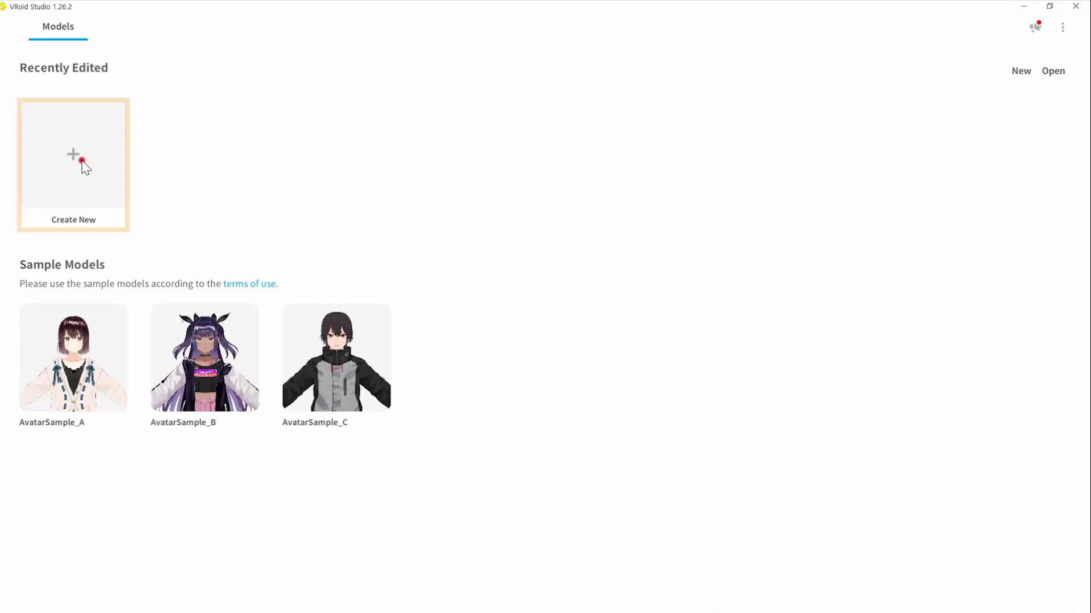
- Create a new character model from the Fem base
{"action": "left_click", "coordinate": [82, 162]}
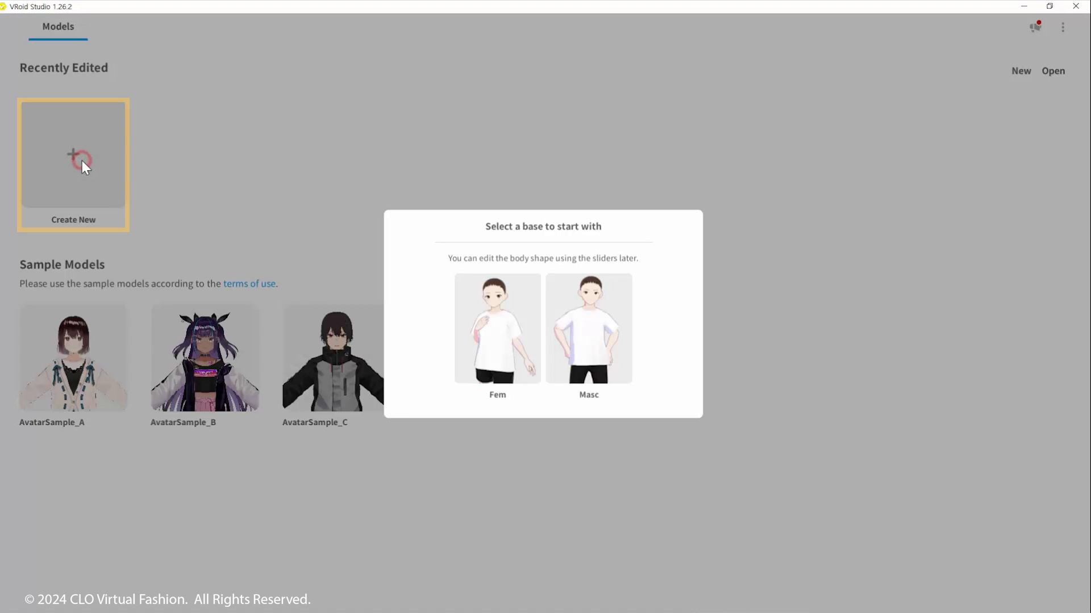
{"action": "left_click", "coordinate": [468, 322]}
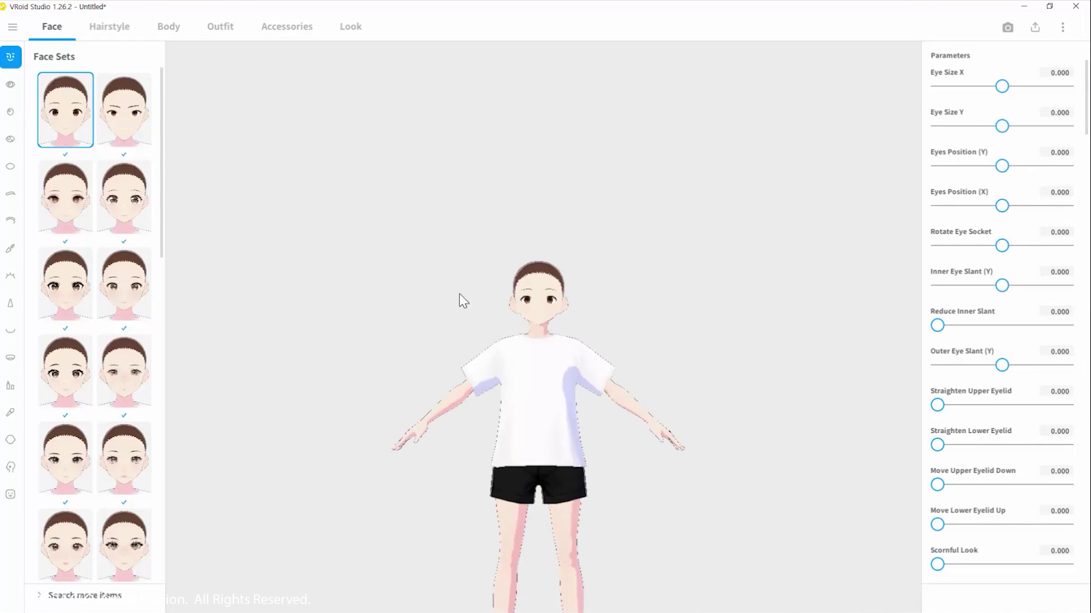
- Remove the character's default T-shirt and shorts by applying the empty presets for tops and bottoms
{"action": "left_click", "coordinate": [219, 28]}
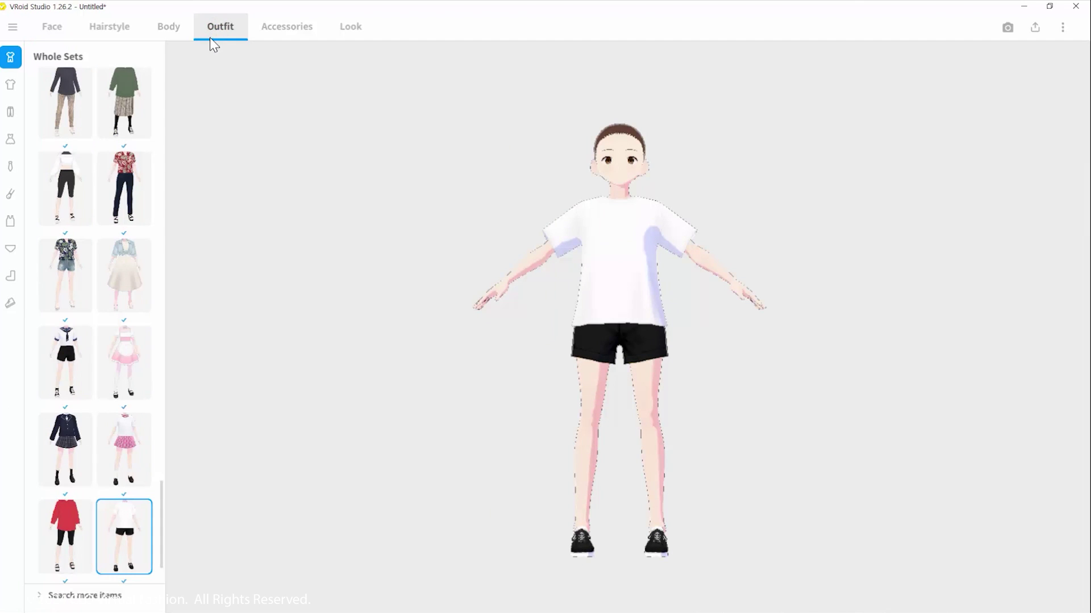
{"action": "left_click", "coordinate": [11, 88]}
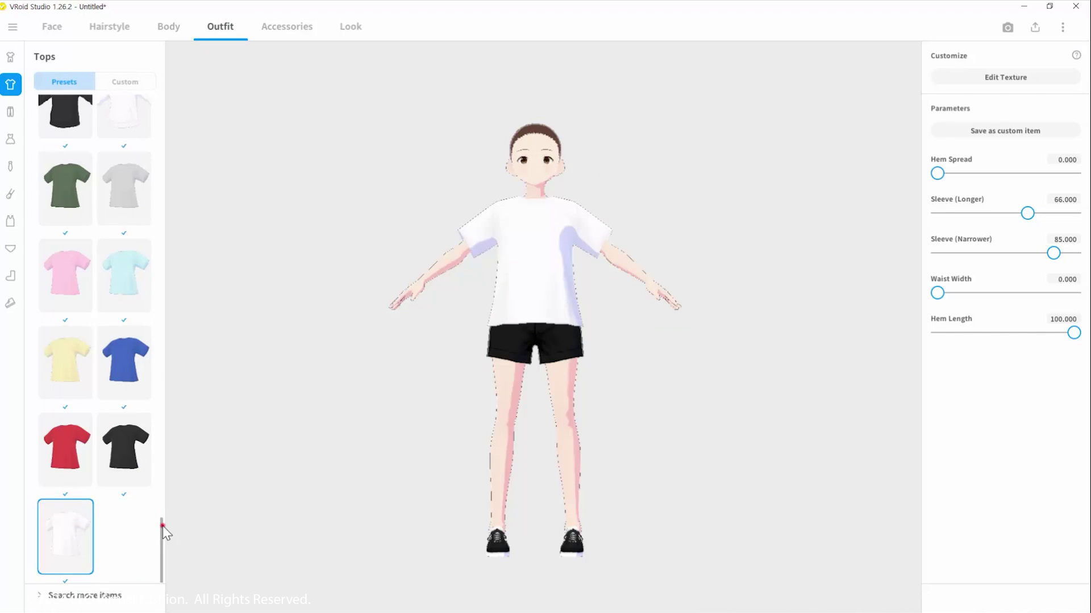
{"action": "left_click_drag", "start_coordinate": [163, 526], "coordinate": [140, 56]}
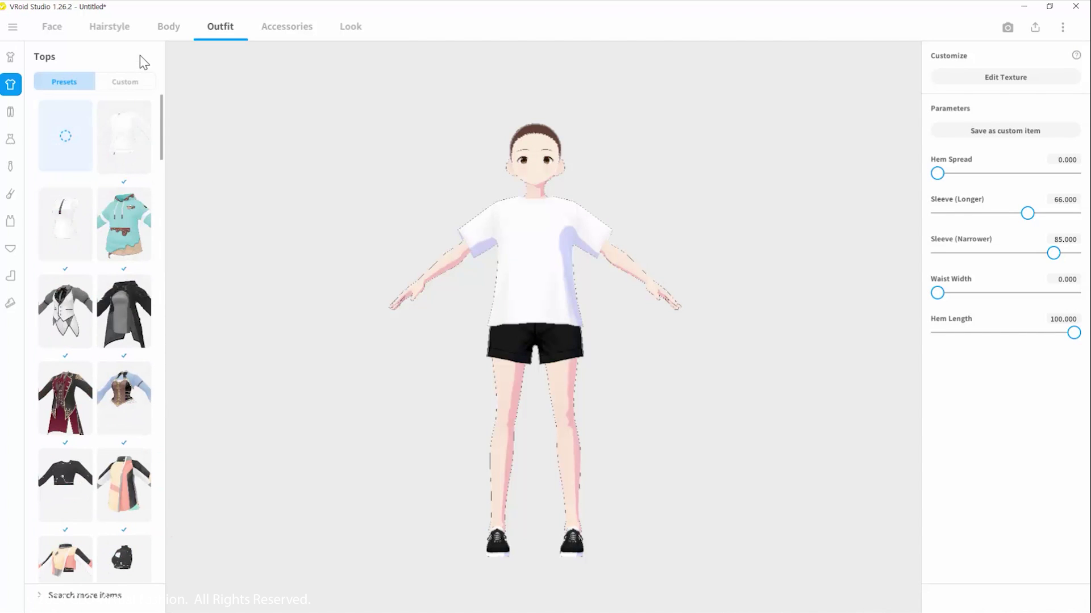
{"action": "left_click", "coordinate": [66, 162]}
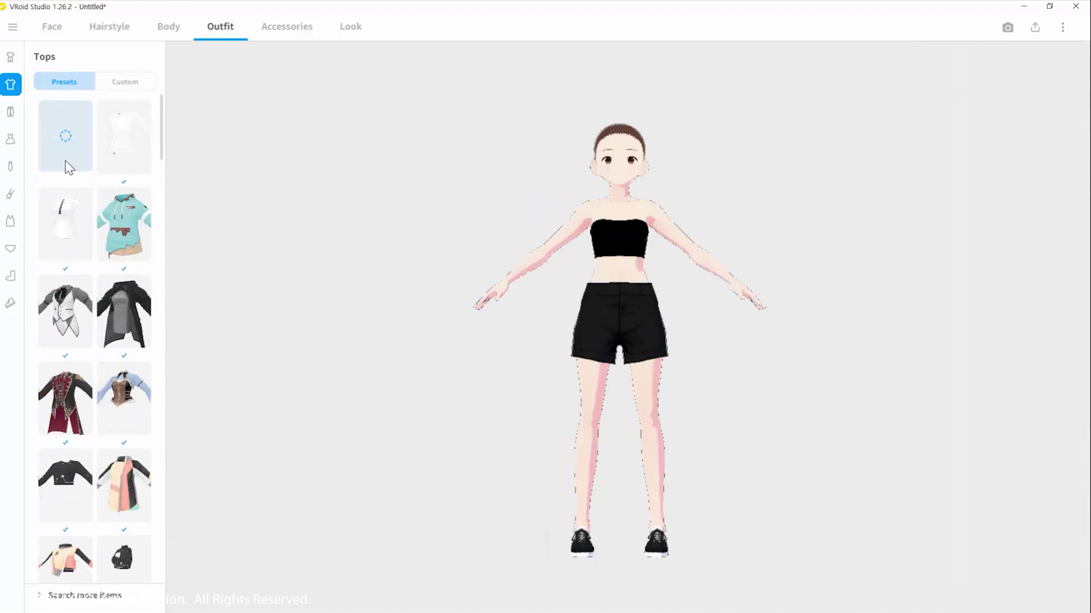
{"action": "left_click", "coordinate": [10, 112]}
{"action": "left_click_drag", "start_coordinate": [163, 496], "coordinate": [162, 101]}
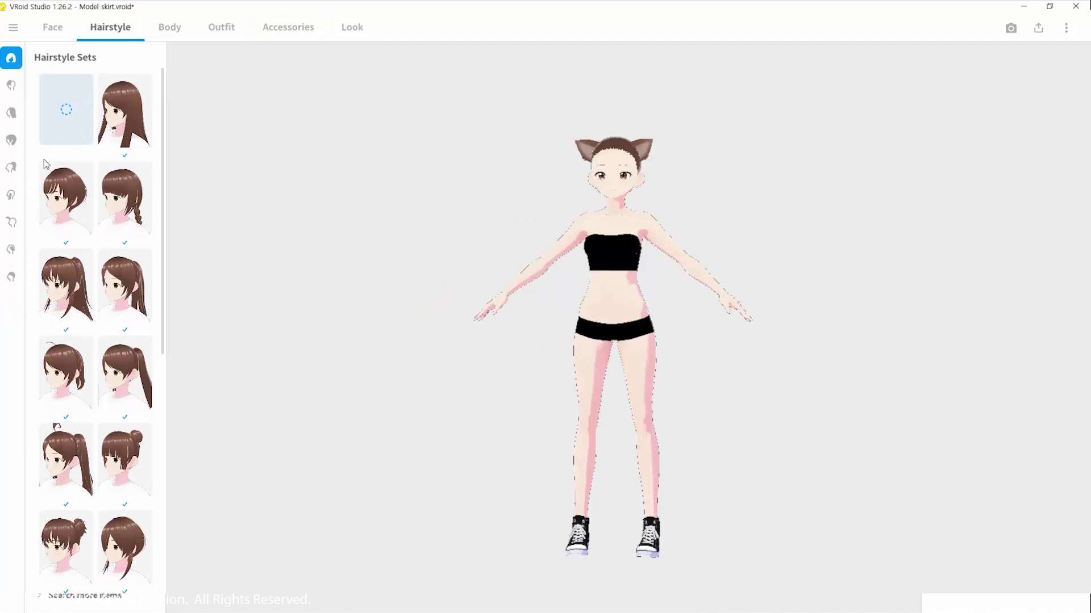
- Try several hairstyle sets on the character and apply the one with straight bangs and two braids
{"action": "left_click", "coordinate": [125, 198]}
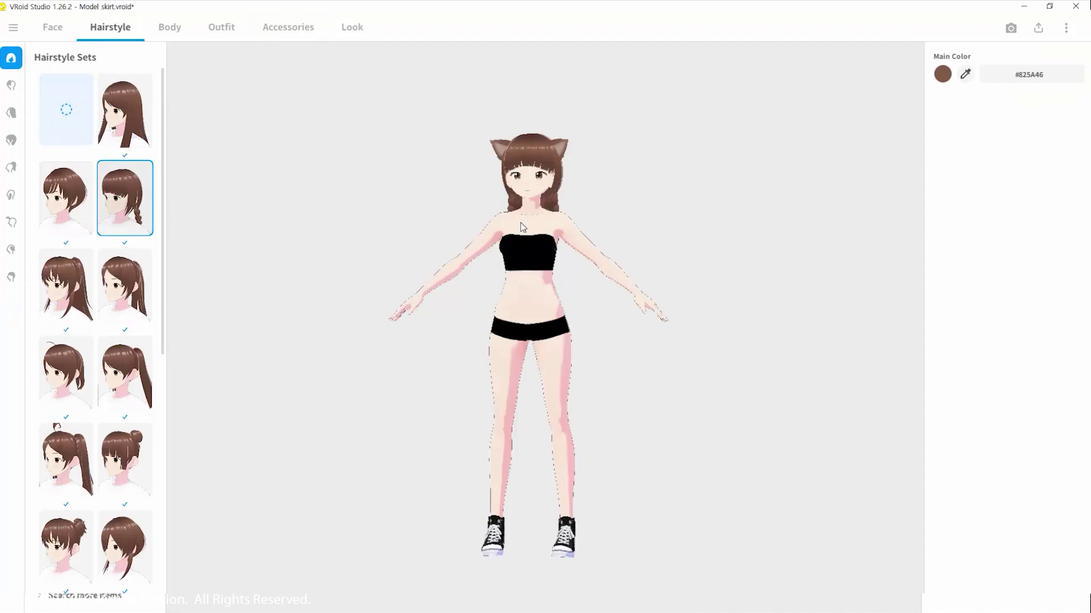
{"action": "left_click", "coordinate": [64, 285]}
{"action": "right_click_drag", "start_coordinate": [392, 266], "coordinate": [482, 267]}
{"action": "scroll", "coordinate": [64, 417], "scroll_direction": "down", "scroll_amount": 2}
{"action": "left_click", "coordinate": [64, 520]}
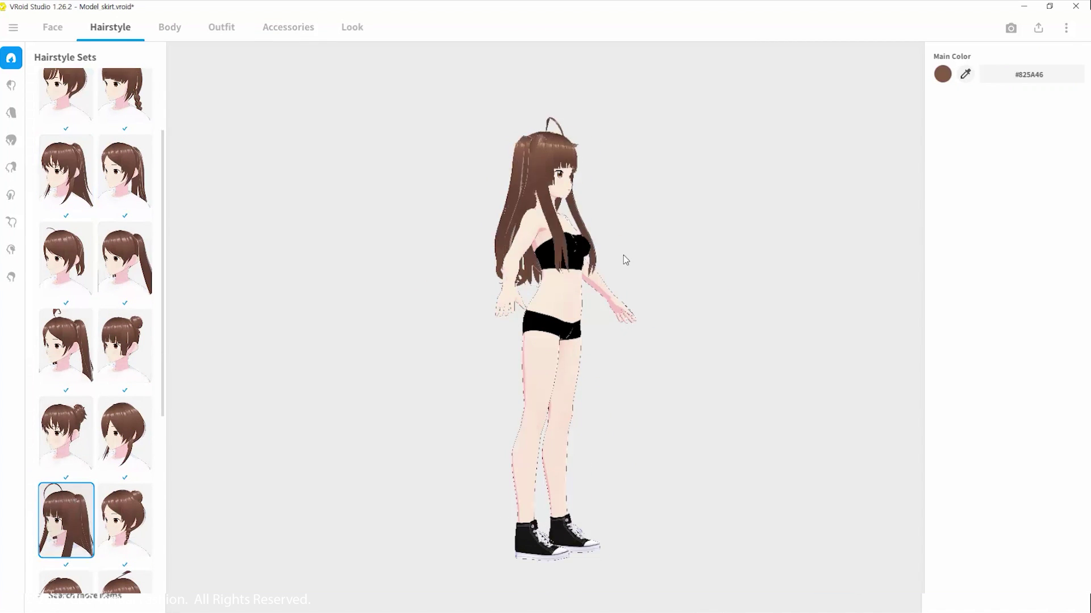
{"action": "right_click_drag", "start_coordinate": [625, 261], "coordinate": [546, 254]}
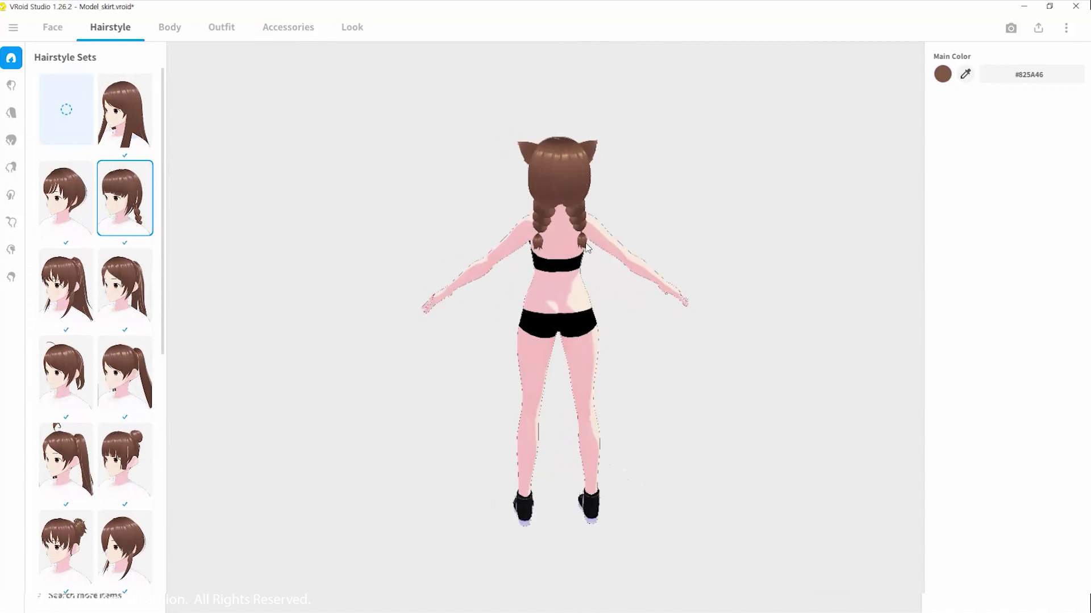
- Set the hairstyle's main color to light pink #FFC7BD
{"action": "left_click_drag", "start_coordinate": [898, 136], "coordinate": [910, 75]}
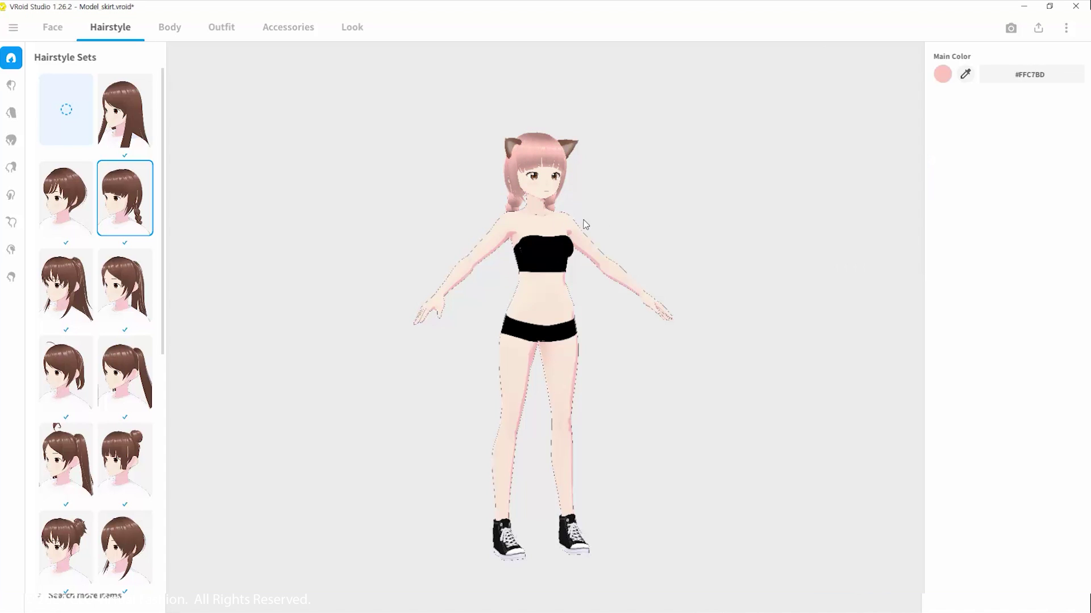
{"action": "right_click_drag", "start_coordinate": [585, 224], "coordinate": [323, 178]}
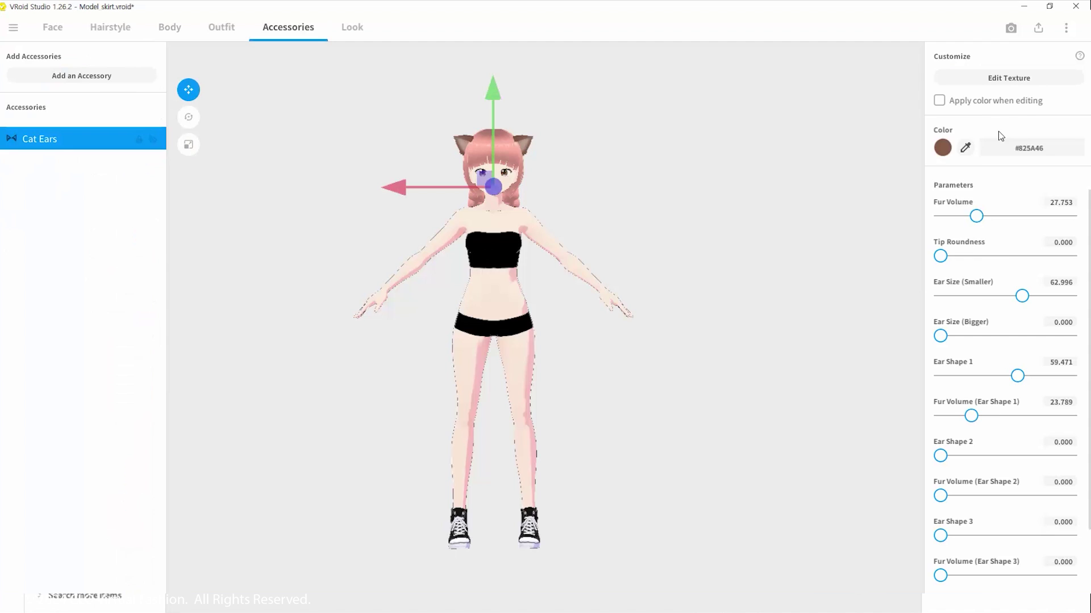
- Recolor the Cat Ears accessory from brown to a pink that matches the hair
{"action": "left_click", "coordinate": [942, 148]}
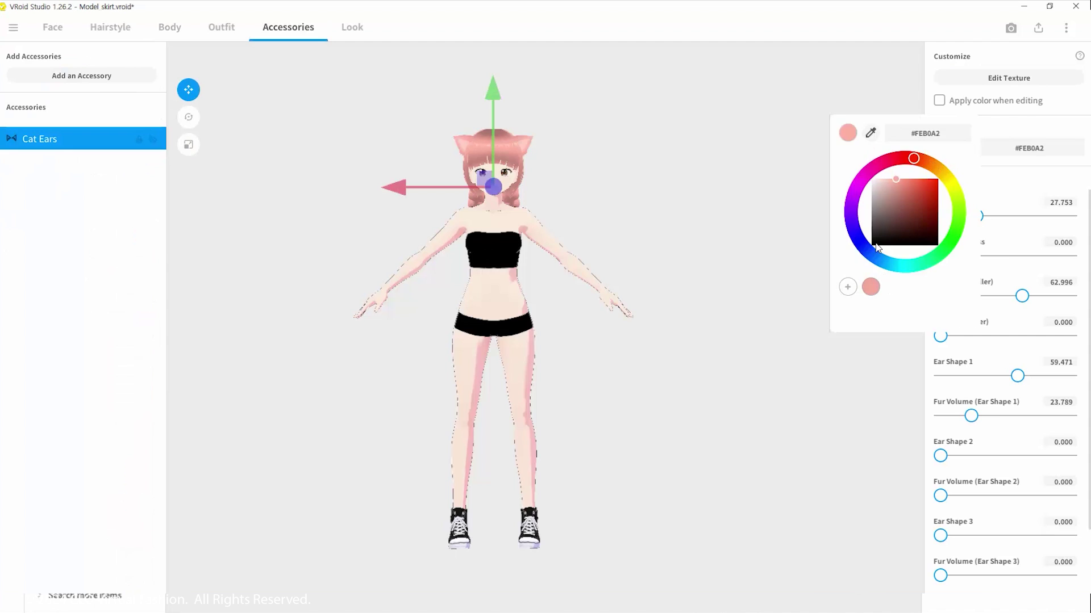
{"action": "left_click", "coordinate": [900, 203]}
{"action": "left_click_drag", "start_coordinate": [900, 203], "coordinate": [900, 205]}
{"action": "left_click", "coordinate": [738, 196]}
- Move the Cat Ears accessory down slightly on the head
{"action": "right_click_drag", "start_coordinate": [733, 196], "coordinate": [663, 196]}
{"action": "left_click_drag", "start_coordinate": [499, 84], "coordinate": [499, 89]}
{"action": "right_click_drag", "start_coordinate": [540, 193], "coordinate": [582, 196]}
{"action": "scroll", "coordinate": [582, 196], "scroll_direction": "up", "scroll_amount": 1}
{"action": "left_click", "coordinate": [653, 249]}
- Compare eyeliner presets on the face and apply a bolder winged one
{"action": "left_click", "coordinate": [52, 27]}
{"action": "scroll", "coordinate": [373, 280], "scroll_direction": "up", "scroll_amount": 8}
{"action": "scroll", "coordinate": [125, 256], "scroll_direction": "down", "scroll_amount": 5}
{"action": "left_click", "coordinate": [124, 233]}
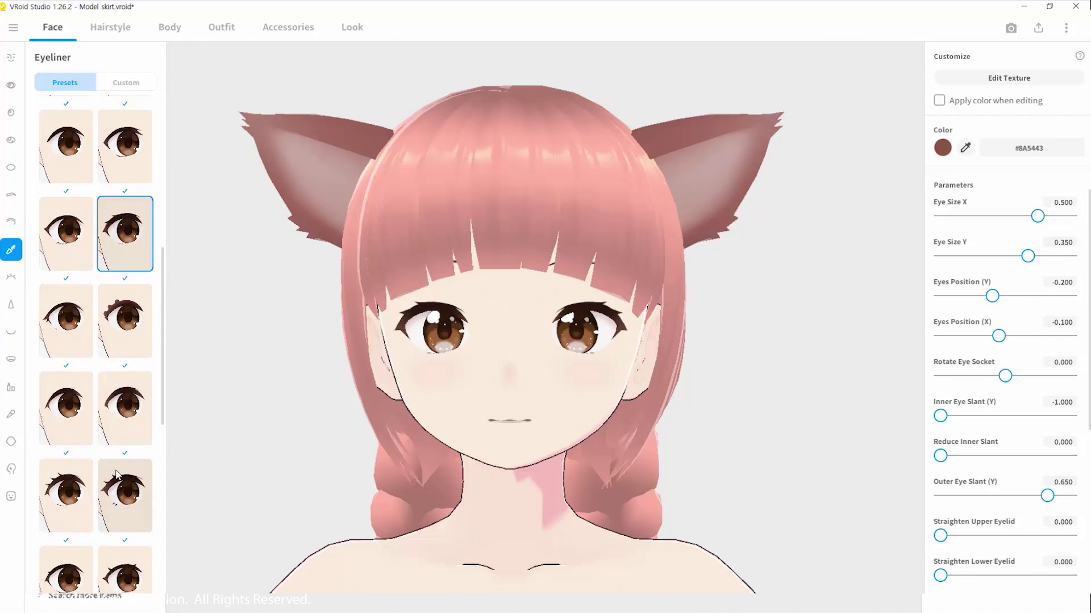
{"action": "scroll", "coordinate": [113, 250], "scroll_direction": "down", "scroll_amount": 4}
{"action": "left_click", "coordinate": [69, 170]}
- Compare eyelash presets and apply one to the character's eyes
{"action": "left_click", "coordinate": [11, 277]}
{"action": "scroll", "coordinate": [81, 298], "scroll_direction": "down", "scroll_amount": 5}
{"action": "left_click", "coordinate": [81, 297]}
{"action": "scroll", "coordinate": [71, 227], "scroll_direction": "up", "scroll_amount": 3}
{"action": "left_click", "coordinate": [68, 312]}
- Give the face pink lips and stronger blush on the cheeks
{"action": "left_click", "coordinate": [11, 307]}
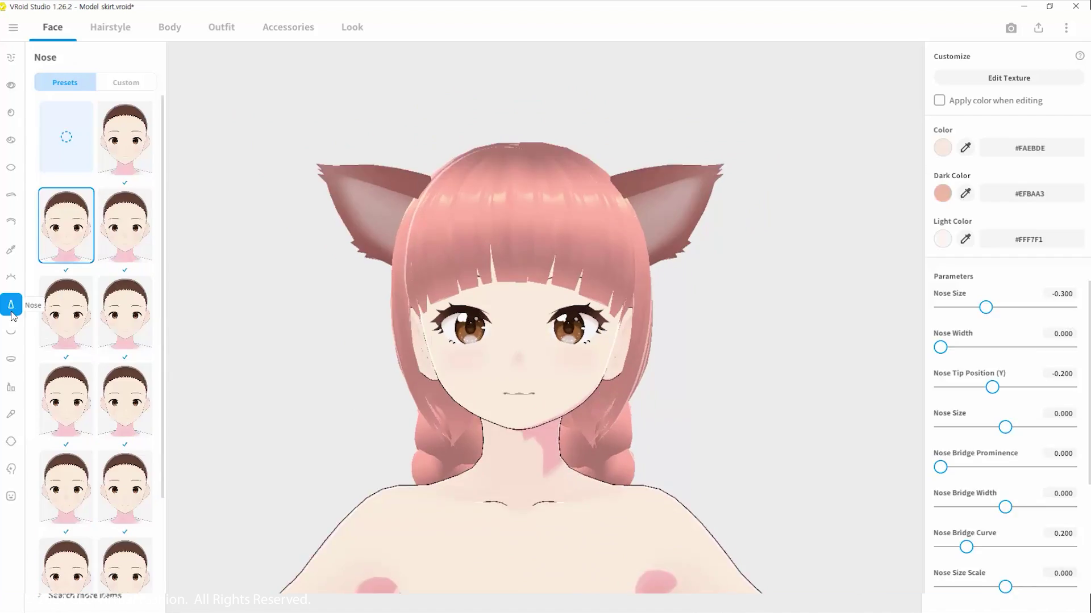
{"action": "left_click", "coordinate": [11, 469]}
{"action": "left_click", "coordinate": [10, 497]}
{"action": "left_click", "coordinate": [39, 272]}
{"action": "left_click", "coordinate": [40, 385]}
{"action": "left_click", "coordinate": [62, 94]}
- Compare eye highlights presets and apply one to the character's eyes
{"action": "left_click", "coordinate": [11, 140]}
{"action": "scroll", "coordinate": [356, 314], "scroll_direction": "up", "scroll_amount": 5}
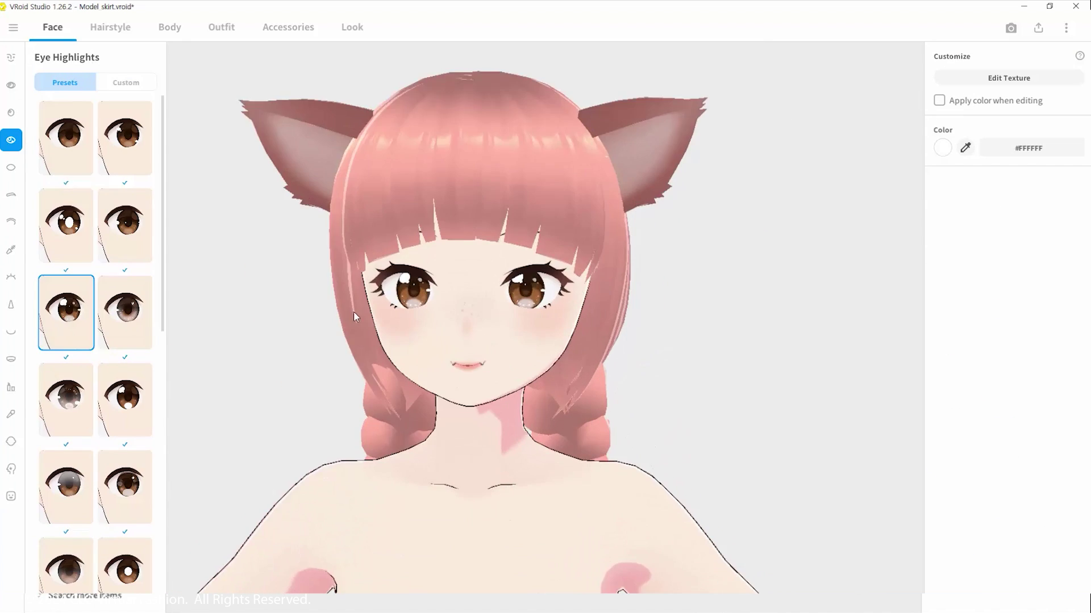
{"action": "scroll", "coordinate": [118, 397], "scroll_direction": "down", "scroll_amount": 5}
{"action": "left_click", "coordinate": [119, 406]}
{"action": "scroll", "coordinate": [114, 363], "scroll_direction": "up", "scroll_amount": 5}
{"action": "left_click", "coordinate": [68, 312]}
{"action": "scroll", "coordinate": [426, 301], "scroll_direction": "up", "scroll_amount": 2}
{"action": "left_click", "coordinate": [11, 195]}
{"action": "left_click", "coordinate": [11, 222]}
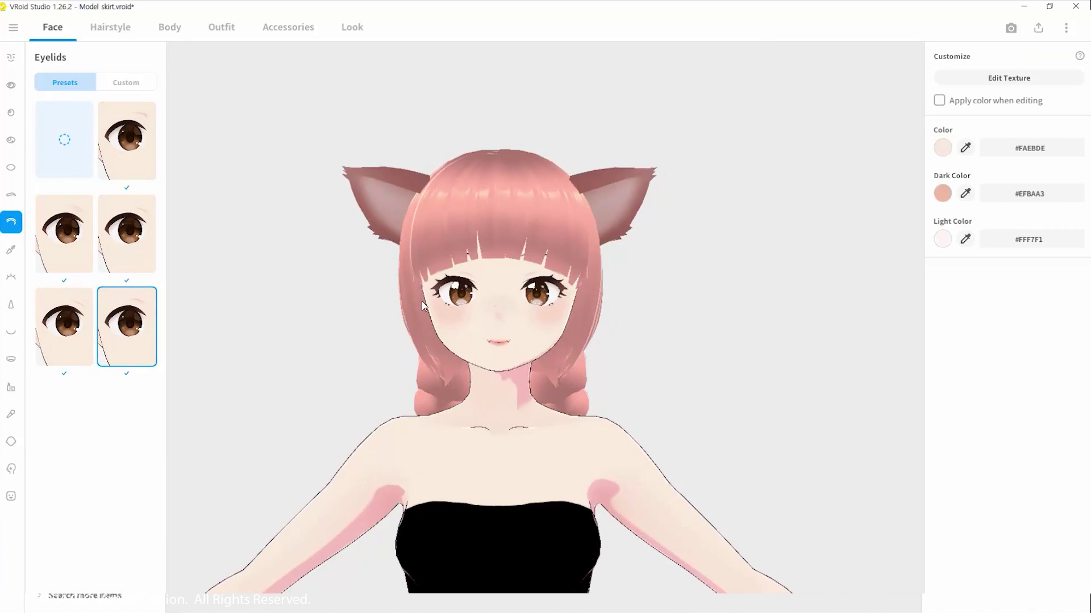
{"action": "left_click", "coordinate": [11, 58]}
{"action": "scroll", "coordinate": [175, 188], "scroll_direction": "down", "scroll_amount": 5}
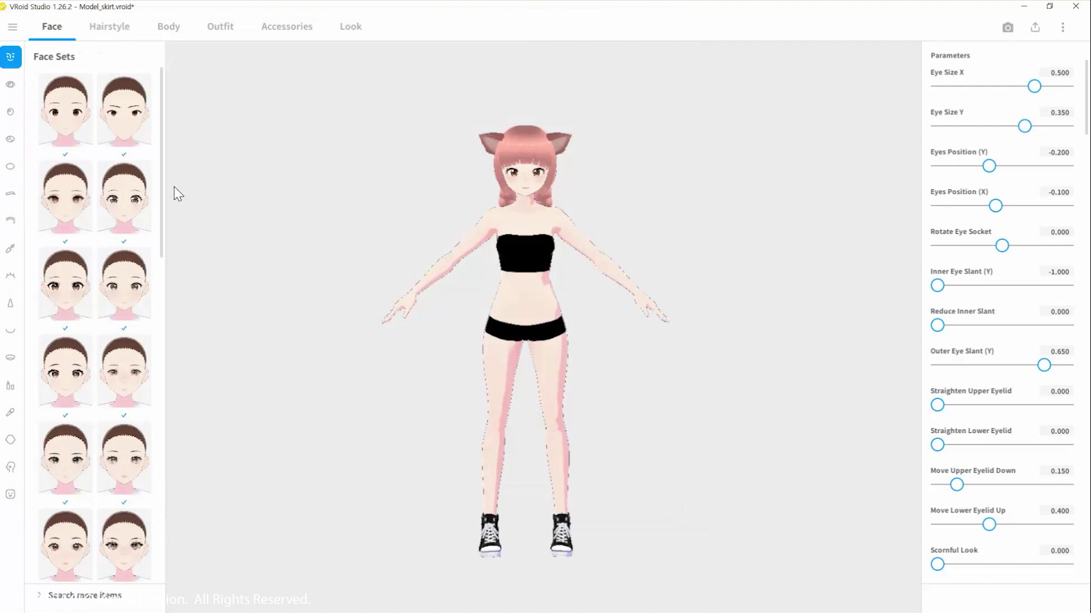
- Save the character as a VRoid project file named Model_skirt
{"action": "left_click", "coordinate": [15, 26]}
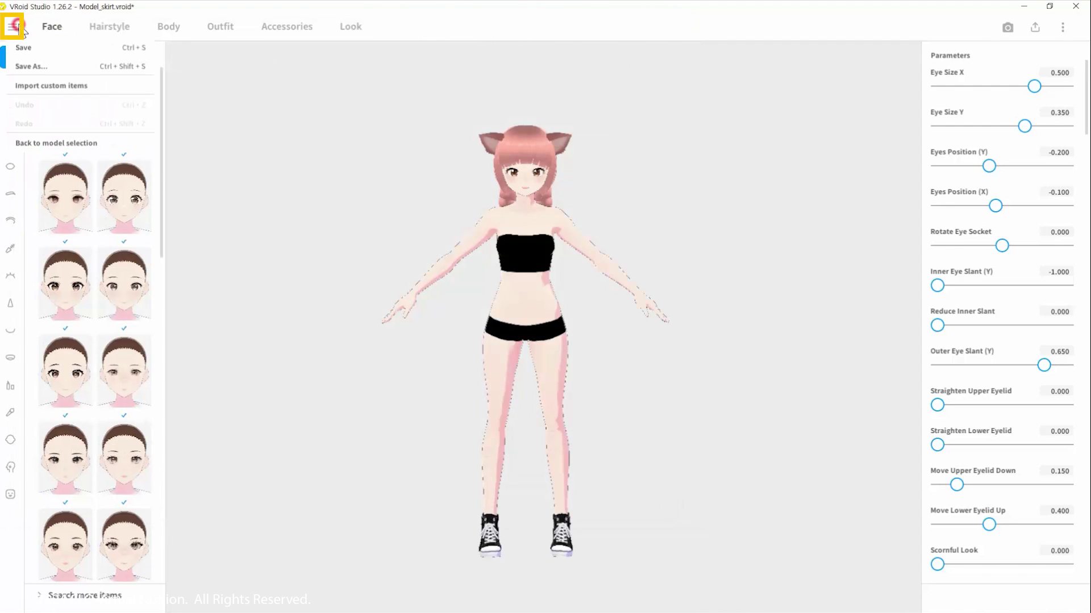
{"action": "left_click", "coordinate": [60, 68]}
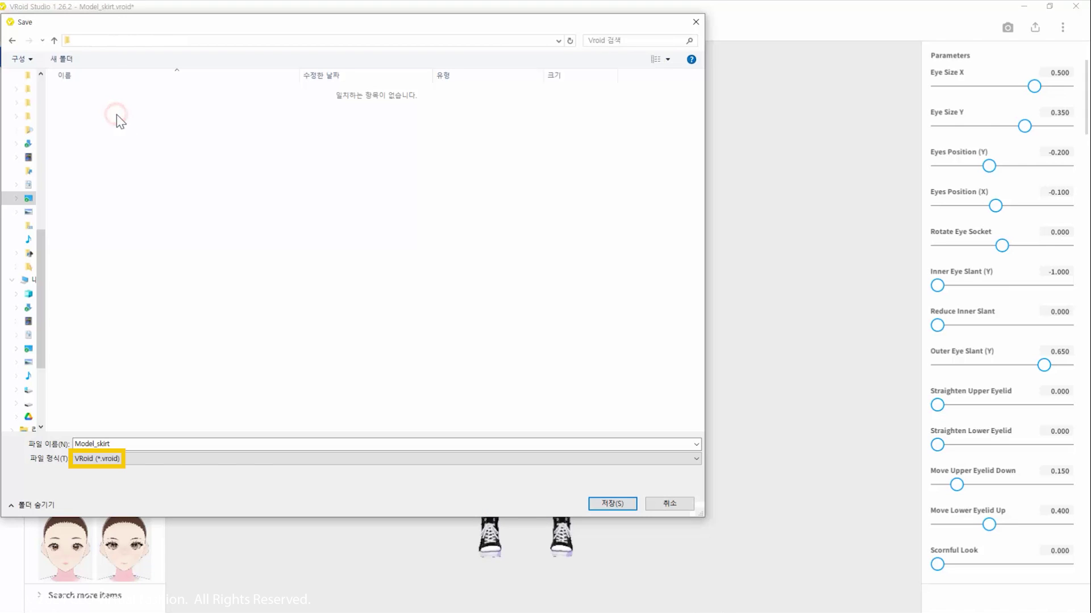
{"action": "left_click", "coordinate": [625, 504]}
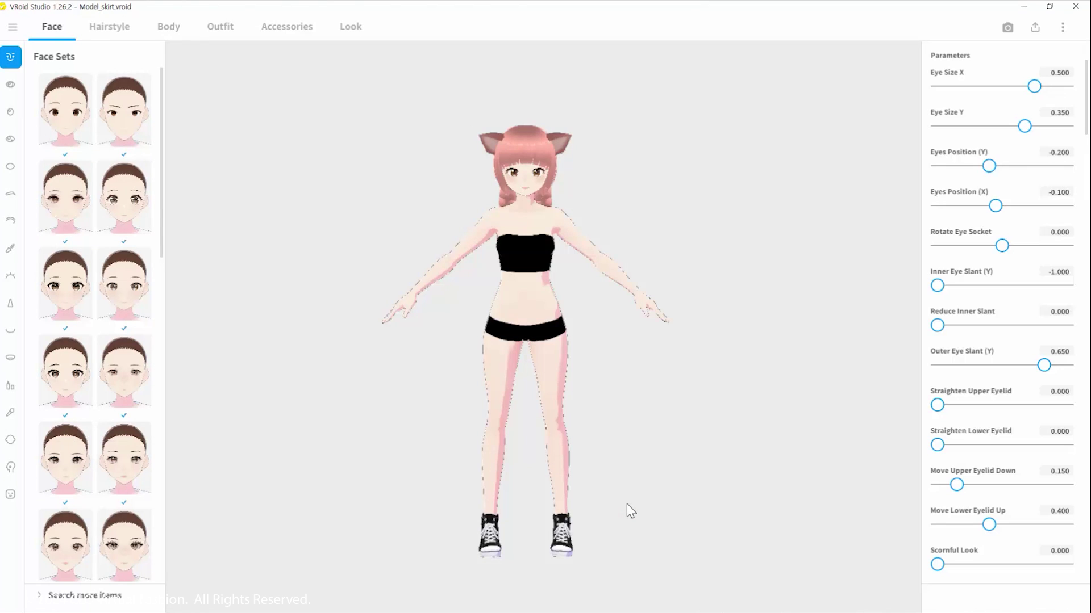
- Set up a VRM export of the character and set the Body polygon reduction to 34
{"action": "left_click", "coordinate": [1035, 27]}
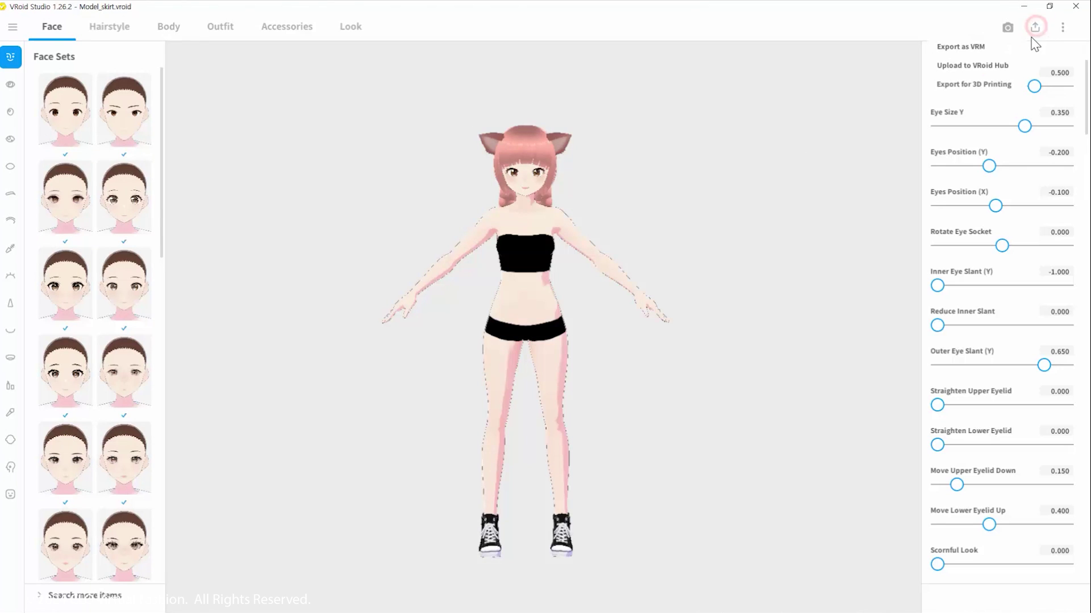
{"action": "left_click", "coordinate": [958, 49]}
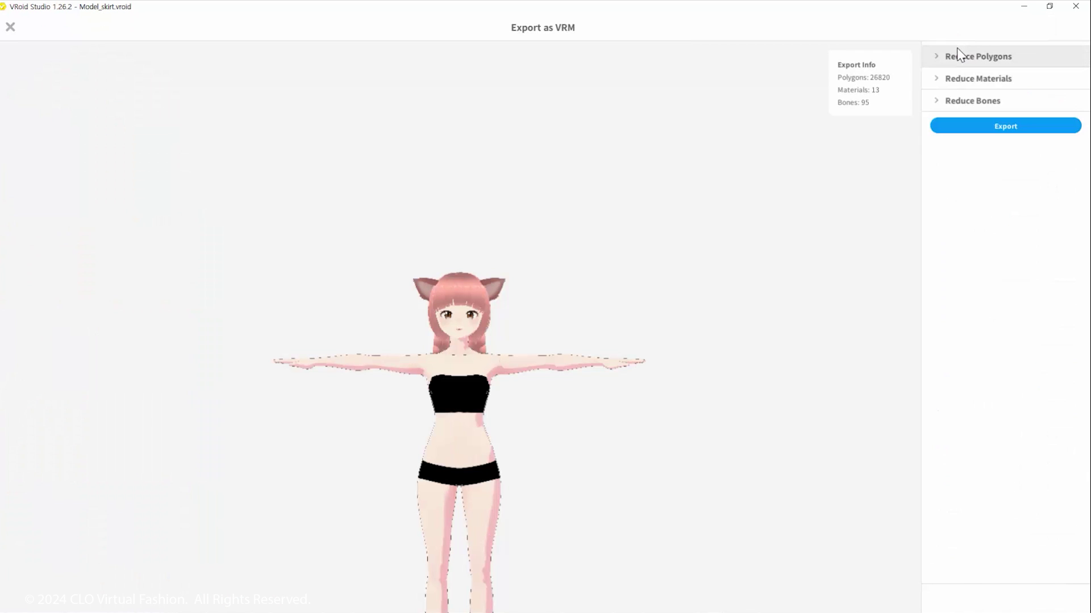
{"action": "left_click", "coordinate": [937, 60]}
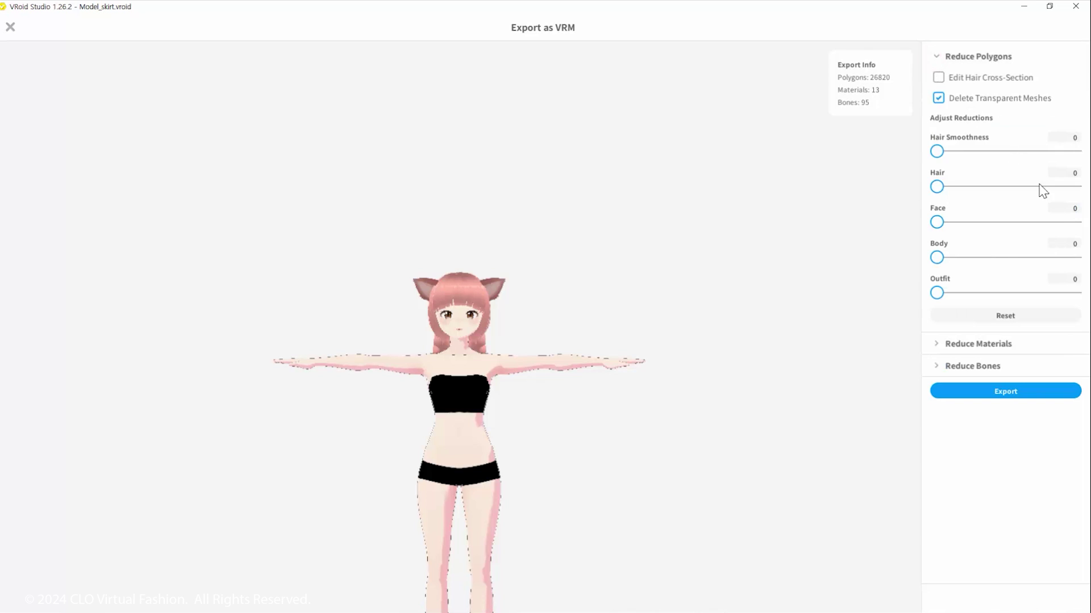
{"action": "left_click", "coordinate": [1063, 245]}
- Reduce the export's materials to 2 with a 4096 x 4096 texture atlas resolution
{"action": "left_click", "coordinate": [935, 347]}
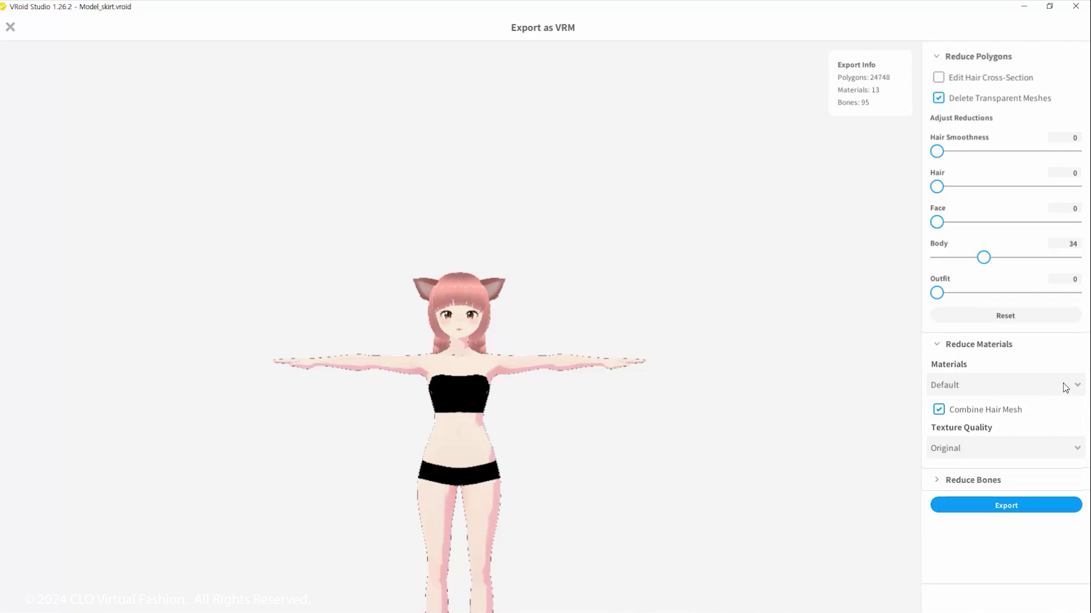
{"action": "left_click", "coordinate": [1062, 383]}
{"action": "left_click", "coordinate": [984, 435]}
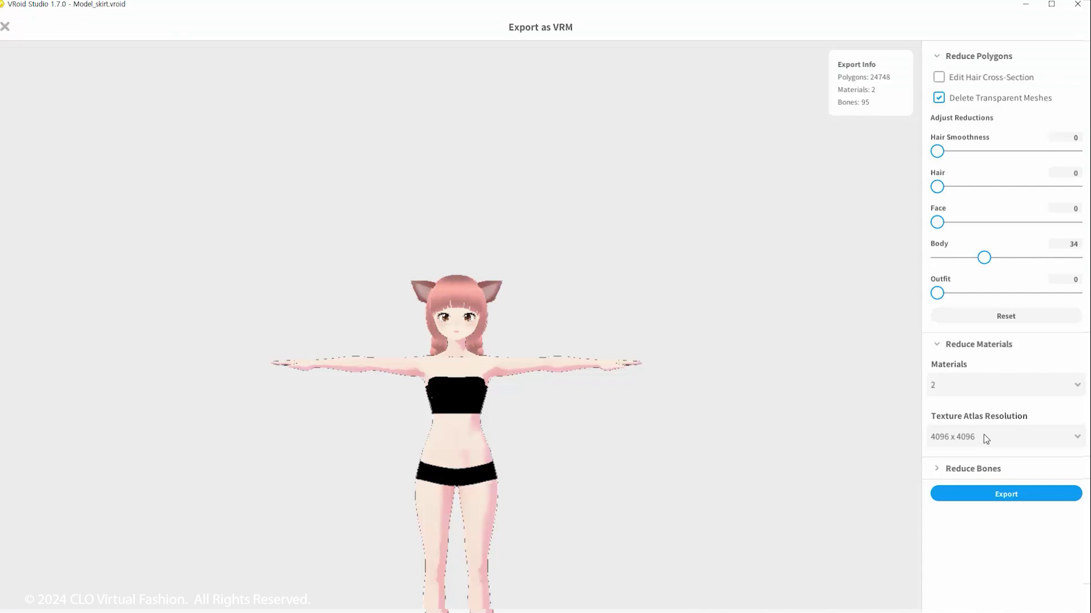
- Choose the VRM0.0 export format and enter "Model" as both the avatar's title and its creator
{"action": "left_click", "coordinate": [1035, 496]}
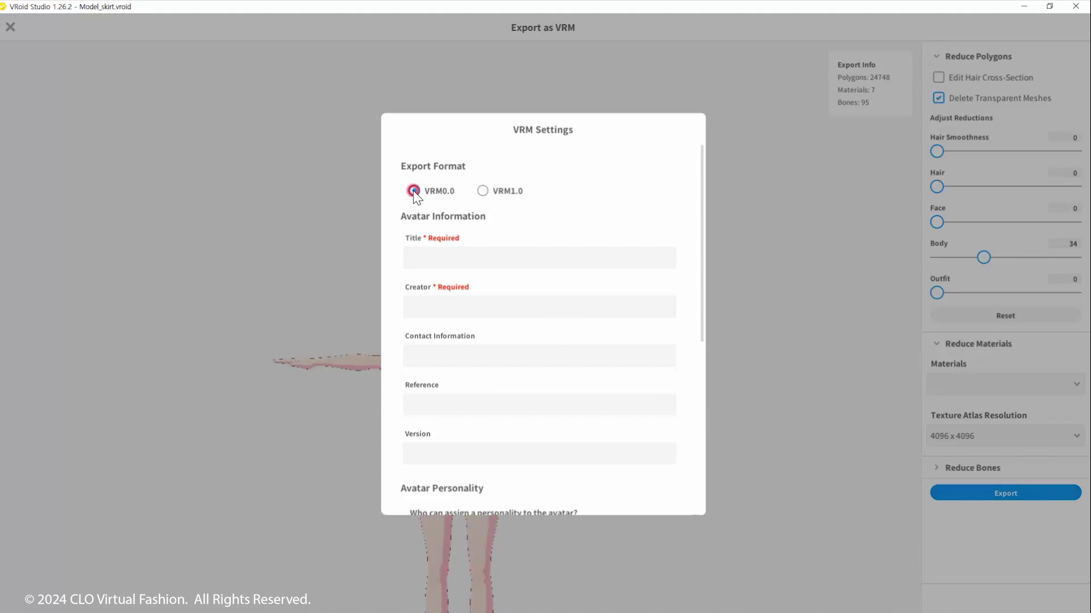
{"action": "left_click", "coordinate": [455, 256]}
{"action": "type", "text": "Model"}
{"action": "left_click", "coordinate": [487, 310]}
{"action": "type", "text": "Model"}
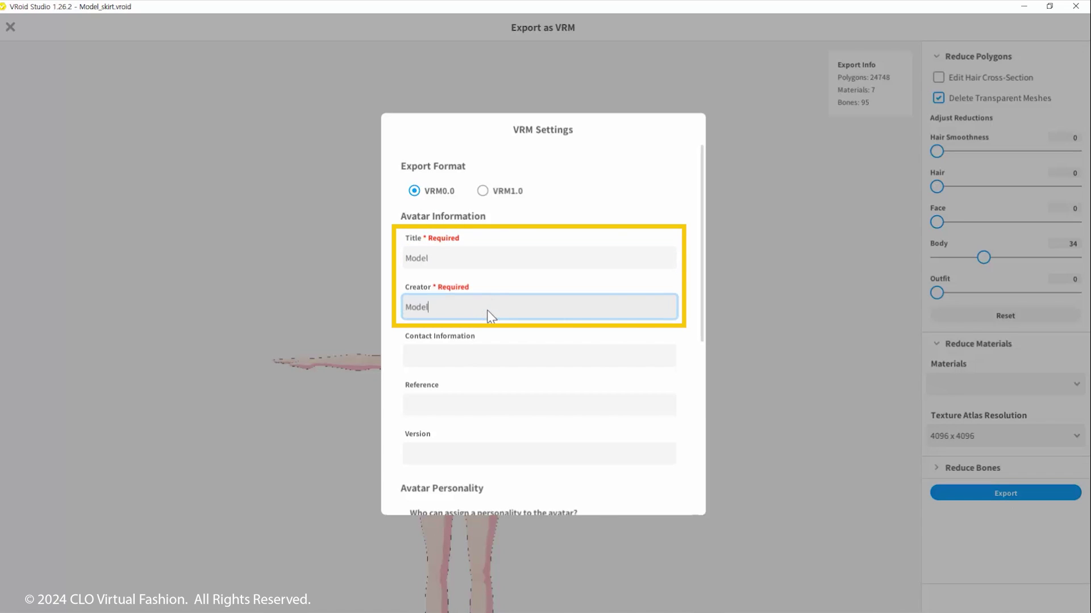
{"action": "left_click", "coordinate": [528, 335]}
{"action": "scroll", "coordinate": [625, 329], "scroll_direction": "down", "scroll_amount": 3}
{"action": "scroll", "coordinate": [624, 330], "scroll_direction": "down", "scroll_amount": 2}
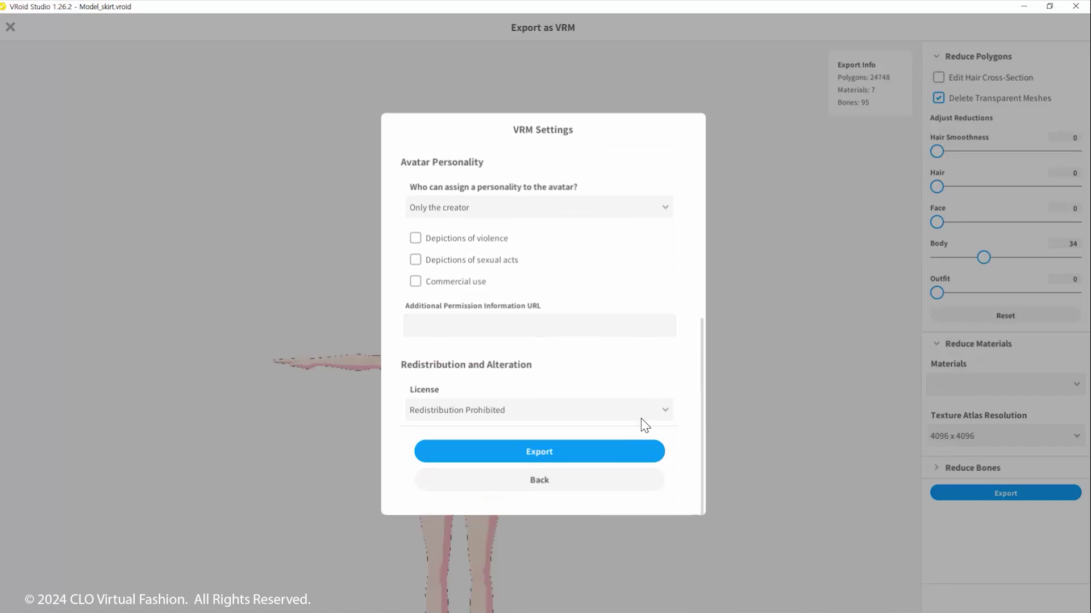
- Export the avatar as a VRM file named Model
{"action": "left_click", "coordinate": [595, 452]}
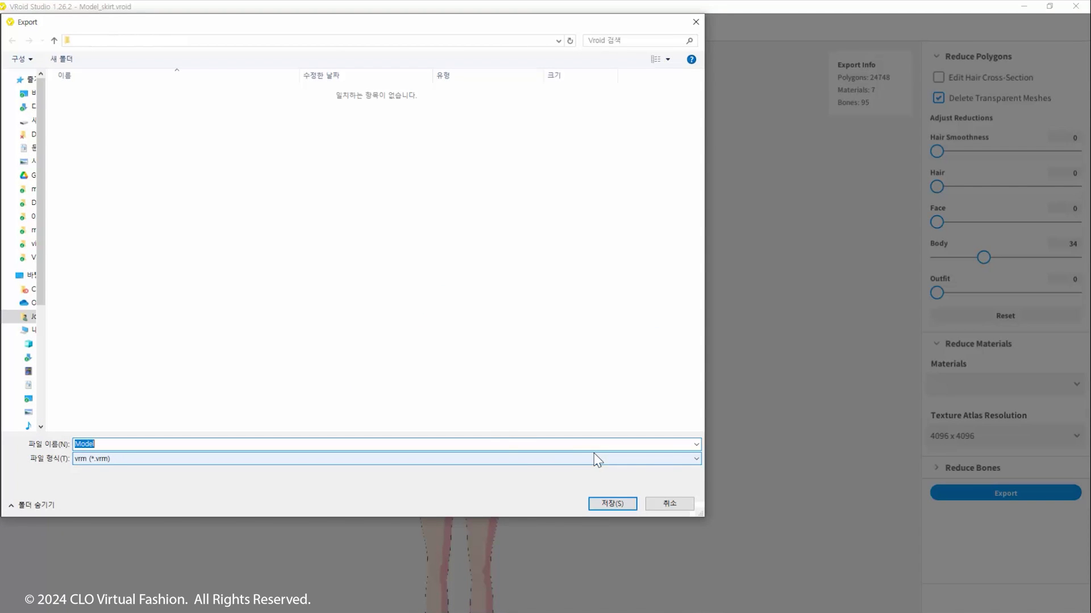
{"action": "left_click", "coordinate": [502, 443]}
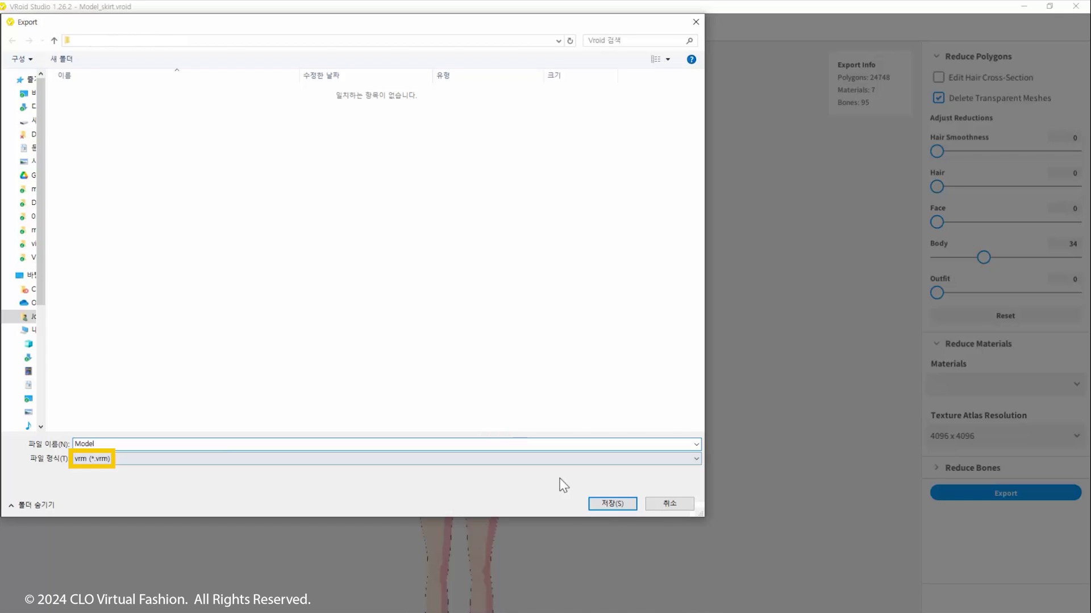
{"action": "left_click", "coordinate": [598, 508]}
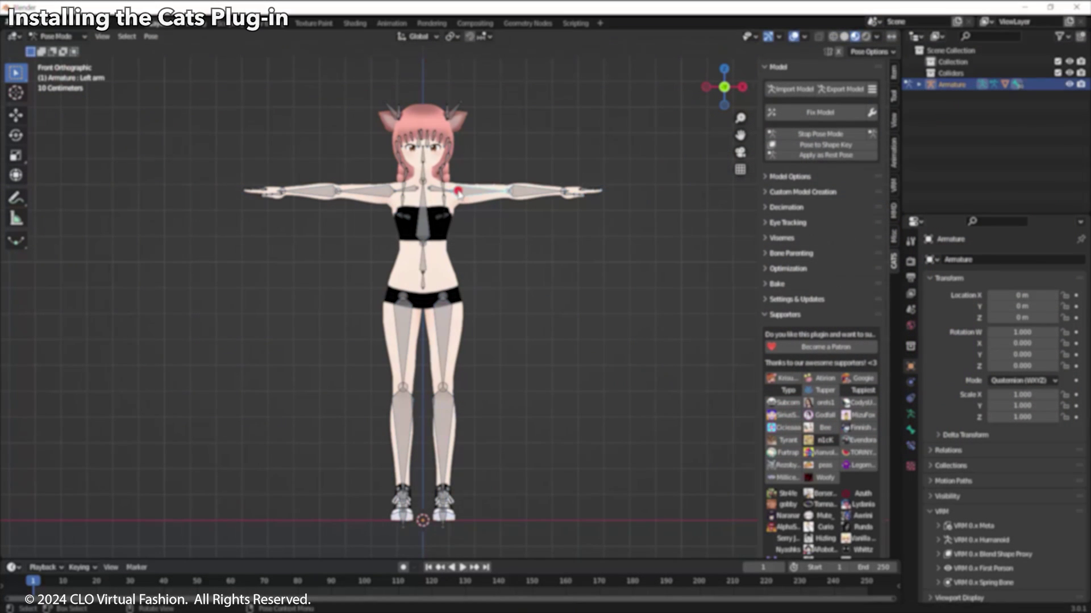
- In Blender, rotate the armature's left arm down beside the body and its right arm up overhead
{"action": "key", "text": "r"}
{"action": "left_click", "coordinate": [445, 246]}
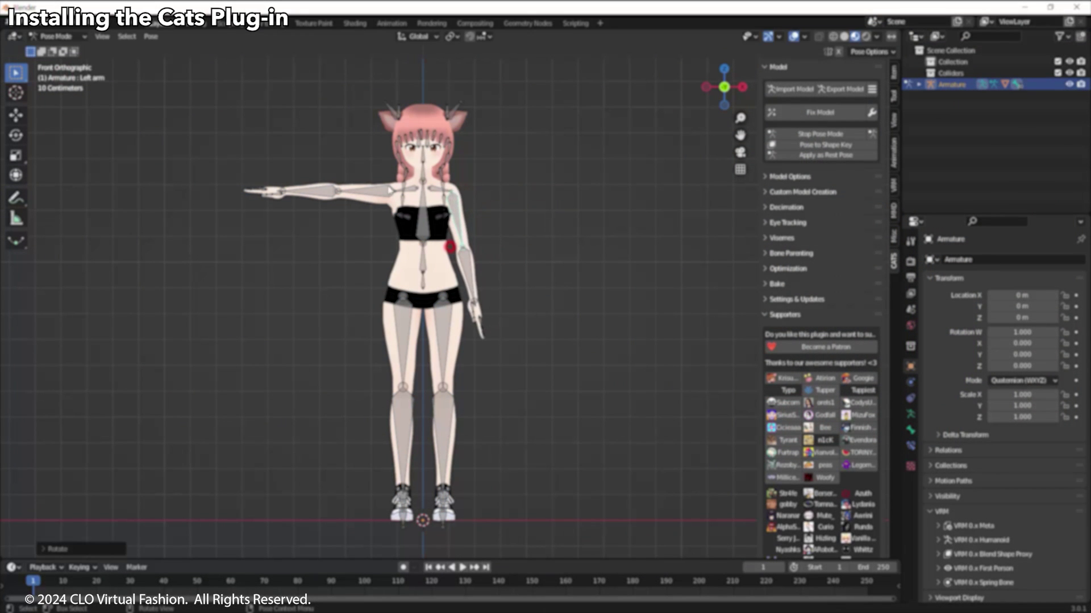
{"action": "left_click", "coordinate": [385, 192]}
{"action": "key", "text": "r"}
{"action": "left_click", "coordinate": [383, 192]}
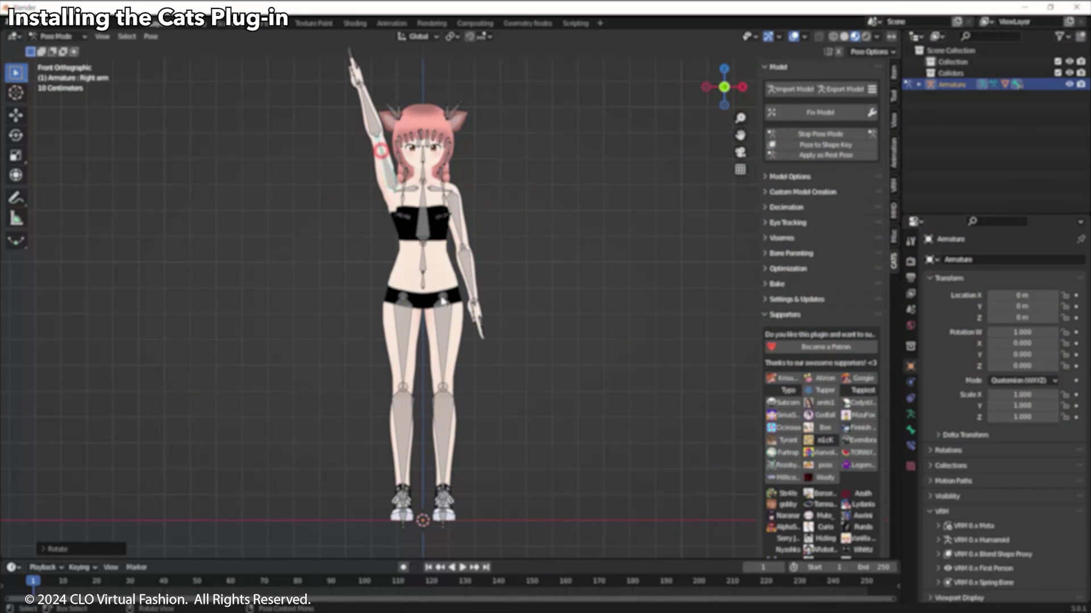
- Rotate the armature's left leg outward, away from the body
{"action": "left_click", "coordinate": [443, 318]}
{"action": "key", "text": "r"}
{"action": "left_click", "coordinate": [477, 319]}
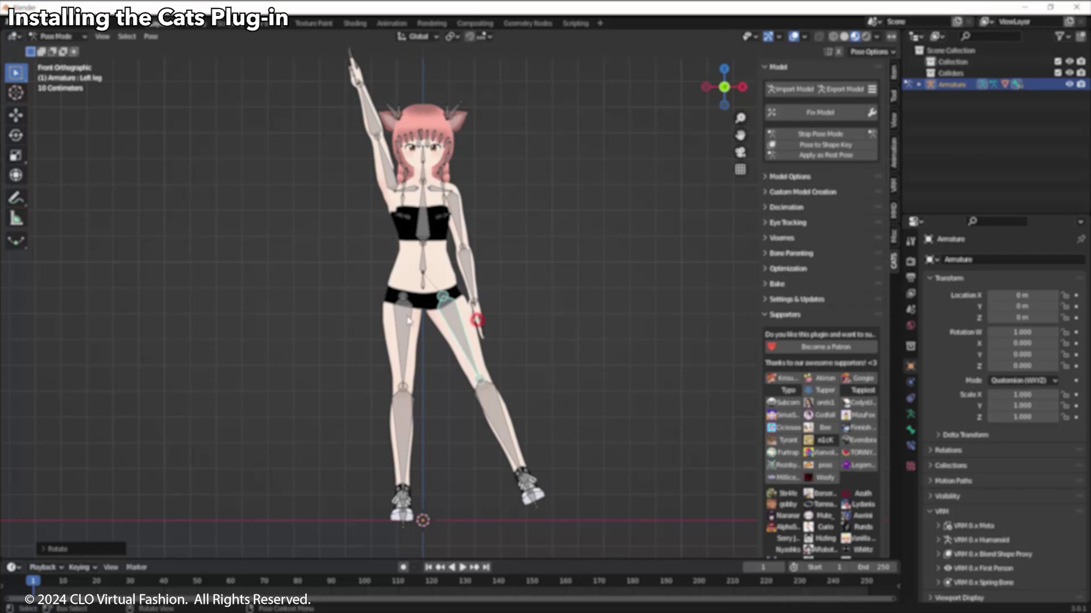
- Clear the user transforms of all the armature's bones and return to Object Mode
{"action": "key", "text": "a"}
{"action": "right_click", "coordinate": [459, 323]}
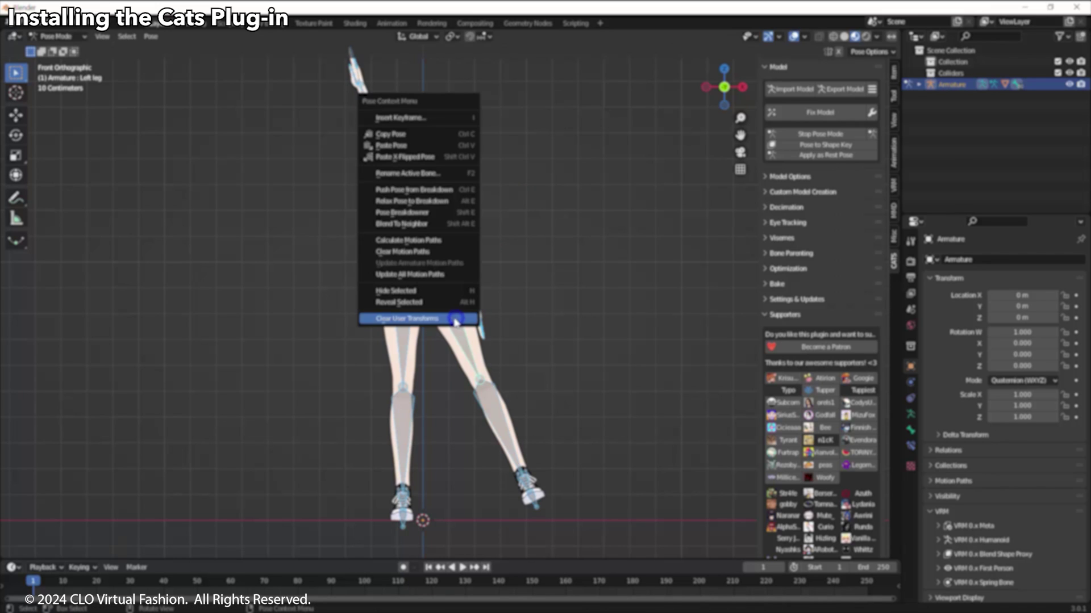
{"action": "left_click", "coordinate": [455, 322]}
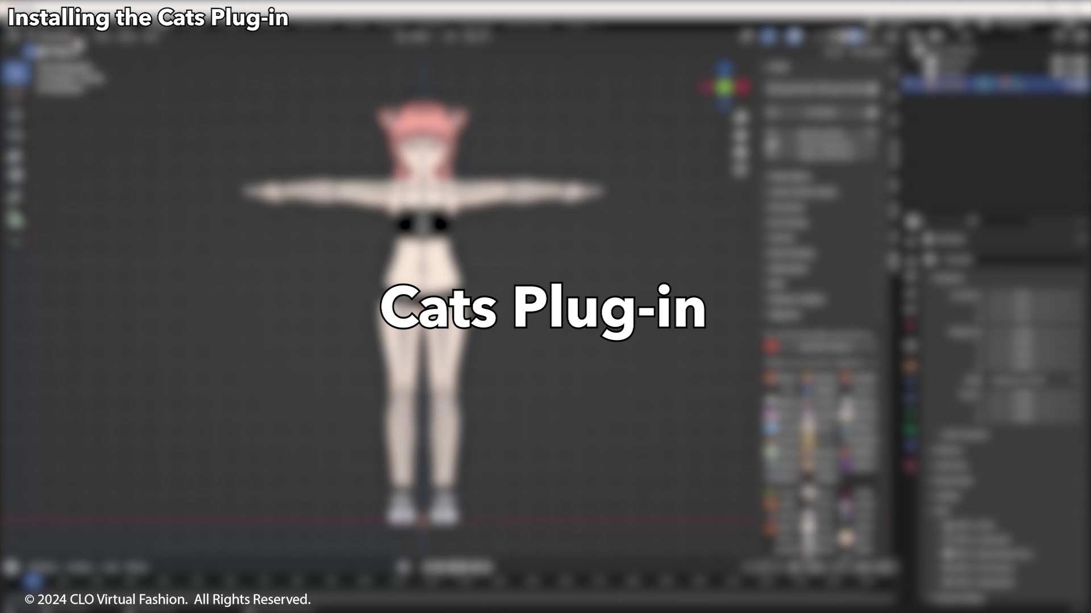
{"action": "left_click", "coordinate": [72, 37]}
{"action": "left_click", "coordinate": [71, 50]}
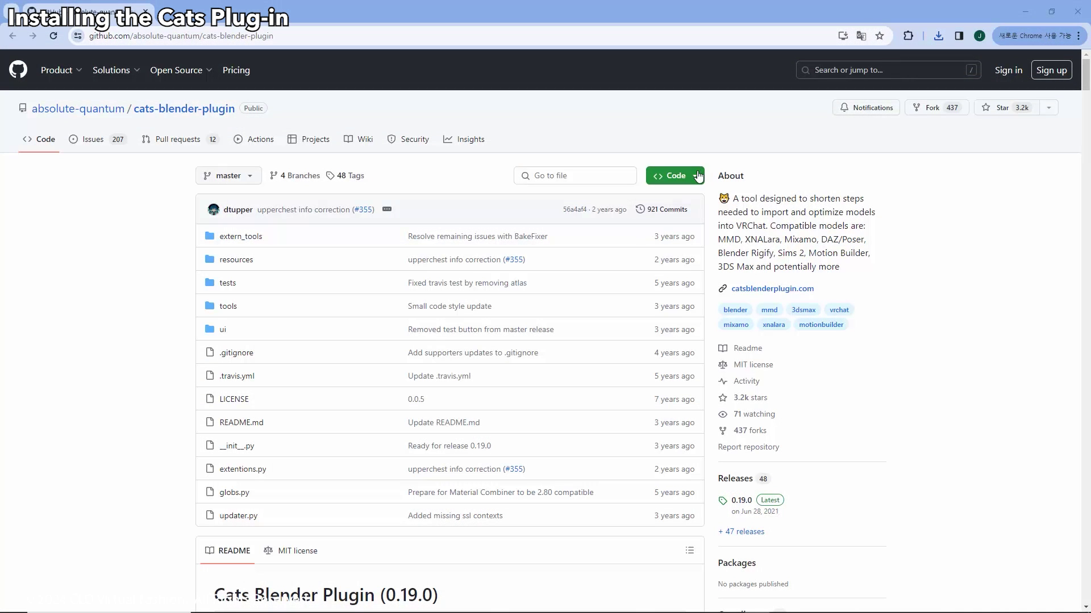
- In the web browser, download the cats-blender-plugin repository from GitHub as a ZIP file
{"action": "left_click", "coordinate": [698, 176]}
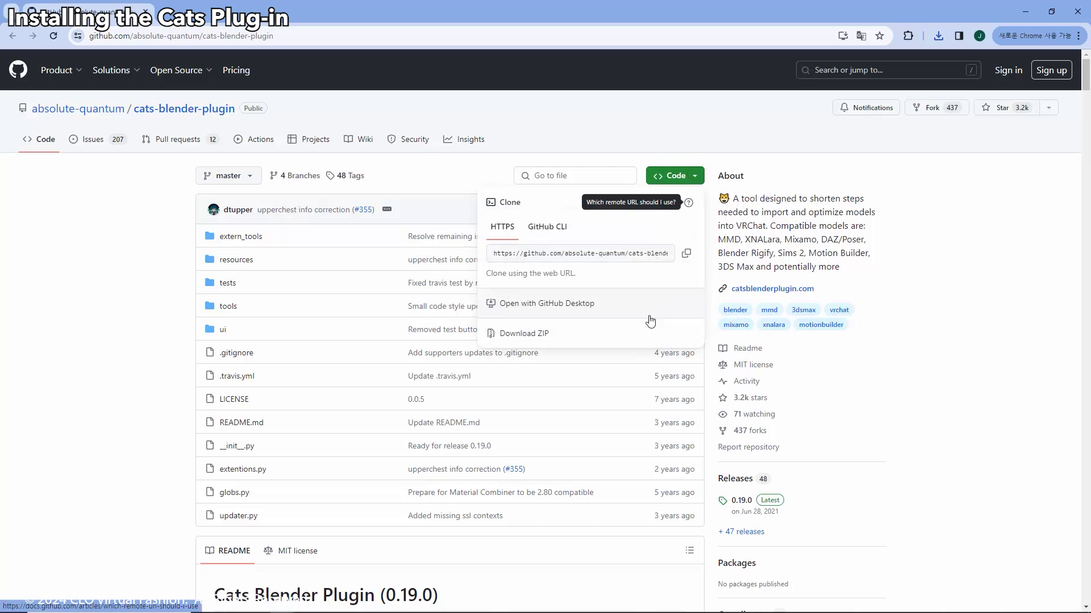
{"action": "left_click", "coordinate": [631, 334]}
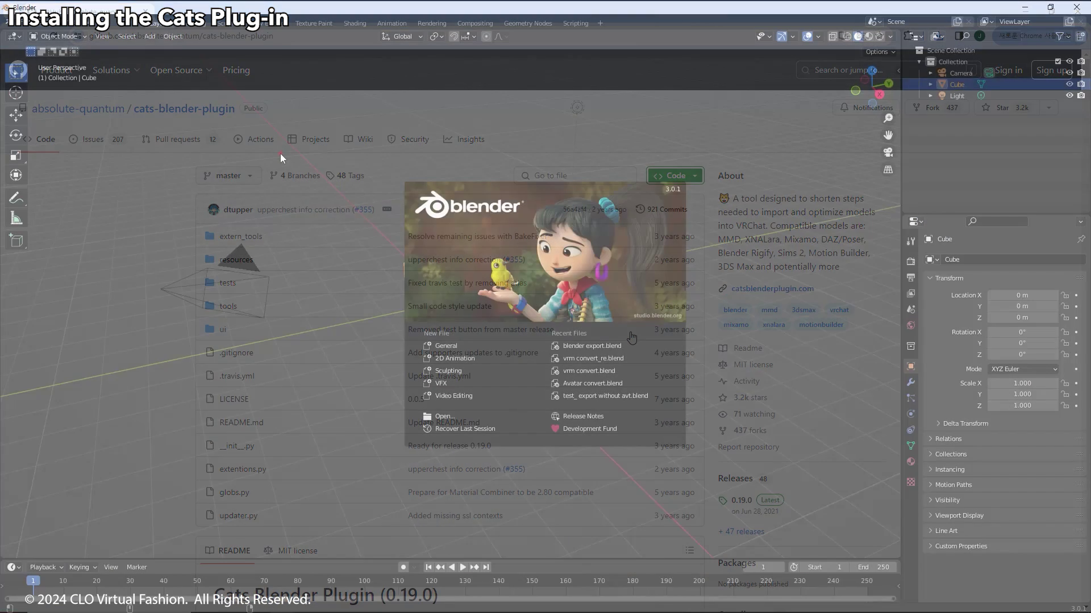
- In Blender, install the add-on from the downloaded cats-blender-plugin-master.zip
{"action": "left_click", "coordinate": [280, 153]}
{"action": "left_click", "coordinate": [44, 22]}
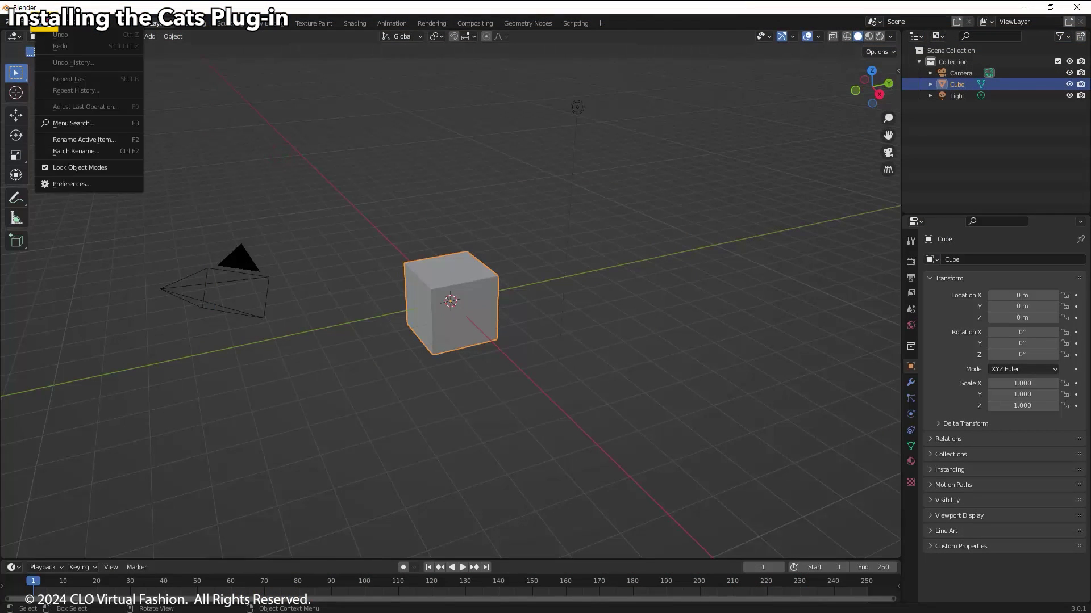
{"action": "left_click", "coordinate": [66, 183]}
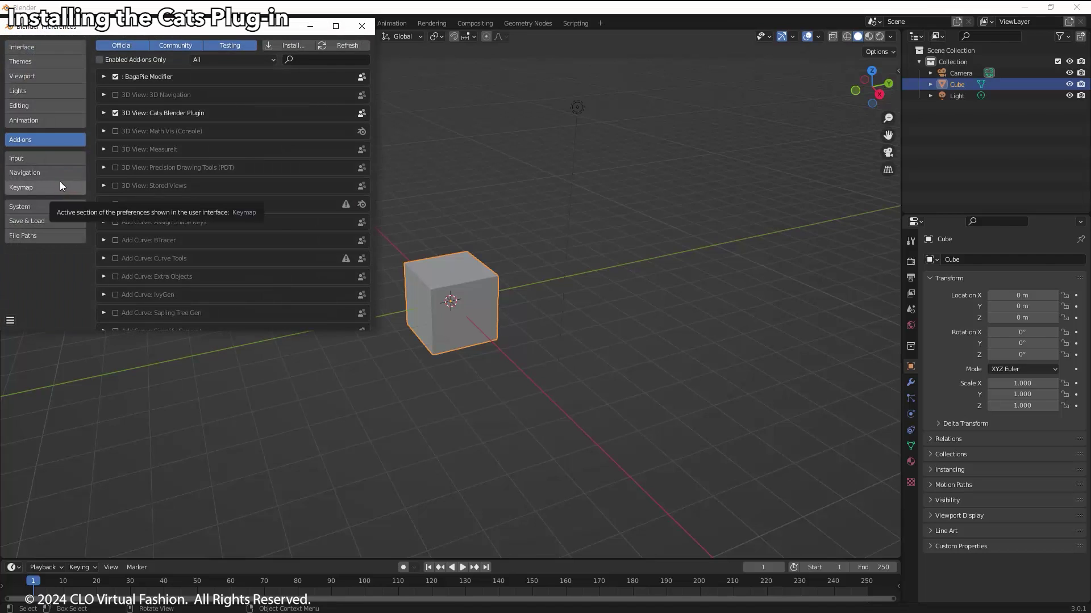
{"action": "left_click", "coordinate": [300, 45]}
{"action": "left_click", "coordinate": [51, 149]}
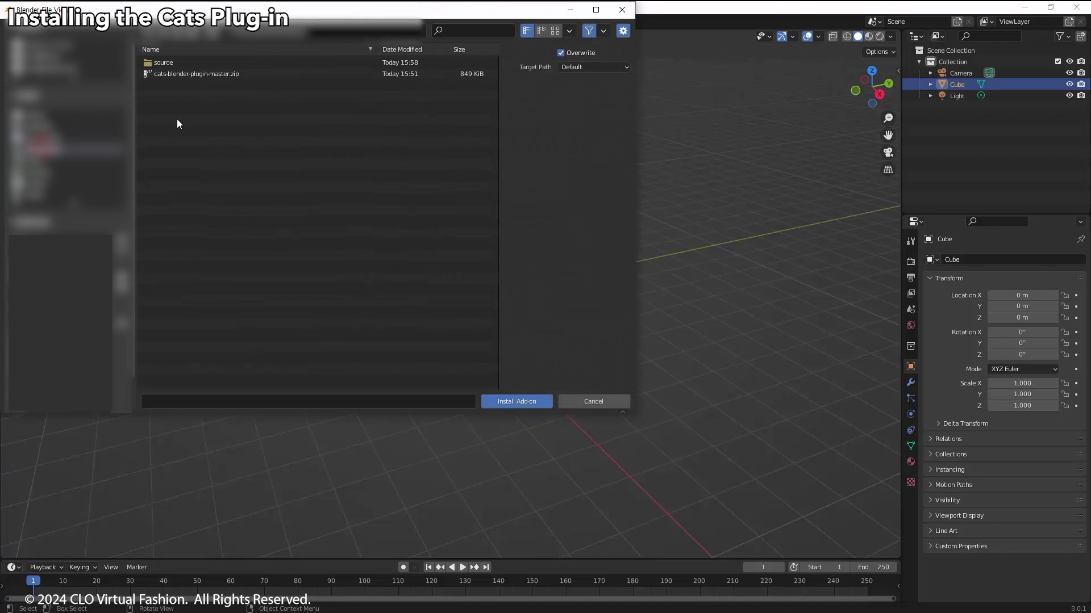
{"action": "left_click", "coordinate": [226, 74]}
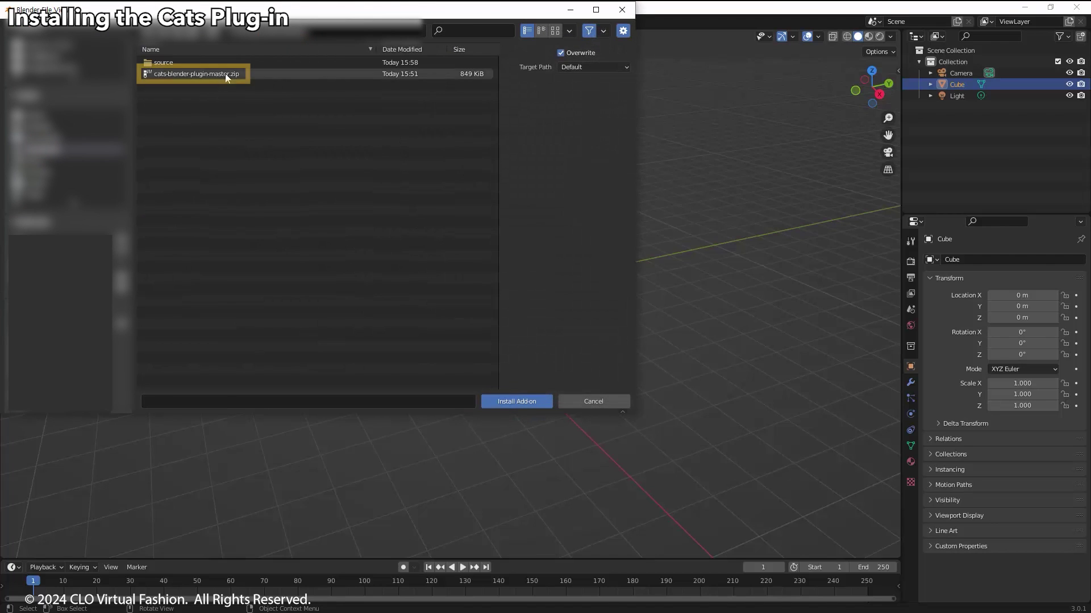
{"action": "left_click", "coordinate": [517, 401]}
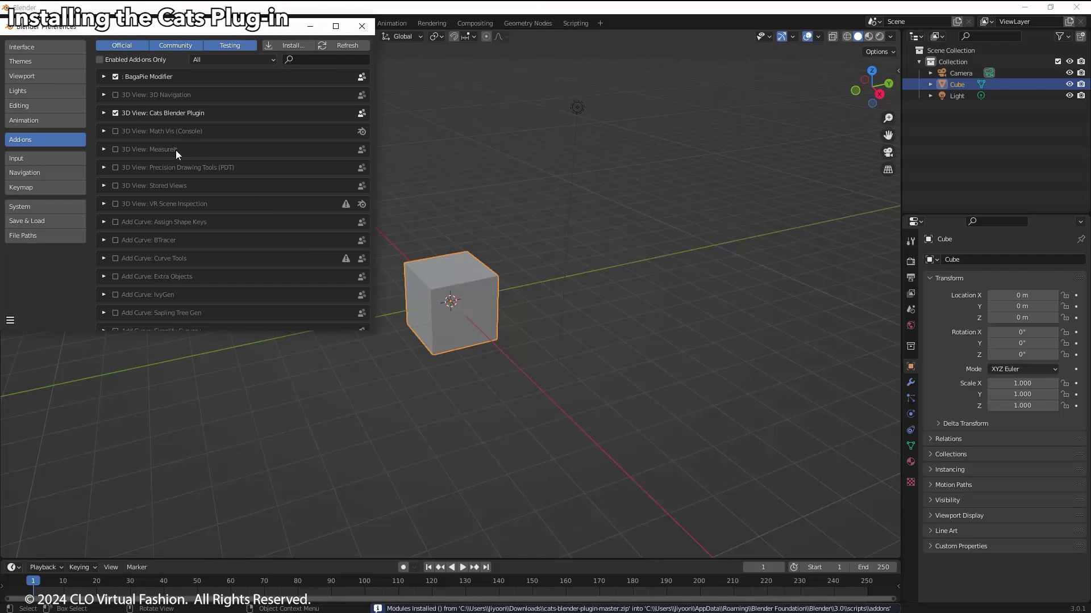
- Make sure the Cats Blender Plugin add-on is enabled and display the CATS tools beside the 3D viewport
{"action": "left_click", "coordinate": [116, 113]}
{"action": "left_click", "coordinate": [116, 113]}
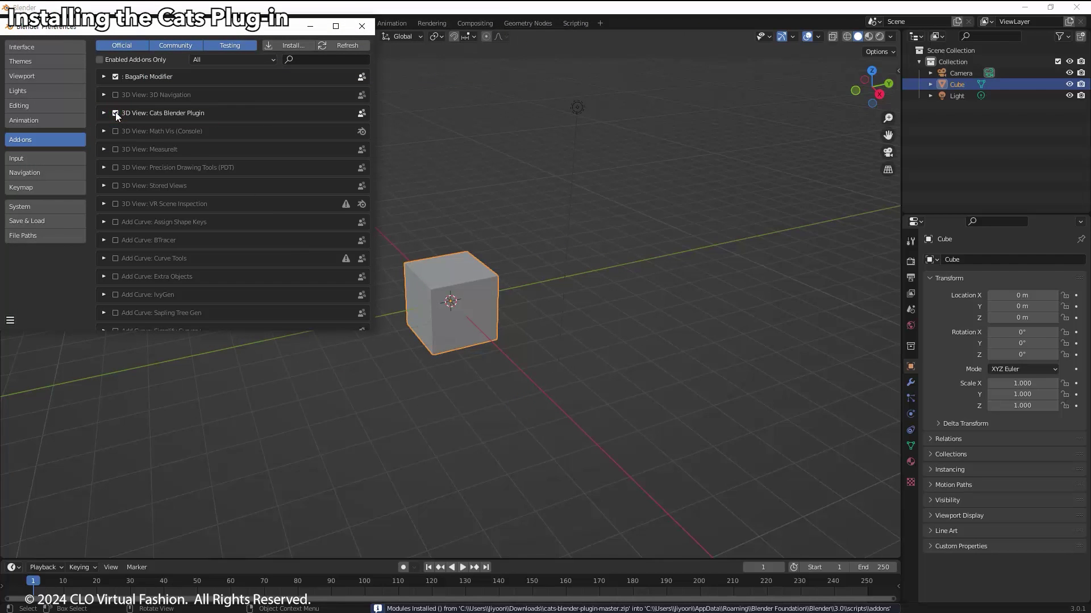
{"action": "left_click_drag", "start_coordinate": [898, 71], "coordinate": [838, 70]}
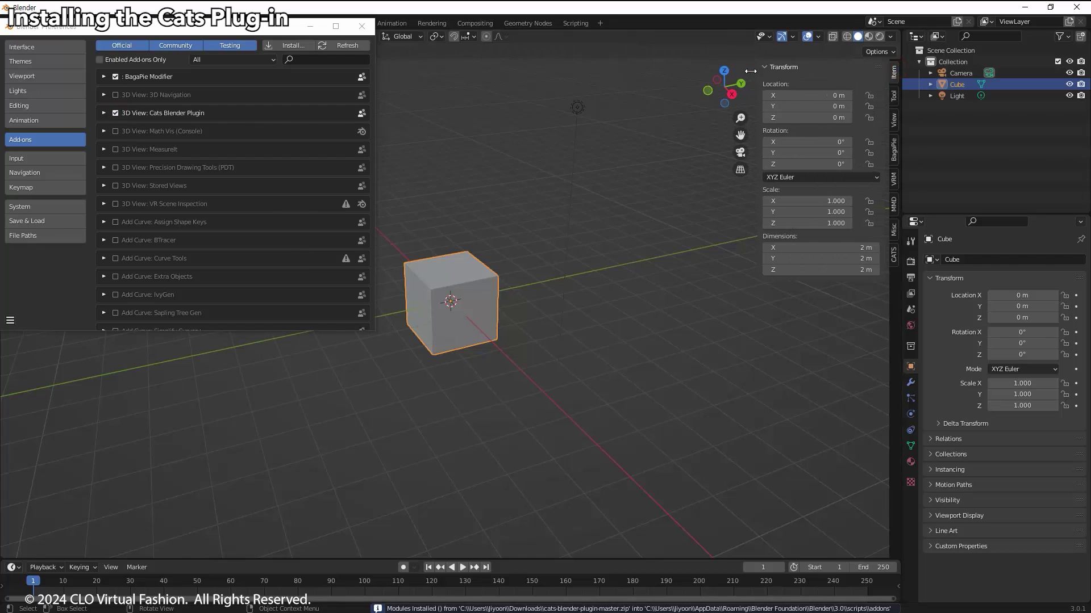
{"action": "left_click", "coordinate": [895, 260]}
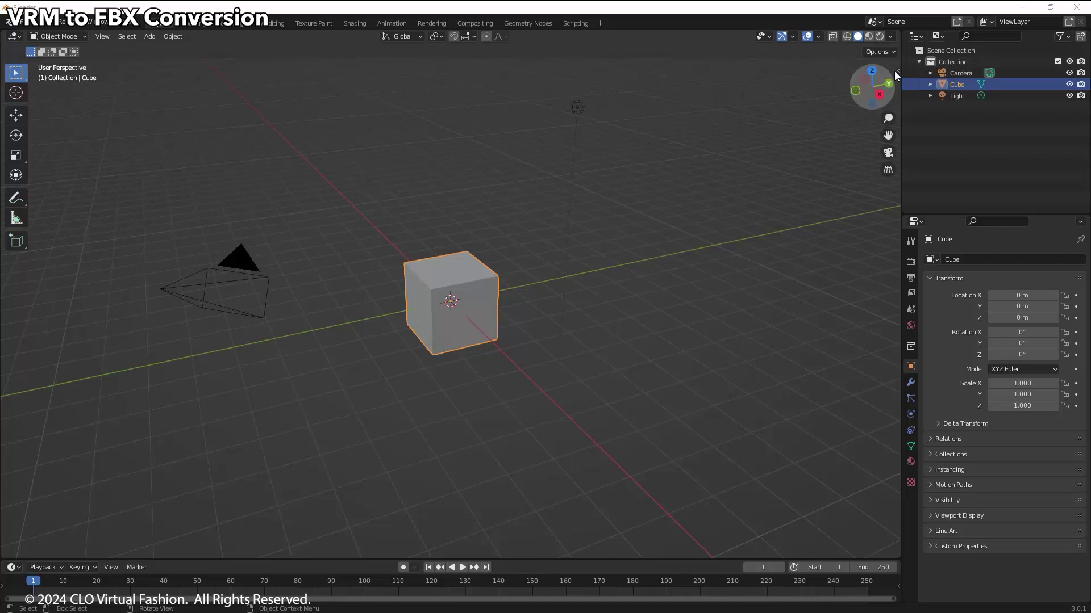
- Import Vroid_skirt.vrm as a VRM model through the CATS tools, with texture images extracted into the folder
{"action": "left_click_drag", "start_coordinate": [895, 69], "coordinate": [755, 70]}
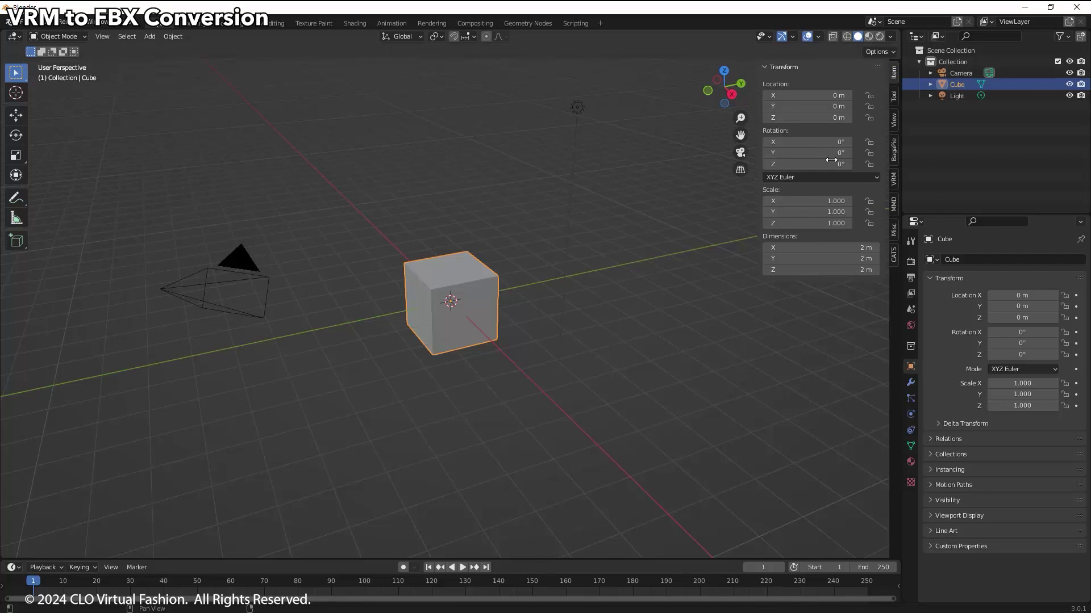
{"action": "left_click", "coordinate": [895, 258]}
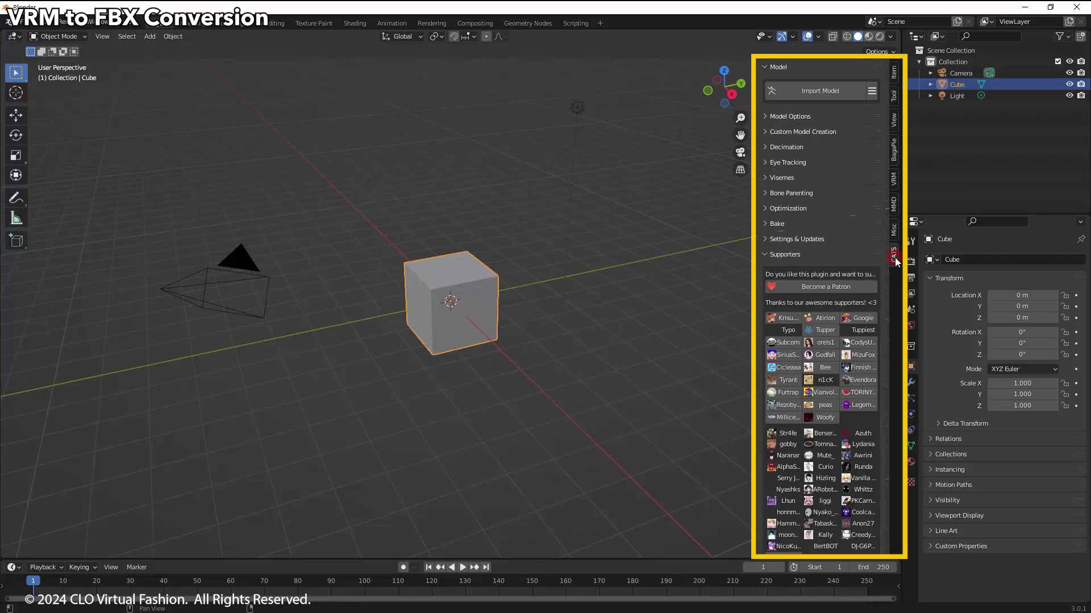
{"action": "left_click", "coordinate": [871, 91]}
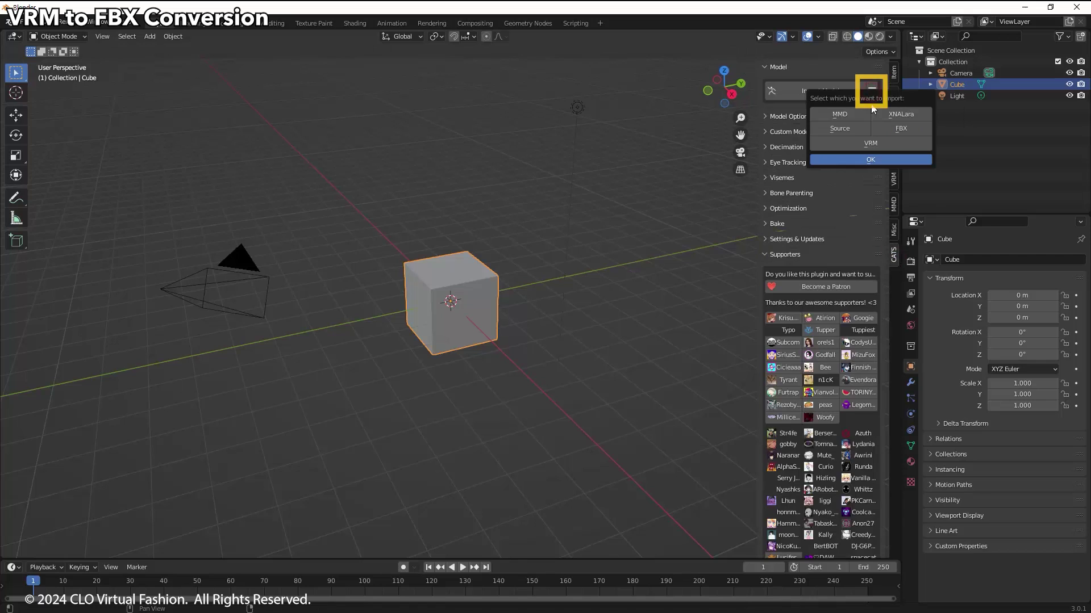
{"action": "left_click", "coordinate": [864, 145]}
{"action": "left_click", "coordinate": [865, 160]}
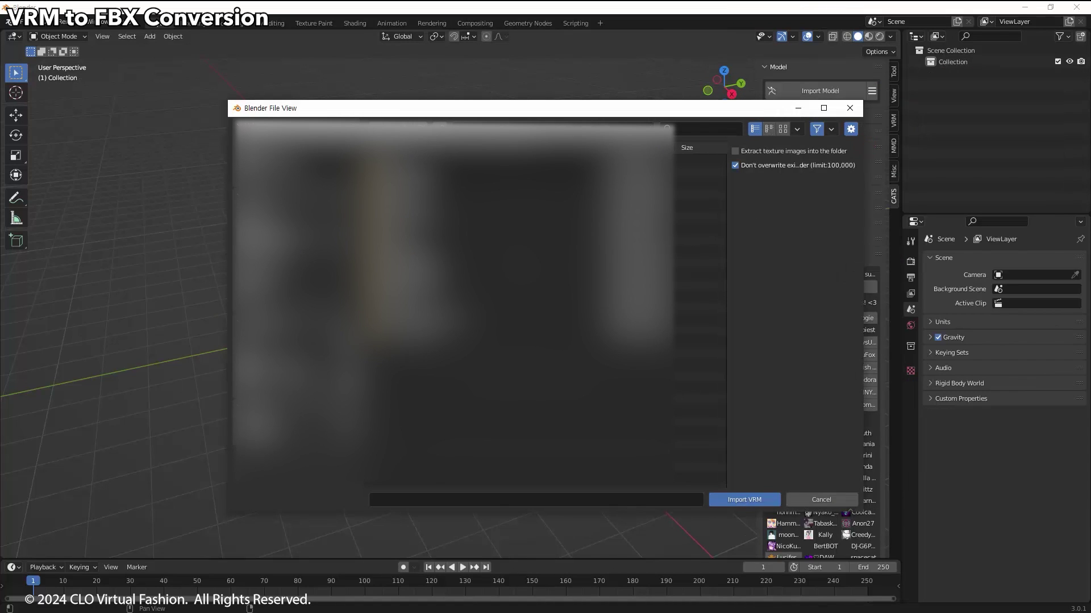
{"action": "left_click", "coordinate": [403, 161]}
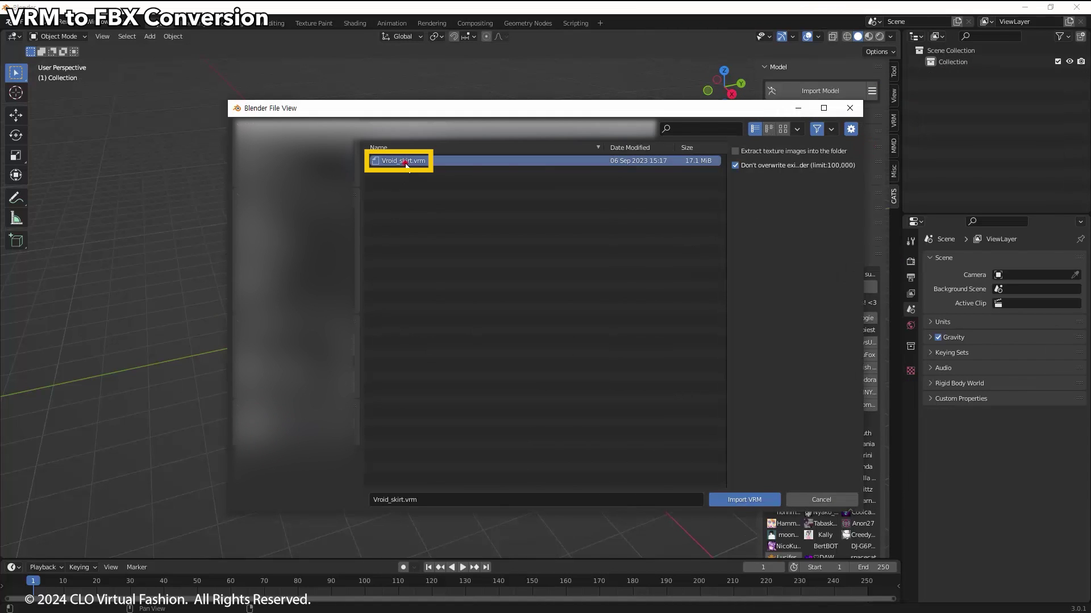
{"action": "left_click", "coordinate": [735, 151]}
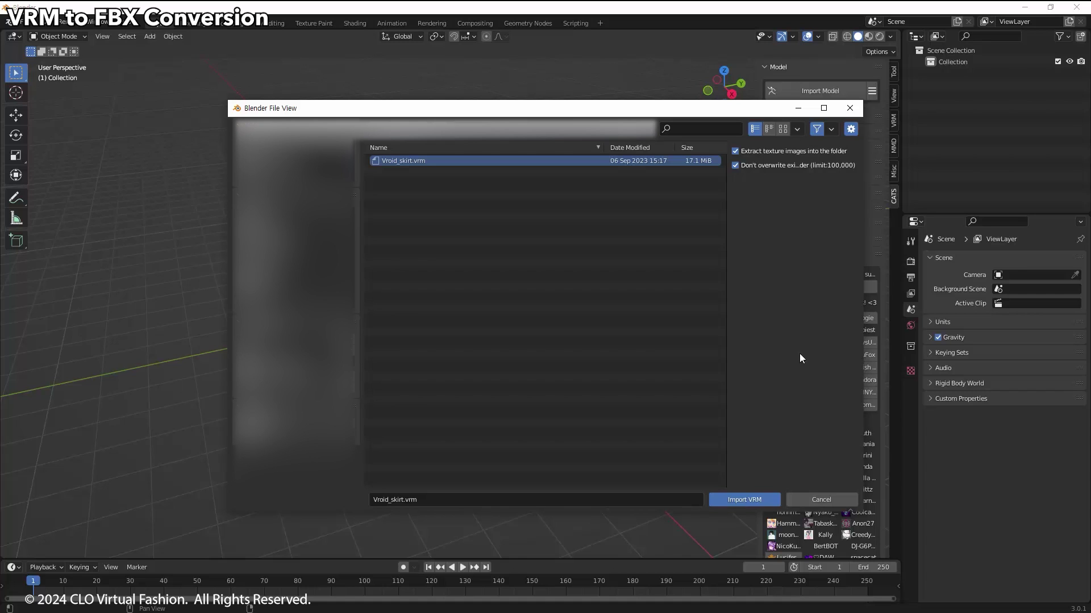
{"action": "left_click", "coordinate": [745, 500]}
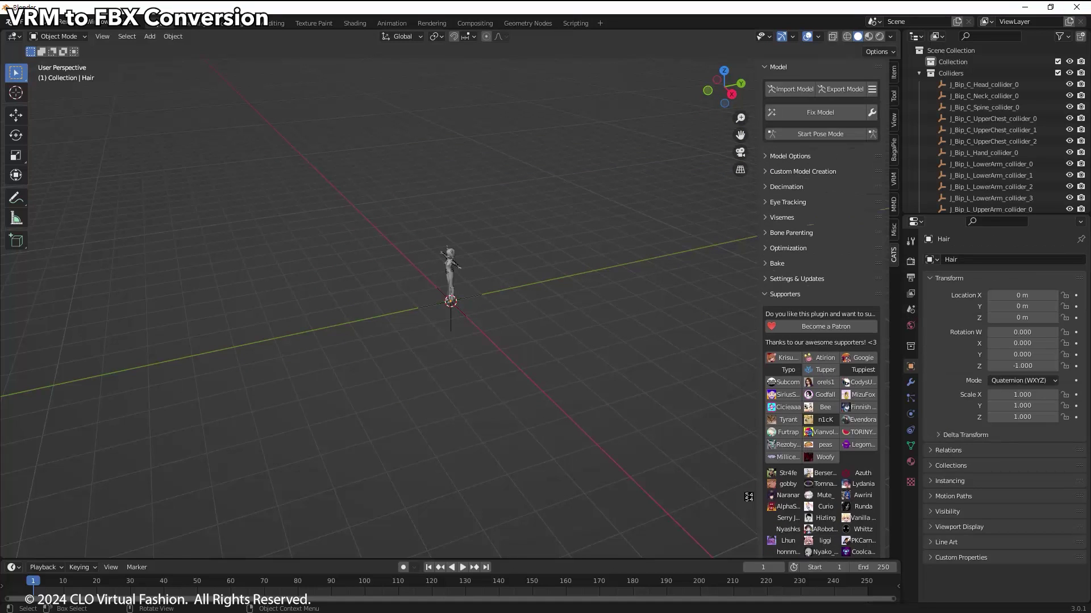
- Display the imported avatar with Material Preview shading in the front orthographic view
{"action": "scroll", "coordinate": [547, 288], "scroll_direction": "up", "scroll_amount": 9}
{"action": "middle_click_drag", "start_coordinate": [547, 287], "coordinate": [618, 281]}
{"action": "middle_click_drag", "start_coordinate": [618, 282], "coordinate": [598, 466], "text": "shift"}
{"action": "left_click", "coordinate": [868, 37]}
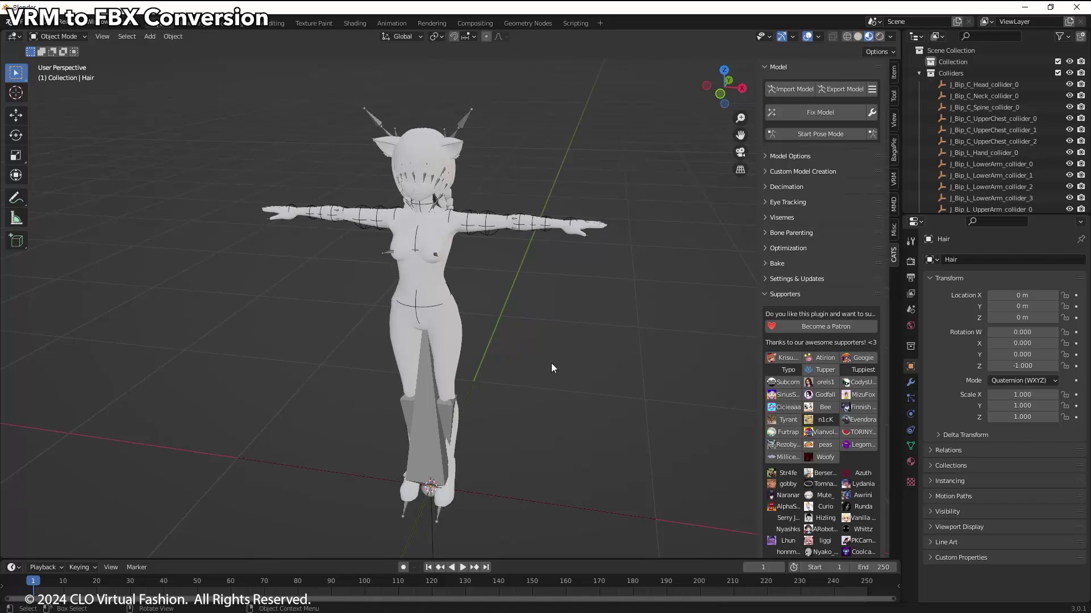
{"action": "key", "text": "KP_1"}
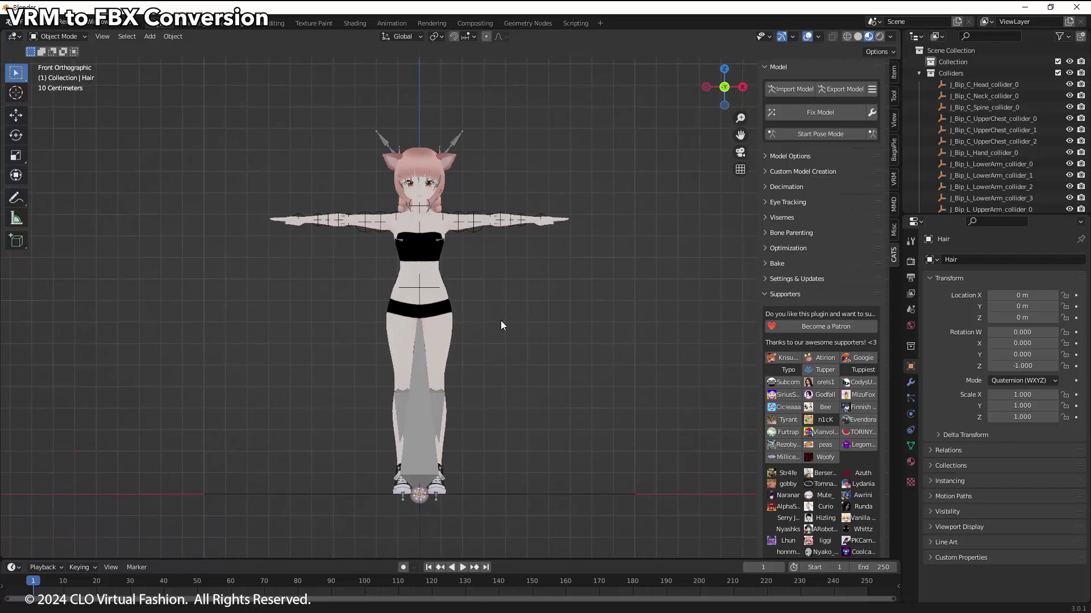
- Accept the default Fix Model settings, including Join Meshes and Combine Same Materials, and run Fix Model on the avatar
{"action": "left_click", "coordinate": [872, 112]}
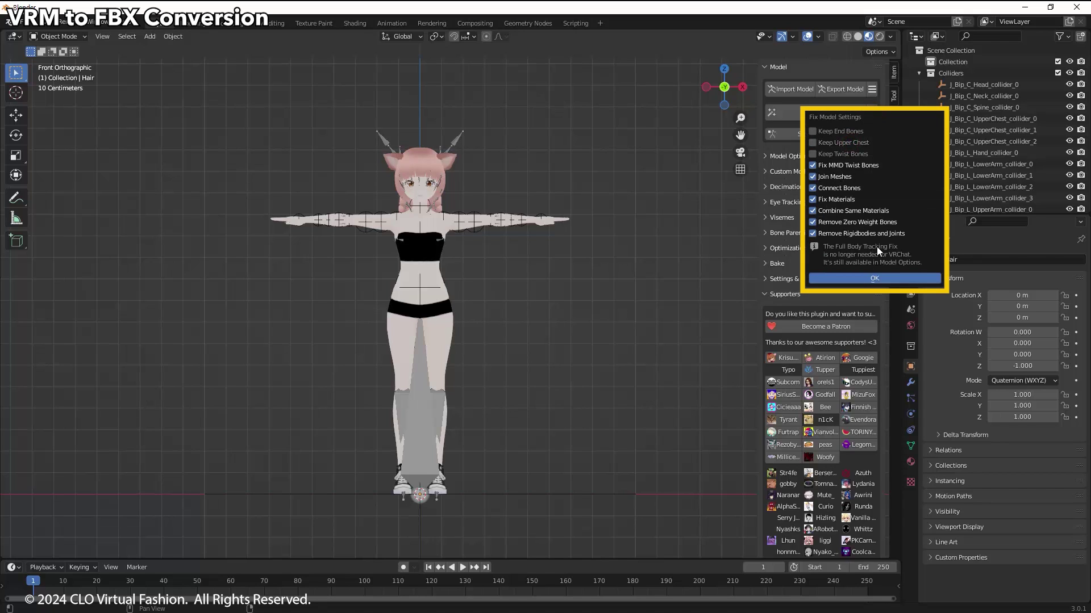
{"action": "left_click", "coordinate": [878, 277]}
{"action": "left_click", "coordinate": [798, 116]}
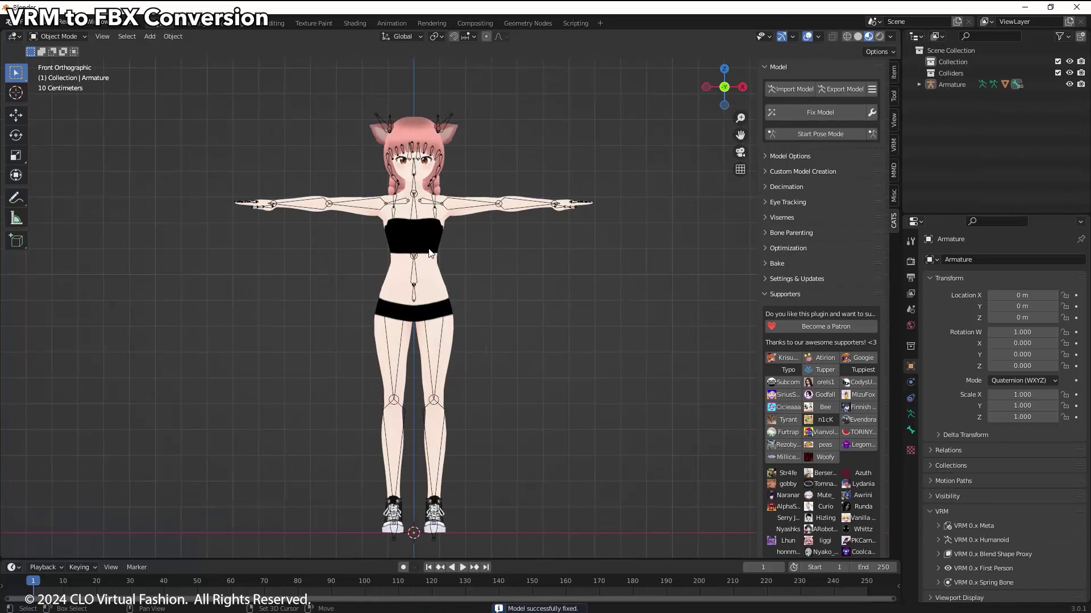
- Put the armature in Pose Mode and rotate the left arm about 78° down and the right arm about 72° up
{"action": "scroll", "coordinate": [460, 195], "scroll_direction": "up", "scroll_amount": 2}
{"action": "left_click", "coordinate": [444, 192]}
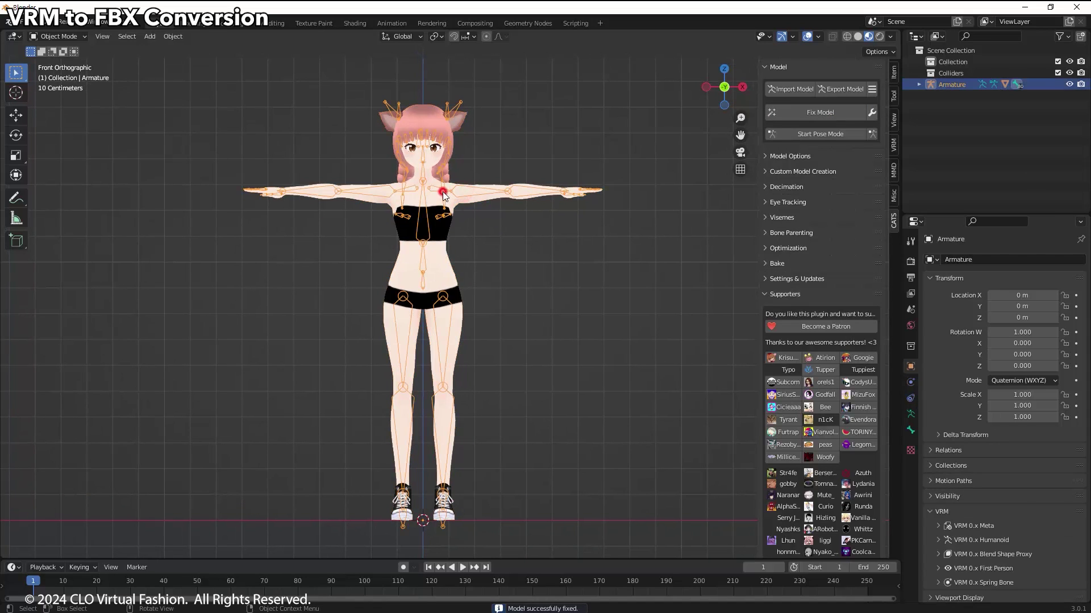
{"action": "left_click", "coordinate": [60, 37]}
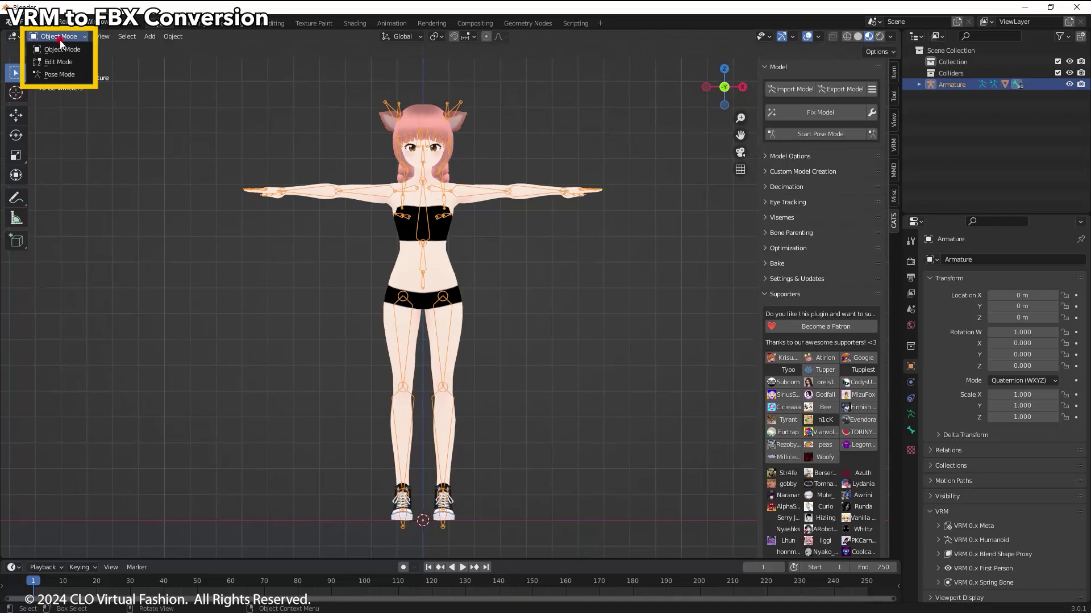
{"action": "left_click", "coordinate": [64, 78]}
{"action": "left_click", "coordinate": [459, 192]}
{"action": "key", "text": "r"}
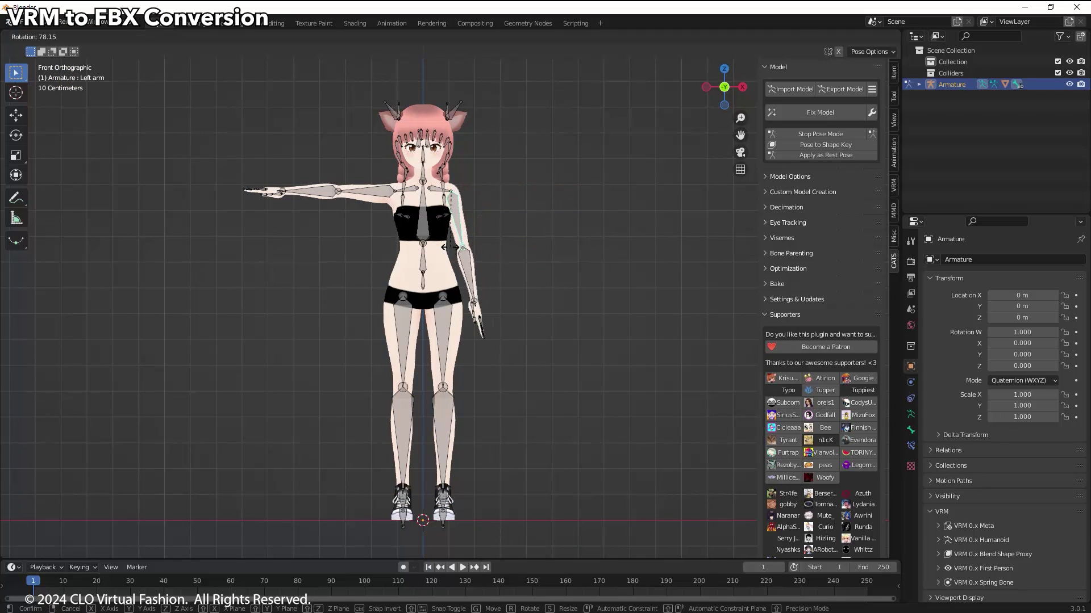
{"action": "left_click", "coordinate": [454, 204]}
{"action": "left_click", "coordinate": [383, 192]}
{"action": "key", "text": "r"}
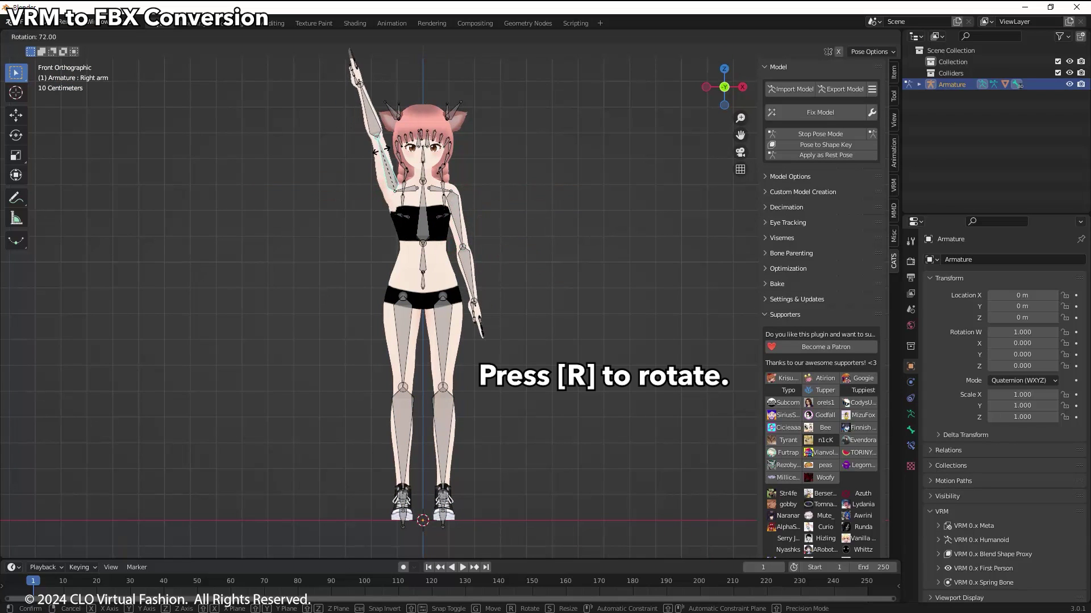
{"action": "left_click", "coordinate": [422, 231]}
- Rotate the armature's left leg outward by about 24°
{"action": "left_click", "coordinate": [444, 321]}
{"action": "key", "text": "r"}
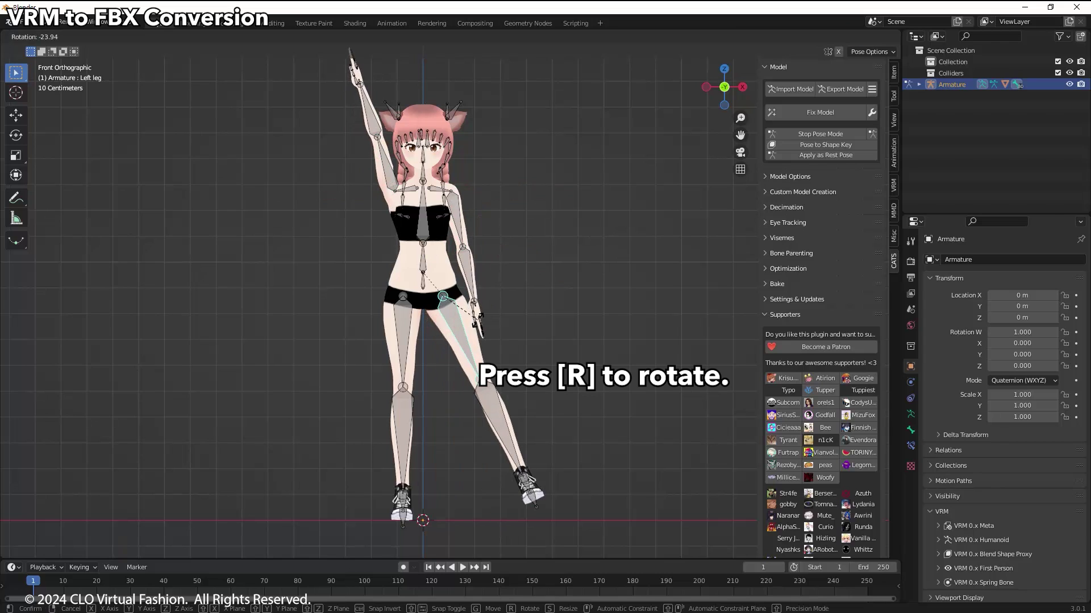
{"action": "left_click", "coordinate": [449, 319]}
- Reset every bone of the posed armature by clearing its user transforms, and switch back to Object Mode
{"action": "key", "text": "a"}
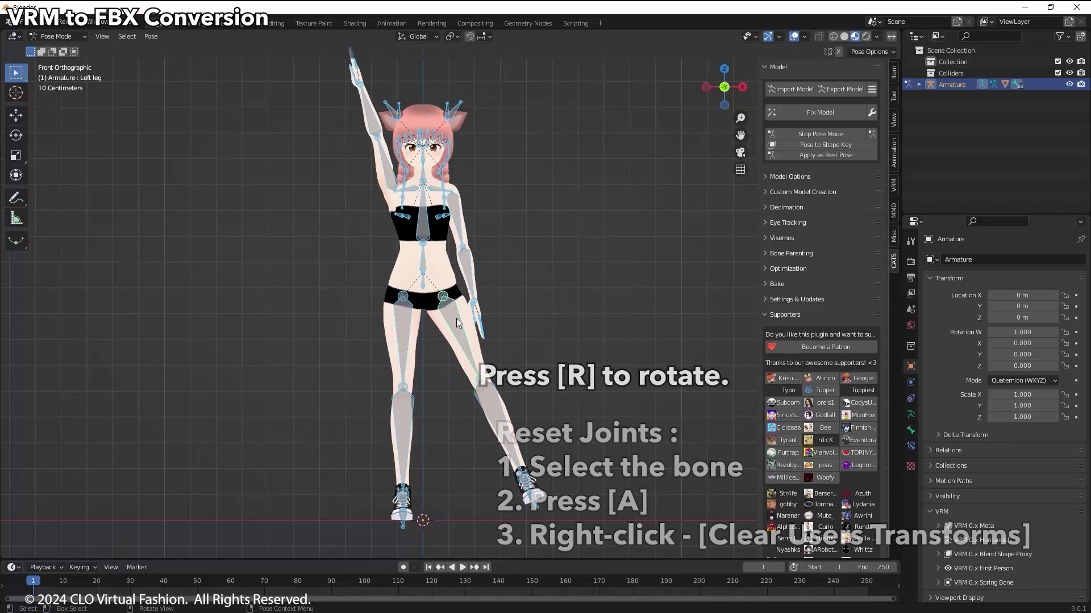
{"action": "right_click", "coordinate": [456, 318]}
{"action": "left_click", "coordinate": [456, 318]}
{"action": "left_click", "coordinate": [506, 321]}
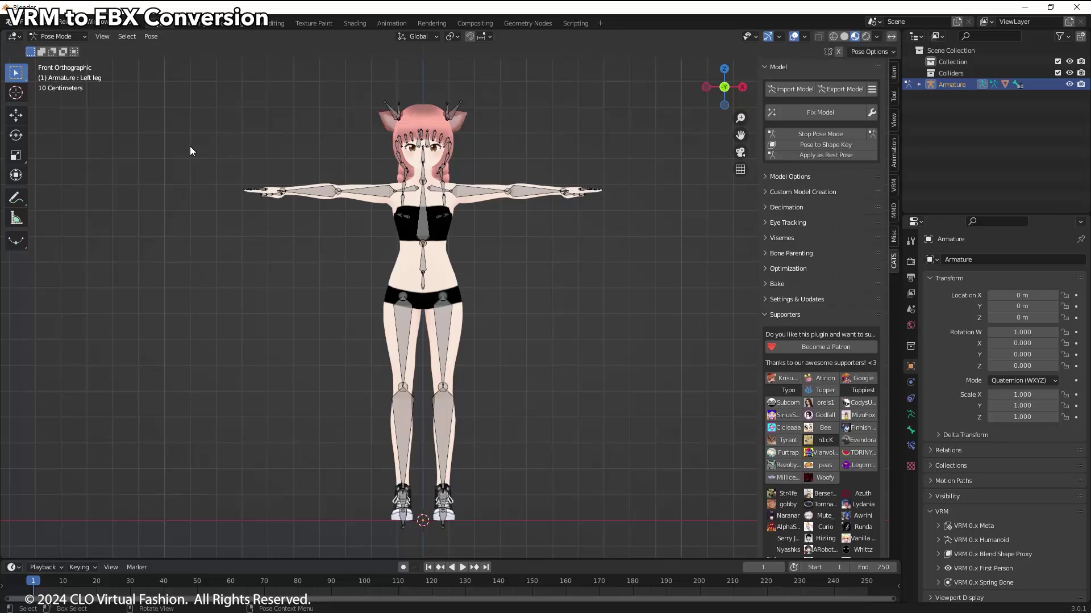
{"action": "left_click", "coordinate": [56, 36]}
{"action": "left_click", "coordinate": [54, 47]}
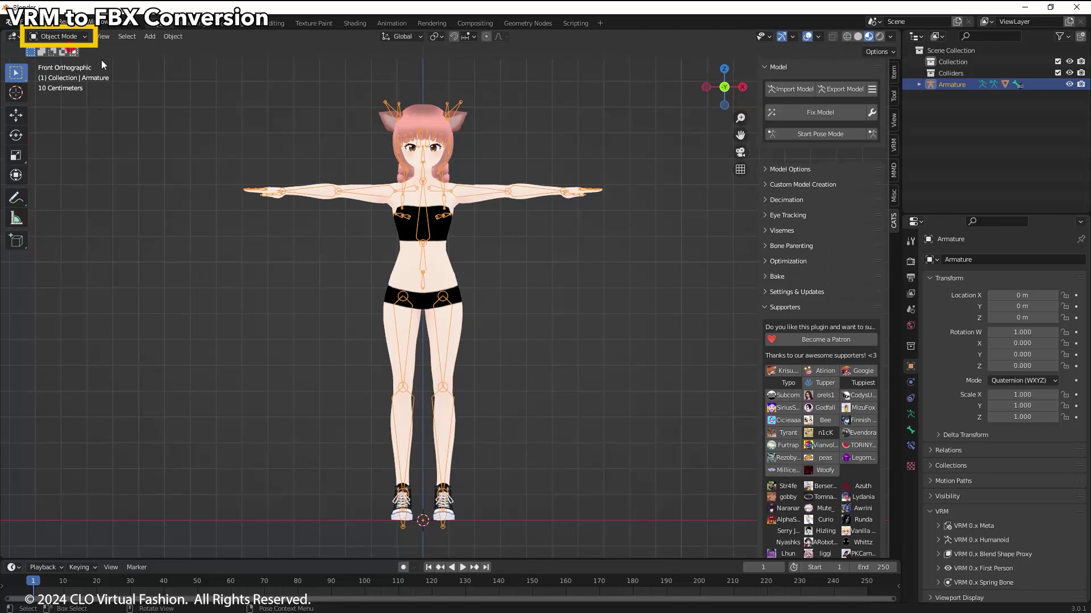
- Export the avatar with Cats, continuing without material optimization, as an FBX file named vrm to fbx.fbx
{"action": "left_click", "coordinate": [524, 282]}
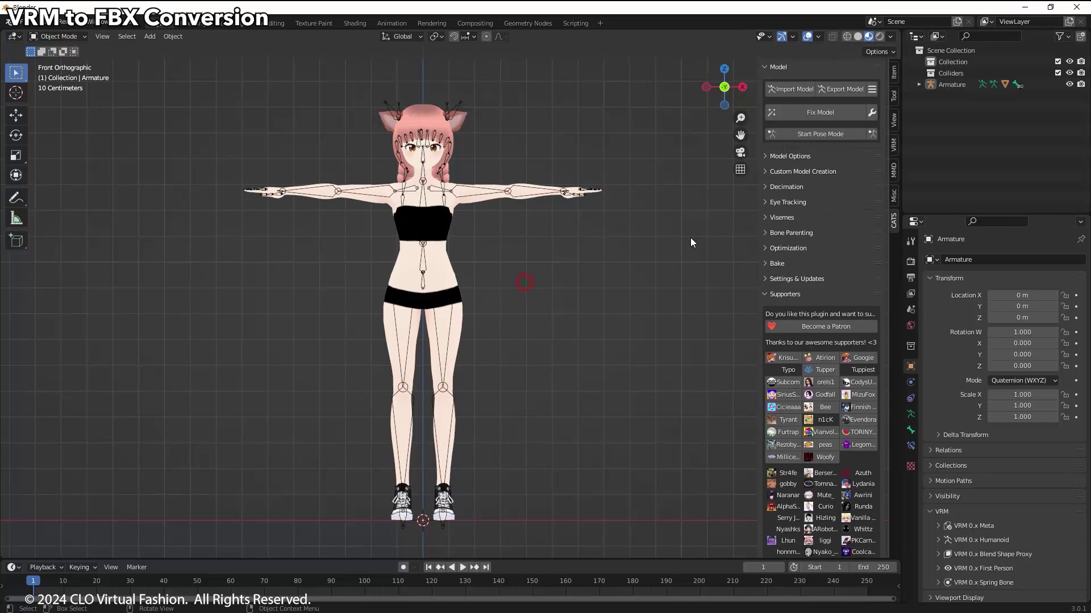
{"action": "left_click", "coordinate": [843, 92]}
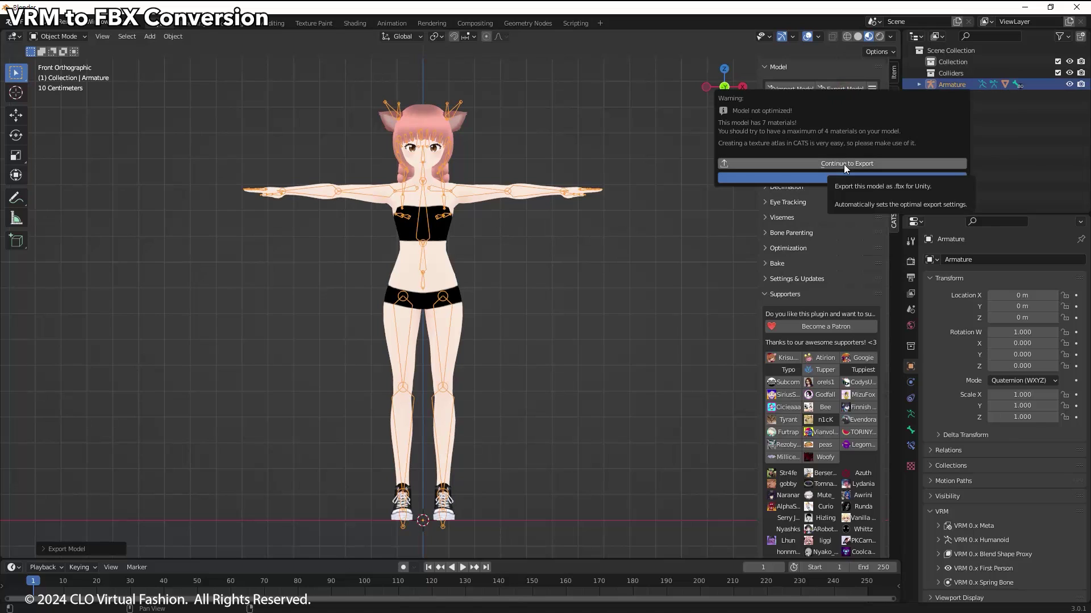
{"action": "left_click", "coordinate": [843, 164]}
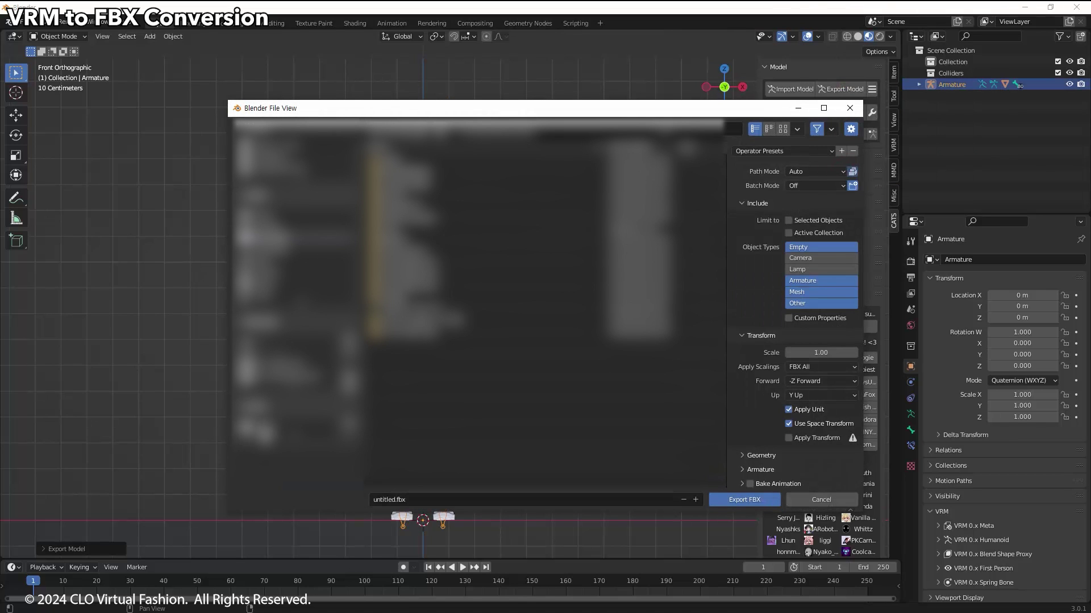
{"action": "left_click", "coordinate": [419, 499]}
{"action": "type", "text": "v"}
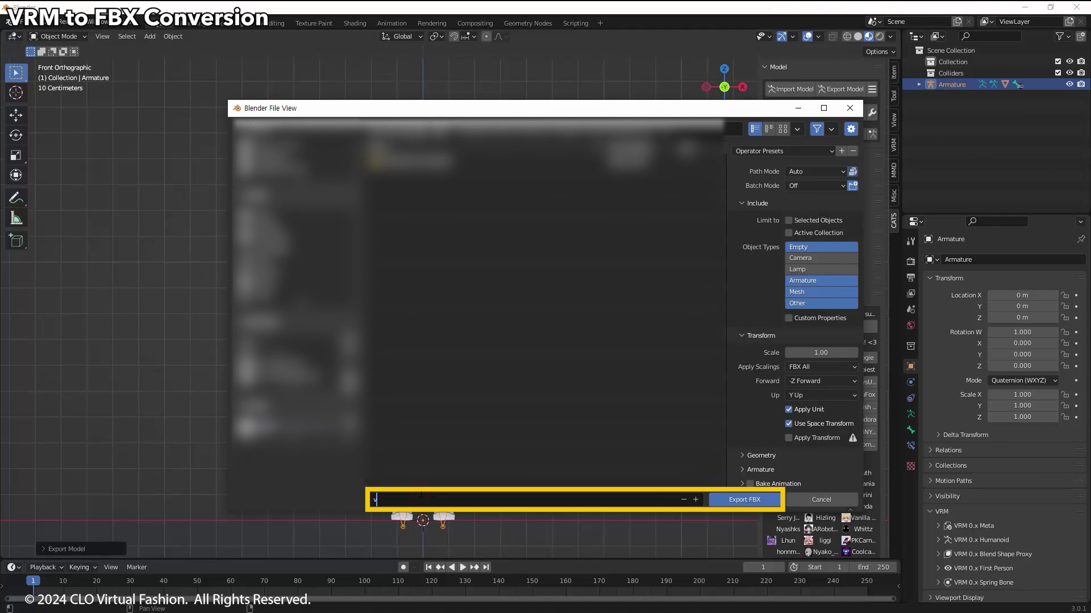
{"action": "type", "text": "rm to fbx.fbx"}
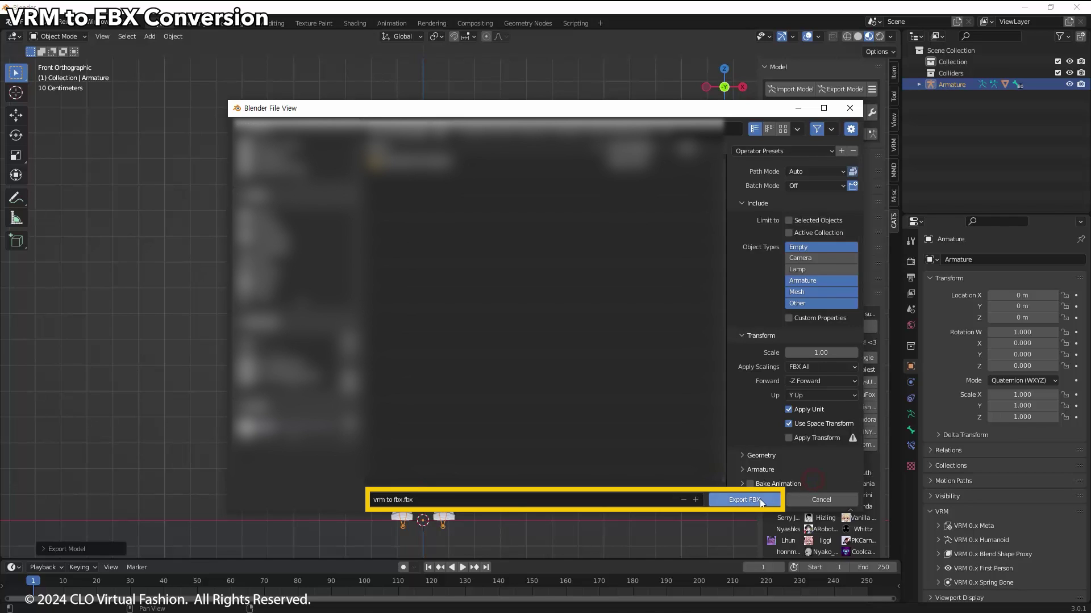
{"action": "left_click", "coordinate": [758, 498]}
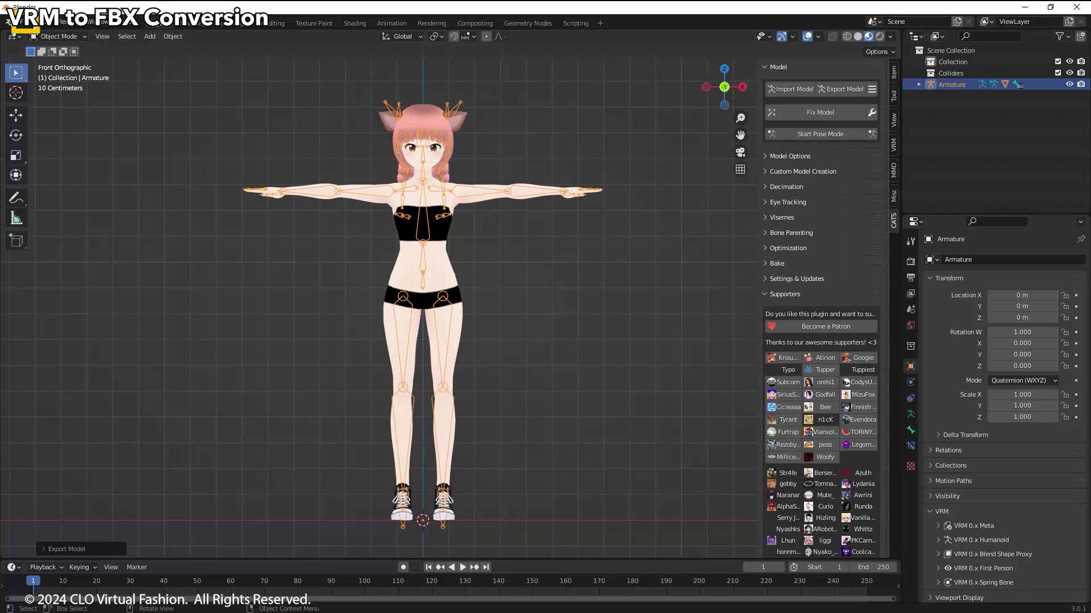
- Save the Blender project in the chosen folder under the name VRM to FBX
{"action": "left_click", "coordinate": [22, 22]}
{"action": "left_click", "coordinate": [47, 105]}
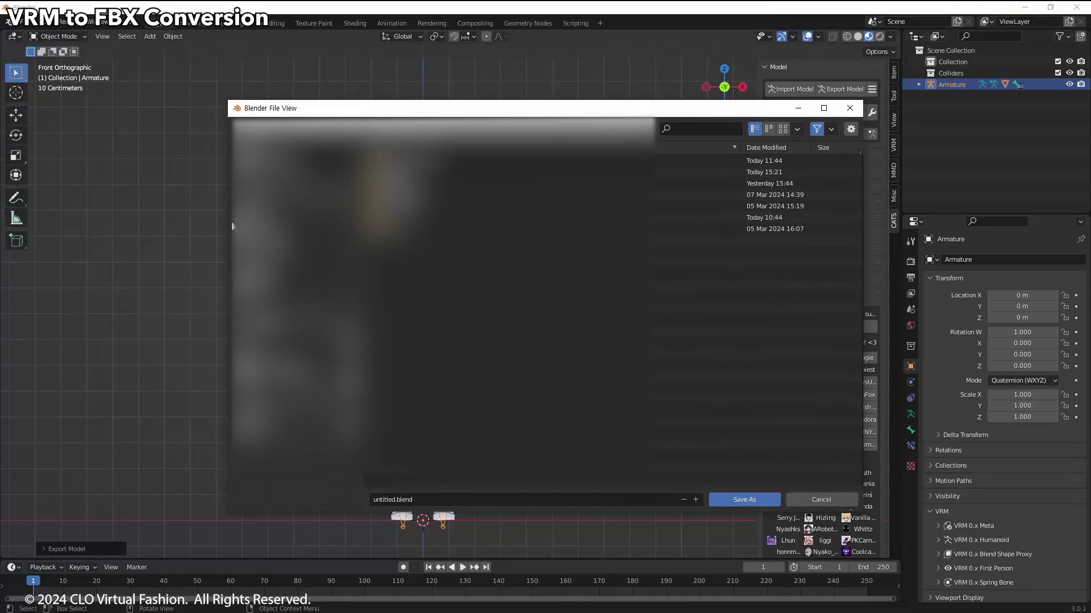
{"action": "left_click", "coordinate": [286, 418]}
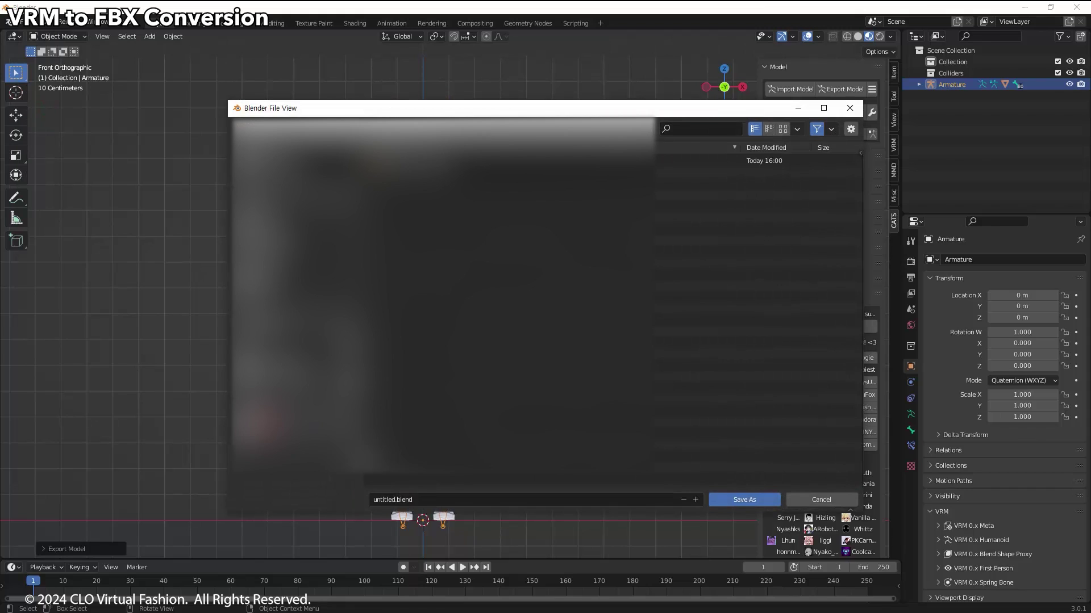
{"action": "left_click", "coordinate": [431, 499]}
{"action": "type", "text": "VRM to FBX"}
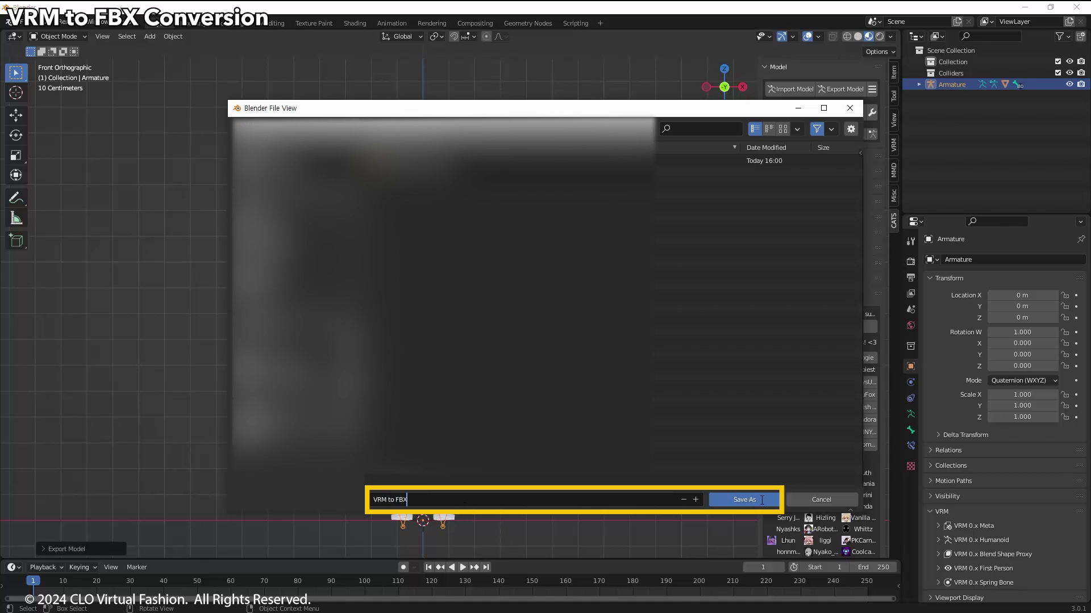
{"action": "left_click", "coordinate": [744, 500]}
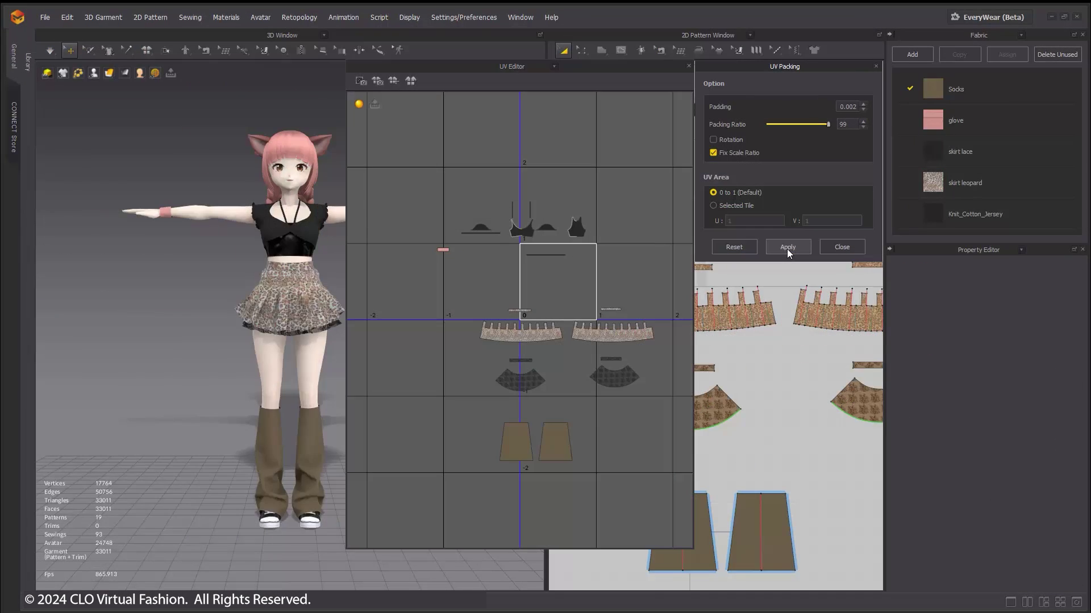
- In Marvelous Designer, apply UV packing to the garment with 0.002 padding, packing ratio 99, Fix Scale Ratio and the 0 to 1 UV area
{"action": "left_click", "coordinate": [788, 247]}
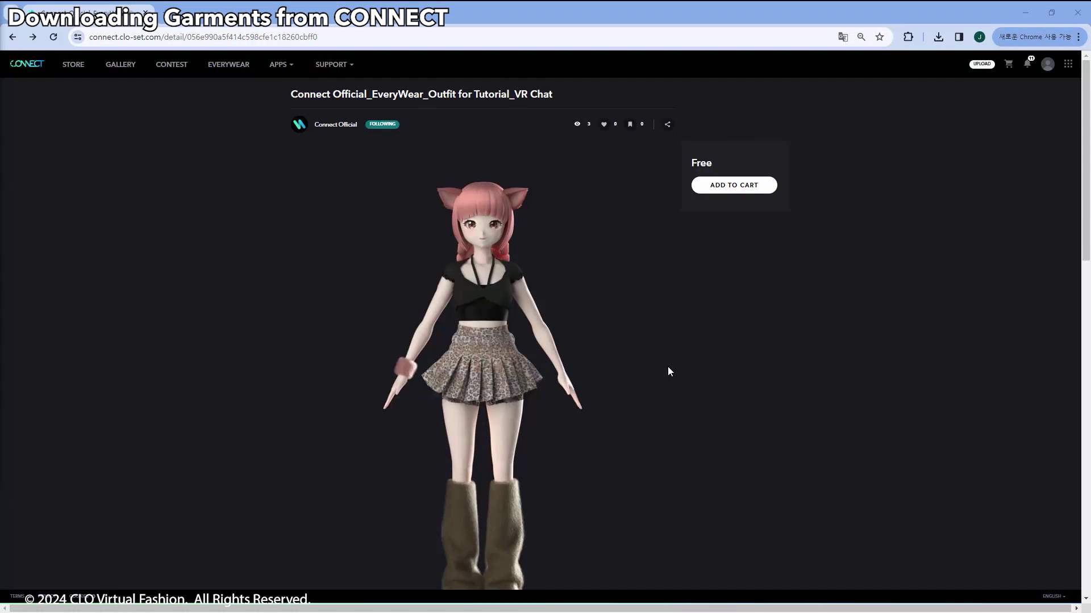
- On the CONNECT website, add the free Connect Official_EveryWear_Outfit for Tutorial_VR Chat to the cart
{"action": "scroll", "coordinate": [770, 312], "scroll_direction": "down", "scroll_amount": 1}
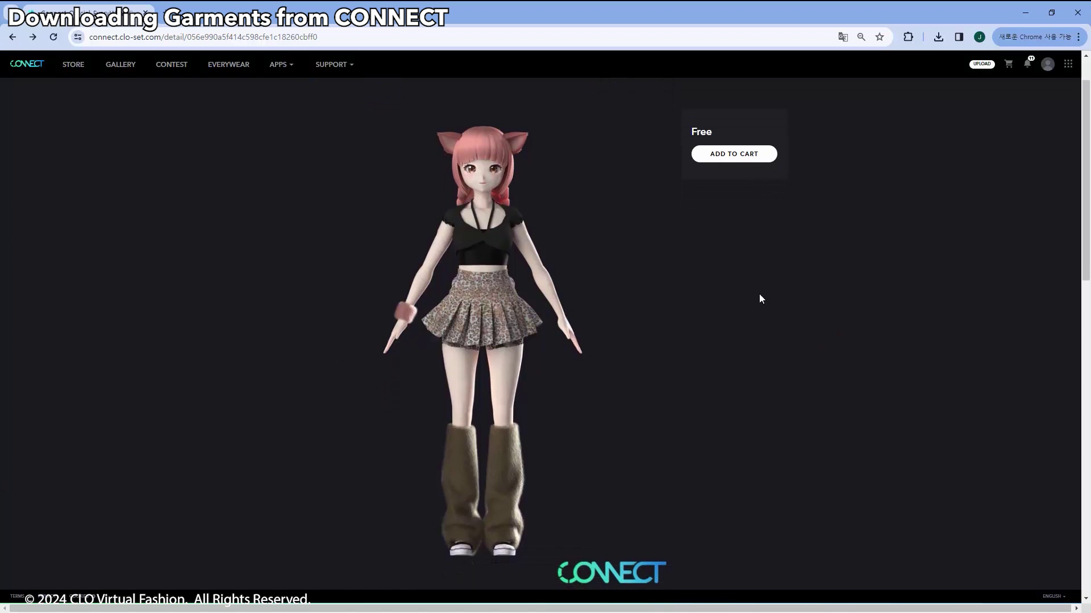
{"action": "left_click", "coordinate": [722, 154]}
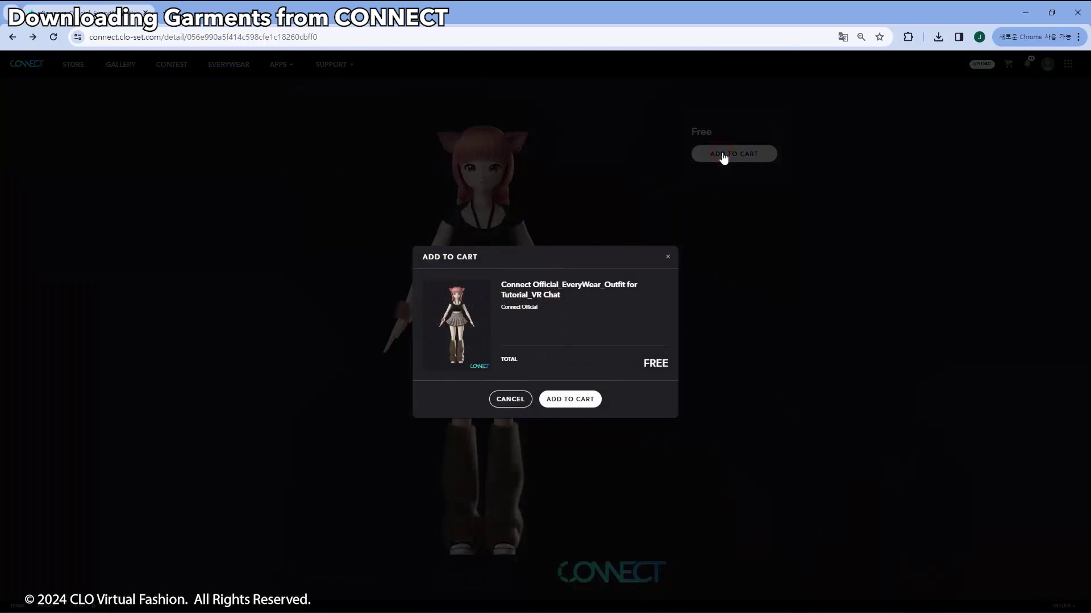
{"action": "left_click", "coordinate": [570, 399]}
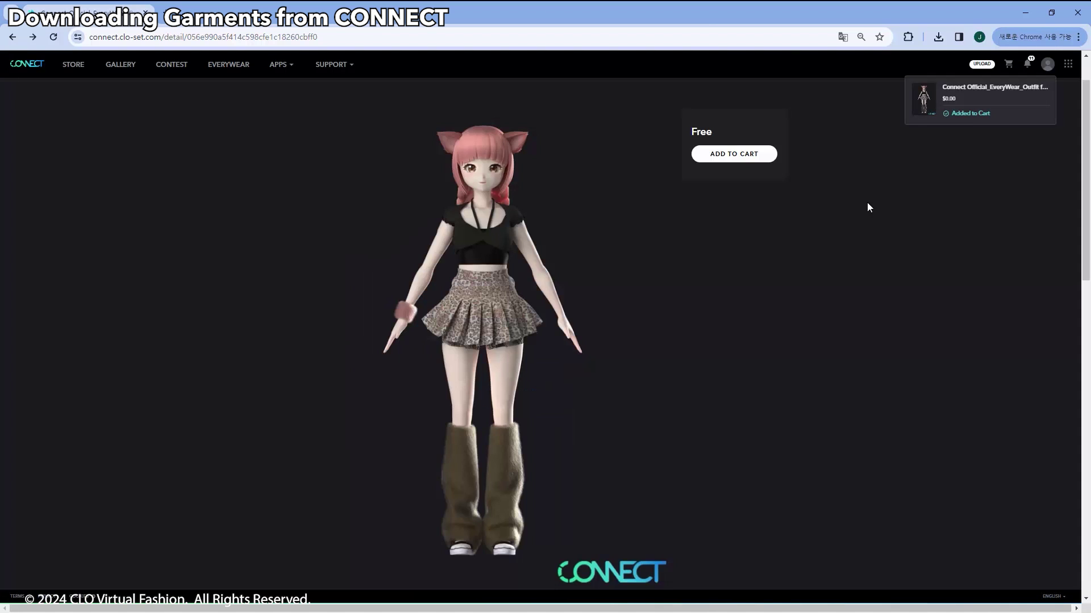
- Accept the CONNECT Terms of Service, place the order for the cart's free outfit, and download it
{"action": "left_click", "coordinate": [1007, 63]}
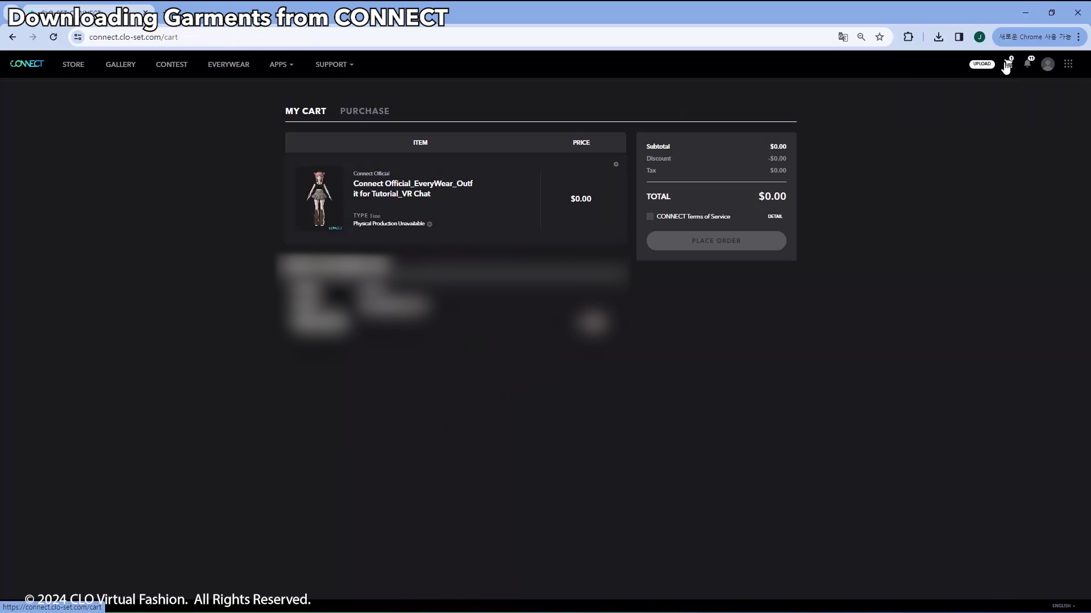
{"action": "left_click", "coordinate": [649, 217]}
{"action": "left_click", "coordinate": [697, 242]}
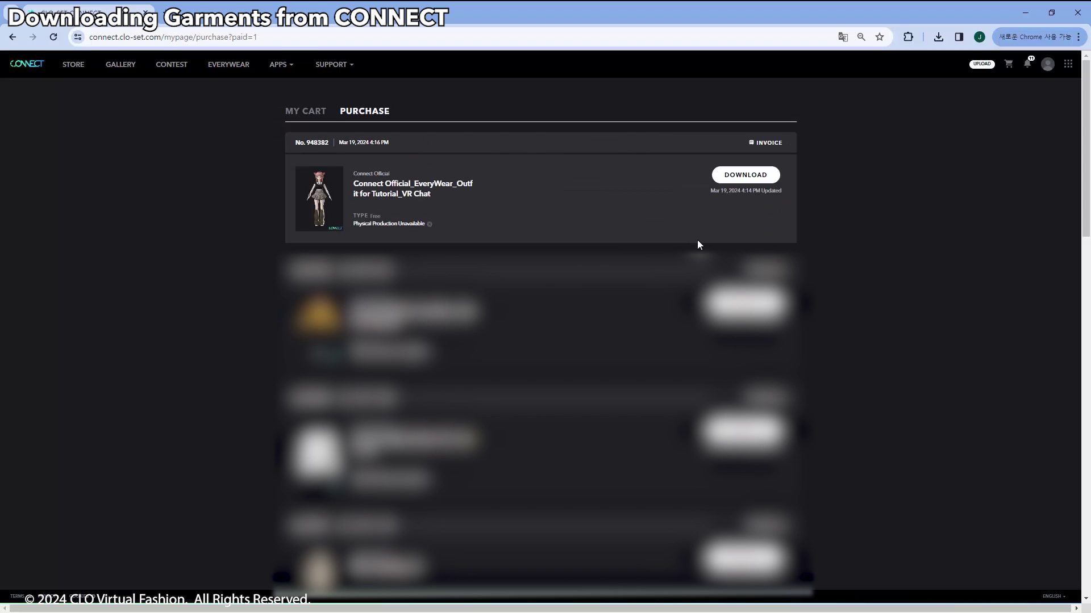
{"action": "left_click", "coordinate": [761, 175]}
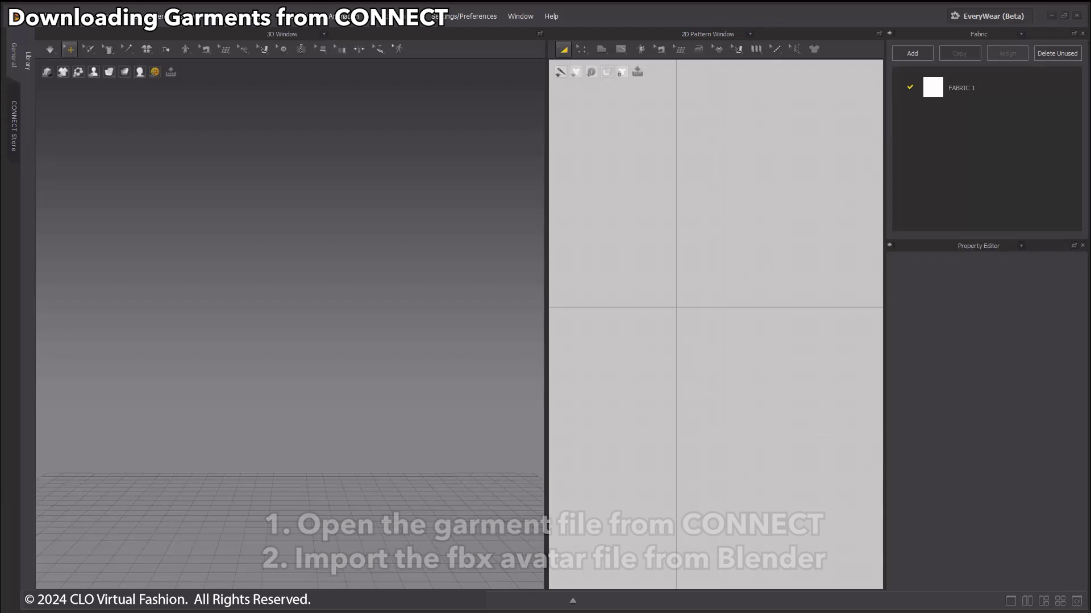
- In Marvelous Designer, open the downloaded garment file and import the FBX avatar with Object Type Avatar and a different scale unit
{"action": "left_click_drag", "start_coordinate": [279, 257], "coordinate": [280, 261]}
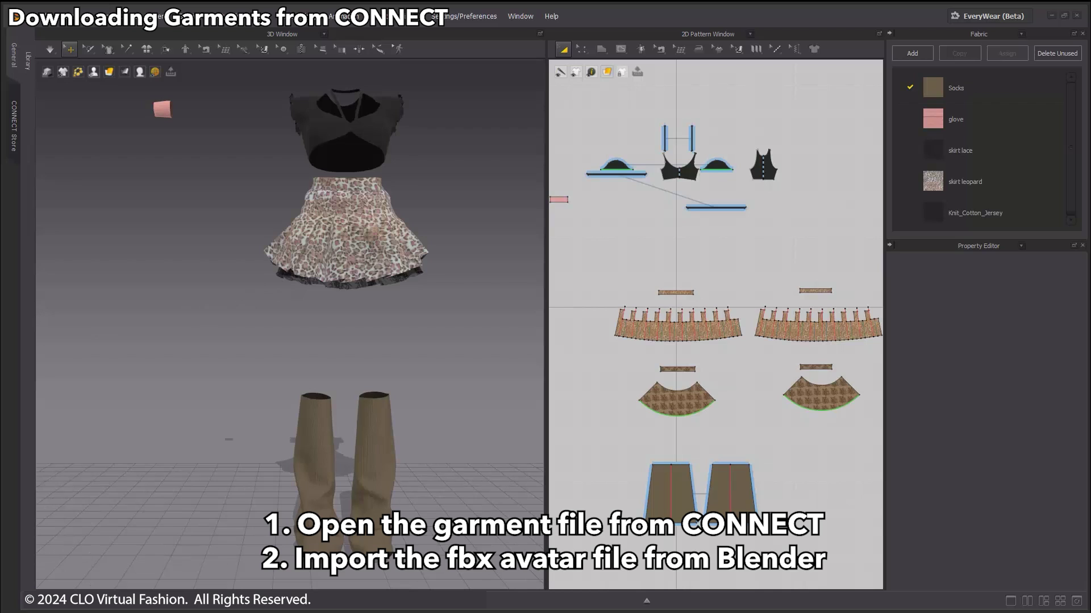
{"action": "left_click_drag", "start_coordinate": [346, 291], "coordinate": [445, 270]}
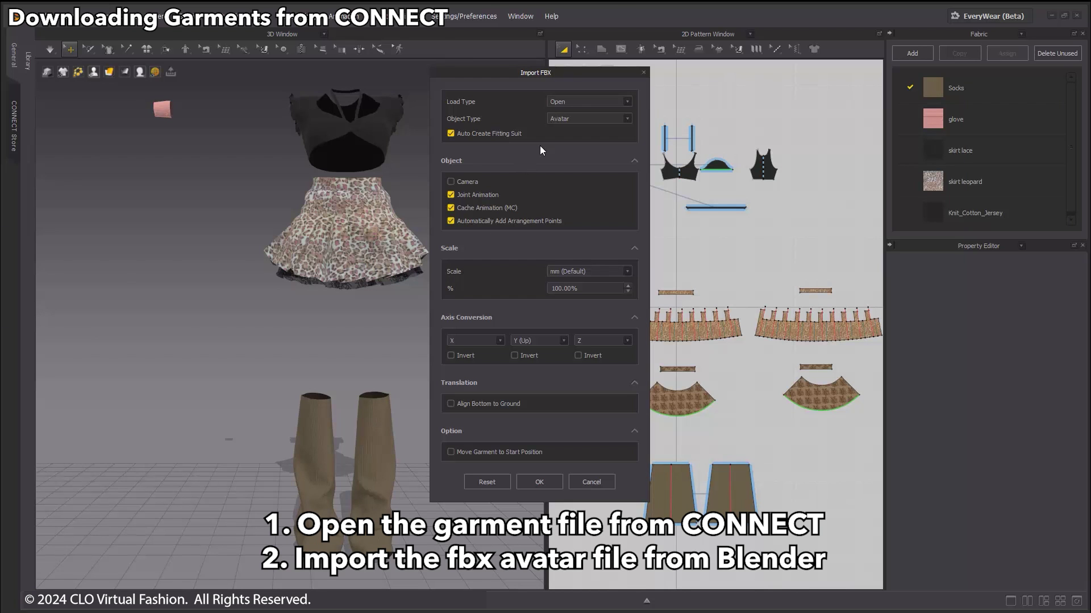
{"action": "left_click", "coordinate": [588, 271]}
{"action": "left_click", "coordinate": [573, 304]}
{"action": "left_click", "coordinate": [539, 482]}
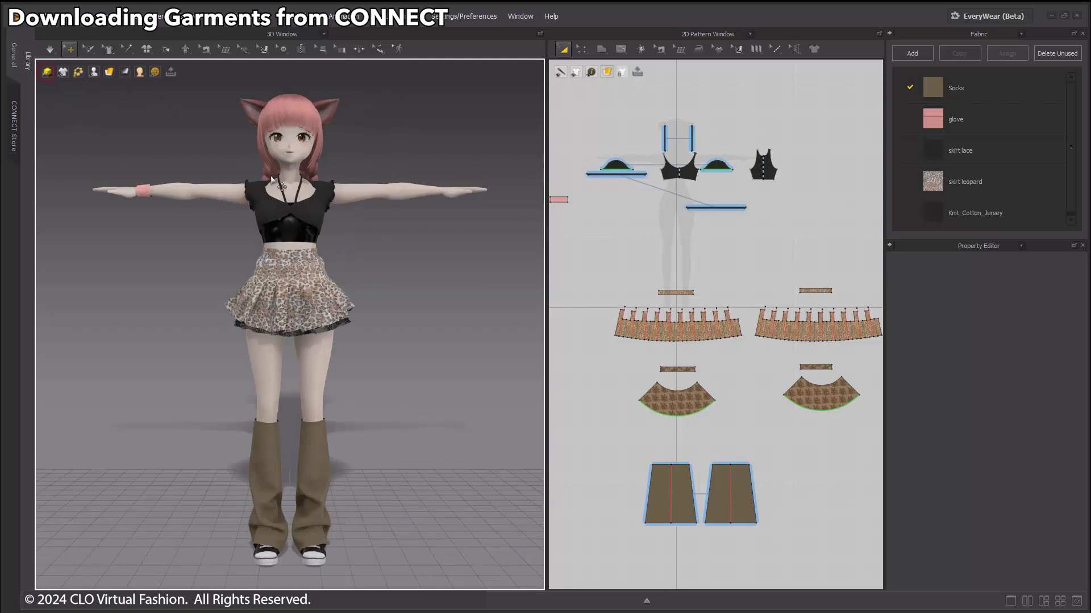
- Set the material color of the imported avatar mesh to white
{"action": "left_click", "coordinate": [290, 149]}
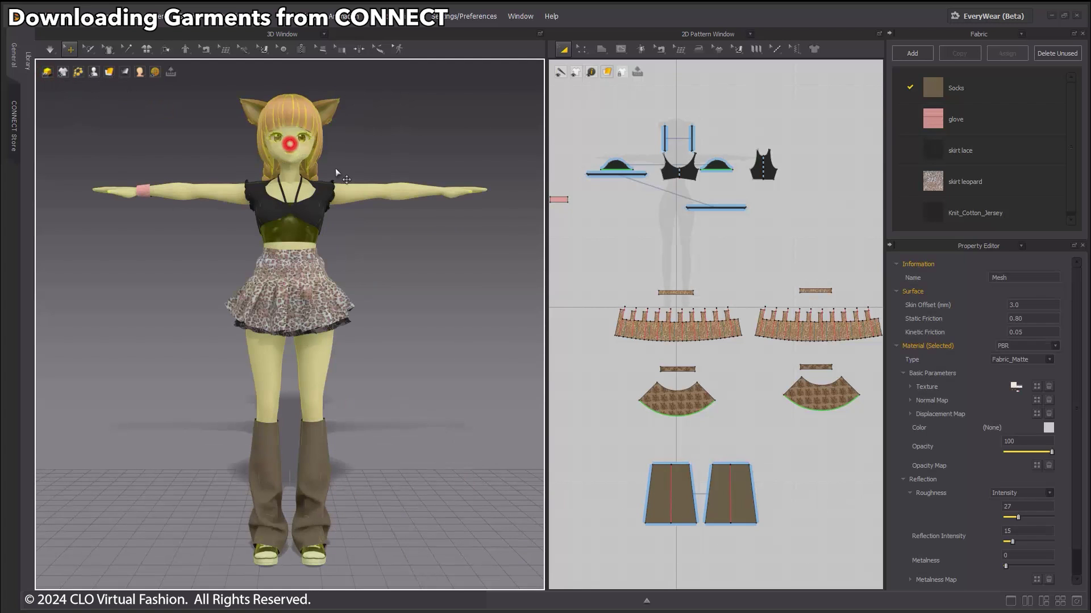
{"action": "left_click", "coordinate": [1049, 427]}
{"action": "left_click", "coordinate": [410, 338]}
{"action": "left_click", "coordinate": [513, 436]}
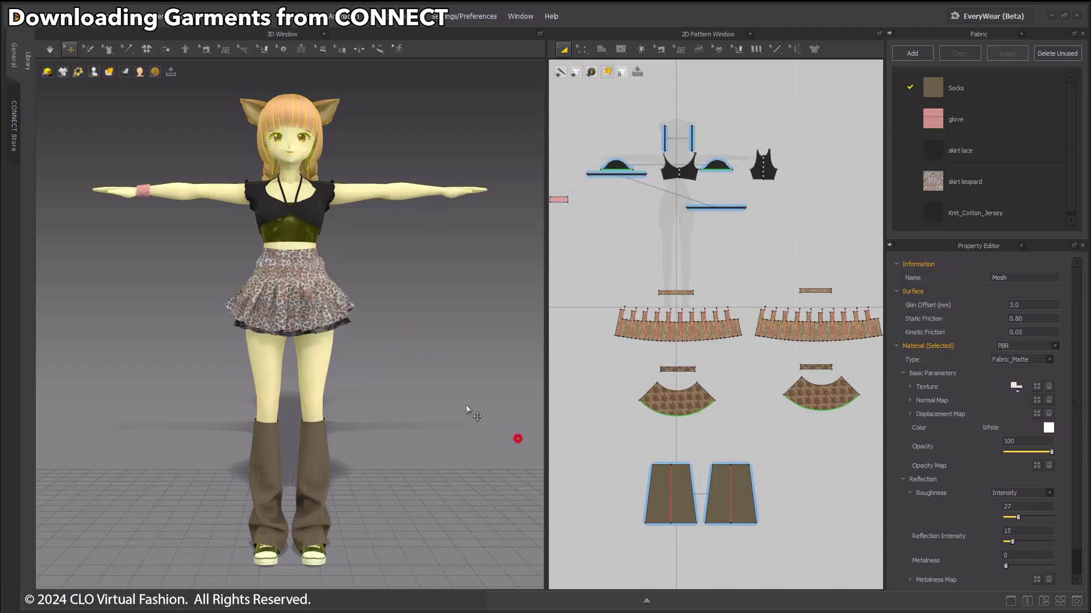
{"action": "left_click", "coordinate": [417, 378]}
{"action": "right_click_drag", "start_coordinate": [277, 361], "coordinate": [783, 370]}
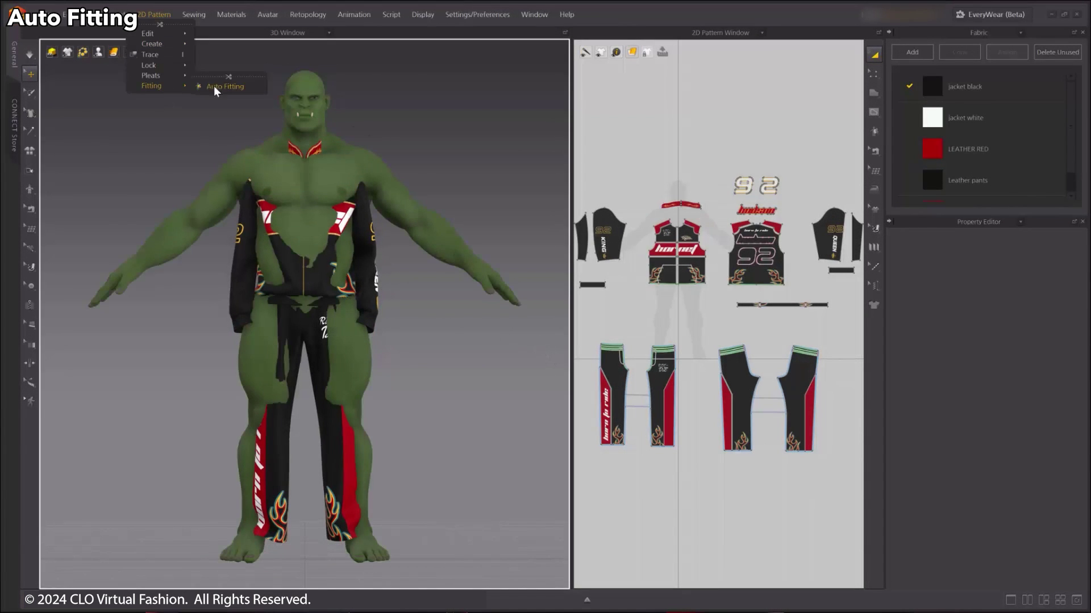
- Run Auto Fitting to fit the racing outfit to the green orc avatar and again to the frog avatar
{"action": "left_click", "coordinate": [213, 86]}
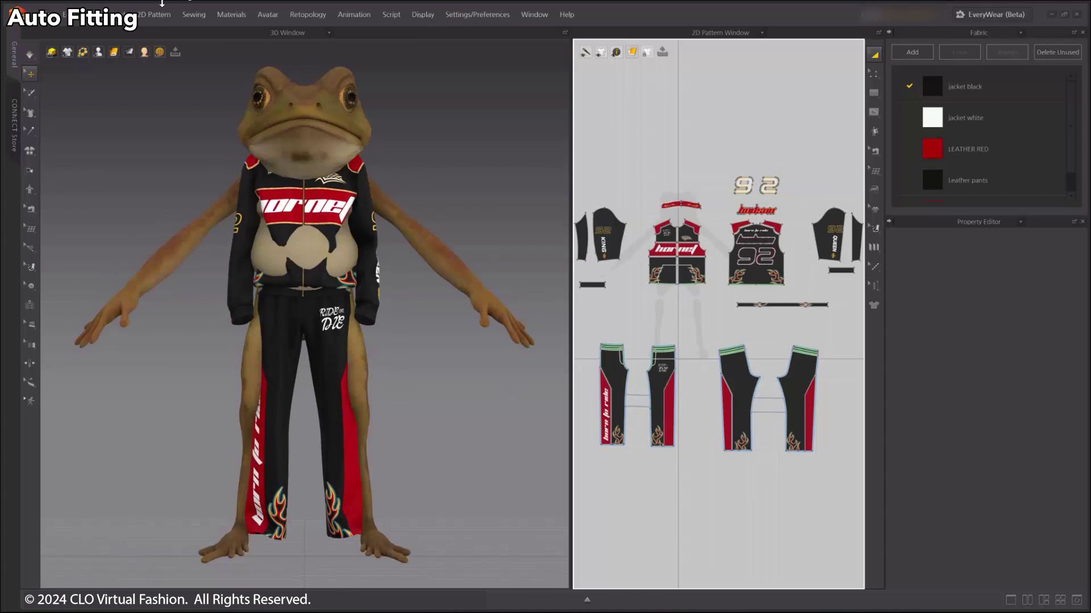
{"action": "left_click", "coordinate": [155, 14]}
{"action": "left_click", "coordinate": [234, 94]}
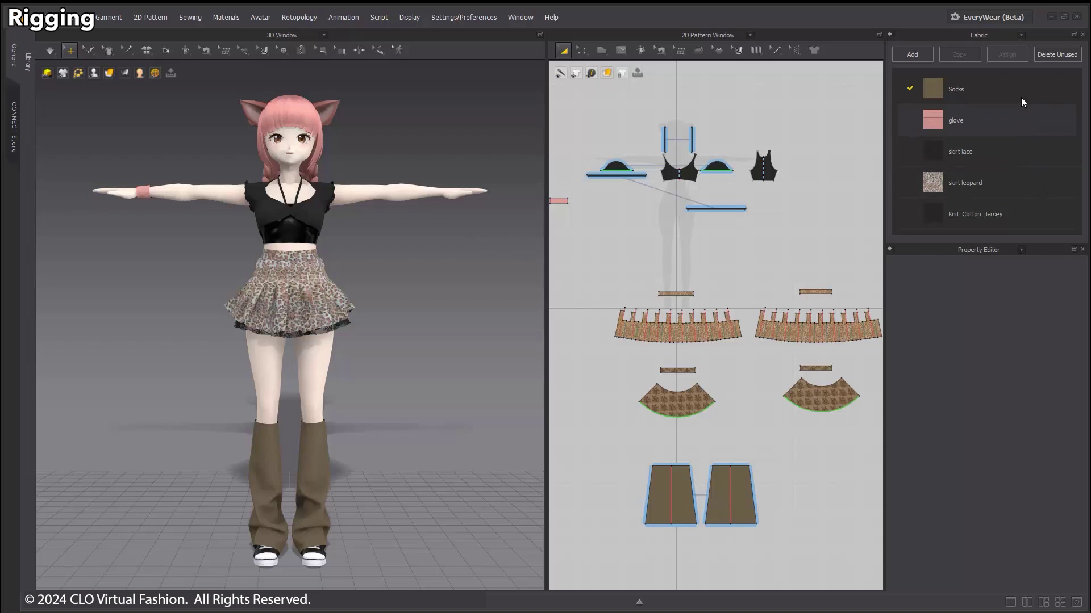
- Optimize the garment's polygon count in EveryWear with a target of 35000
{"action": "left_click", "coordinate": [997, 19]}
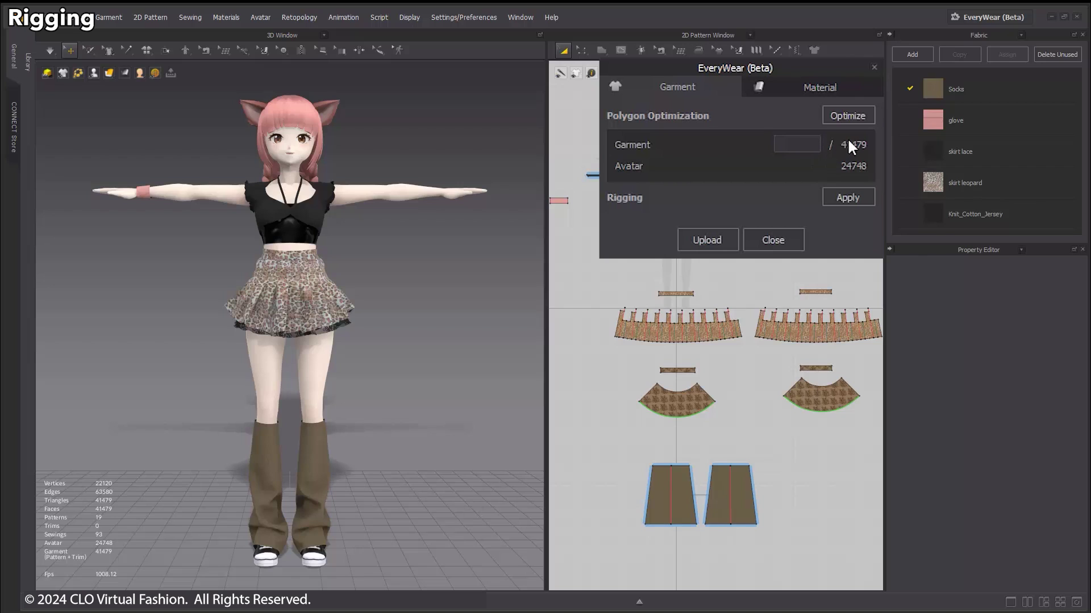
{"action": "type", "text": "35000"}
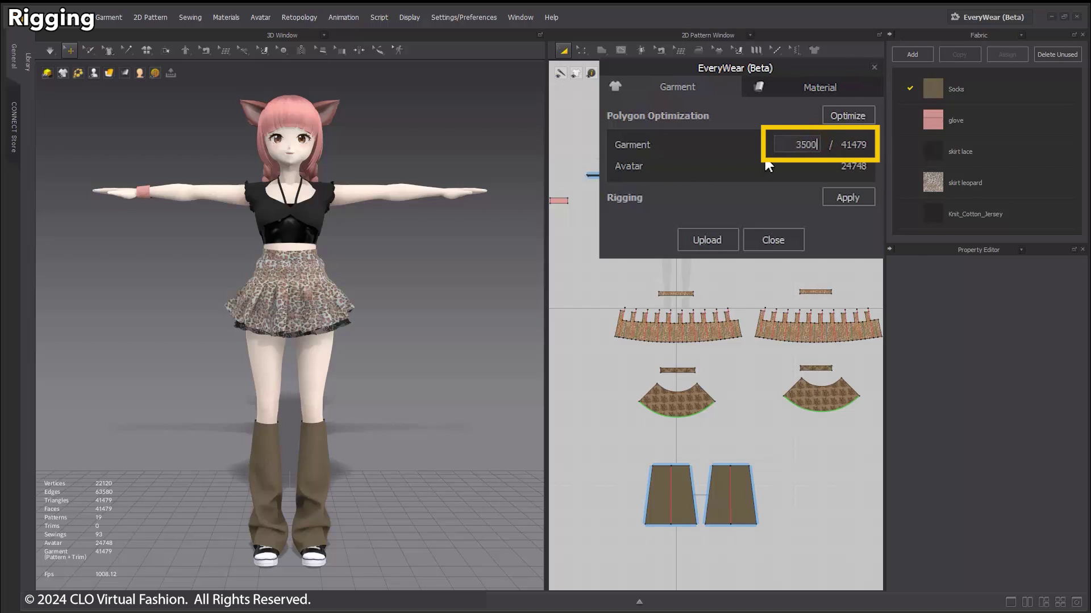
{"action": "left_click", "coordinate": [846, 115]}
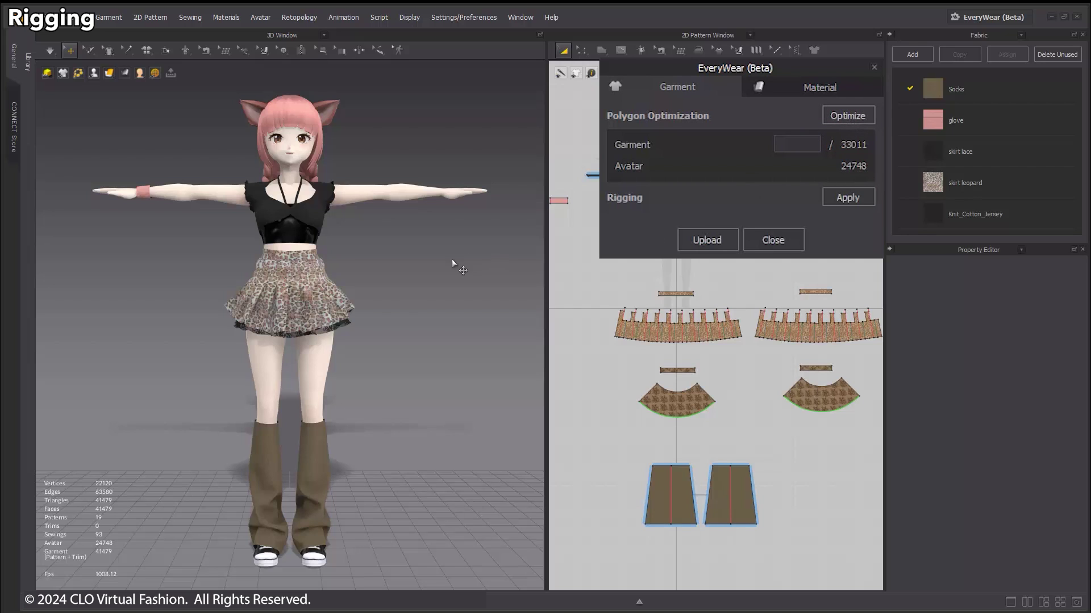
- Simulate the optimized garment briefly and transfer the avatar's rigging to it
{"action": "key", "text": "space"}
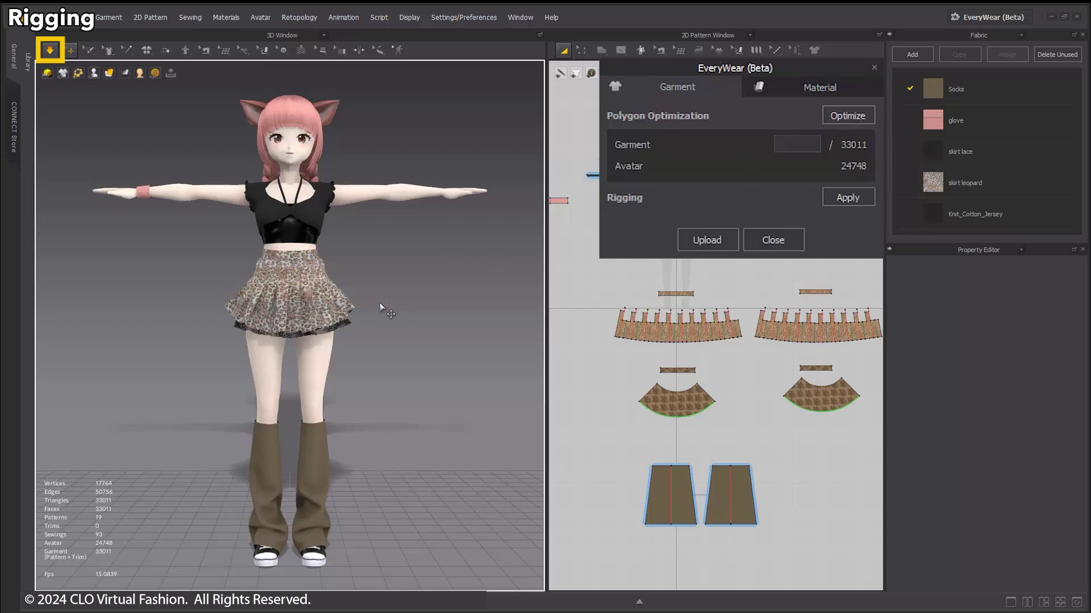
{"action": "key", "text": "space"}
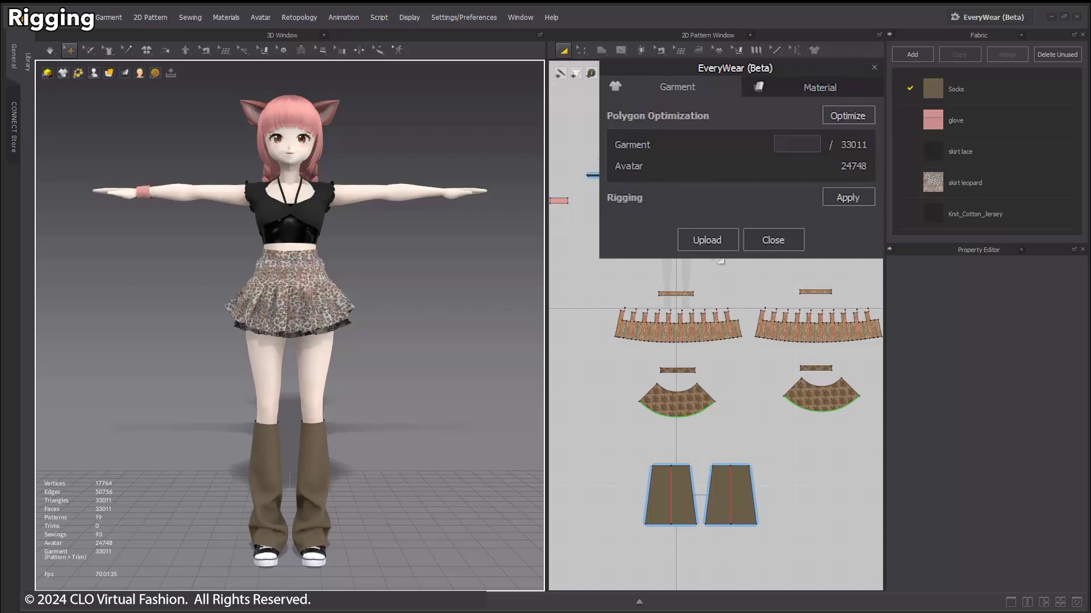
{"action": "left_click", "coordinate": [854, 197]}
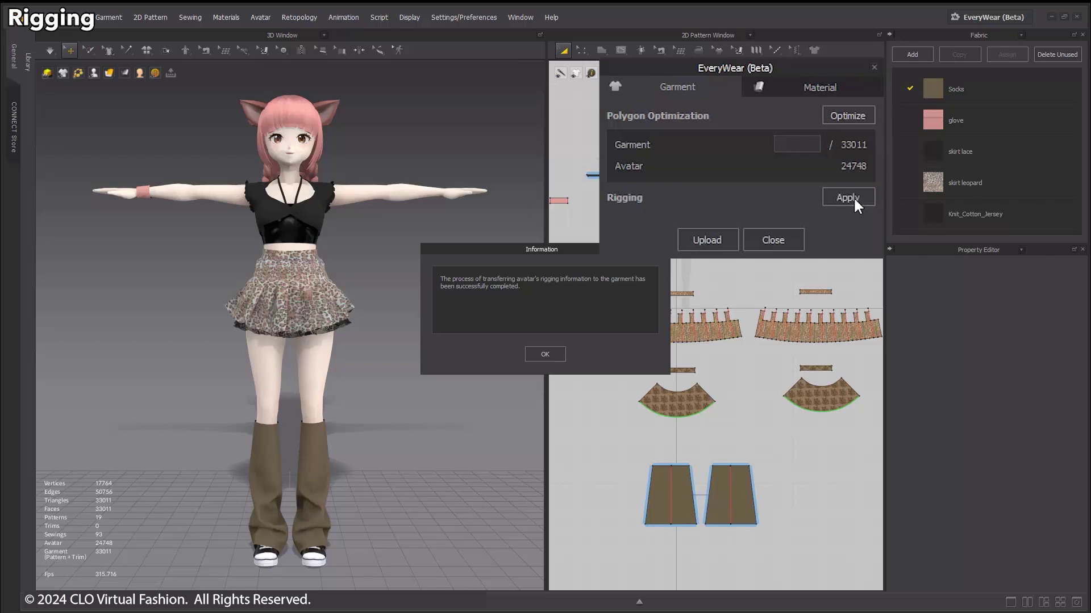
{"action": "left_click", "coordinate": [541, 352]}
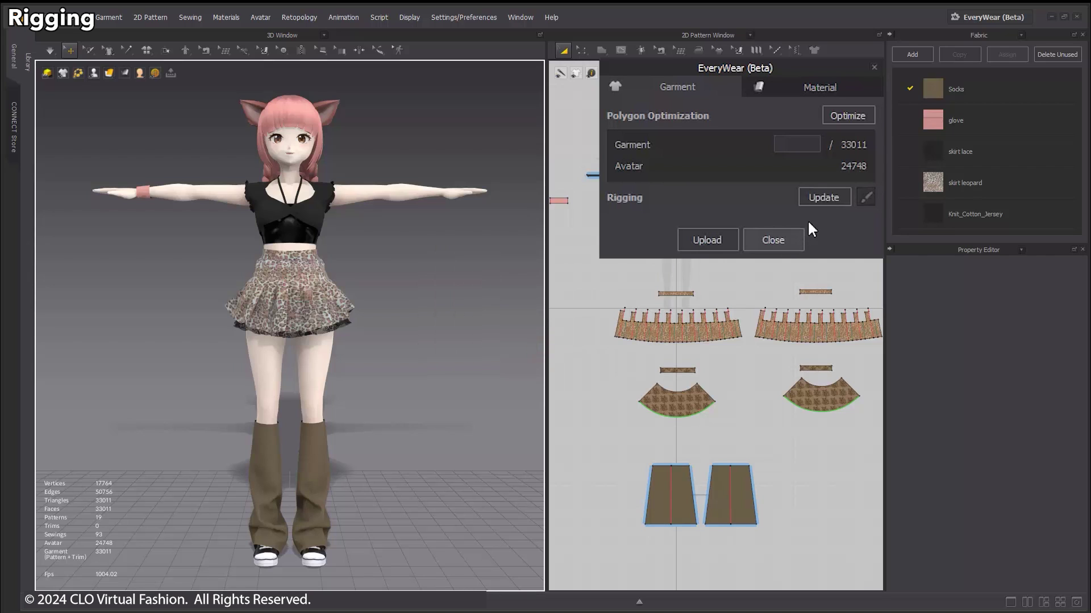
- Open the rigging brush in Weight mode and rotate the avatar's joints, lowering the left arm and raising the right, to test the garment weights
{"action": "left_click", "coordinate": [865, 198]}
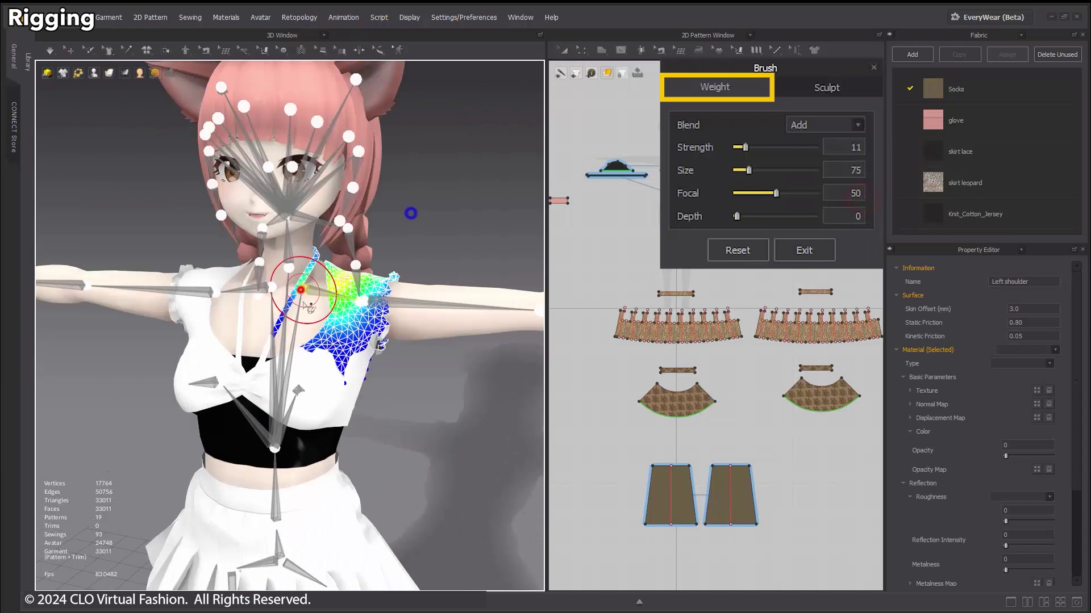
{"action": "left_click", "coordinate": [318, 282]}
{"action": "left_click_drag", "start_coordinate": [352, 253], "coordinate": [372, 295]}
{"action": "left_click", "coordinate": [220, 282]}
{"action": "left_click_drag", "start_coordinate": [196, 264], "coordinate": [222, 244]}
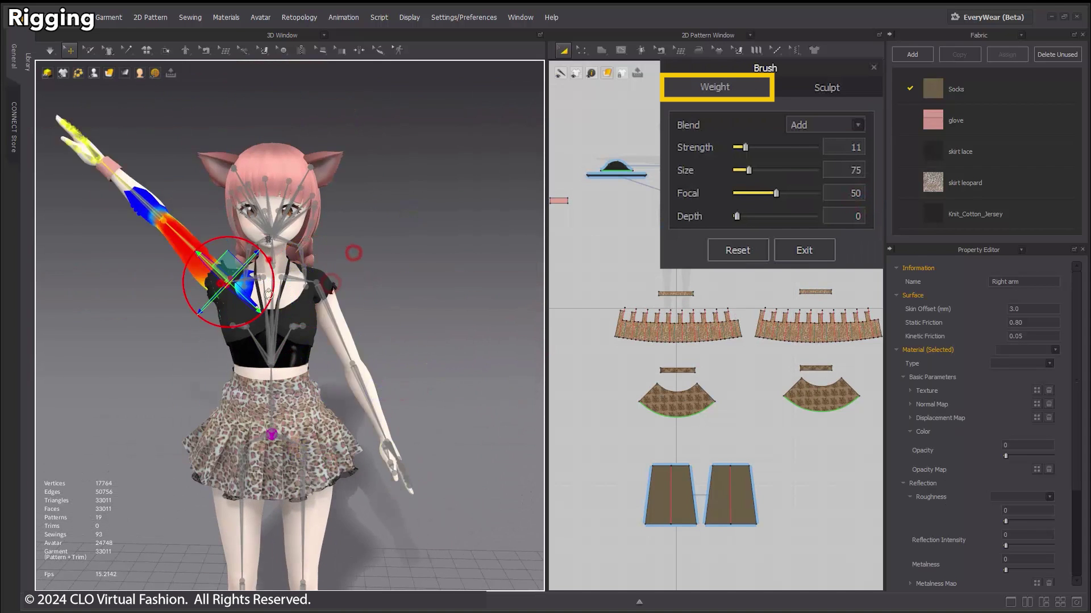
{"action": "right_click_drag", "start_coordinate": [357, 364], "coordinate": [244, 369]}
{"action": "left_click_drag", "start_coordinate": [352, 313], "coordinate": [370, 375]}
{"action": "left_click", "coordinate": [241, 419]}
{"action": "left_click_drag", "start_coordinate": [300, 384], "coordinate": [267, 352]}
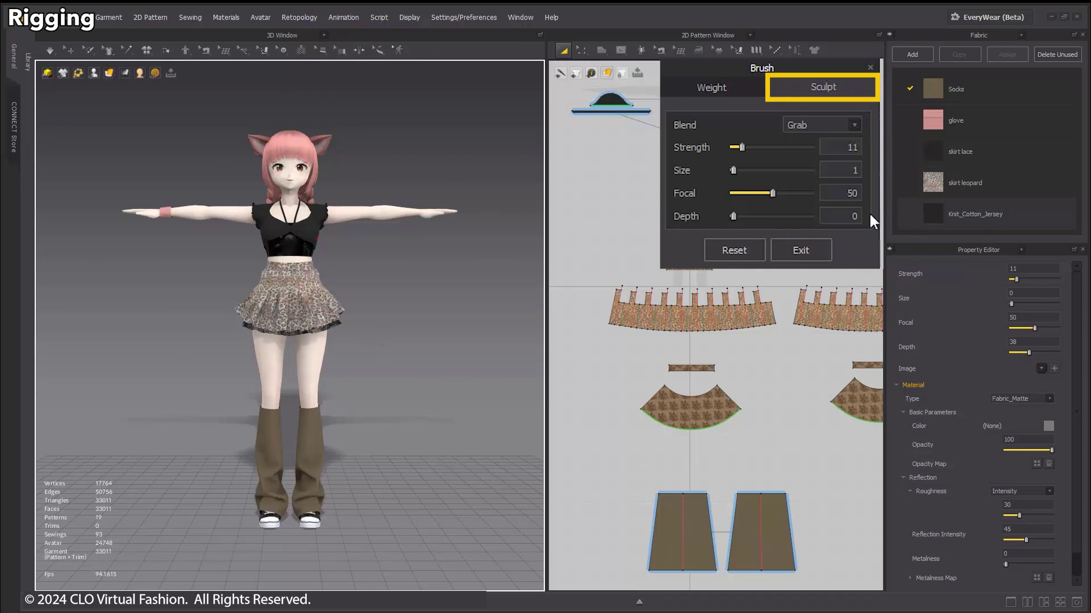
- Exit the rigging brush and set the UV packing image size to 1024 pixels and seam size to 2 pixels in EveryWear
{"action": "left_click", "coordinate": [800, 250]}
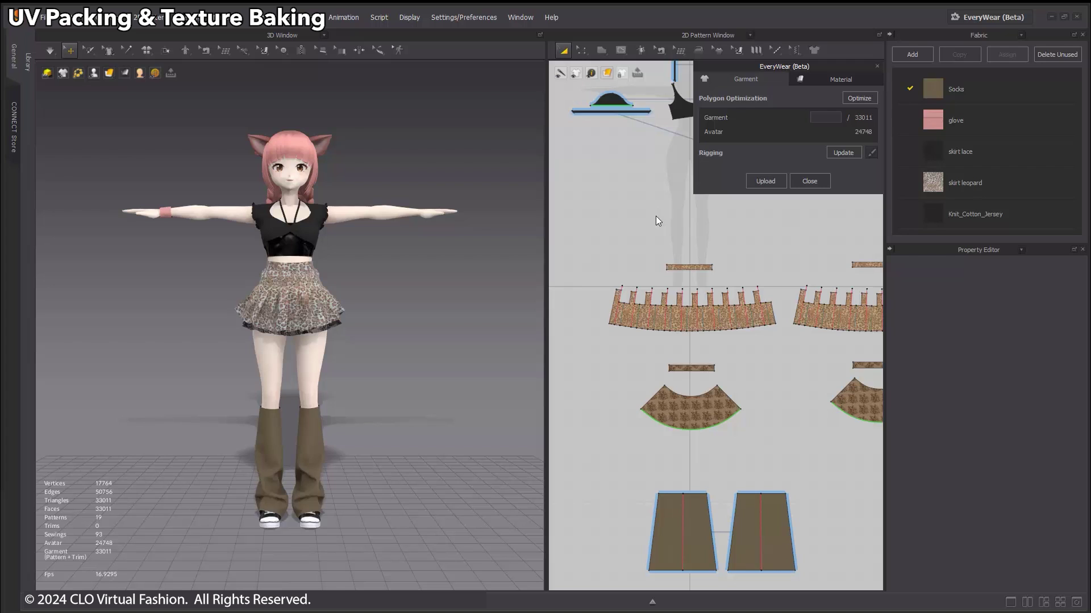
{"action": "left_click", "coordinate": [849, 82]}
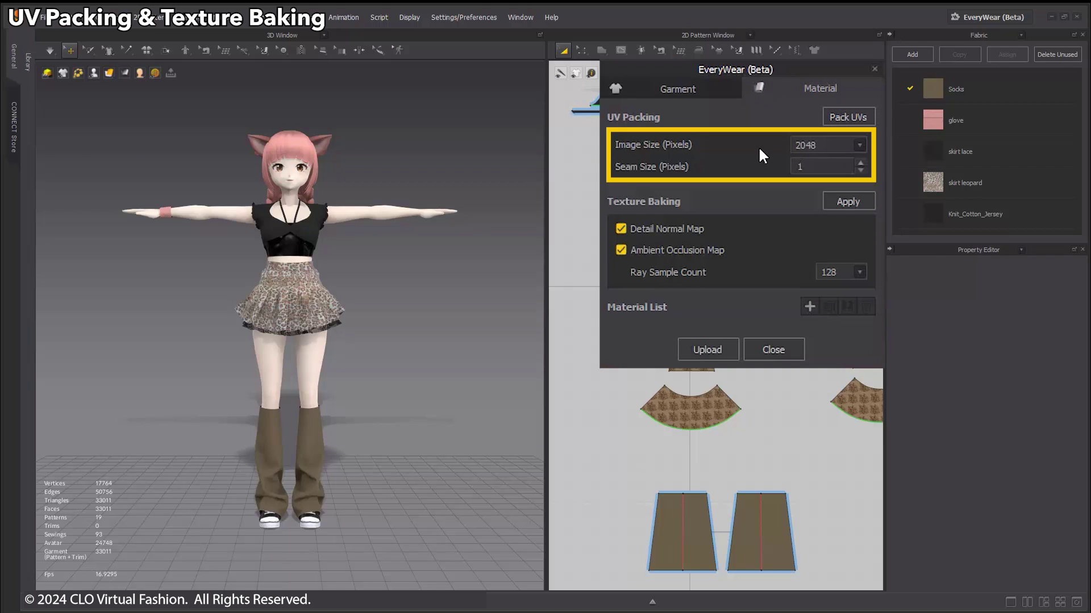
{"action": "left_click", "coordinate": [857, 146]}
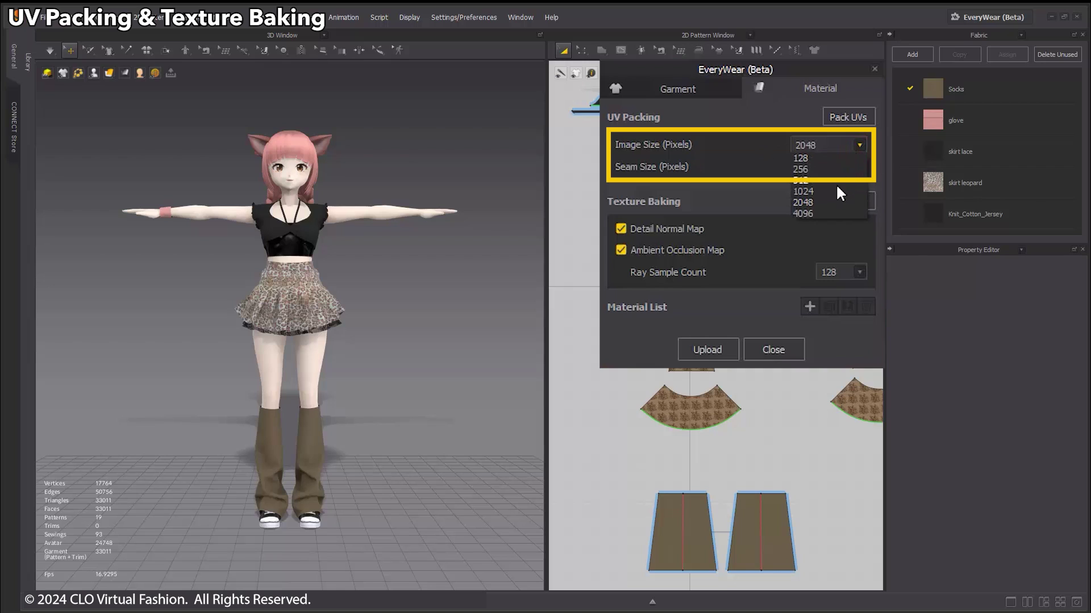
{"action": "left_click", "coordinate": [836, 183]}
{"action": "left_click", "coordinate": [861, 163]}
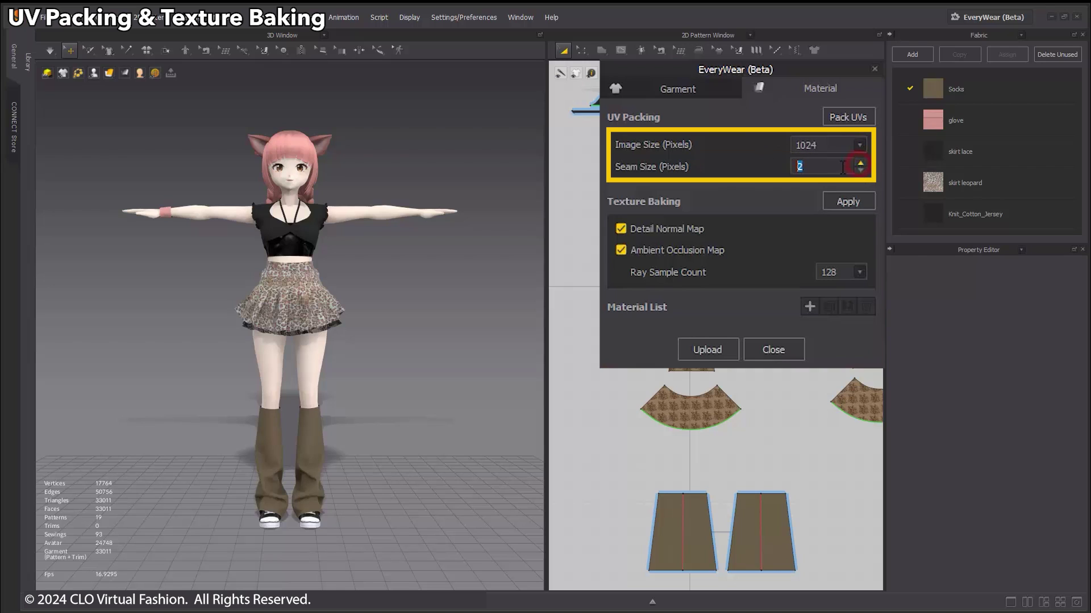
- Pack the garment's UVs into the 0 to 1 area with a packing ratio of 99 and Fix Scale Ratio enabled
{"action": "left_click", "coordinate": [860, 117]}
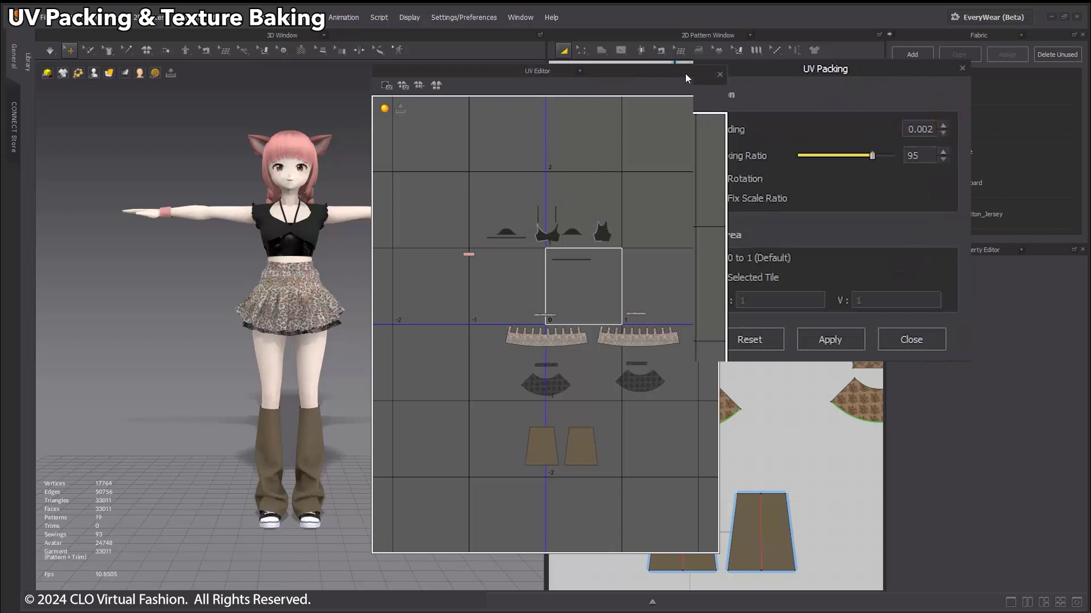
{"action": "left_click_drag", "start_coordinate": [685, 73], "coordinate": [658, 67]}
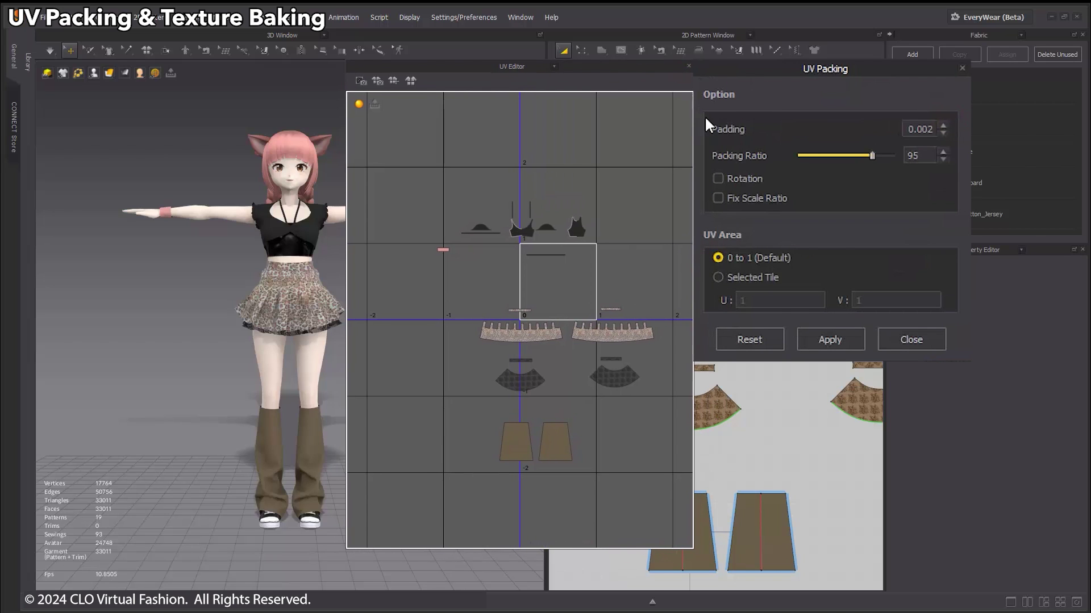
{"action": "left_click_drag", "start_coordinate": [871, 155], "coordinate": [897, 152]}
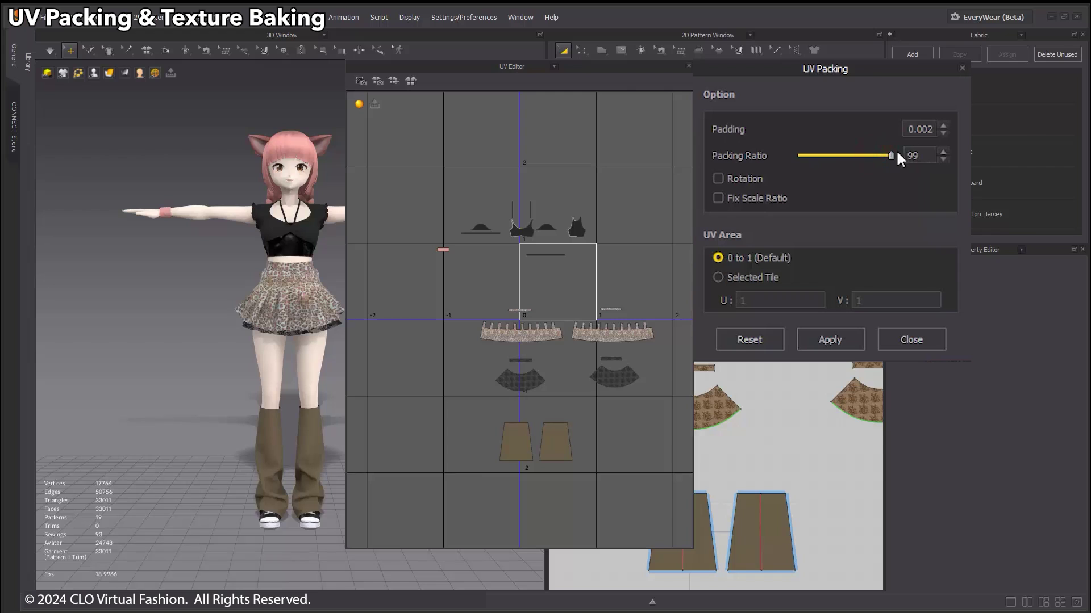
{"action": "left_click", "coordinate": [718, 198]}
{"action": "left_click", "coordinate": [829, 340]}
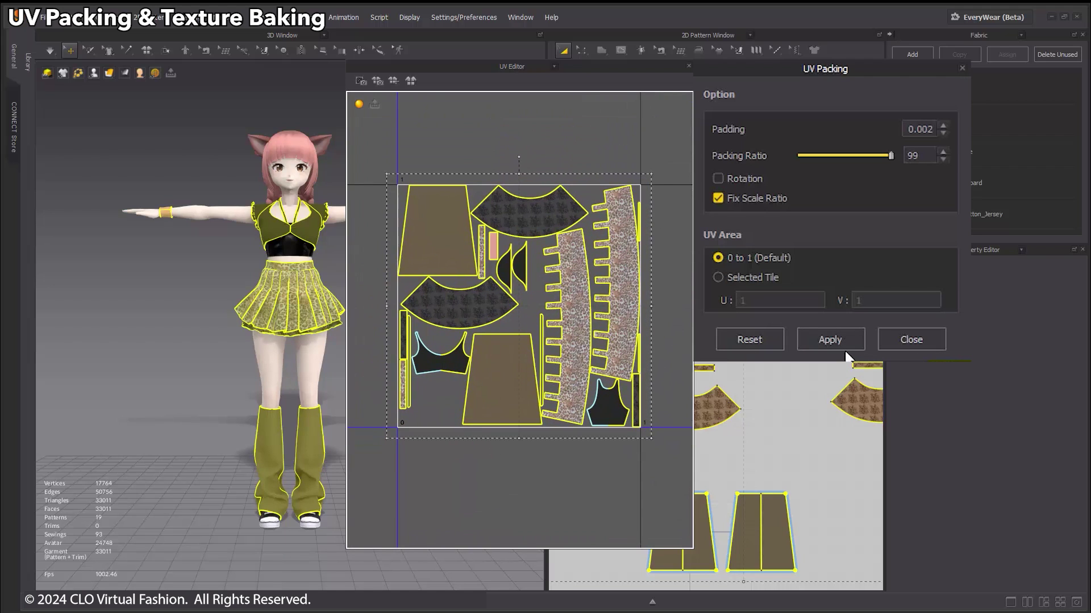
{"action": "left_click", "coordinate": [903, 340]}
{"action": "left_click", "coordinate": [819, 339]}
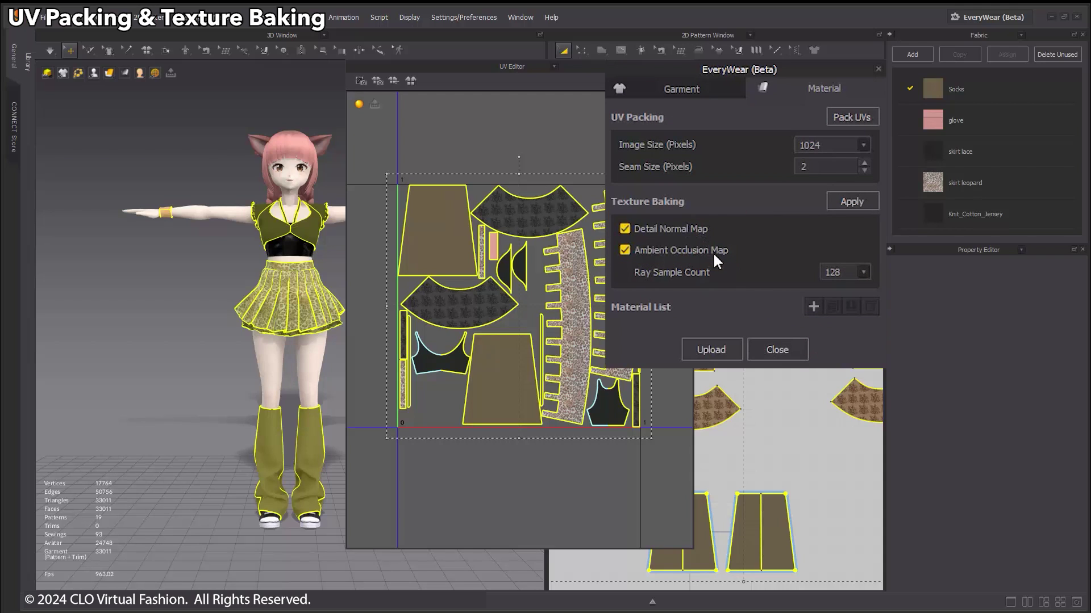
- Bake the garment's detail normal and ambient occlusion maps, and display the normal map in the UV Editor
{"action": "left_click", "coordinate": [843, 202]}
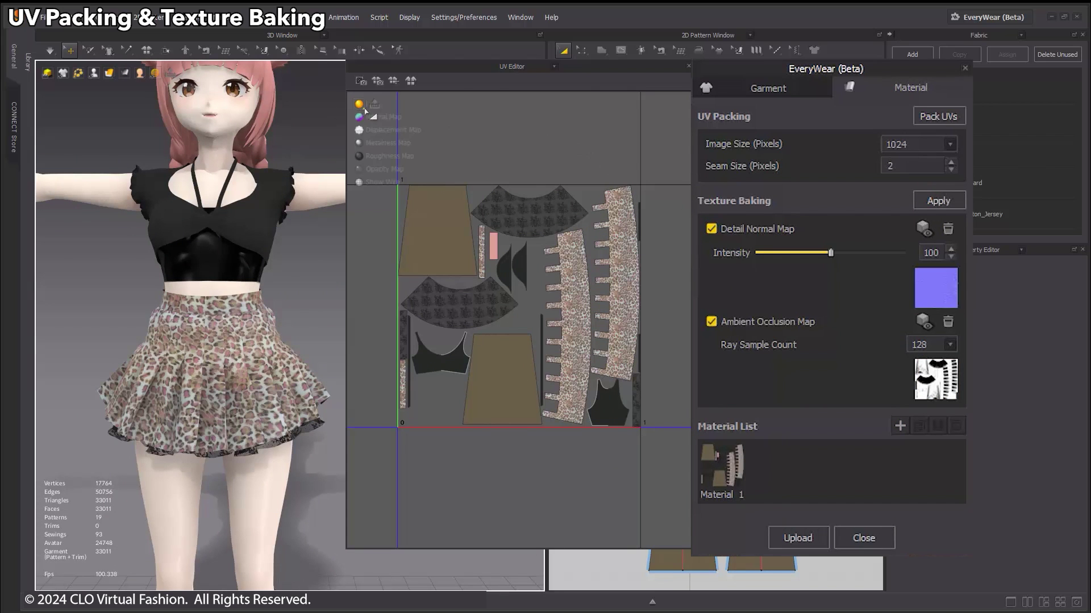
{"action": "left_click", "coordinate": [369, 117]}
{"action": "left_click", "coordinate": [360, 114]}
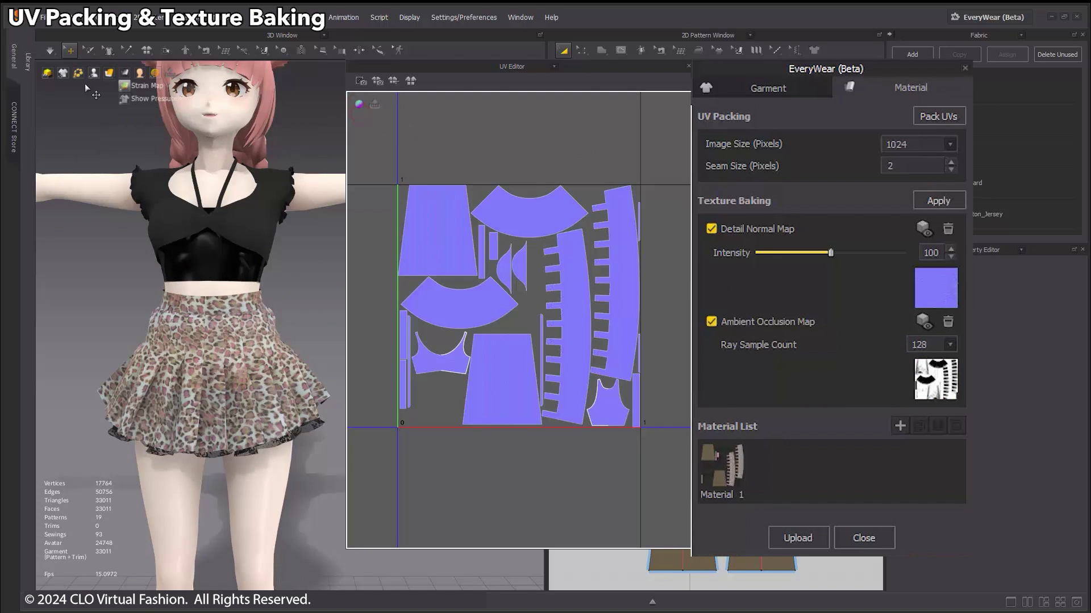
- Turn off quality rendering in the 3D window and preview the baked detail normal map and ambient occlusion map one after the other
{"action": "left_click", "coordinate": [47, 74]}
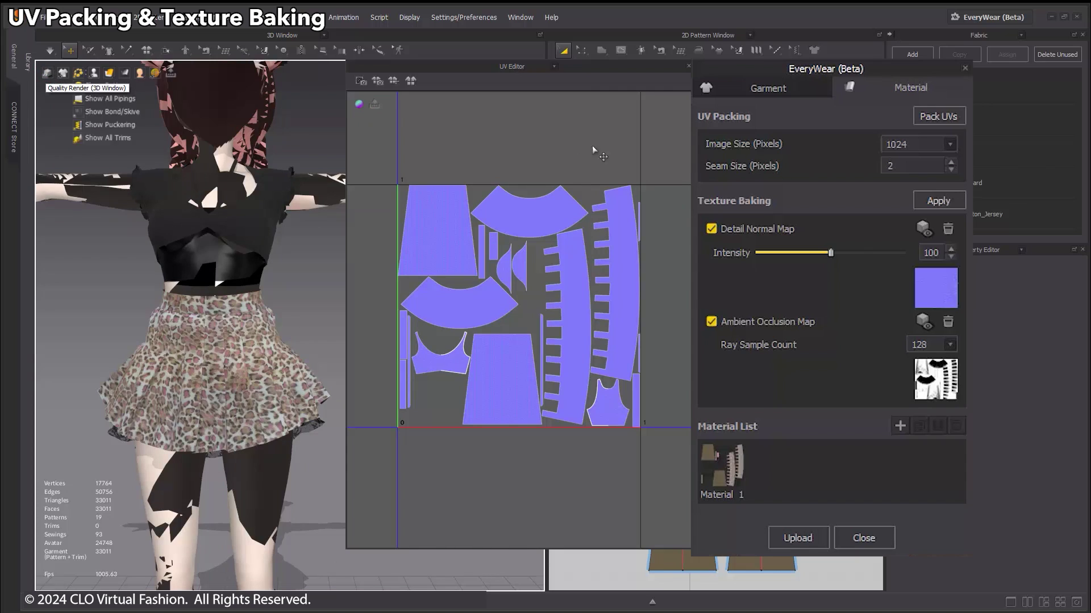
{"action": "left_click", "coordinate": [923, 229]}
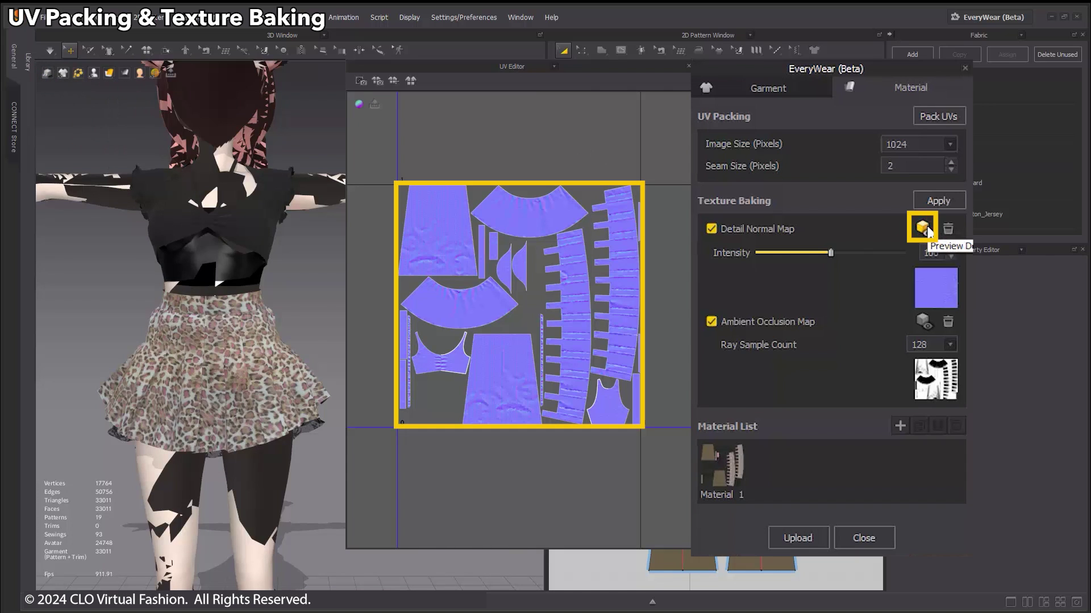
{"action": "left_click", "coordinate": [923, 228]}
{"action": "left_click", "coordinate": [927, 322]}
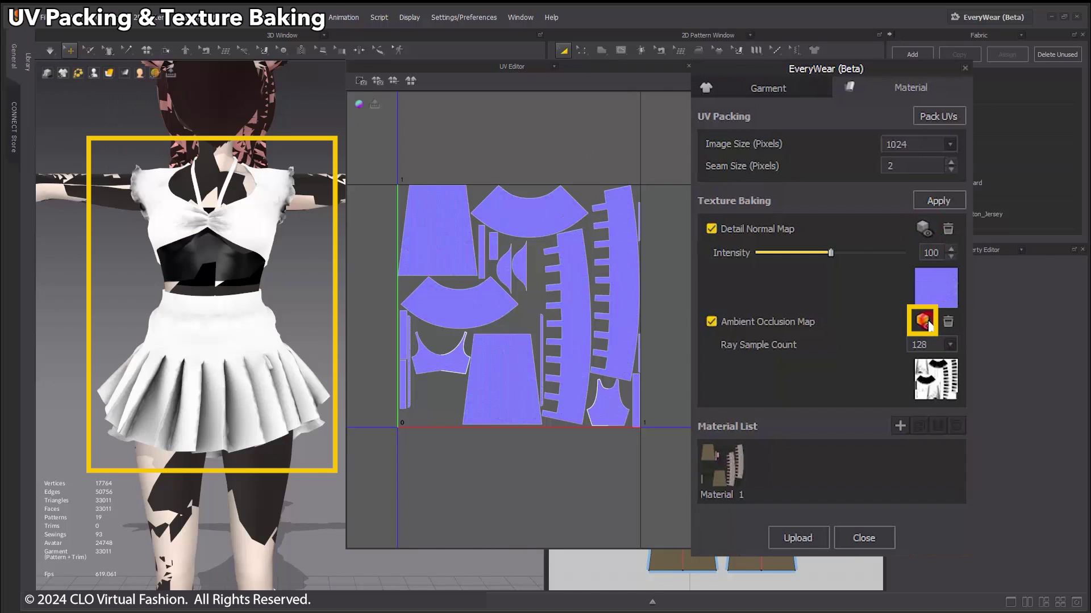
{"action": "left_click", "coordinate": [924, 322]}
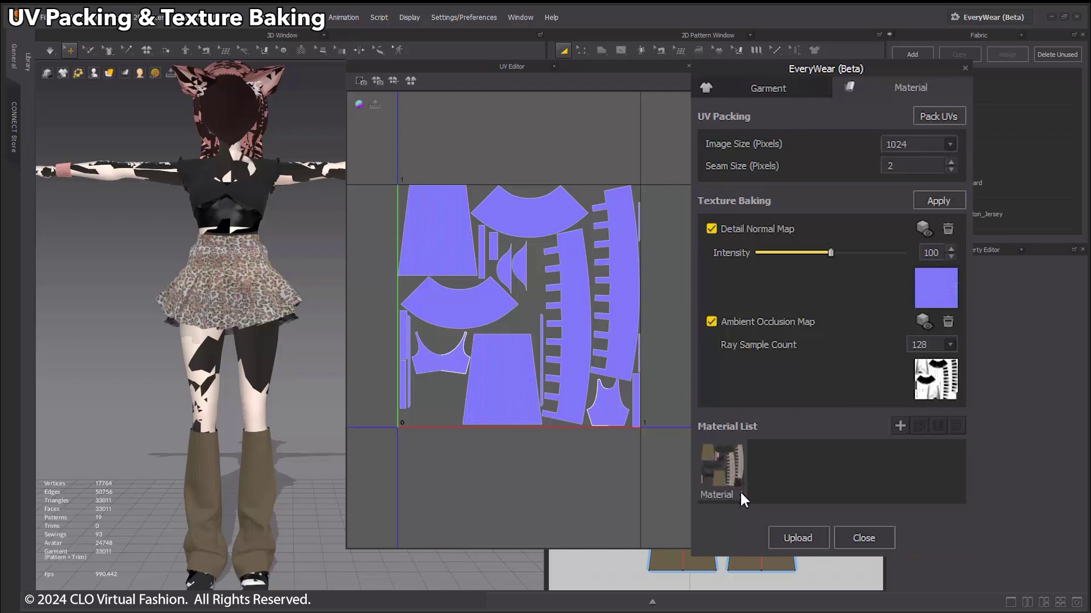
- Add a duplicate of Material 1 and a blank material to the EveryWear material list, and clear the selection
{"action": "left_click", "coordinate": [738, 488]}
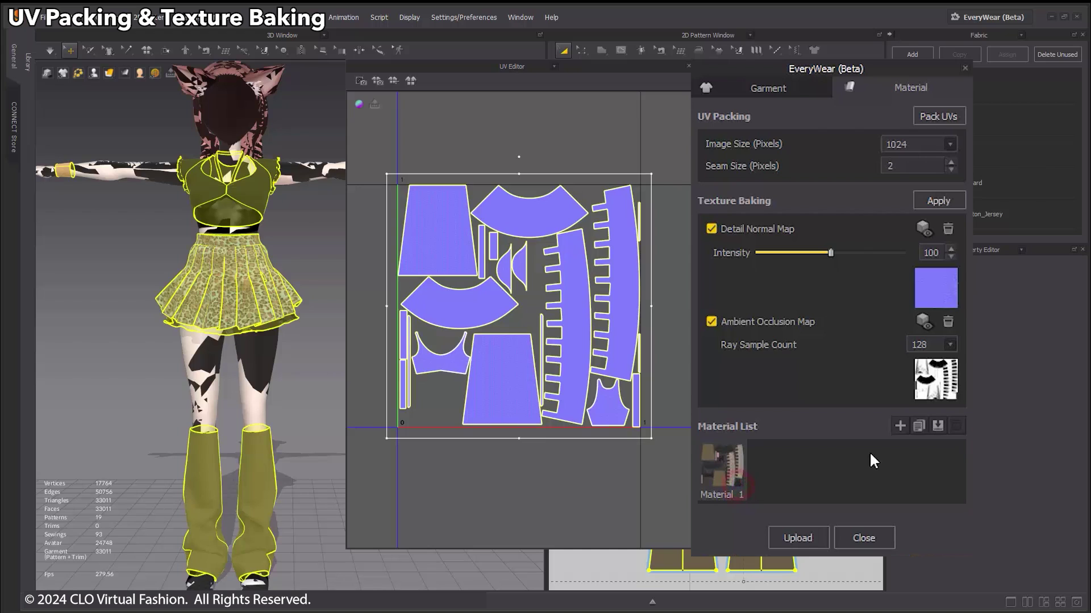
{"action": "left_click", "coordinate": [902, 426]}
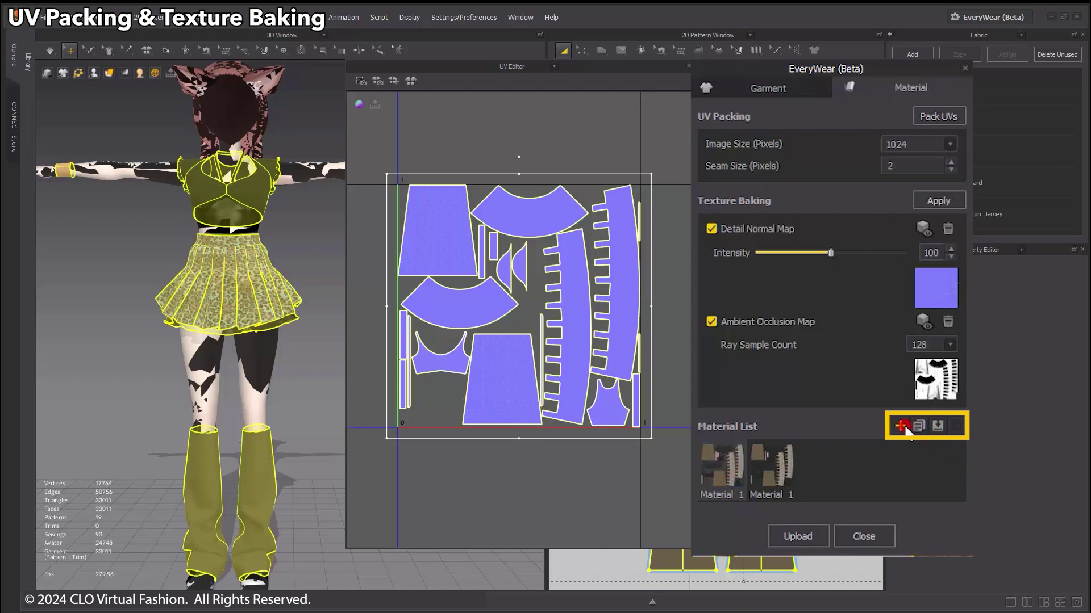
{"action": "left_click", "coordinate": [903, 427]}
{"action": "left_click", "coordinate": [355, 238]}
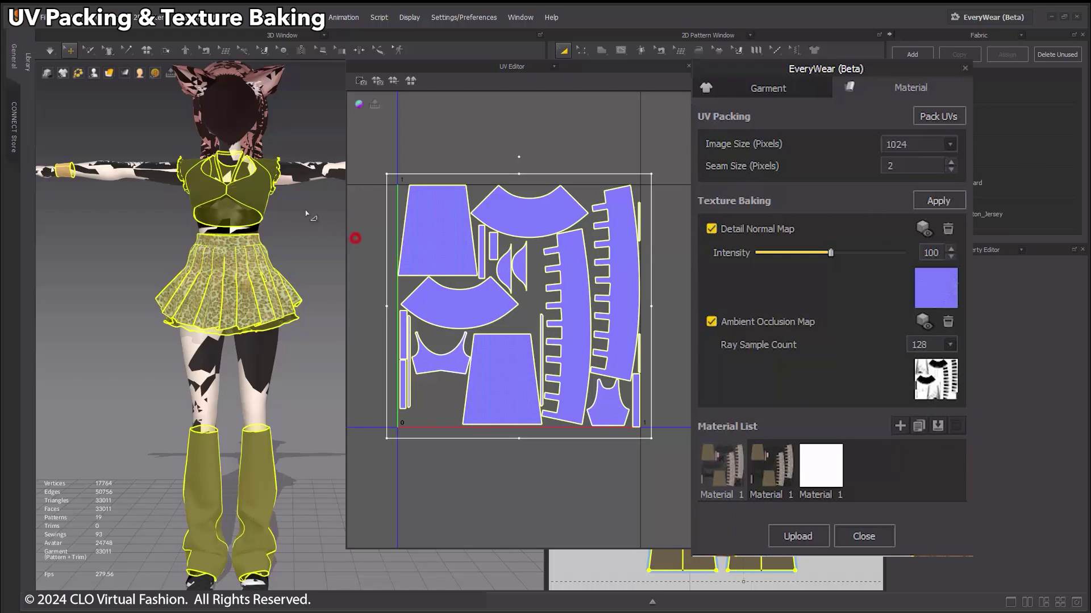
{"action": "left_click", "coordinate": [260, 201]}
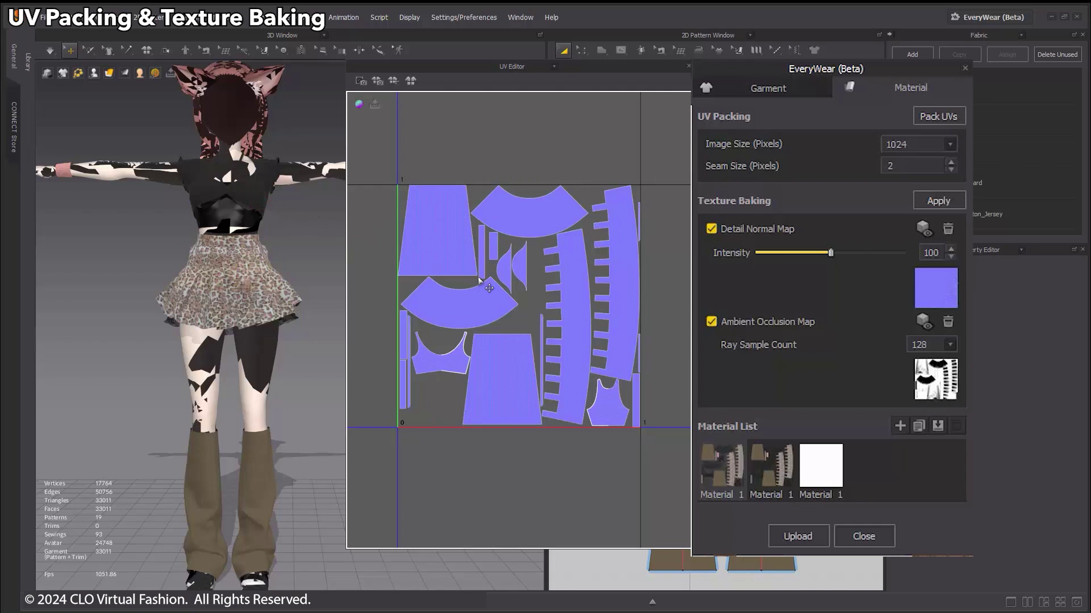
- Delete the duplicate and blank materials from the material list, select the remaining material and close EveryWear
{"action": "right_click", "coordinate": [775, 469]}
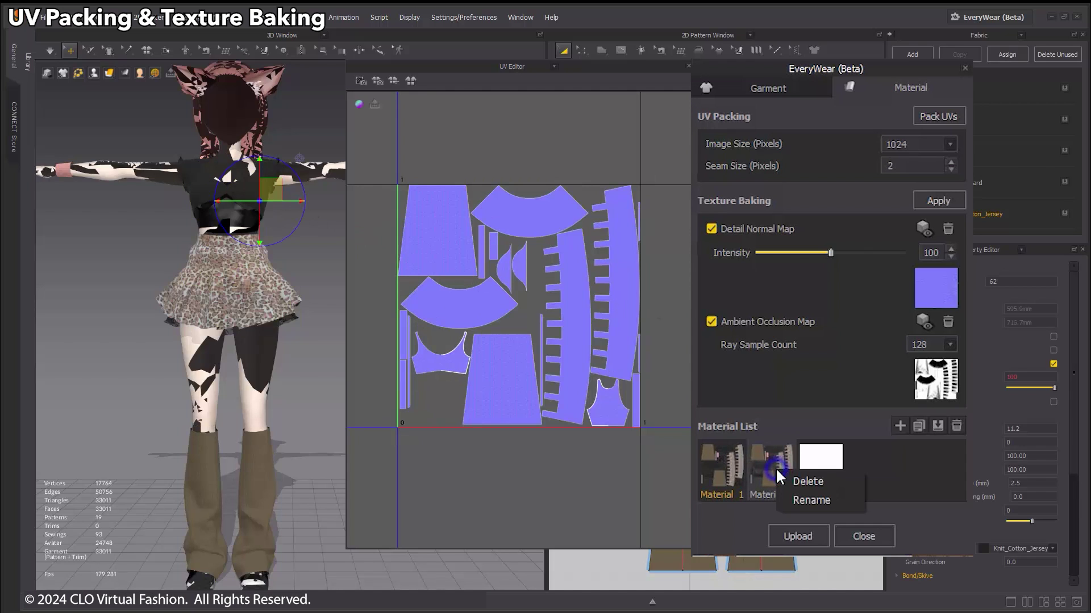
{"action": "left_click", "coordinate": [791, 479]}
{"action": "right_click", "coordinate": [790, 458]}
{"action": "left_click", "coordinate": [790, 463]}
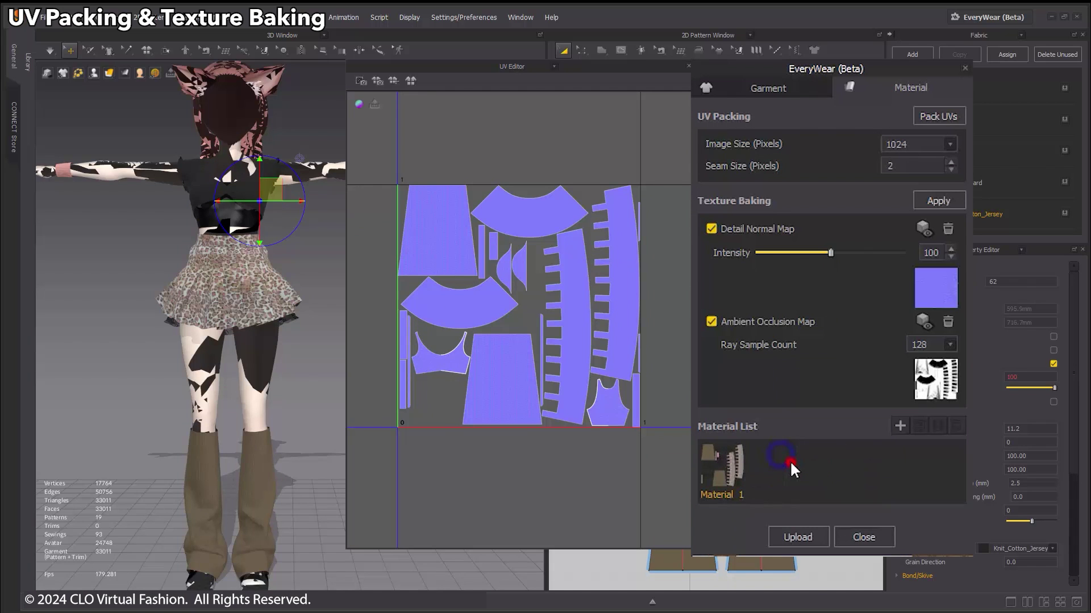
{"action": "left_click", "coordinate": [719, 472]}
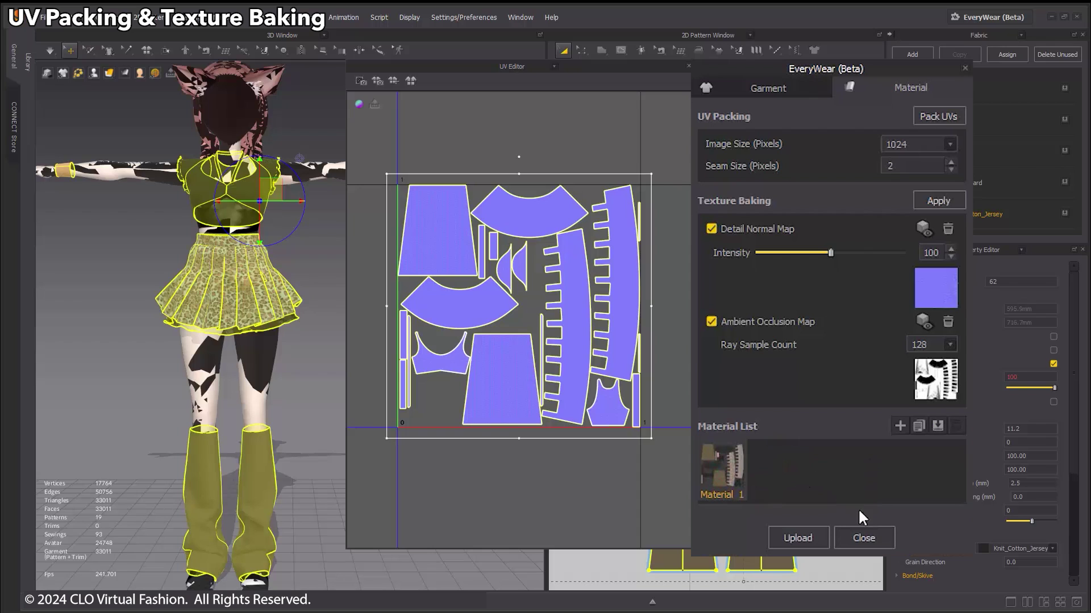
{"action": "left_click", "coordinate": [869, 537]}
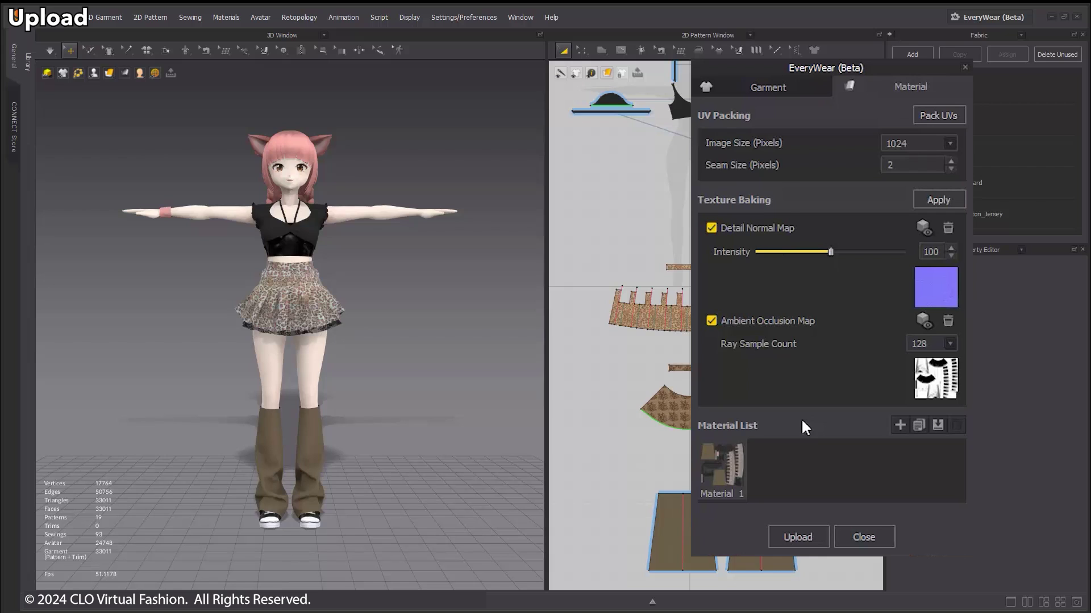
- Upload the garment without the avatar, exporting Opacity, Roughness, Metalness and AmbientOcclusion textures with the OpenGL graphic library
{"action": "left_click", "coordinate": [817, 545]}
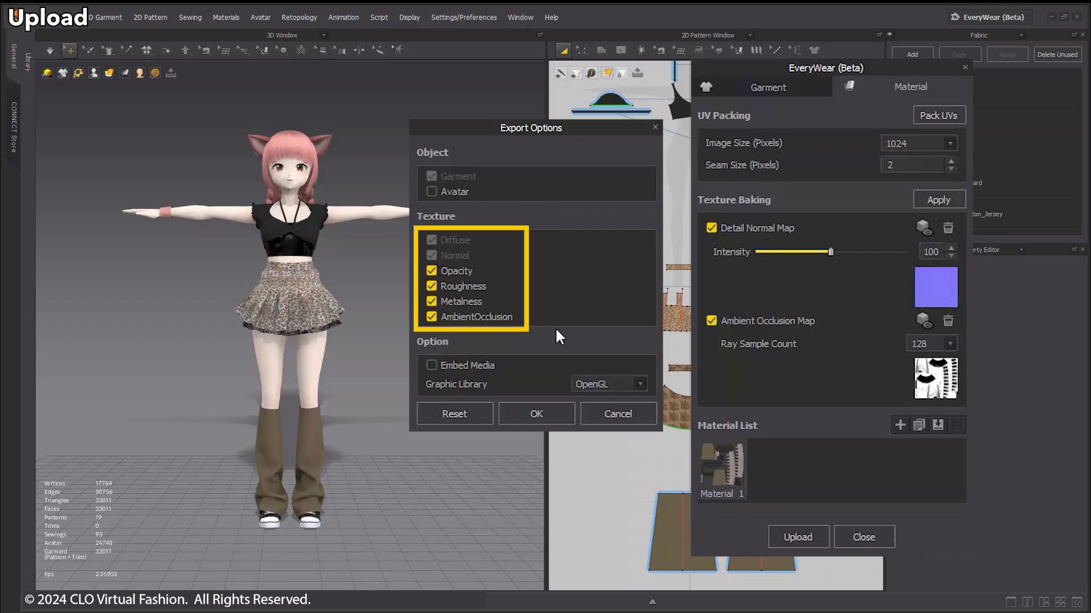
{"action": "left_click", "coordinate": [550, 413]}
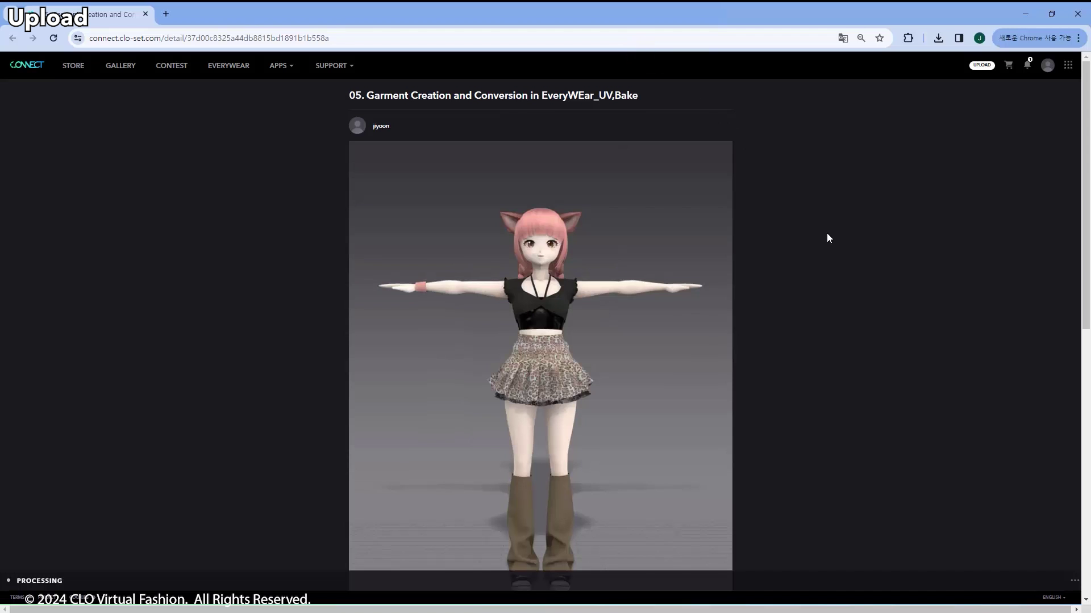
- Download the uploaded garment as FBX from its CONNECT page, specifying the targeted platform
{"action": "scroll", "coordinate": [826, 234], "scroll_direction": "down", "scroll_amount": 3}
{"action": "scroll", "coordinate": [827, 238], "scroll_direction": "down", "scroll_amount": 5}
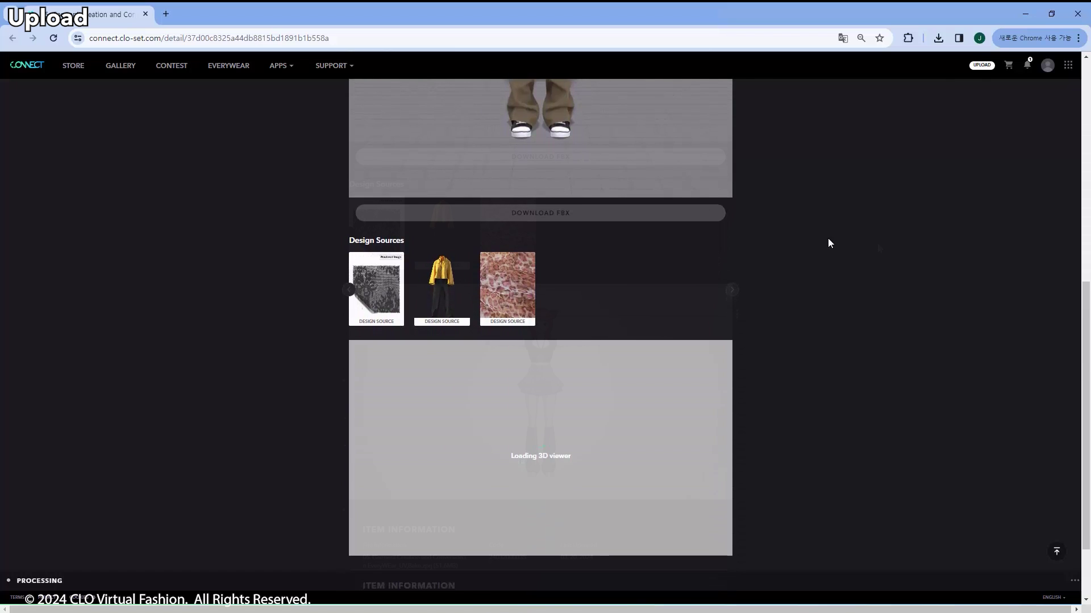
{"action": "left_click", "coordinate": [676, 162]}
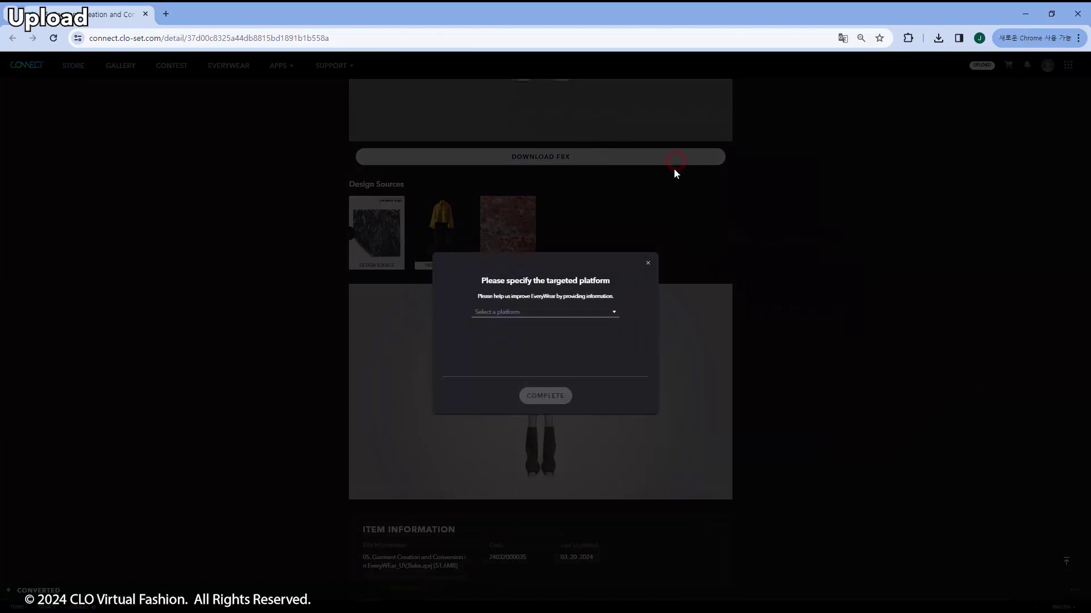
{"action": "left_click", "coordinate": [553, 306]}
{"action": "scroll", "coordinate": [514, 378], "scroll_direction": "down", "scroll_amount": 2}
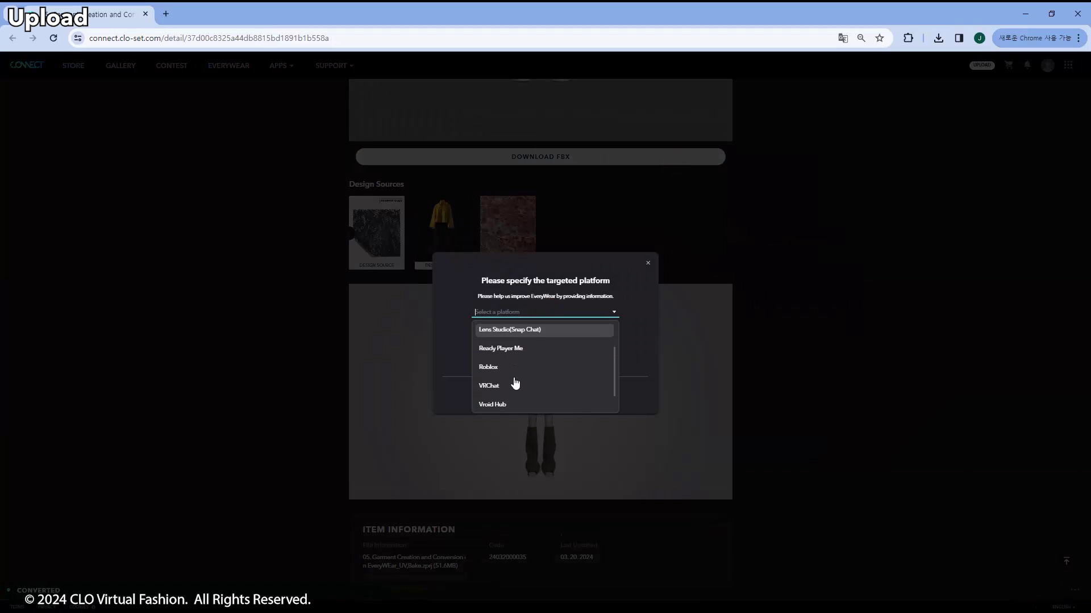
{"action": "left_click", "coordinate": [504, 369]}
{"action": "left_click", "coordinate": [553, 394]}
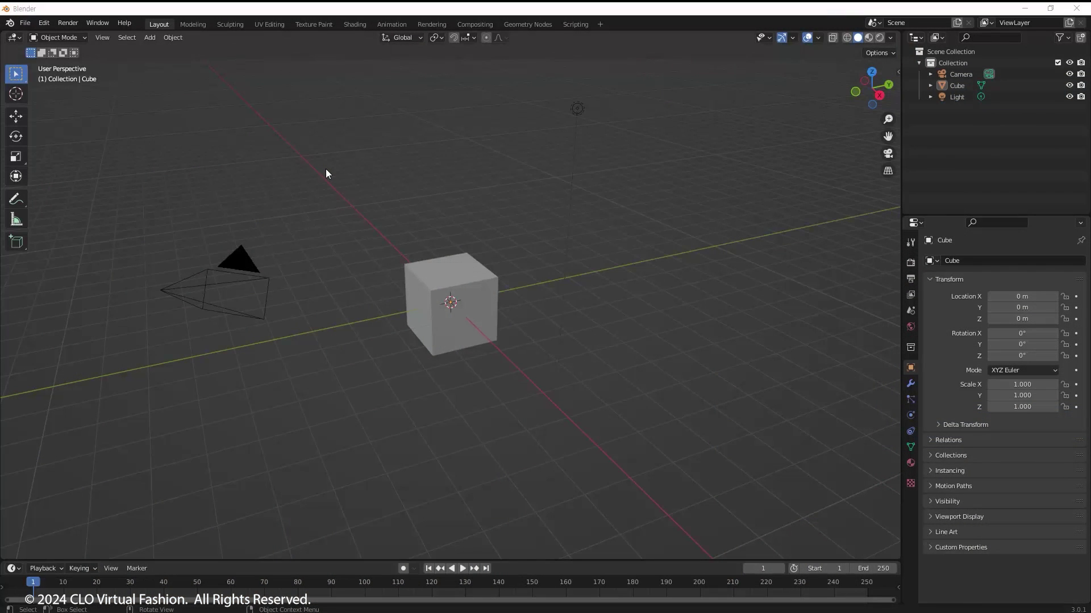
- Switch to Blender and reopen the recent avatar file VRM to FBX.blend, discarding the changes to the default scene
{"action": "left_click", "coordinate": [25, 23]}
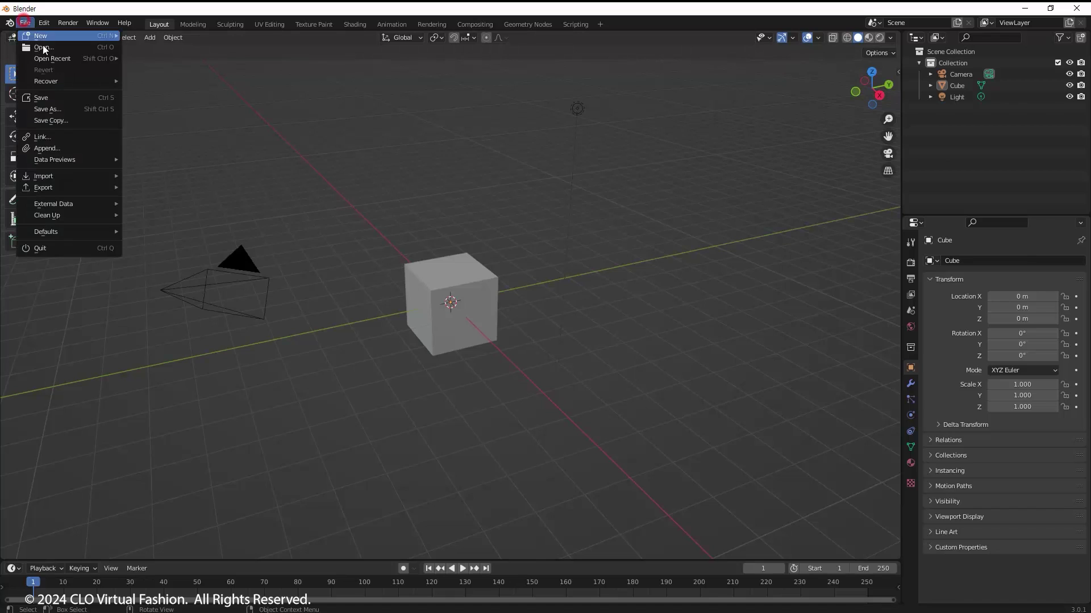
{"action": "mouse_move", "coordinate": [52, 58]}
{"action": "left_click", "coordinate": [142, 57]}
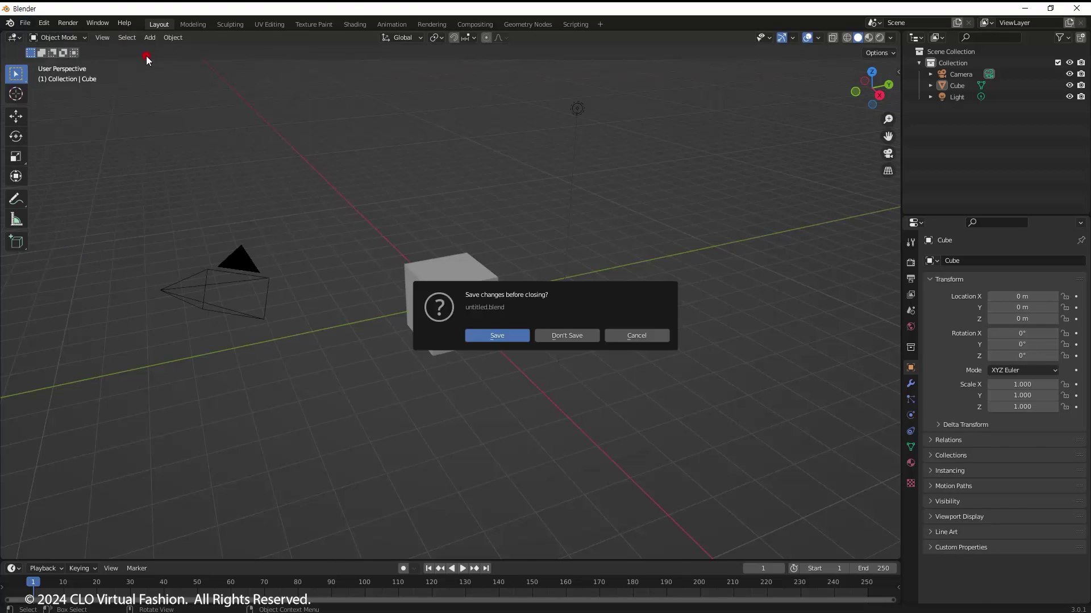
{"action": "left_click", "coordinate": [564, 334]}
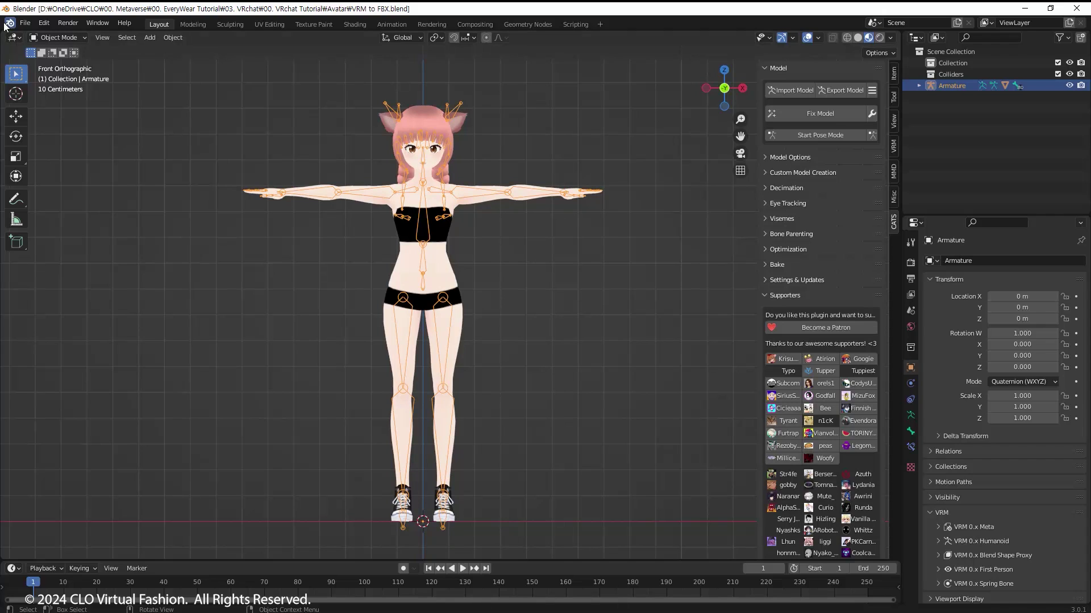
- Import the garment file VRchat outfit.fbx into the avatar scene
{"action": "left_click", "coordinate": [24, 24]}
{"action": "mouse_move", "coordinate": [63, 175]}
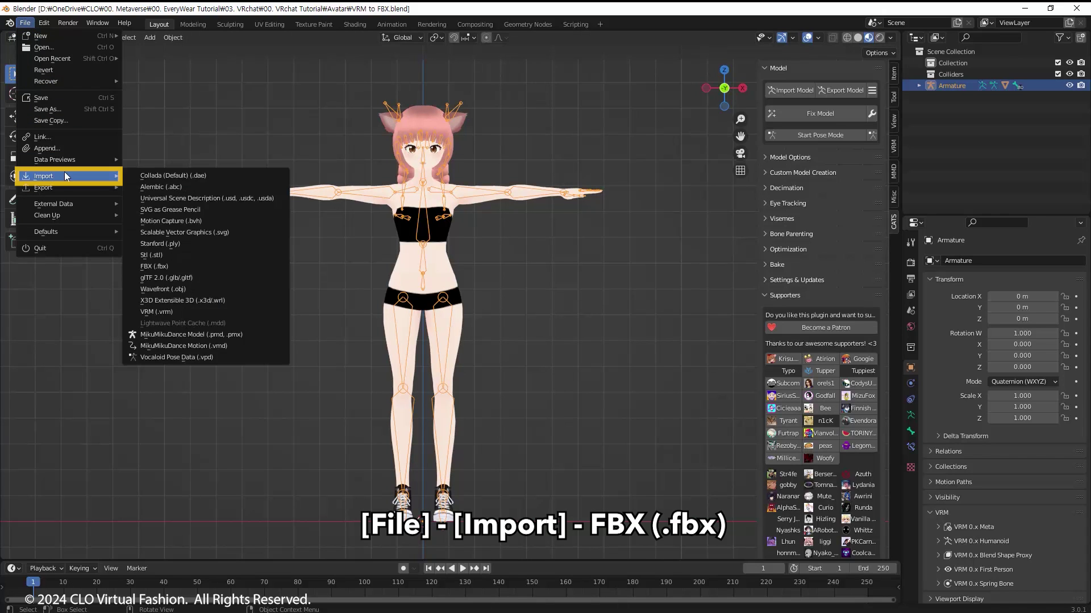
{"action": "left_click", "coordinate": [156, 267]}
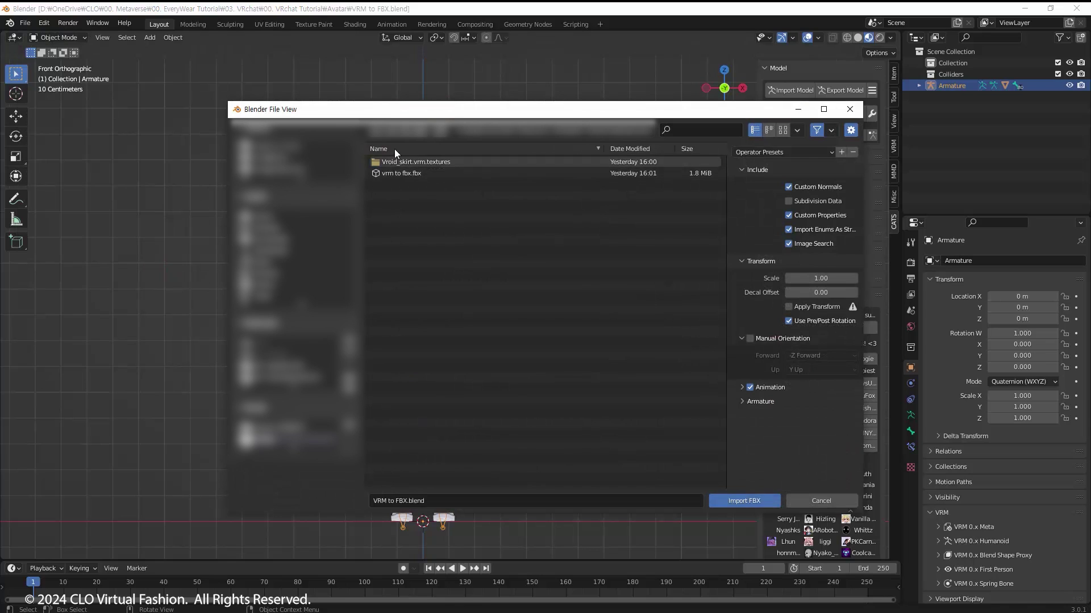
{"action": "left_click", "coordinate": [406, 132]}
{"action": "double_click", "coordinate": [392, 173]}
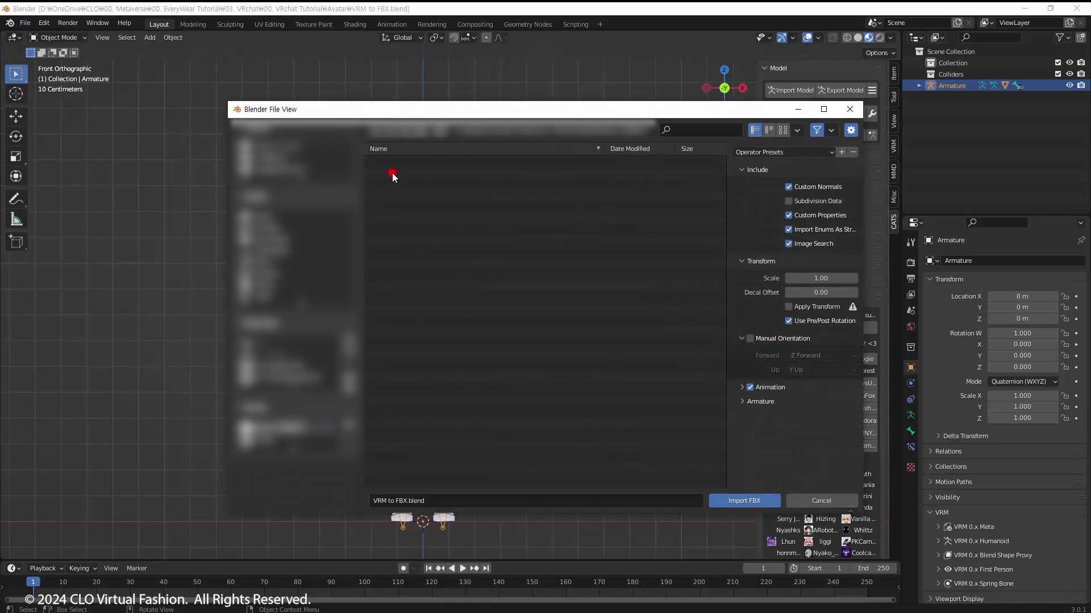
{"action": "left_click", "coordinate": [396, 162]}
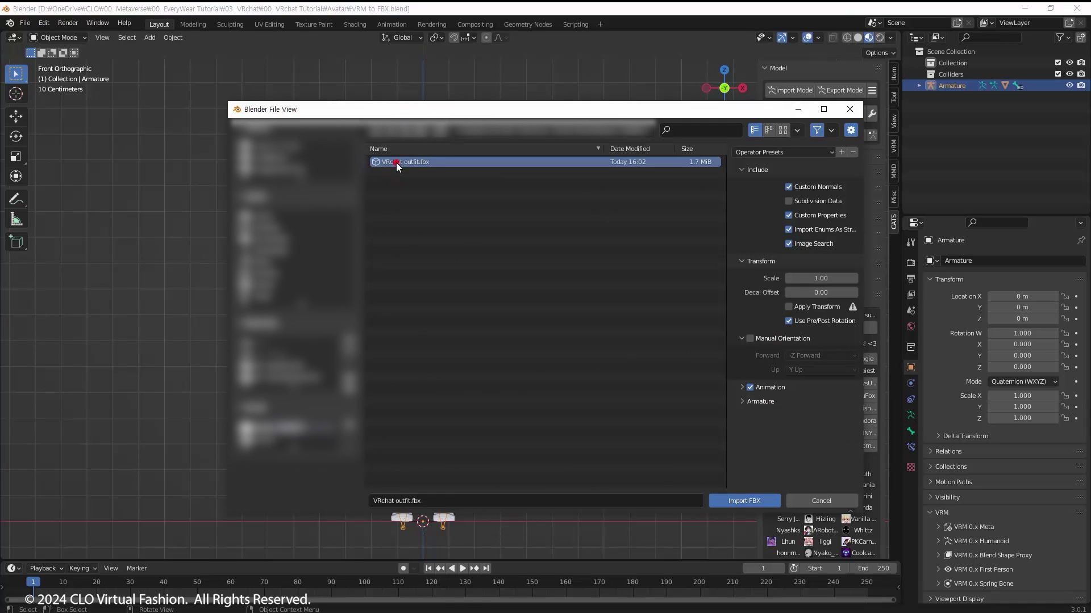
{"action": "left_click", "coordinate": [738, 500]}
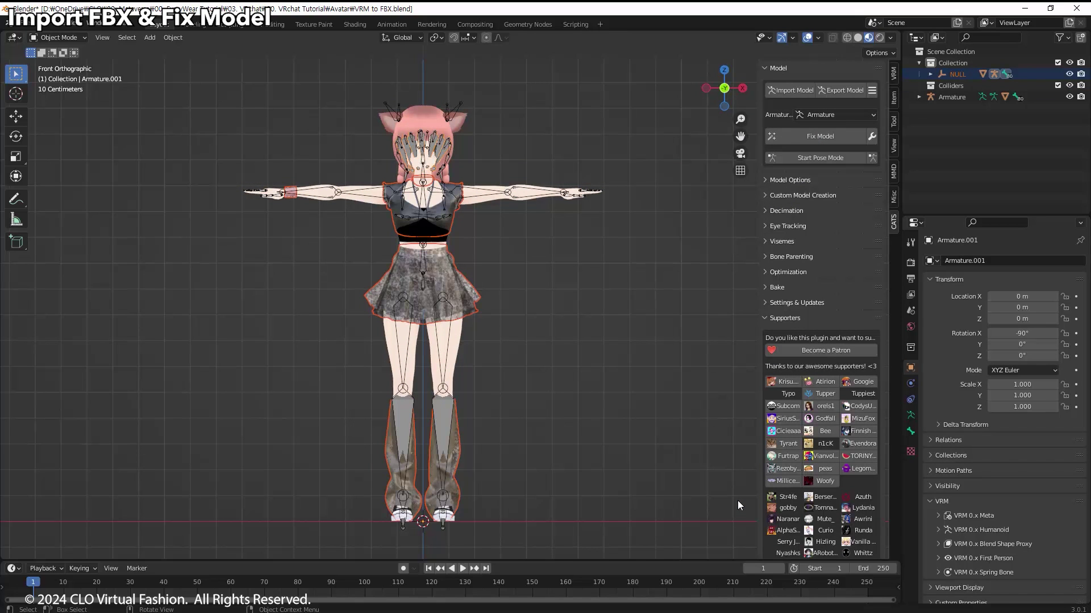
- Delete the collection named Collection and move the garment's Armature.001 out of NULL to the top level of the scene
{"action": "left_click", "coordinate": [948, 63]}
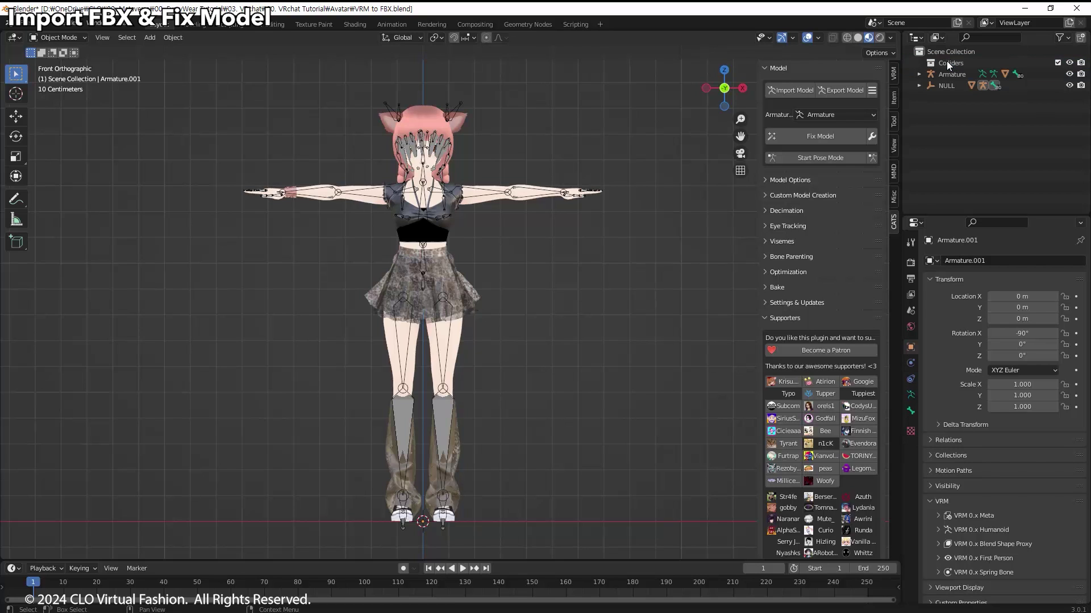
{"action": "key", "text": "Delete"}
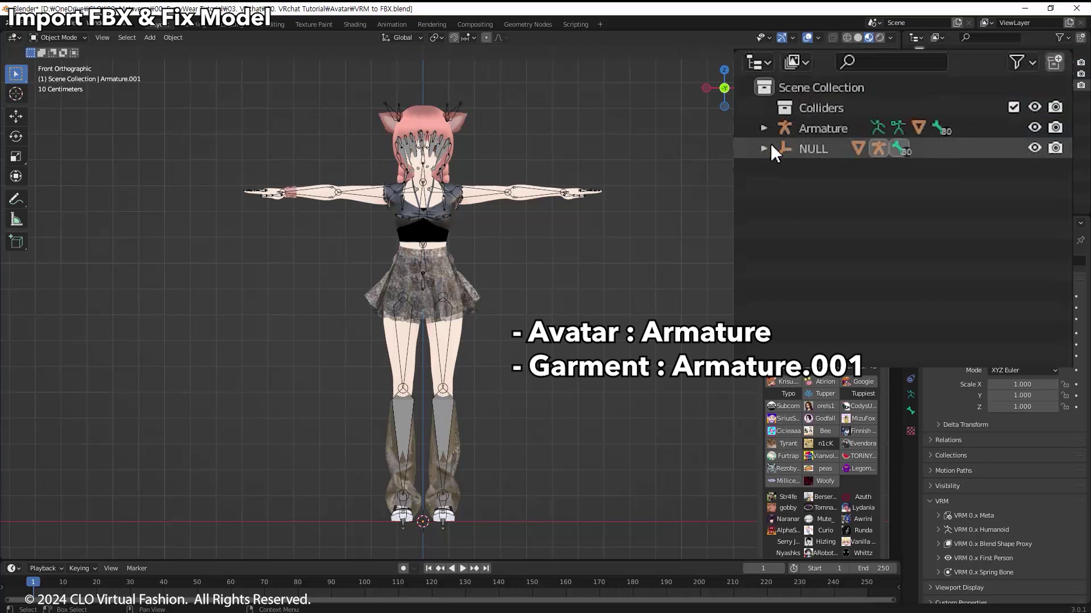
{"action": "left_click", "coordinate": [765, 144]}
{"action": "left_click", "coordinate": [782, 167]}
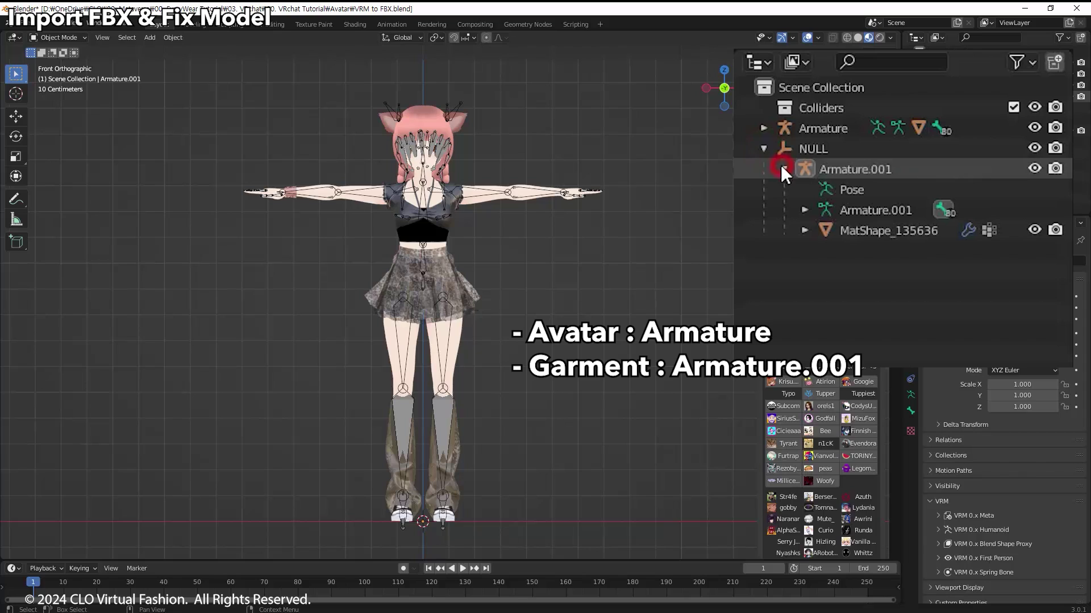
{"action": "left_click", "coordinate": [764, 129]}
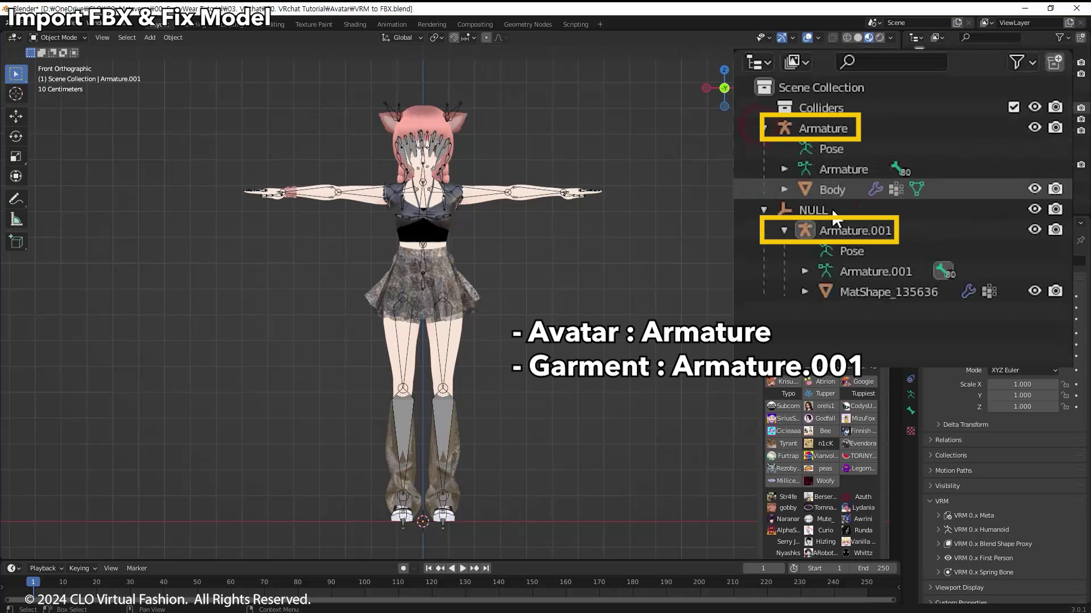
{"action": "left_click", "coordinate": [965, 132]}
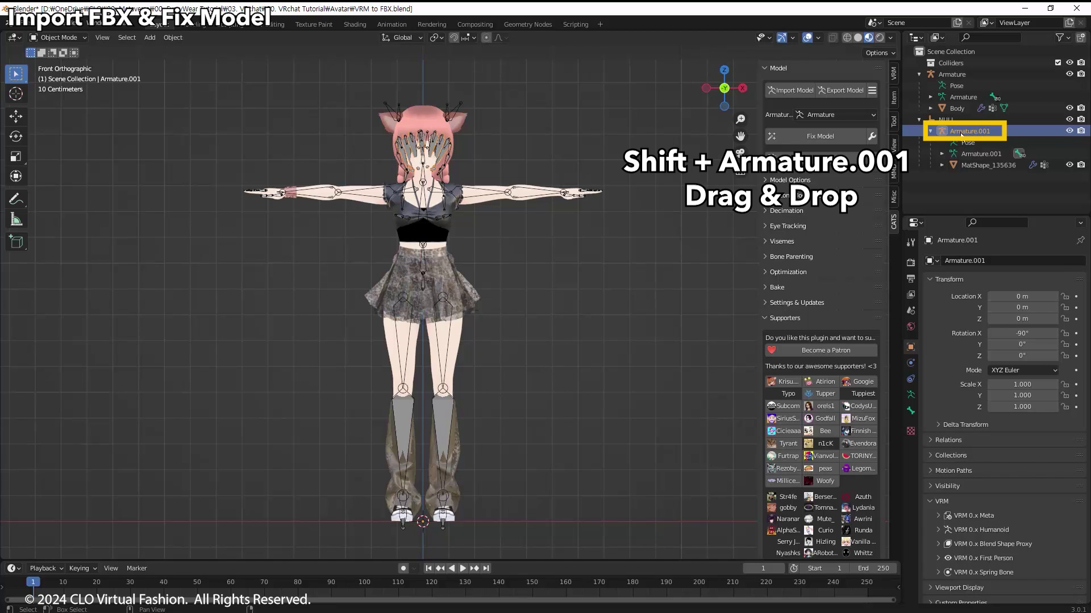
{"action": "left_click_drag", "start_coordinate": [974, 132], "coordinate": [960, 195], "text": "shift"}
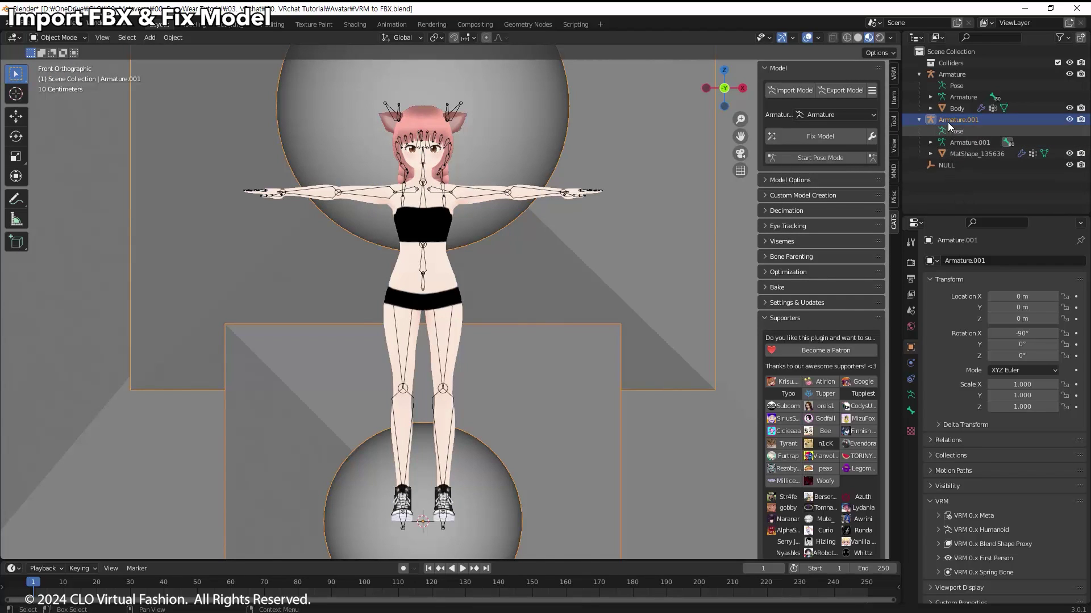
- Set Armature.001's scale to 0.01 on X, Y and Z, and its X rotation to 0°
{"action": "double_click", "coordinate": [1026, 385]}
{"action": "type", "text": "0"}
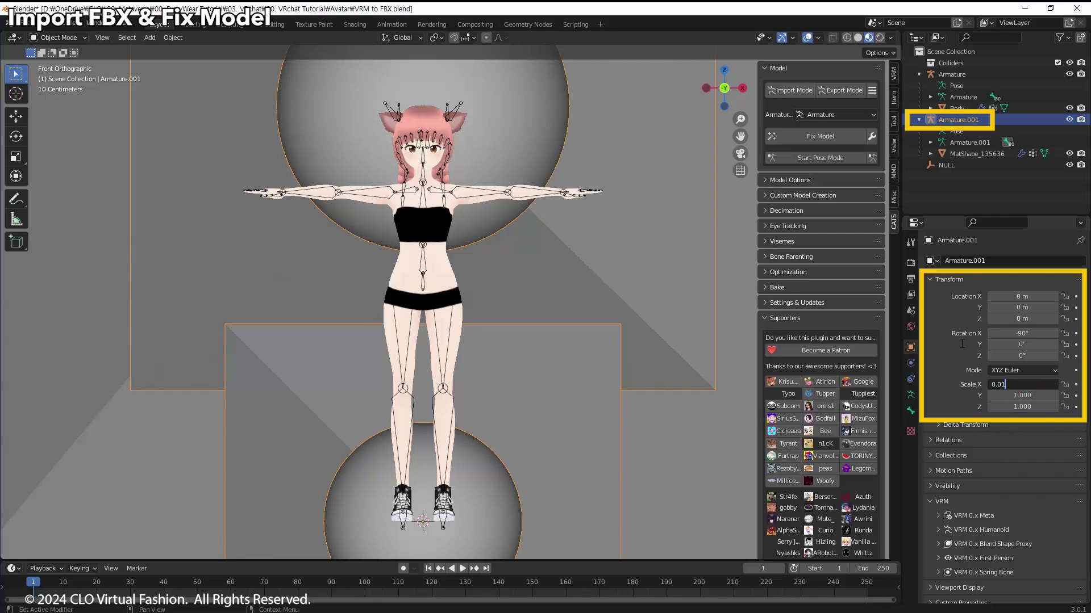
{"action": "type", "text": ".01"}
{"action": "key", "text": "Tab"}
{"action": "type", "text": "0.01"}
{"action": "key", "text": "Tab"}
{"action": "type", "text": "0"}
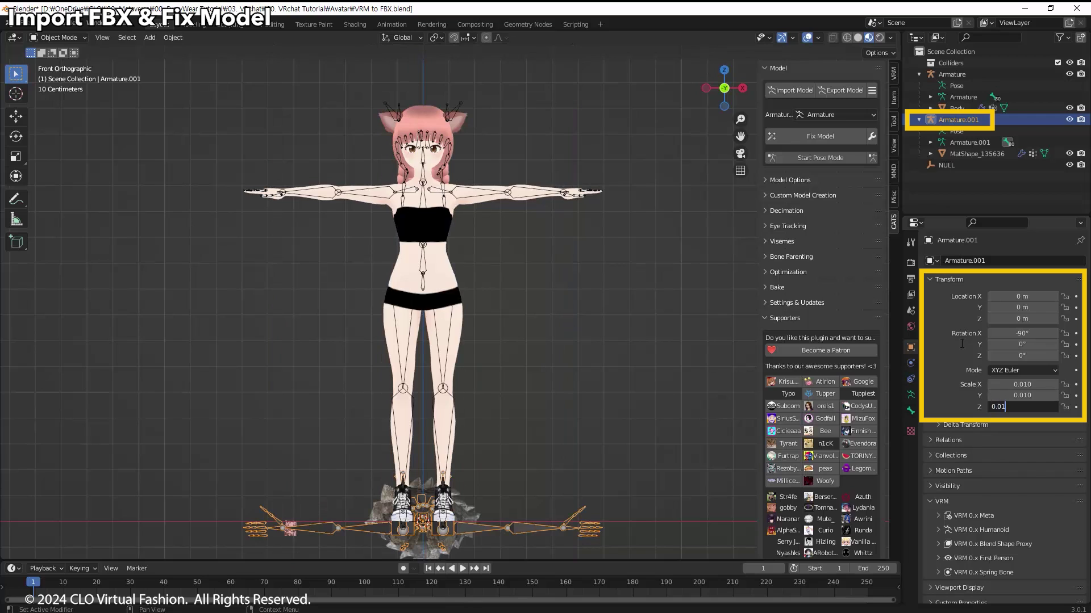
{"action": "key", "text": "Tab"}
{"action": "left_click", "coordinate": [1027, 339]}
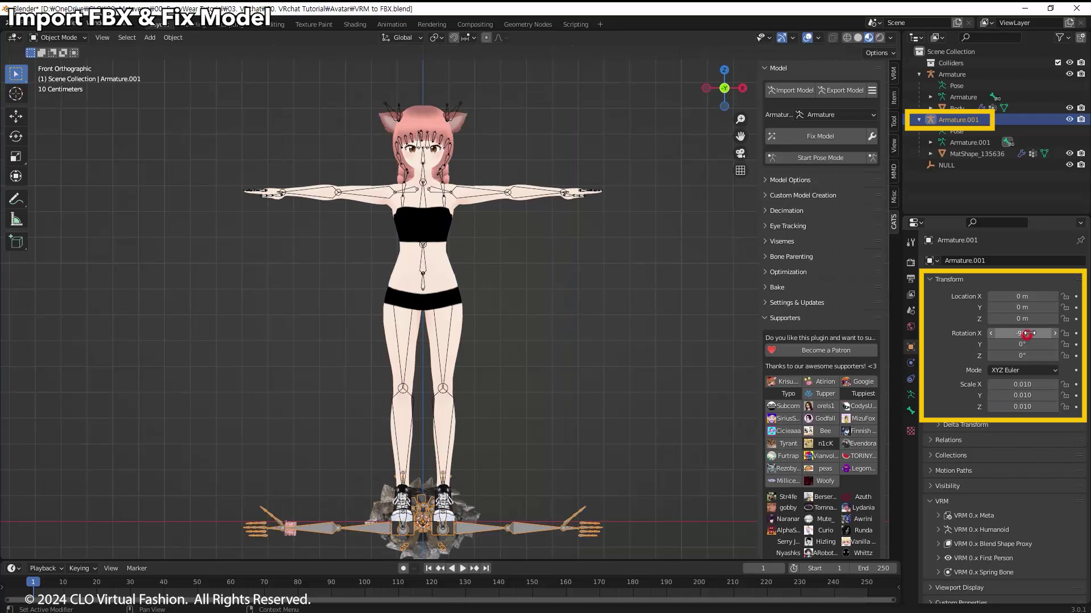
{"action": "type", "text": "0"}
{"action": "key", "text": "Return"}
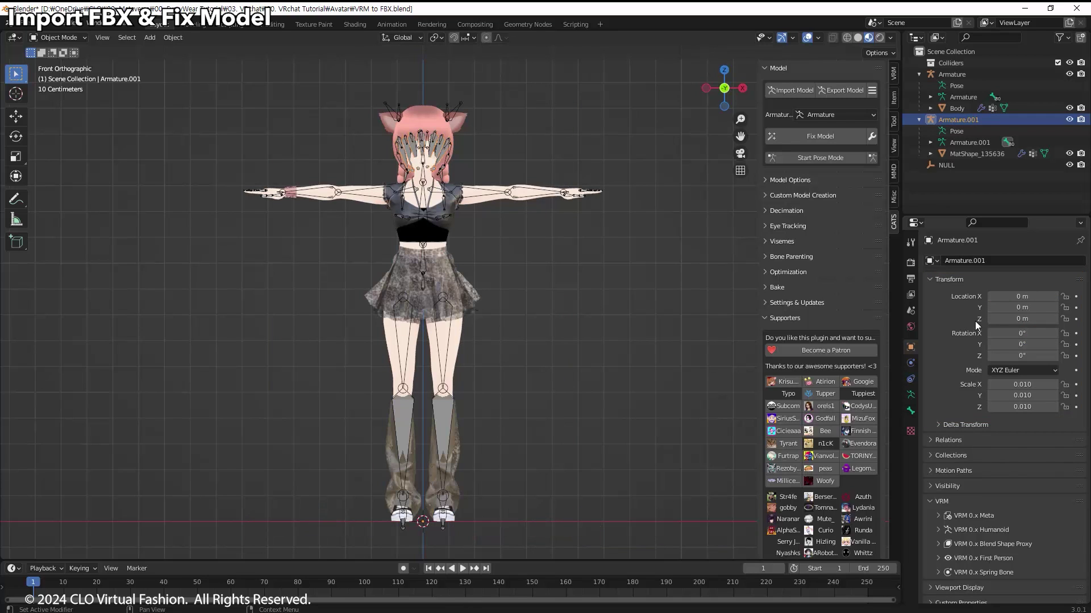
- Delete the emptied NULL object and, with Armature.001 selected, turn off Join Meshes in the Fix Model settings
{"action": "left_click", "coordinate": [943, 164]}
{"action": "key", "text": "Delete"}
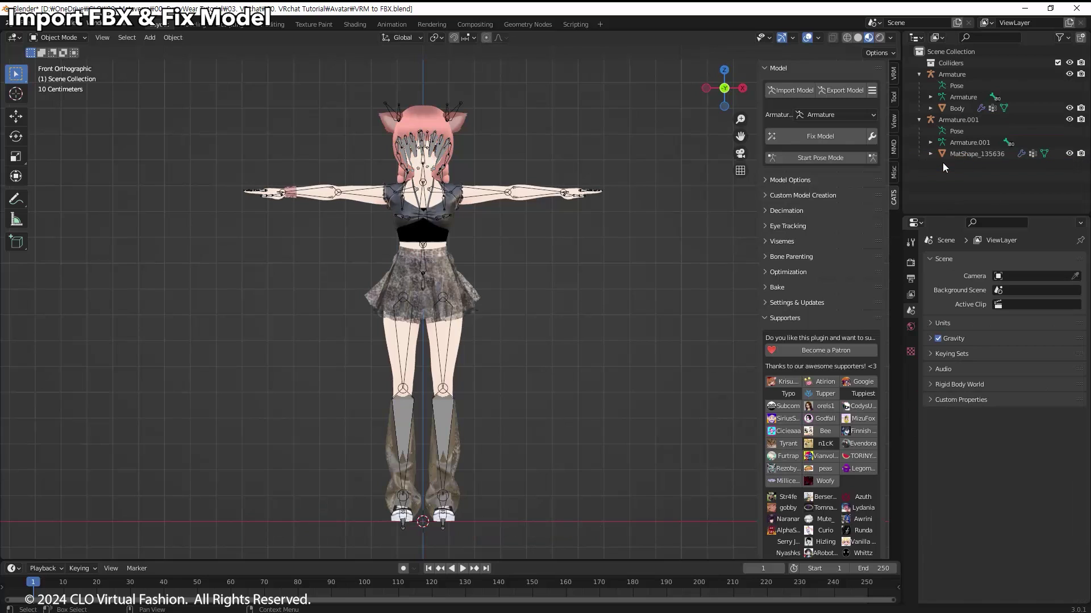
{"action": "left_click", "coordinate": [956, 120]}
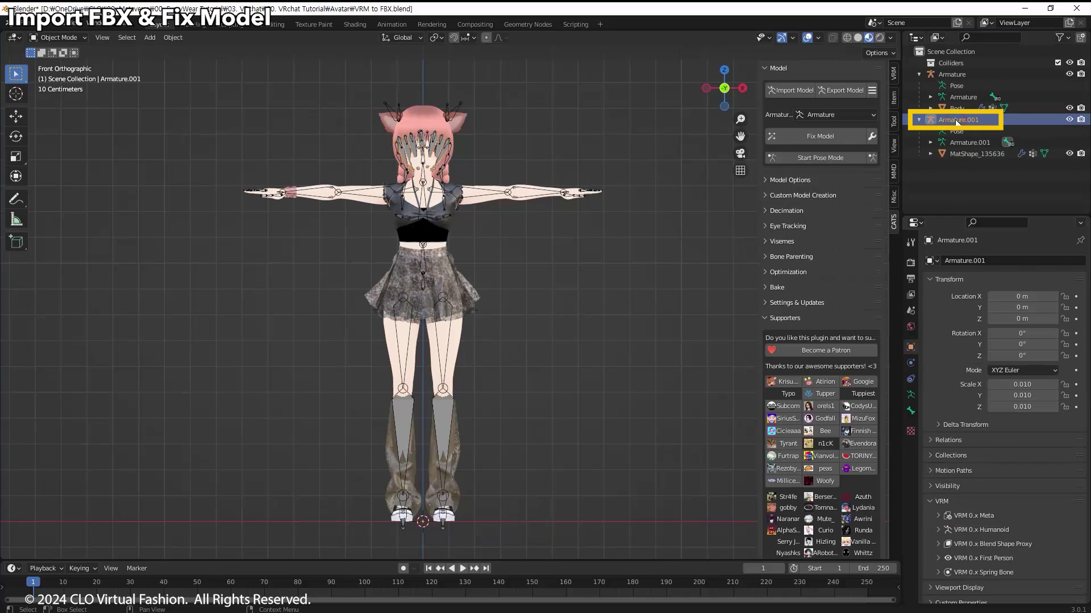
{"action": "left_click", "coordinate": [871, 136]}
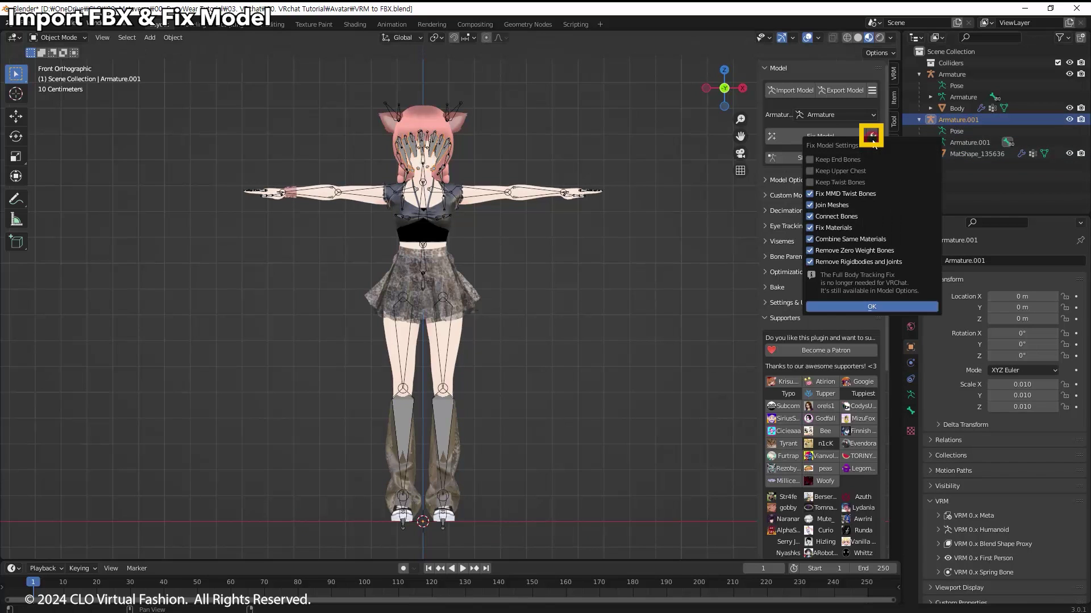
{"action": "left_click", "coordinate": [825, 205]}
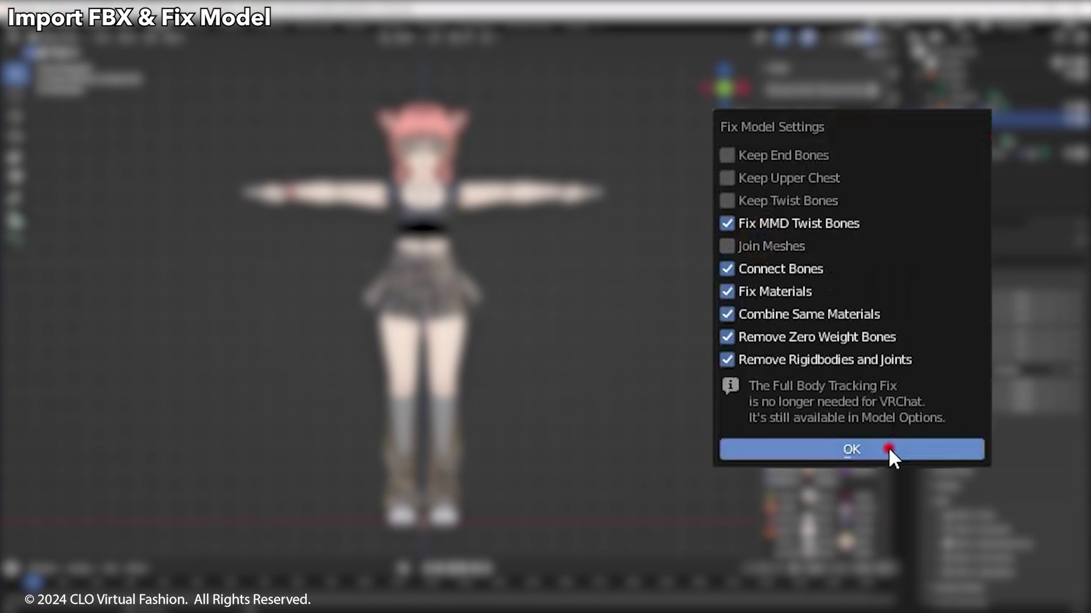
{"action": "left_click", "coordinate": [888, 446]}
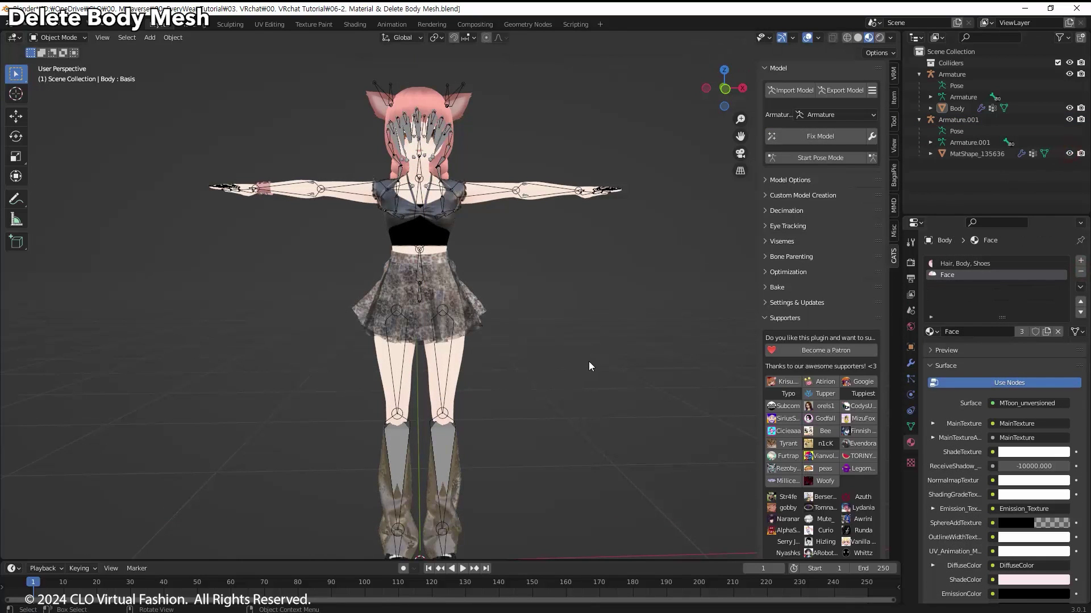
- Put the avatar's Body mesh into Edit Mode in front view and turn on X-ray display over the skirt area
{"action": "key", "text": "KP_1"}
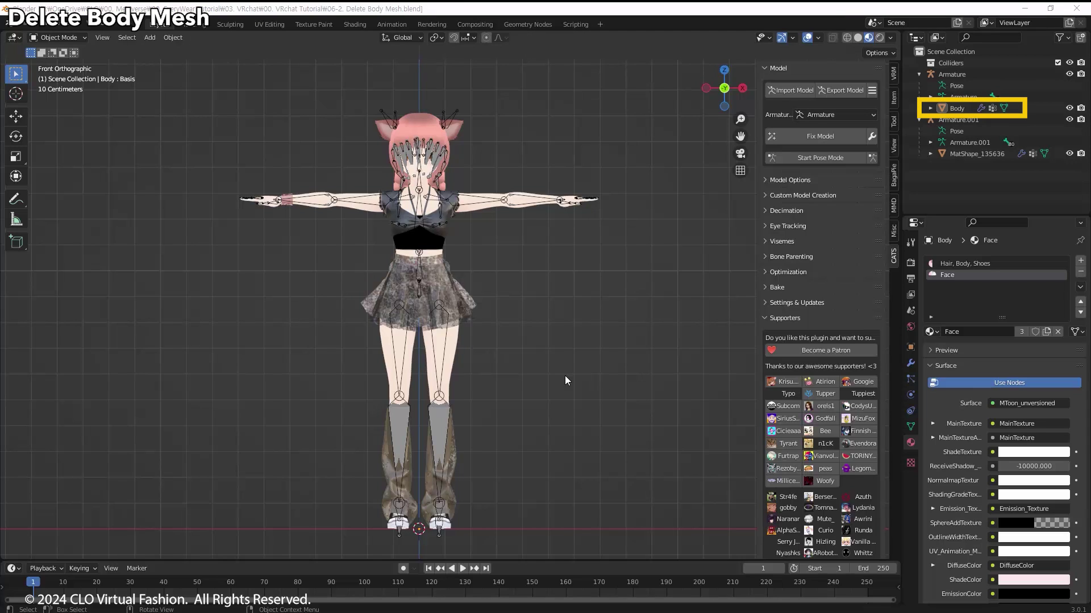
{"action": "left_click", "coordinate": [449, 343]}
{"action": "left_click", "coordinate": [57, 38]}
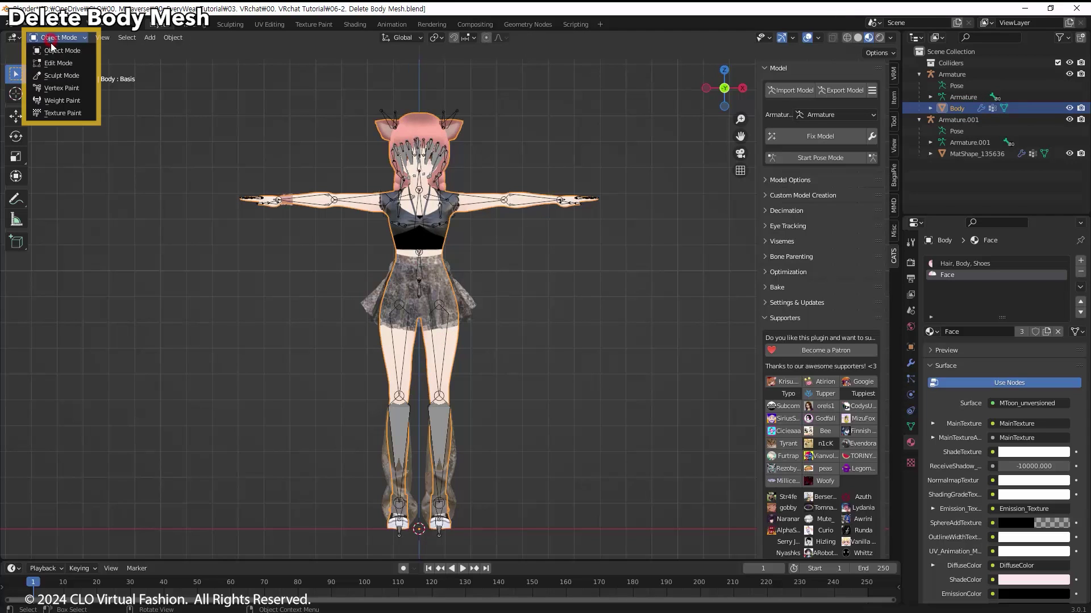
{"action": "left_click", "coordinate": [55, 61]}
{"action": "scroll", "coordinate": [379, 206], "scroll_direction": "up", "scroll_amount": 4}
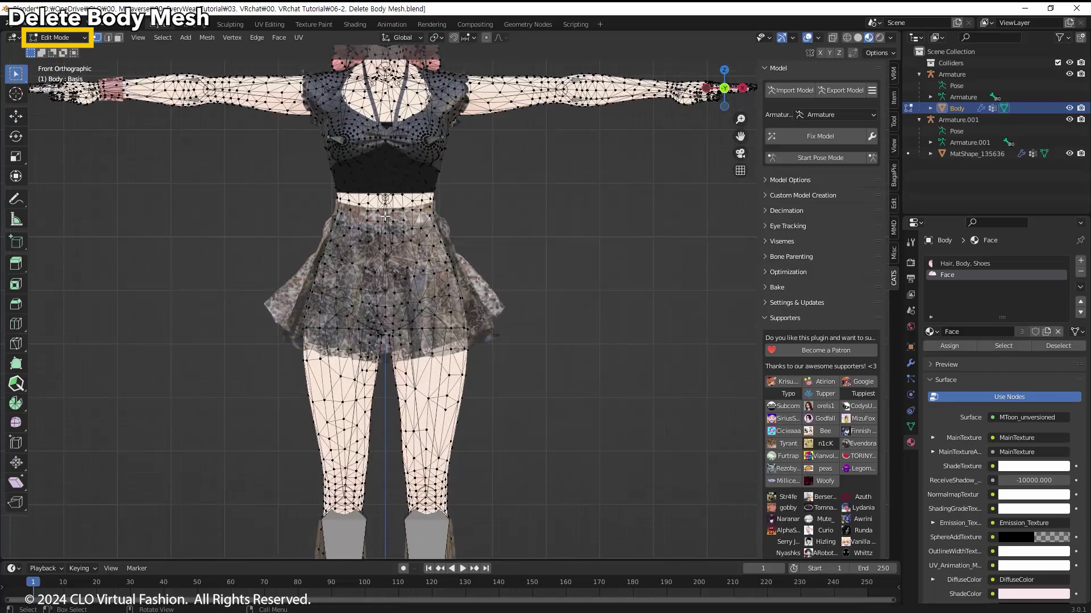
{"action": "mouse_move", "coordinate": [378, 204]}
{"action": "middle_mouse_down", "text": "shift"}
{"action": "mouse_move", "coordinate": [447, 360]}
{"action": "mouse_move", "coordinate": [404, 383]}
{"action": "middle_mouse_up", "text": "shift"}
{"action": "scroll", "coordinate": [352, 348], "scroll_direction": "up", "scroll_amount": 4}
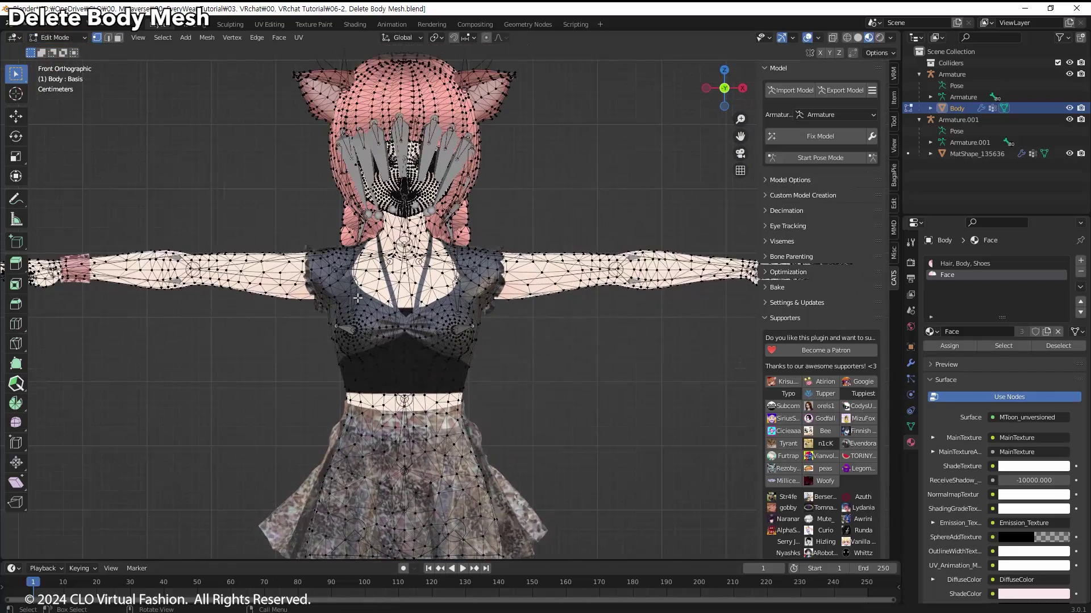
{"action": "middle_click_drag", "start_coordinate": [312, 313], "coordinate": [324, 313], "text": "shift"}
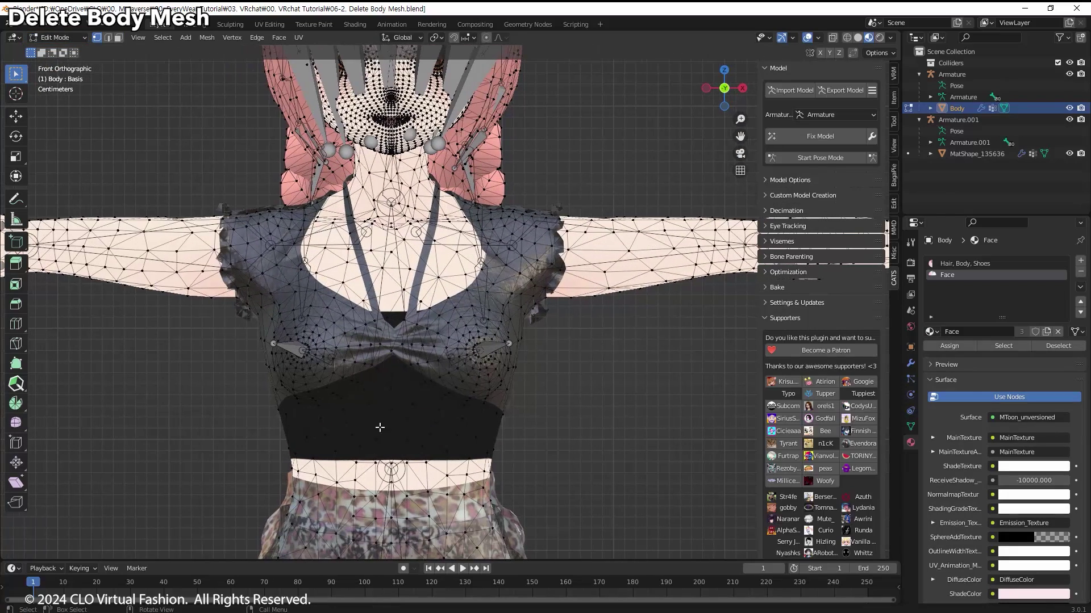
{"action": "middle_click_drag", "start_coordinate": [380, 428], "coordinate": [377, 119], "text": "shift"}
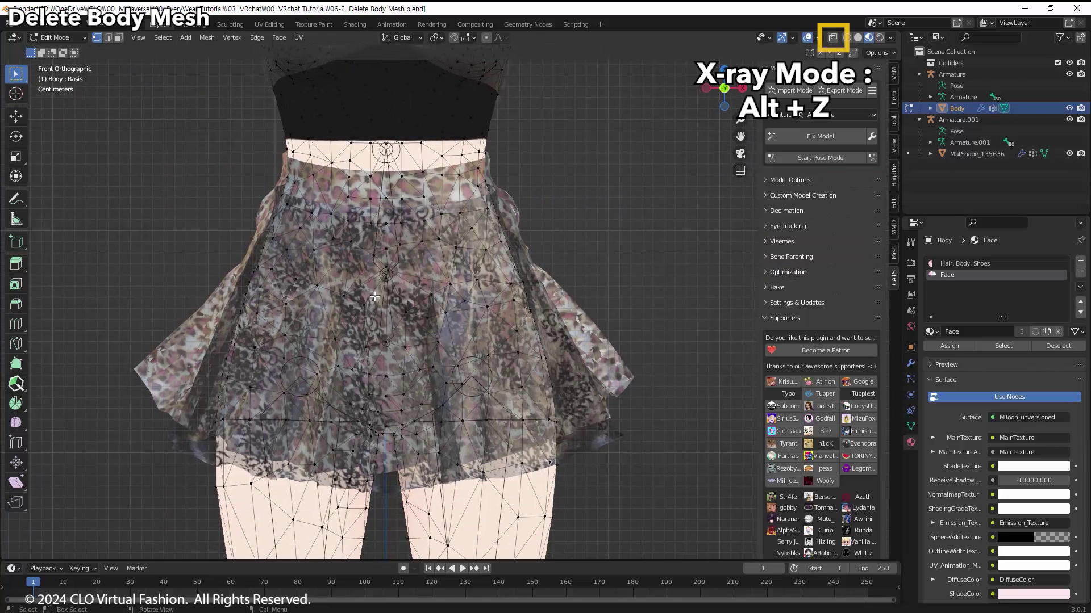
{"action": "key", "text": "alt+z"}
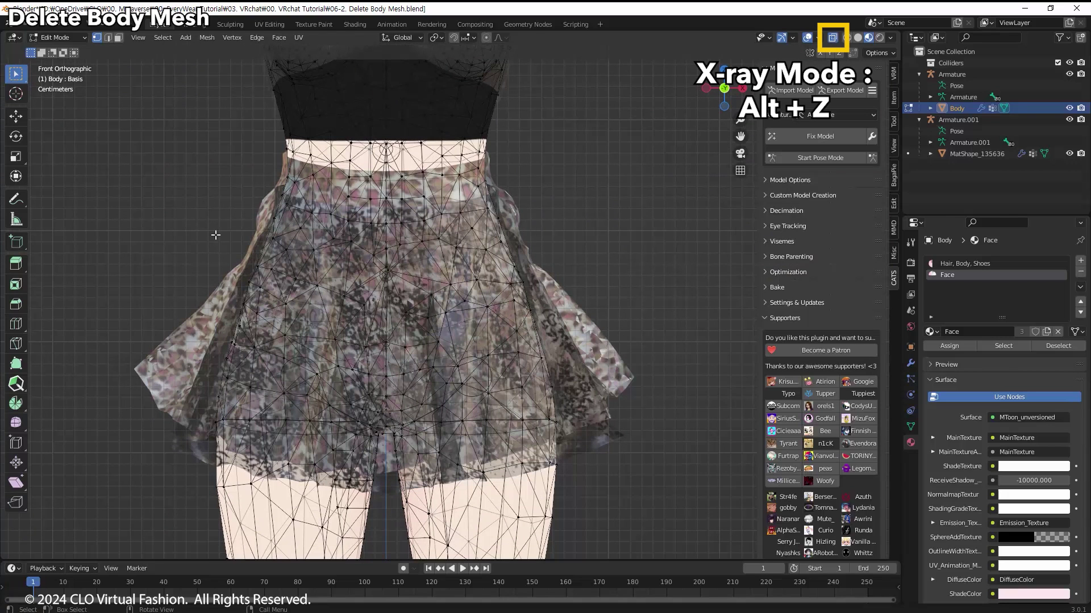
- Delete the body vertices hidden beneath the middle of the skirt, from the hips to the upper thighs
{"action": "left_click_drag", "start_coordinate": [183, 198], "coordinate": [607, 392]}
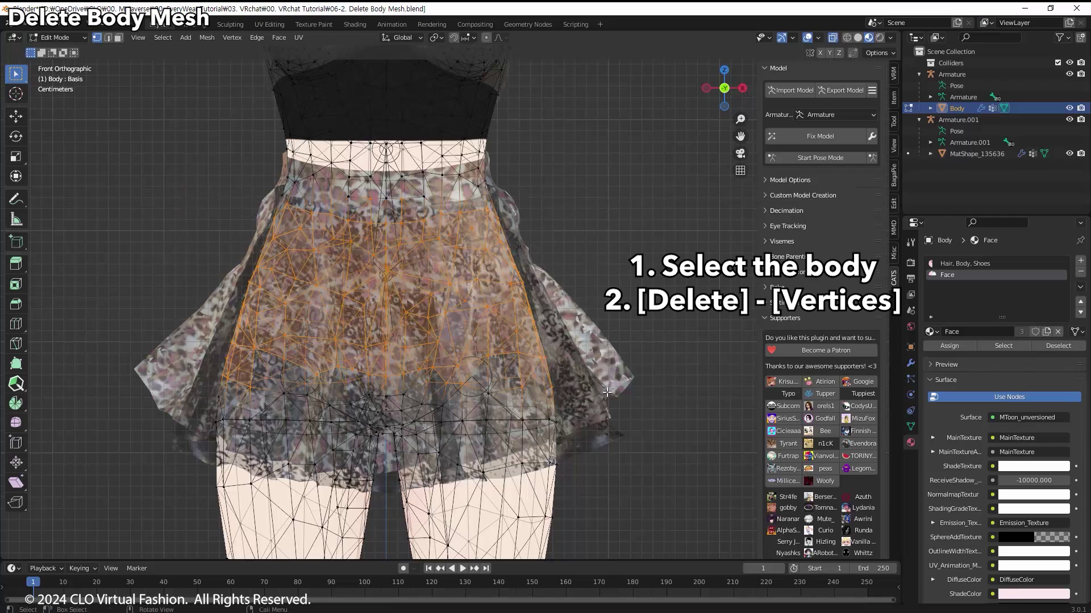
{"action": "left_click_drag", "start_coordinate": [175, 224], "coordinate": [629, 386]}
{"action": "key", "text": "x"}
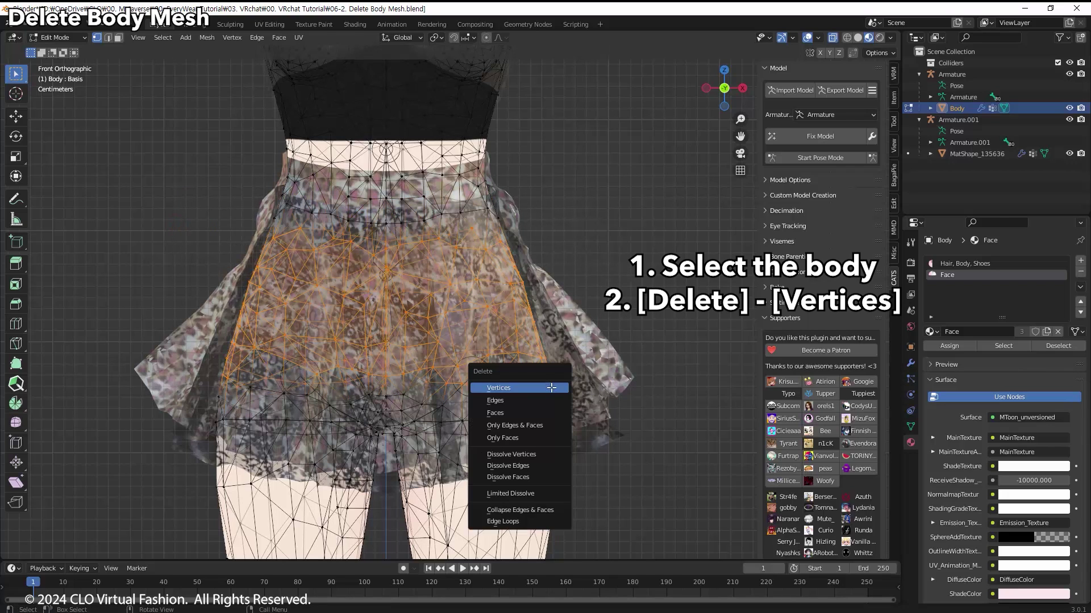
{"action": "left_click", "coordinate": [552, 389]}
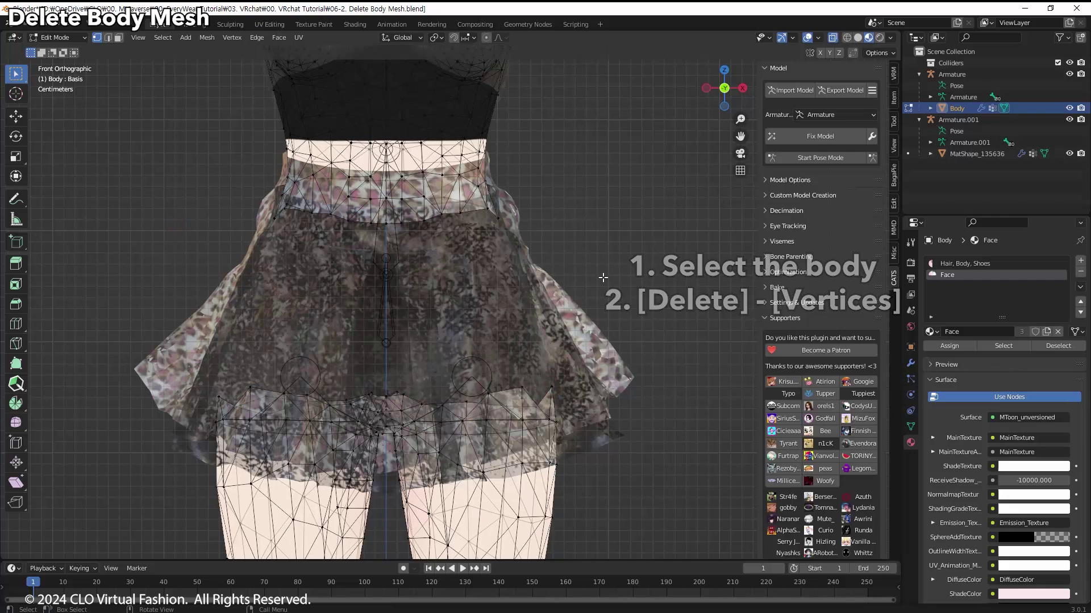
- Delete the body vertices hidden beneath the garment top on both sides of the chest
{"action": "scroll", "coordinate": [493, 343], "scroll_direction": "down", "scroll_amount": 3}
{"action": "middle_click_drag", "start_coordinate": [493, 343], "coordinate": [461, 460], "text": "shift"}
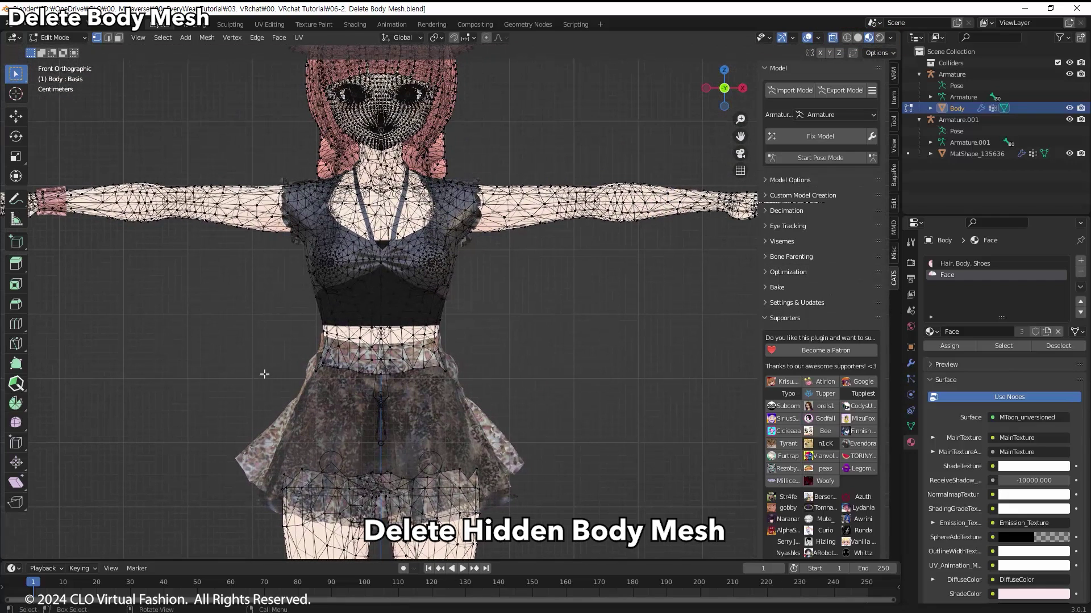
{"action": "scroll", "coordinate": [299, 254], "scroll_direction": "up", "scroll_amount": 1}
{"action": "scroll", "coordinate": [268, 242], "scroll_direction": "up", "scroll_amount": 3}
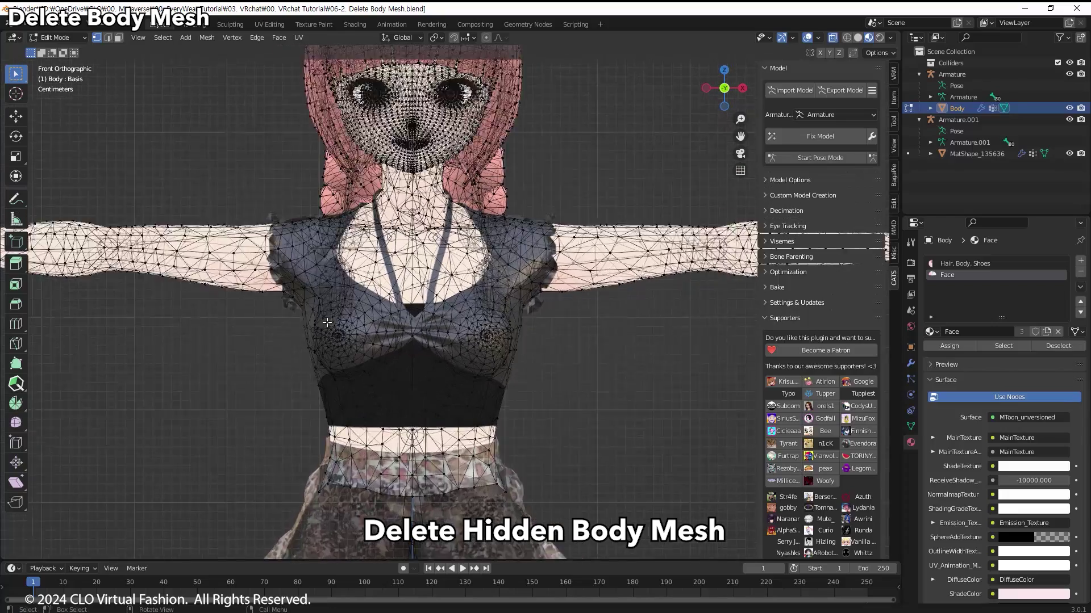
{"action": "left_click_drag", "start_coordinate": [253, 310], "coordinate": [333, 360]}
{"action": "key", "text": "x"}
{"action": "left_click", "coordinate": [334, 361]}
{"action": "left_click_drag", "start_coordinate": [465, 321], "coordinate": [547, 364]}
{"action": "key", "text": "x"}
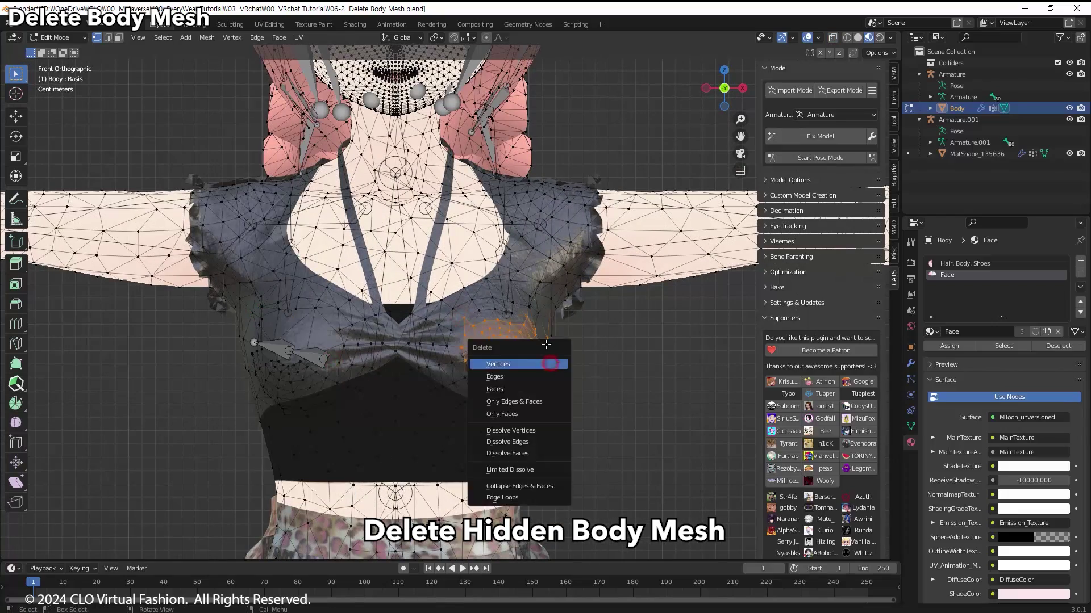
{"action": "left_click", "coordinate": [547, 364]}
{"action": "left_click_drag", "start_coordinate": [515, 325], "coordinate": [544, 379]}
{"action": "key", "text": "x"}
{"action": "left_click", "coordinate": [543, 379]}
- Delete more hidden body vertices under the top from a rear view and return the Body to Object Mode in front view
{"action": "middle_click_drag", "start_coordinate": [280, 369], "coordinate": [377, 353]}
{"action": "left_click_drag", "start_coordinate": [372, 298], "coordinate": [468, 409]}
{"action": "key", "text": "x"}
{"action": "left_click", "coordinate": [469, 409]}
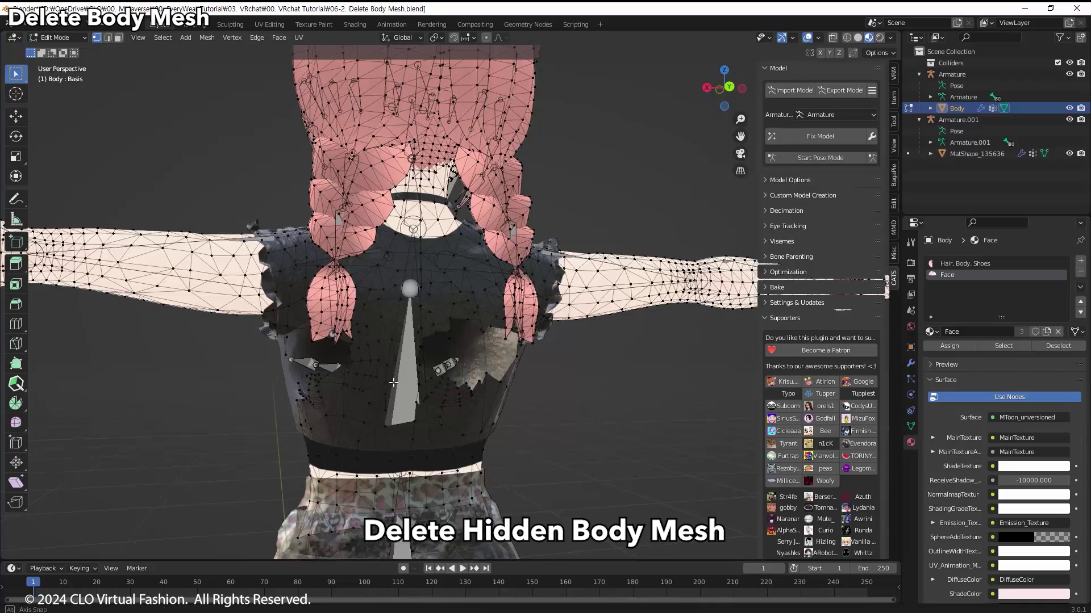
{"action": "key", "text": "KP_1"}
{"action": "scroll", "coordinate": [398, 463], "scroll_direction": "up", "scroll_amount": 3}
{"action": "scroll", "coordinate": [397, 463], "scroll_direction": "down", "scroll_amount": 6}
{"action": "key", "text": "Tab"}
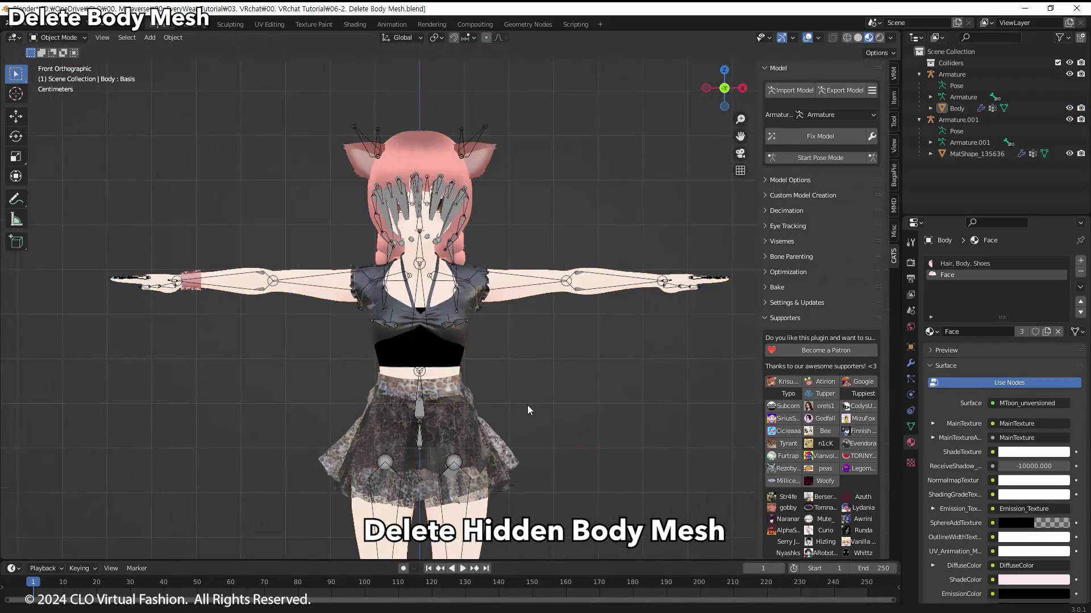
- Merge Armature.001 into the base Armature with Apply Transforms, Join Meshes and Remove Zero Weight Bones enabled
{"action": "scroll", "coordinate": [527, 405], "scroll_direction": "down", "scroll_amount": 2}
{"action": "middle_click_drag", "start_coordinate": [502, 350], "coordinate": [257, 429]}
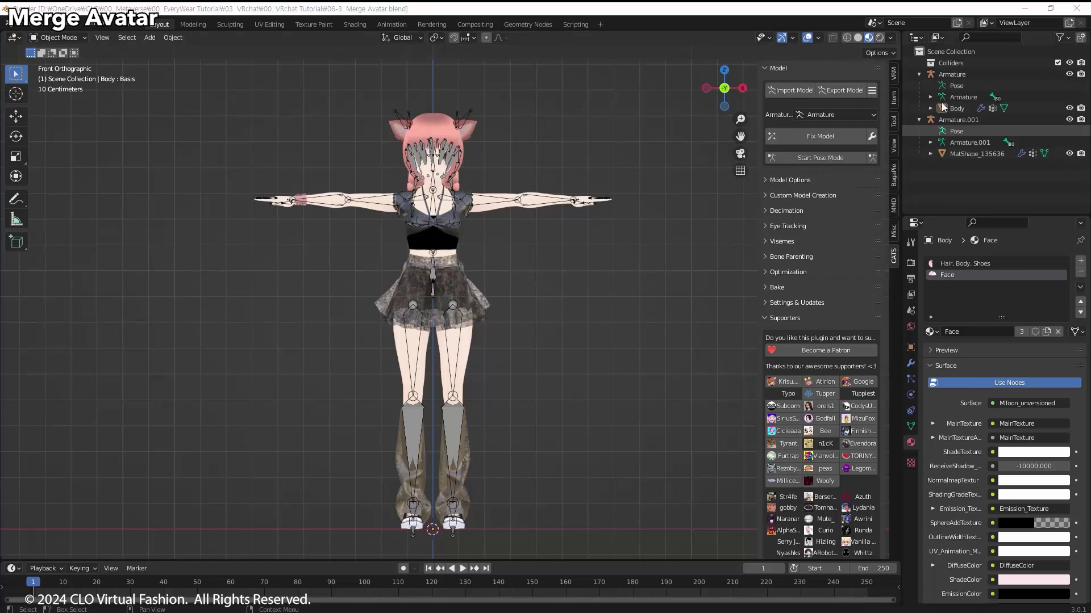
{"action": "left_click", "coordinate": [953, 74]}
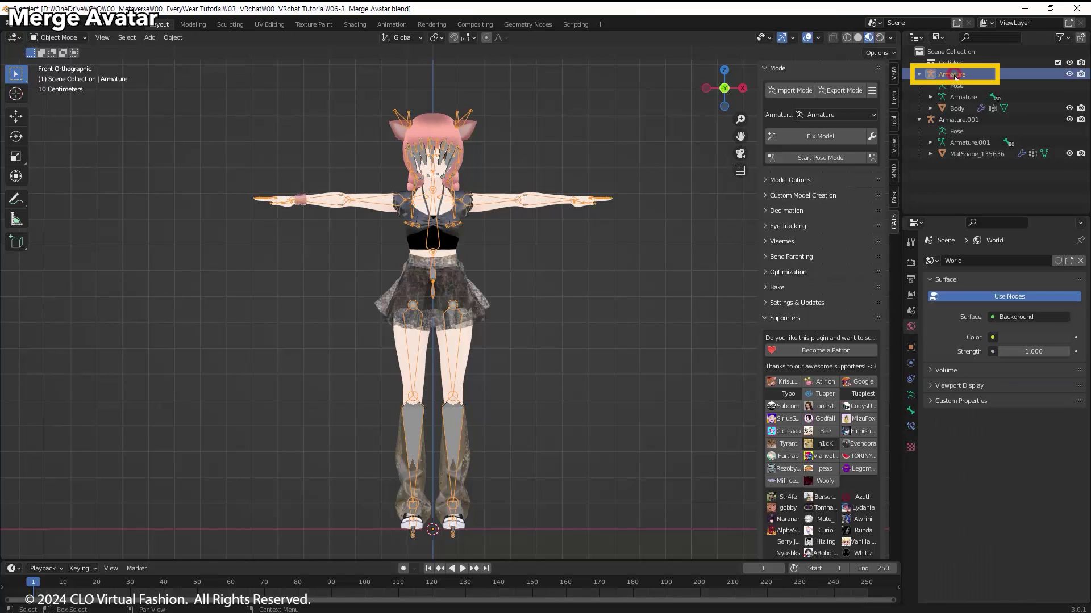
{"action": "left_click", "coordinate": [960, 121], "text": "ctrl"}
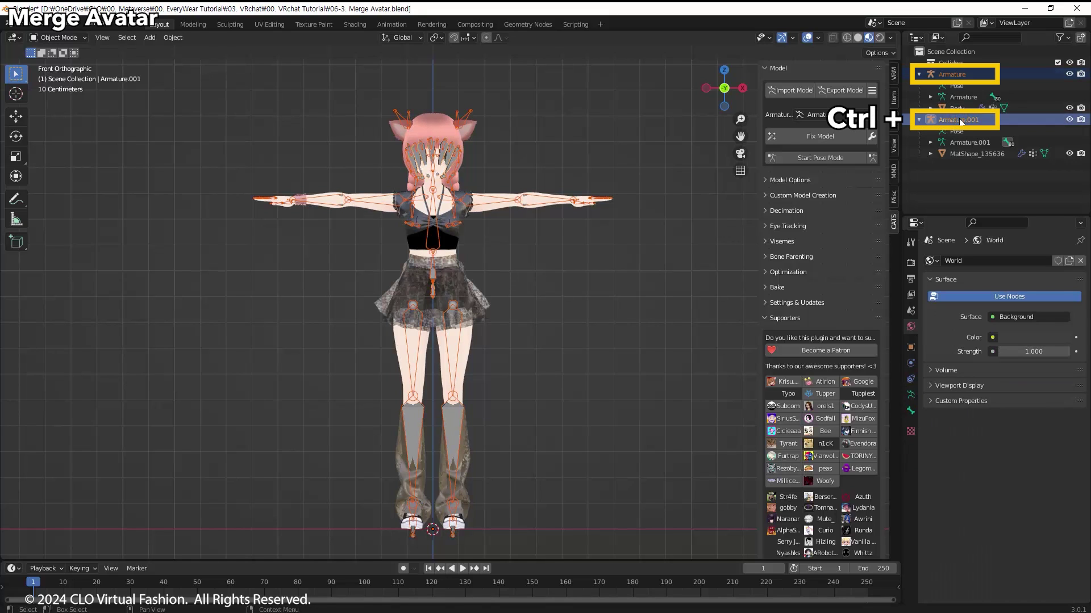
{"action": "left_click", "coordinate": [764, 196]}
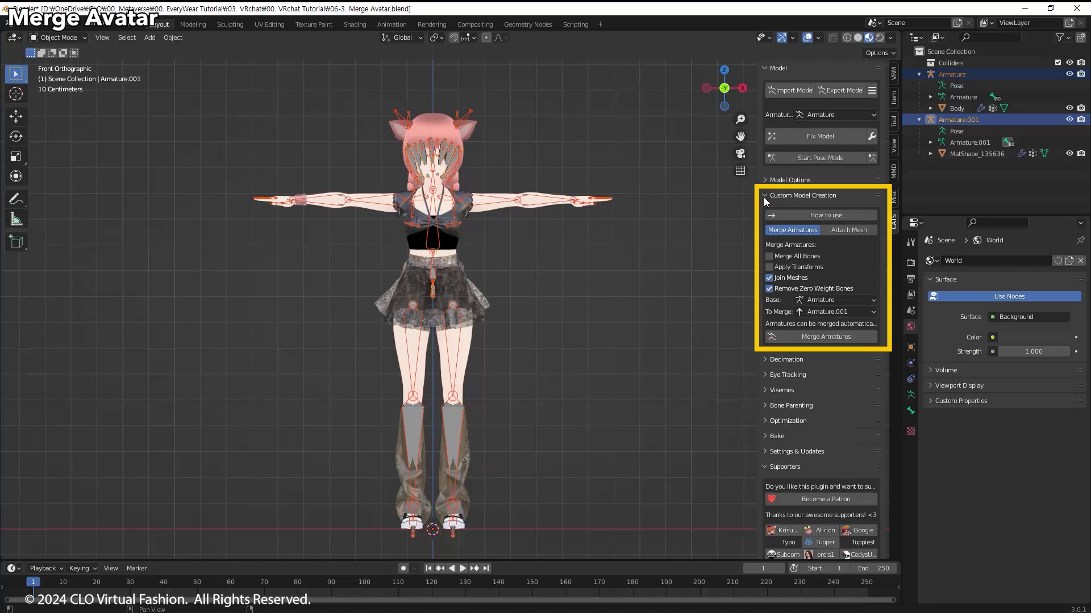
{"action": "left_click", "coordinate": [846, 336]}
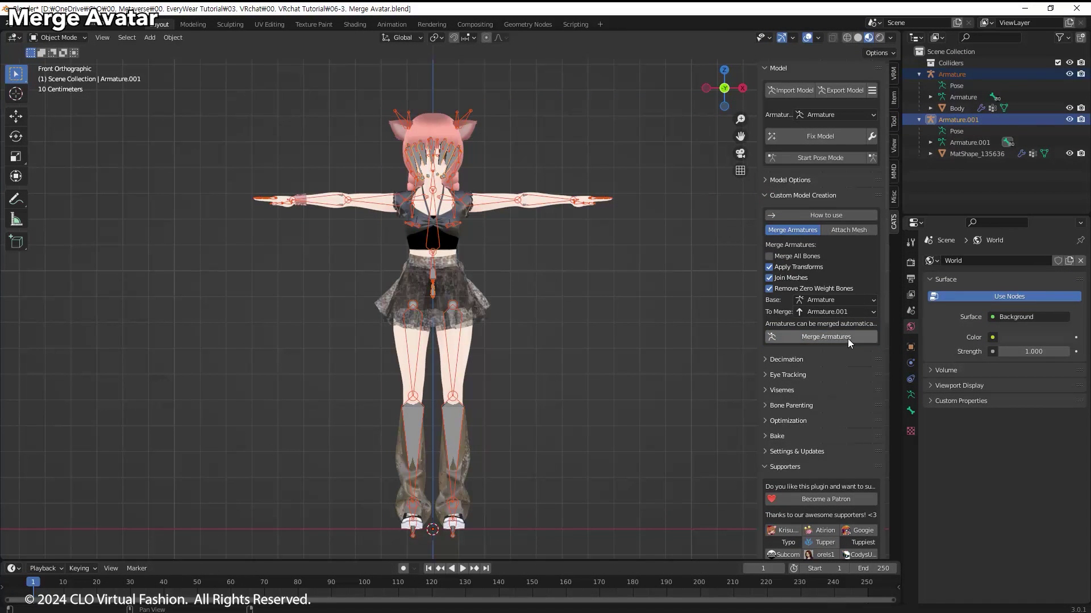
{"action": "left_click", "coordinate": [847, 339]}
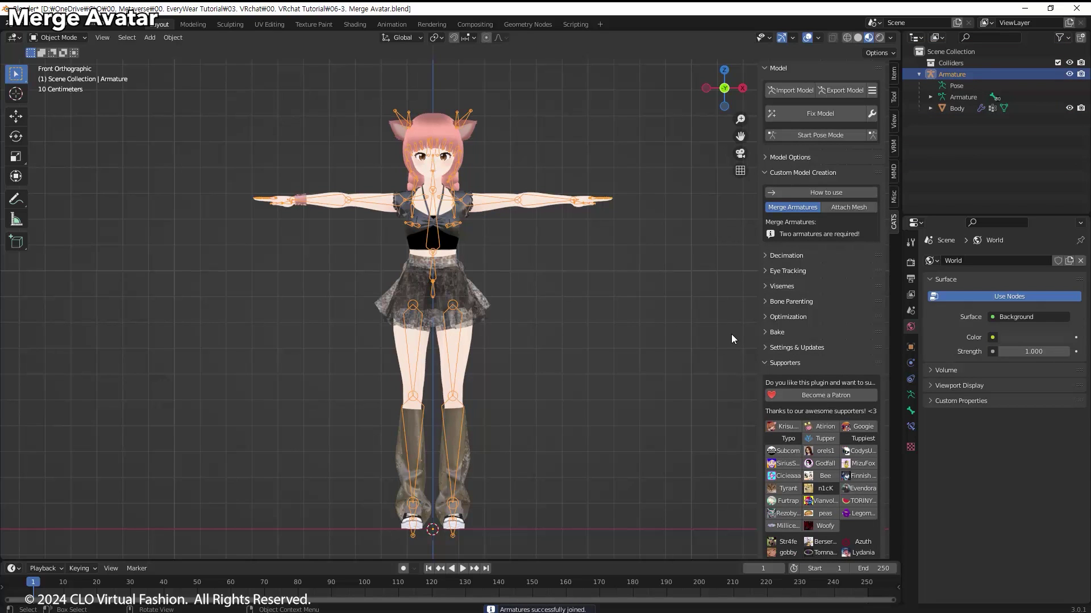
- Switch the merged armature to Pose Mode and rotate the left arm down beside the body
{"action": "left_click", "coordinate": [501, 225]}
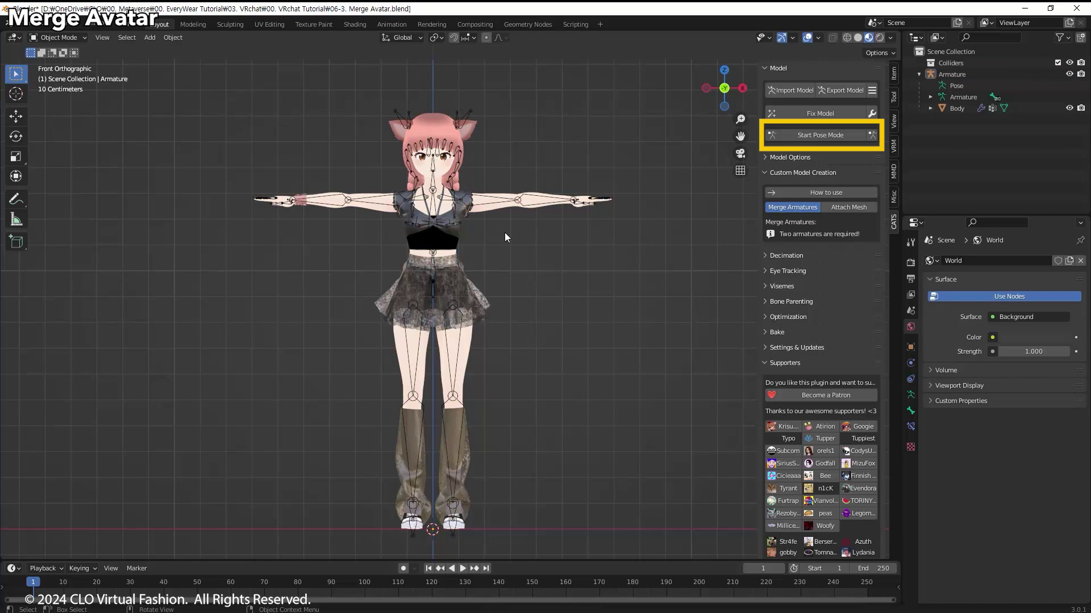
{"action": "left_click", "coordinate": [80, 37]}
{"action": "left_click", "coordinate": [62, 73]}
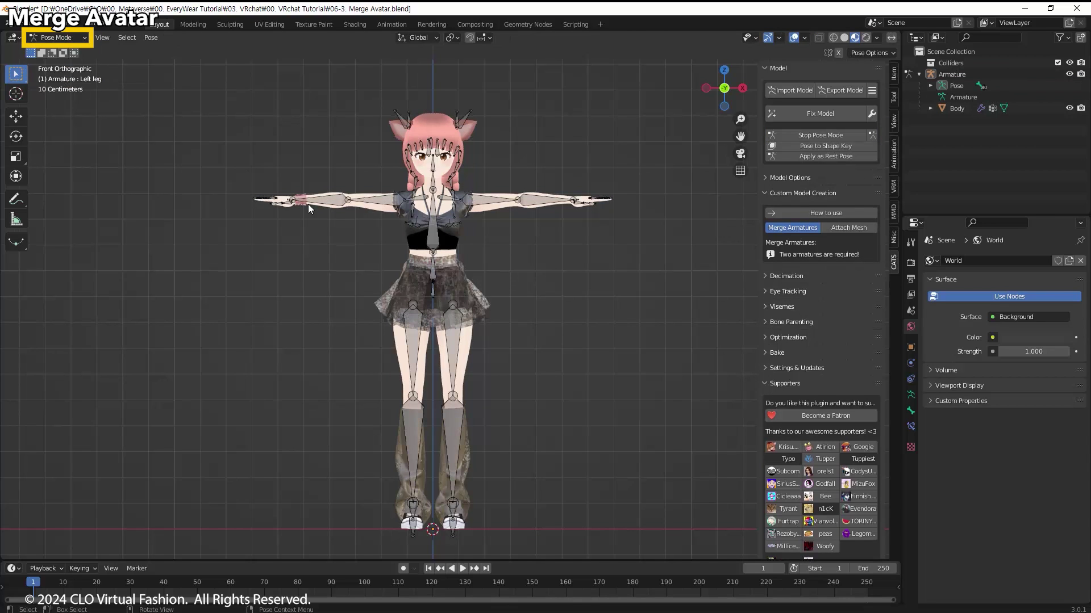
{"action": "left_click", "coordinate": [483, 201]}
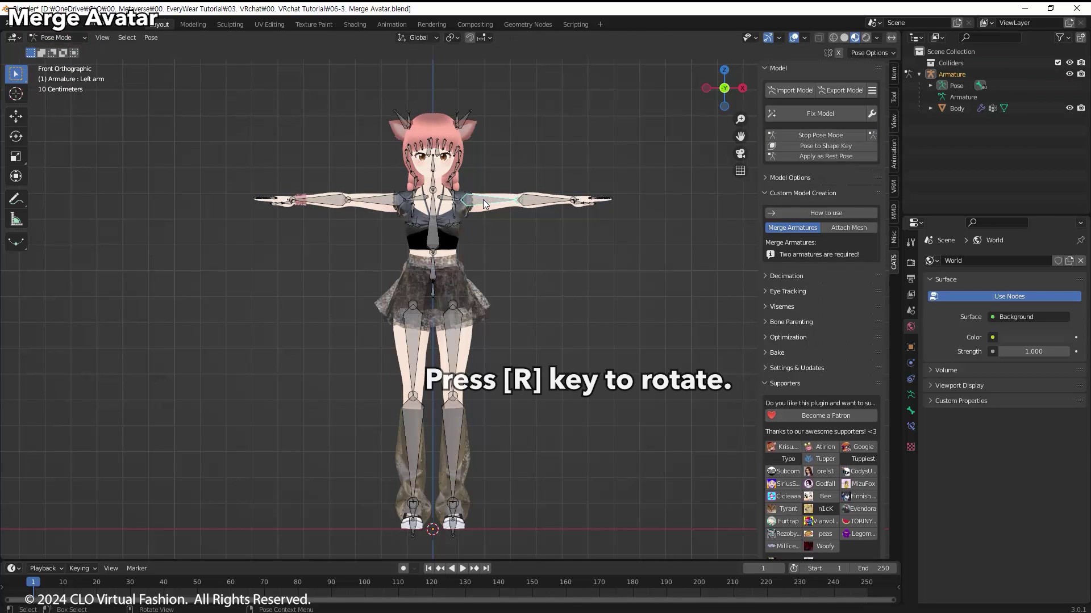
{"action": "key", "text": "r"}
{"action": "left_click", "coordinate": [476, 306]}
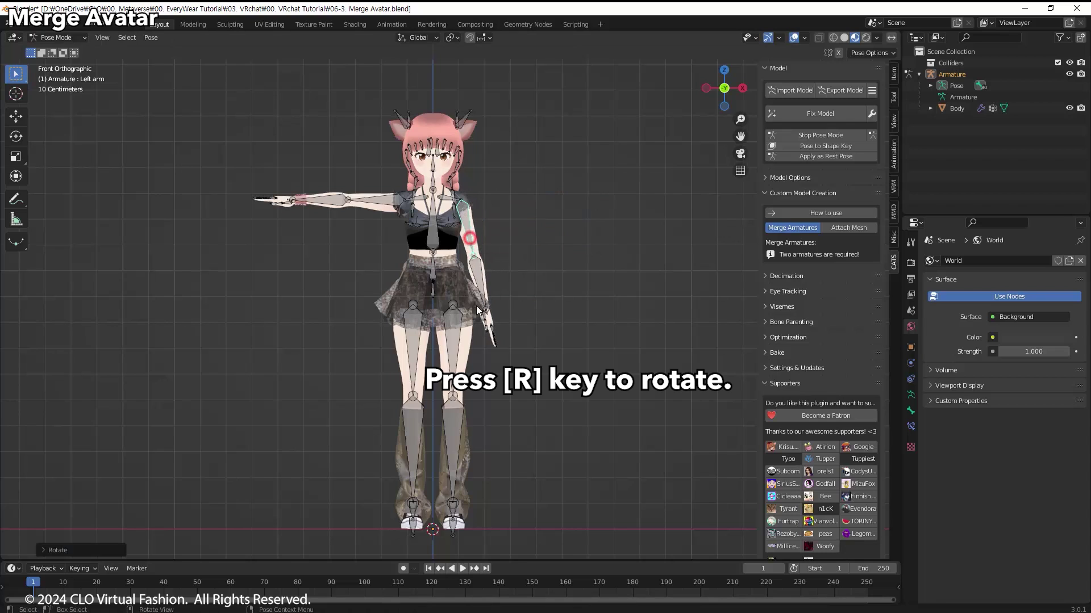
- Rotate the left leg forward from a side view and bend the left knee to test the garment
{"action": "left_click", "coordinate": [456, 336]}
{"action": "middle_click_drag", "start_coordinate": [456, 336], "coordinate": [398, 386]}
{"action": "key", "text": "r"}
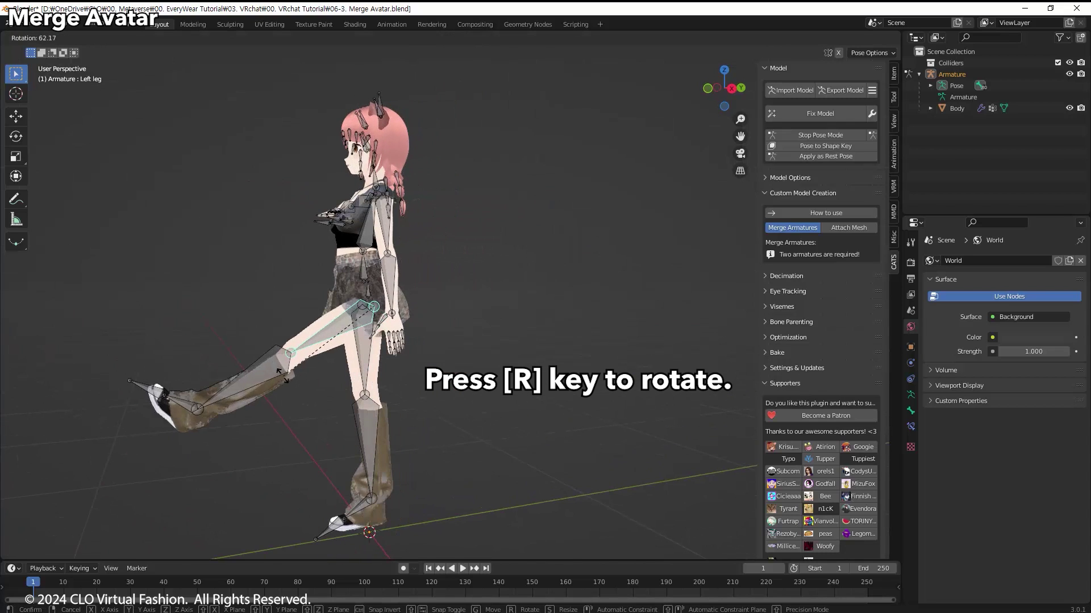
{"action": "left_click", "coordinate": [303, 417]}
{"action": "left_click", "coordinate": [302, 413]}
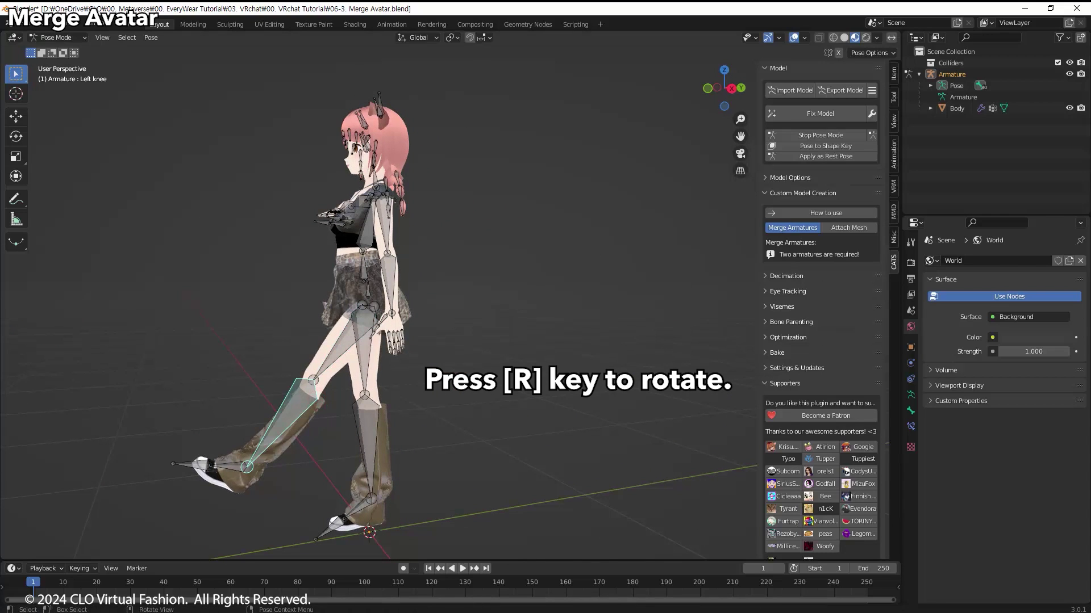
{"action": "key", "text": "r"}
{"action": "left_click", "coordinate": [383, 433]}
- Rotate the left leg outward and the right arm down beside the body from the front
{"action": "middle_click_drag", "start_coordinate": [383, 433], "coordinate": [457, 435]}
{"action": "left_click", "coordinate": [453, 337]}
{"action": "key", "text": "r"}
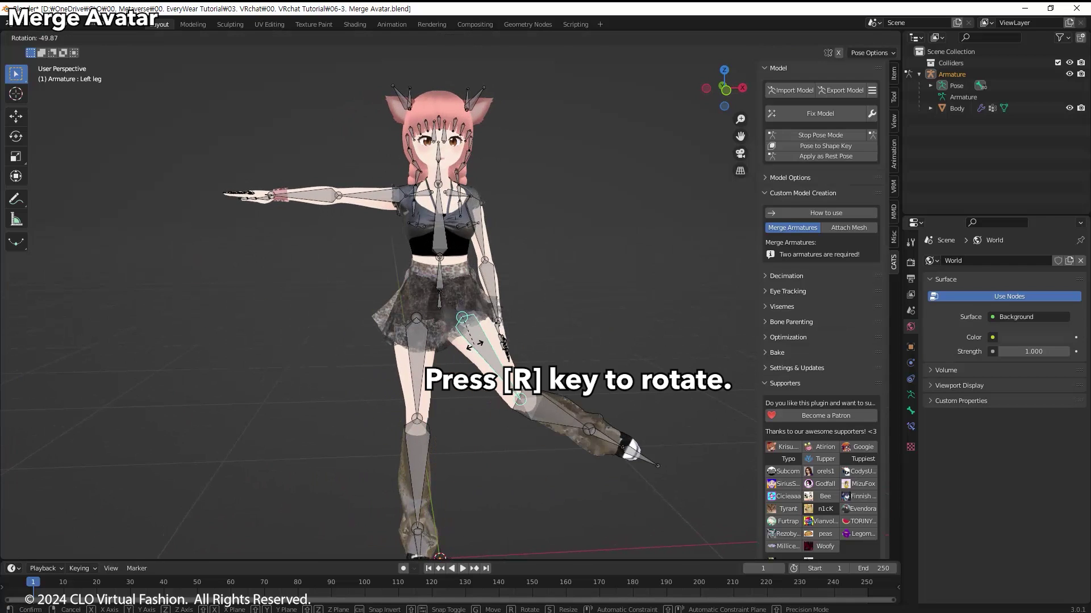
{"action": "left_click", "coordinate": [439, 286]}
{"action": "left_click", "coordinate": [388, 196]}
{"action": "key", "text": "r"}
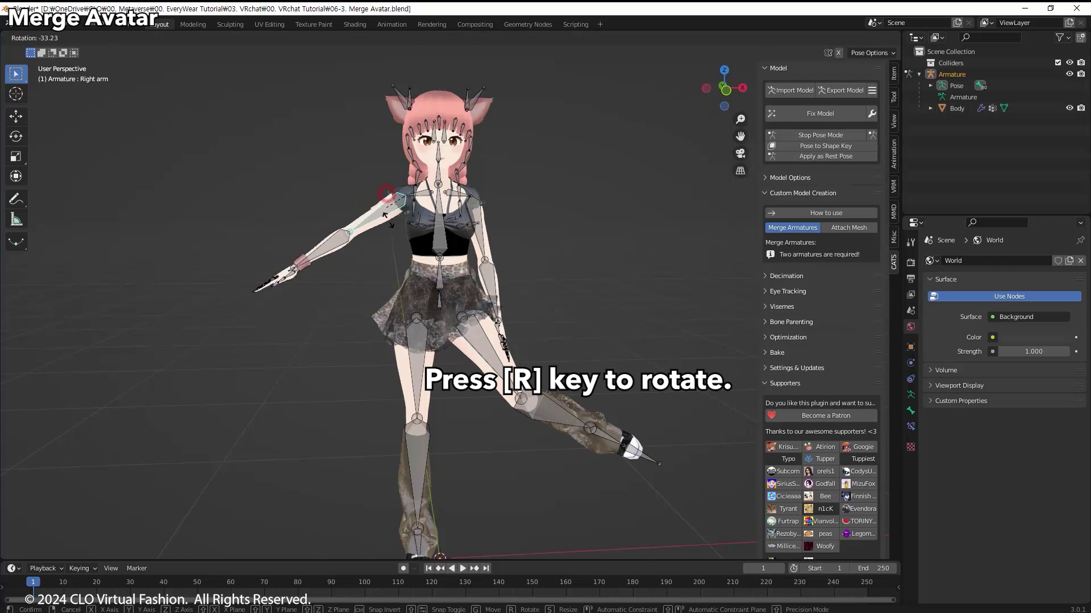
{"action": "left_click", "coordinate": [505, 256]}
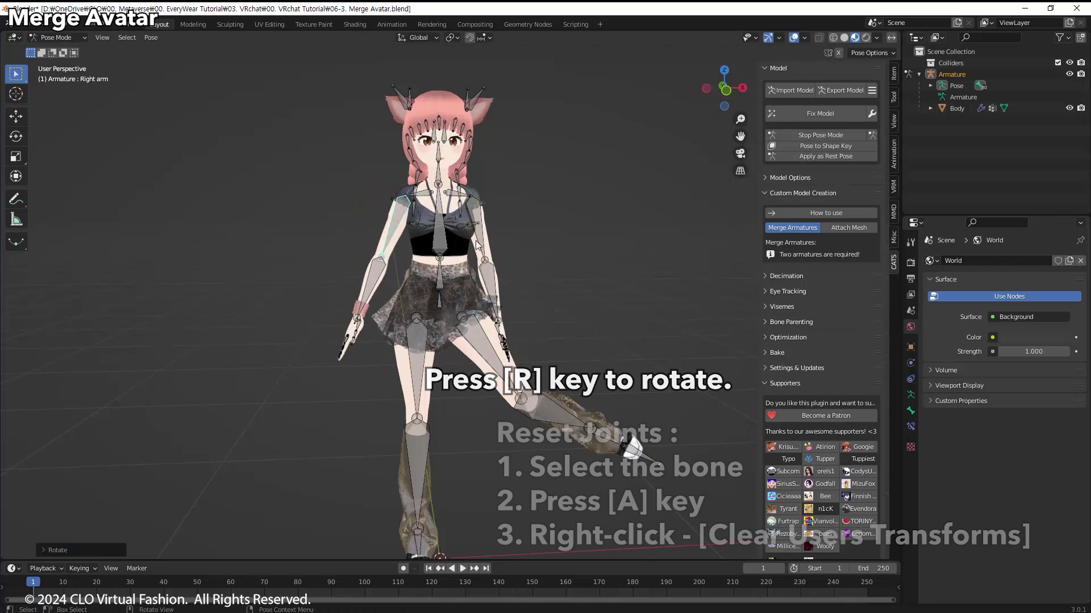
- Reset the test pose by clearing the user transforms of all bones
{"action": "left_click", "coordinate": [482, 241]}
{"action": "key", "text": "a"}
{"action": "right_click", "coordinate": [480, 233]}
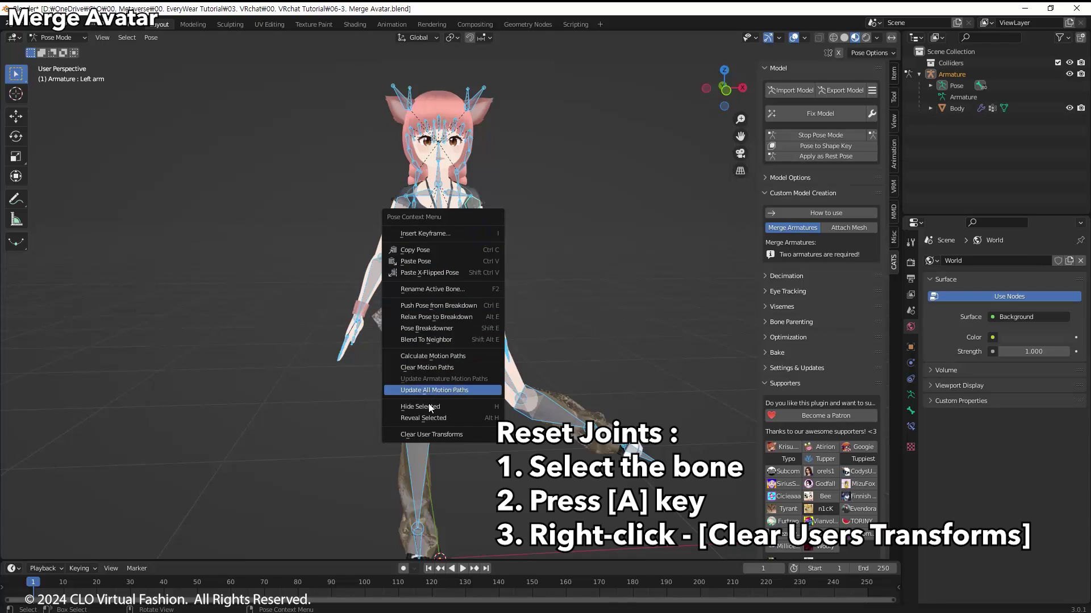
{"action": "left_click", "coordinate": [455, 434]}
{"action": "left_click", "coordinate": [567, 407]}
{"action": "scroll", "coordinate": [554, 412], "scroll_direction": "down", "scroll_amount": 2}
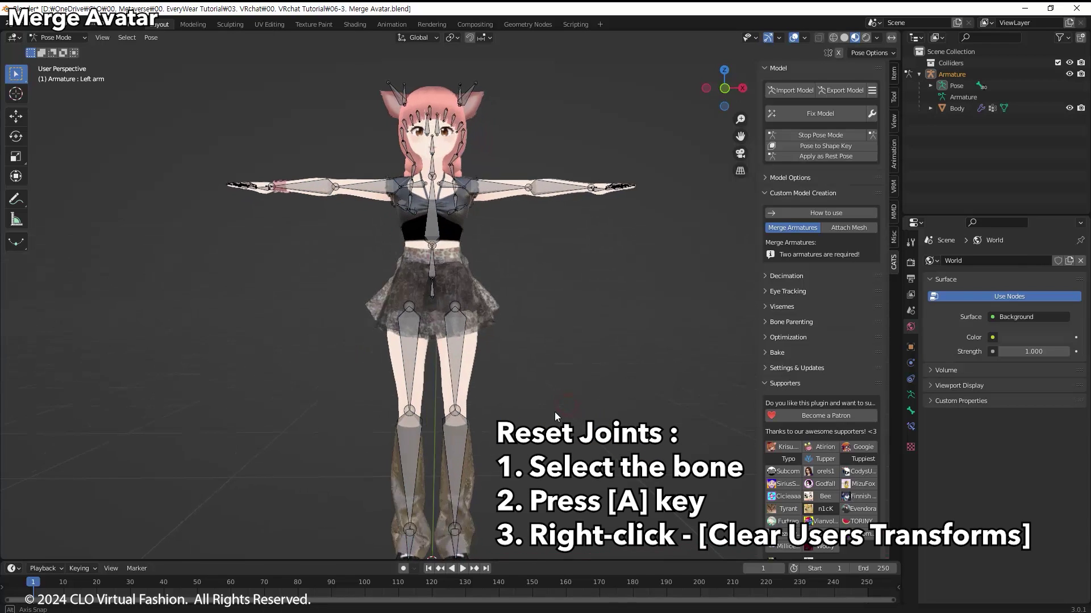
- Set the eye tracking blink shapes to Fcl_EYE_Close_L for Blink Left and Fcl_EYE_Close_R for Blink Right
{"action": "left_click", "coordinate": [765, 291]}
{"action": "left_click", "coordinate": [765, 484]}
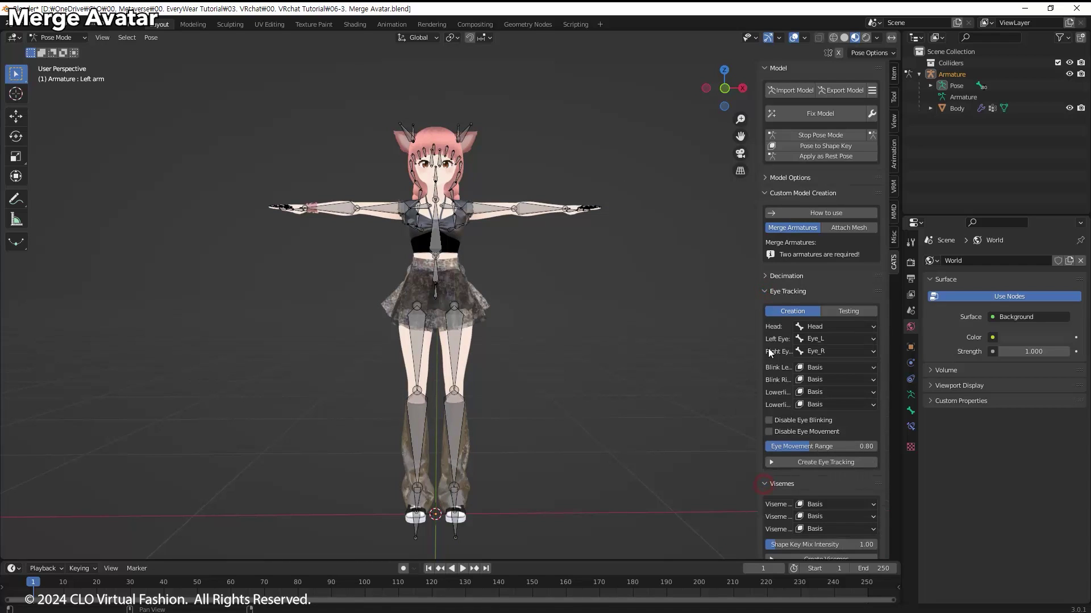
{"action": "left_click_drag", "start_coordinate": [749, 332], "coordinate": [729, 331]}
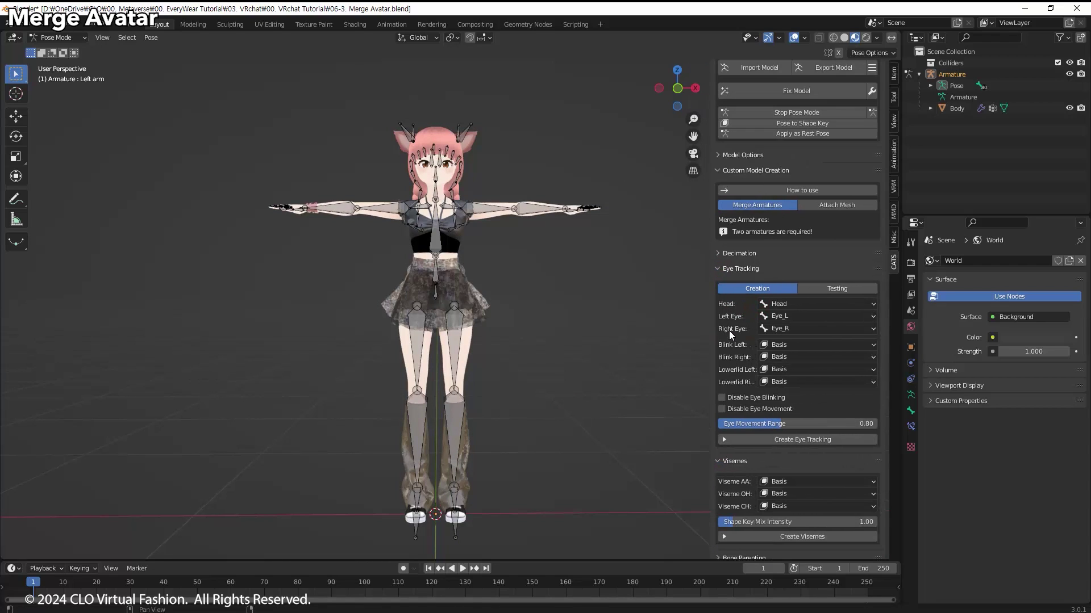
{"action": "scroll", "coordinate": [729, 335], "scroll_direction": "down", "scroll_amount": 2}
{"action": "scroll", "coordinate": [730, 335], "scroll_direction": "down", "scroll_amount": 1}
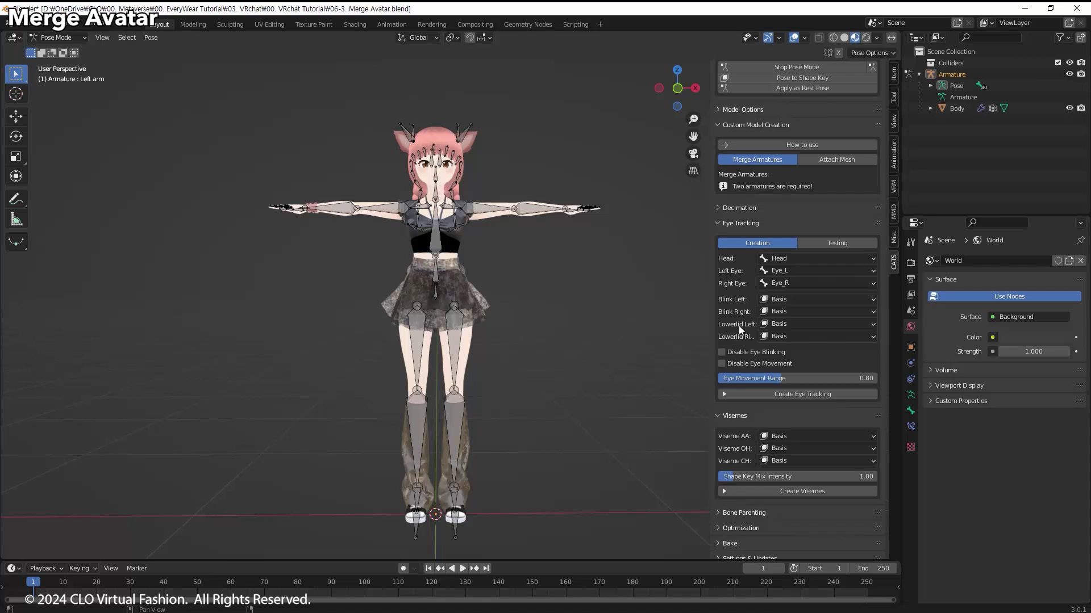
{"action": "left_click", "coordinate": [783, 299]}
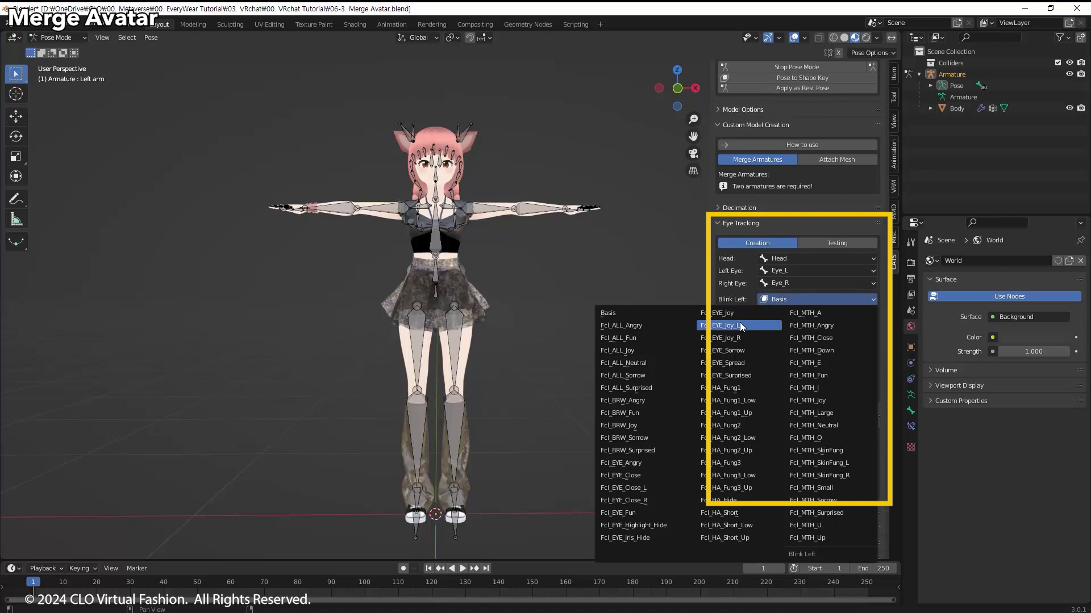
{"action": "left_click", "coordinate": [625, 487]}
{"action": "left_click", "coordinate": [795, 312]}
{"action": "left_click", "coordinate": [641, 510]}
- Assign the viseme shapes: Fcl_MTH_A for AA, Fcl_MTH_U for OH and Fcl_MTH_I for CH
{"action": "left_click", "coordinate": [818, 437]}
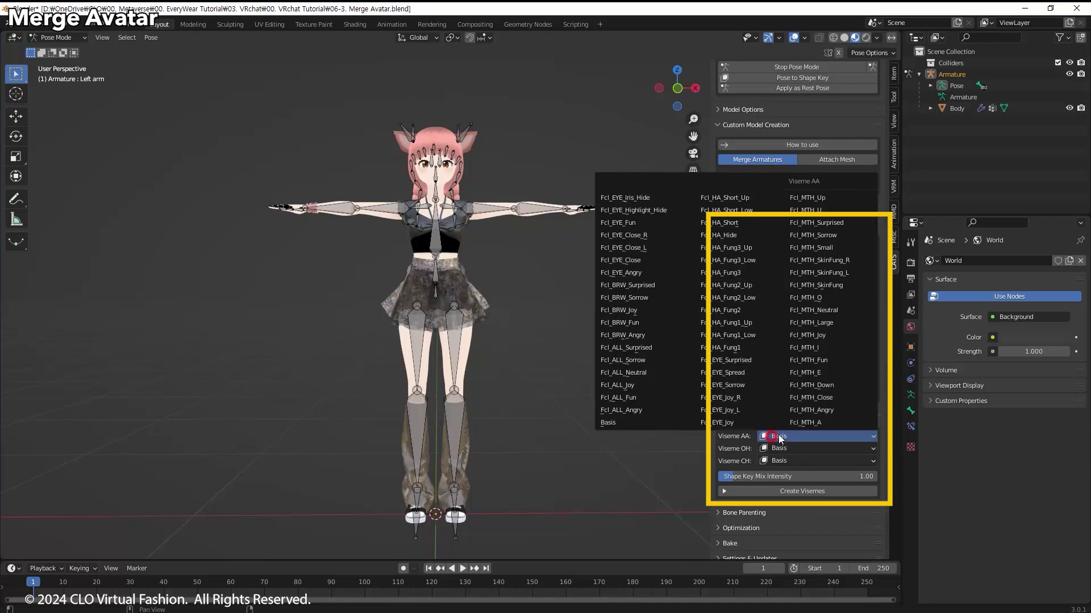
{"action": "left_click", "coordinate": [805, 423]}
{"action": "left_click", "coordinate": [818, 448]}
{"action": "left_click", "coordinate": [806, 222]}
{"action": "left_click", "coordinate": [818, 461]}
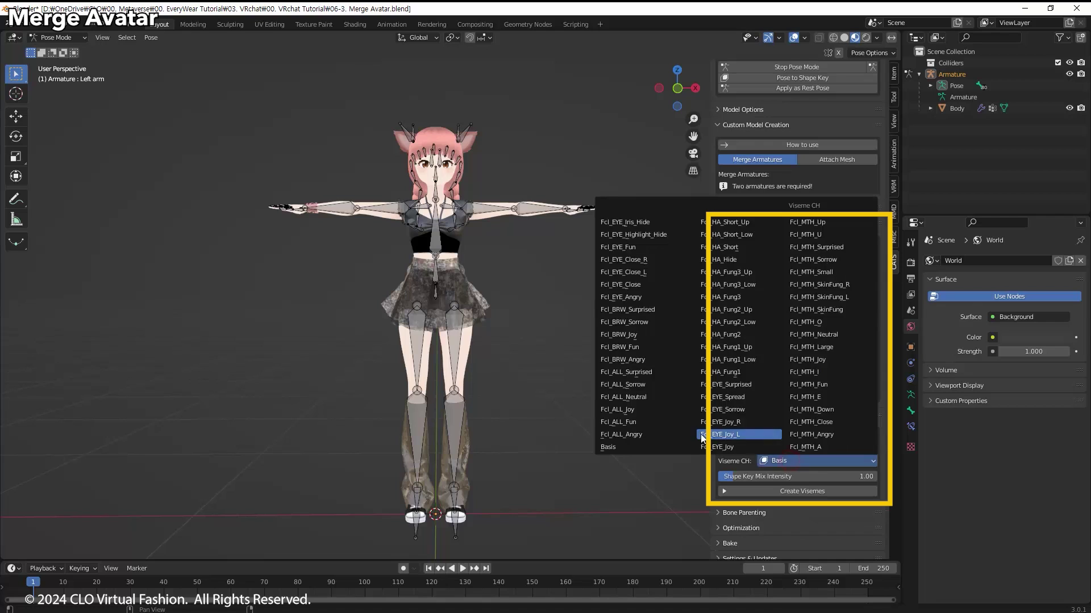
{"action": "left_click", "coordinate": [818, 346]}
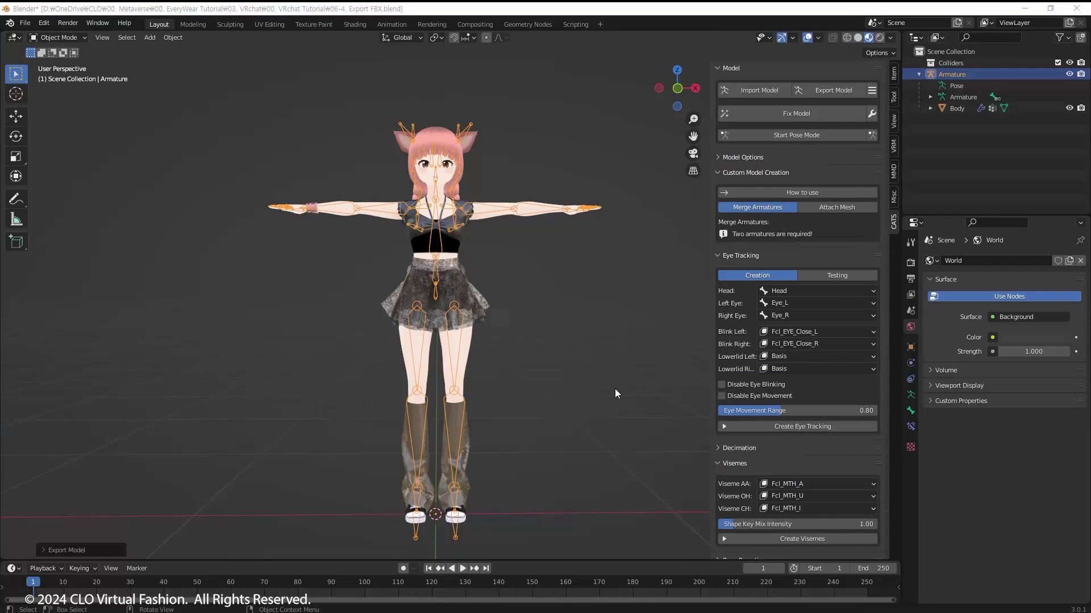
- Export the combined model as Export_Blender.fbx with Path Mode set to Copy
{"action": "left_click", "coordinate": [615, 390]}
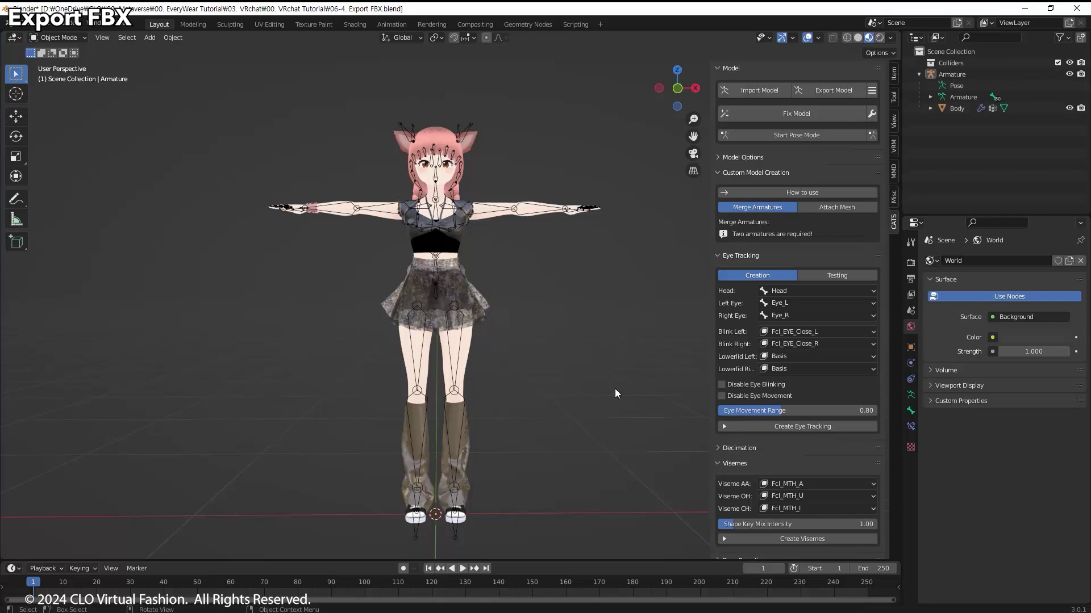
{"action": "left_click", "coordinate": [833, 90]}
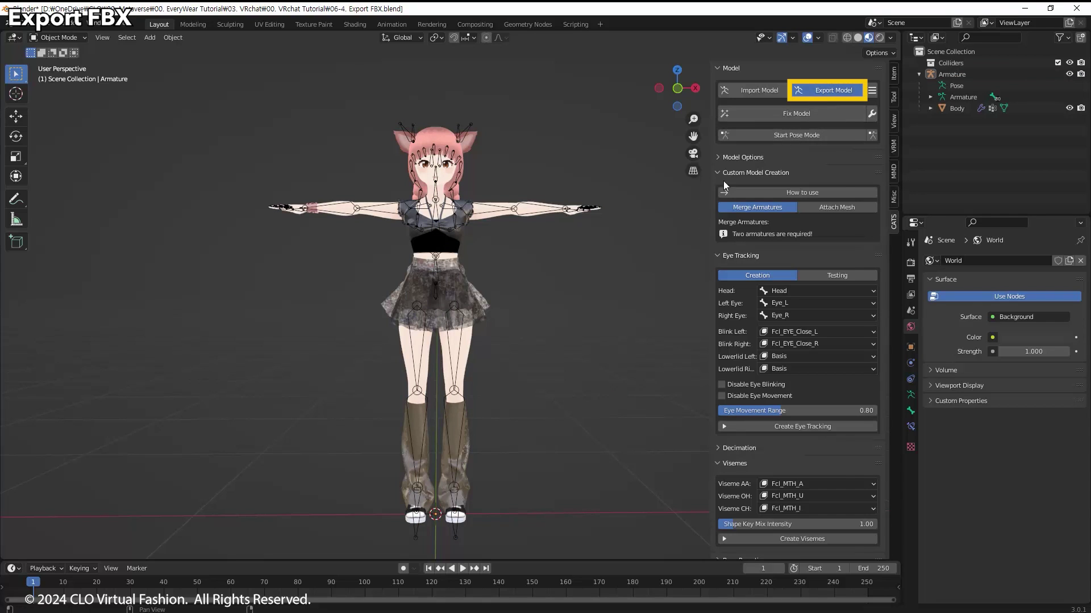
{"action": "left_click", "coordinate": [447, 503]}
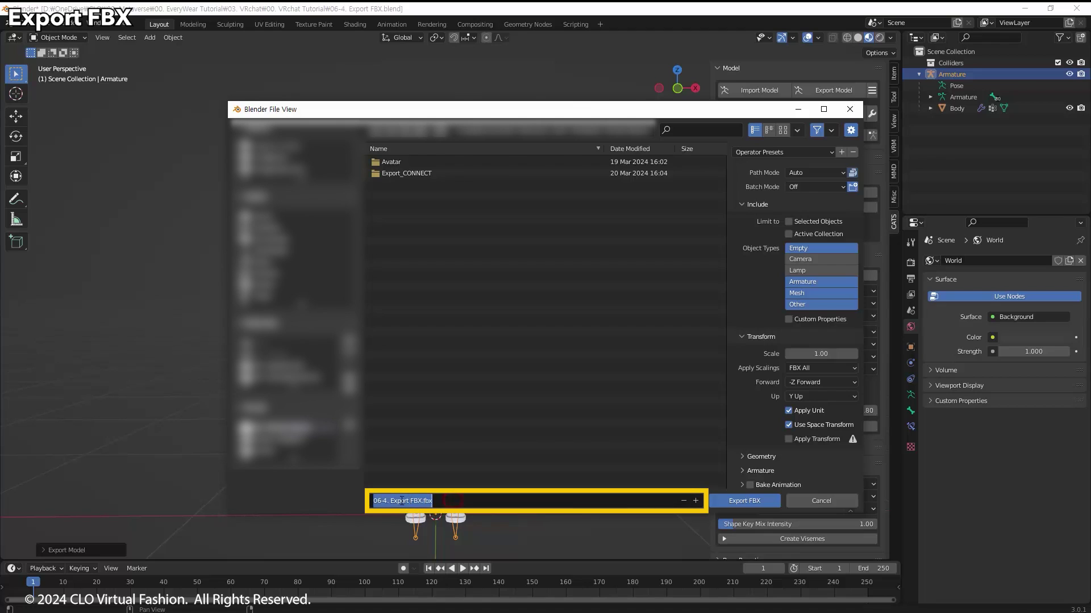
{"action": "type", "text": "Export_Blender"}
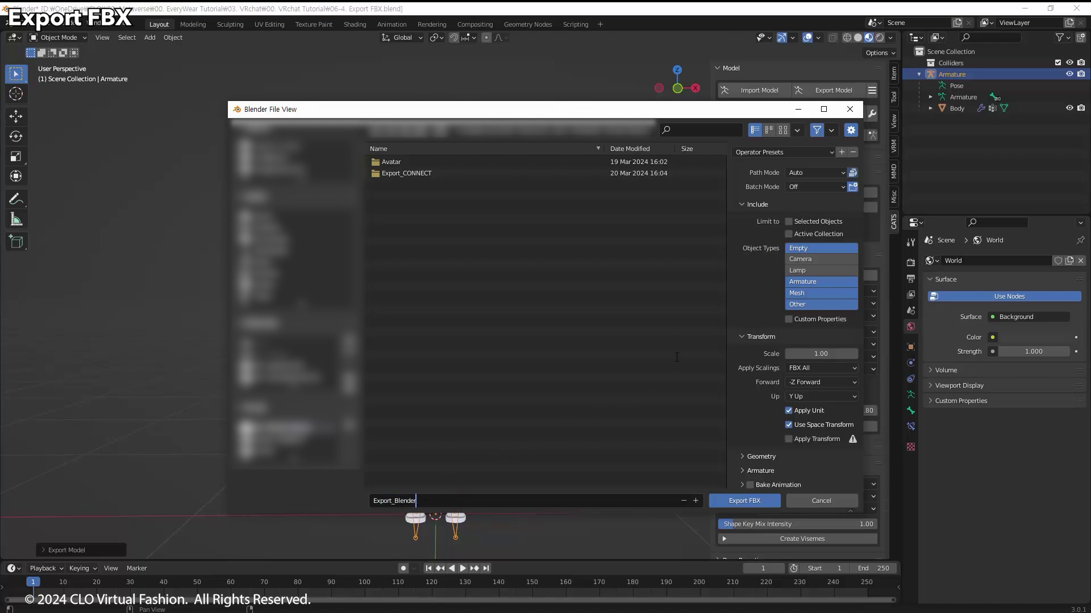
{"action": "left_click", "coordinate": [806, 171]}
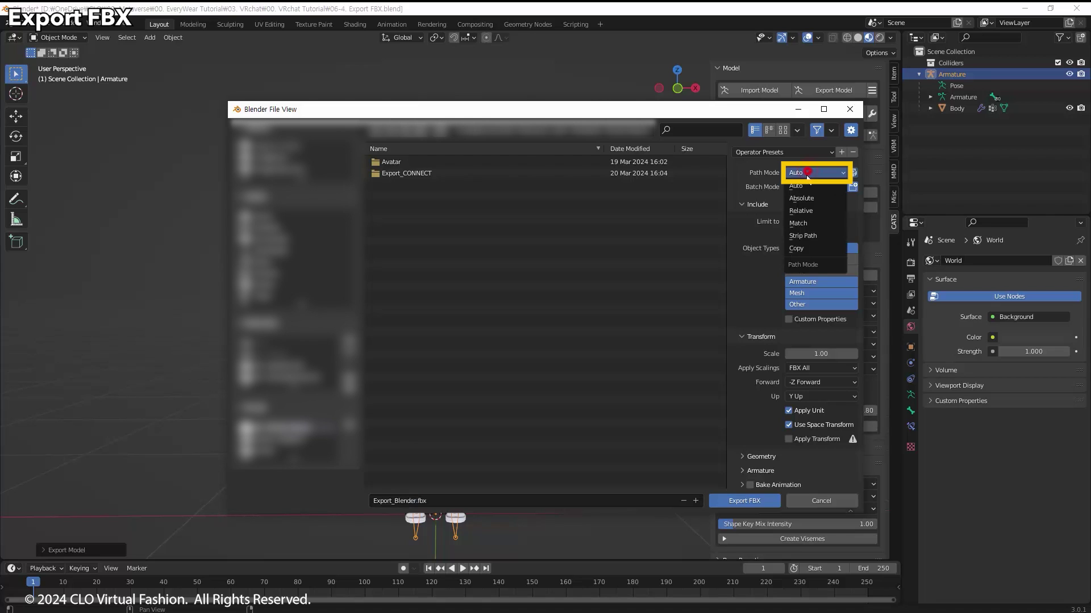
{"action": "left_click", "coordinate": [793, 249]}
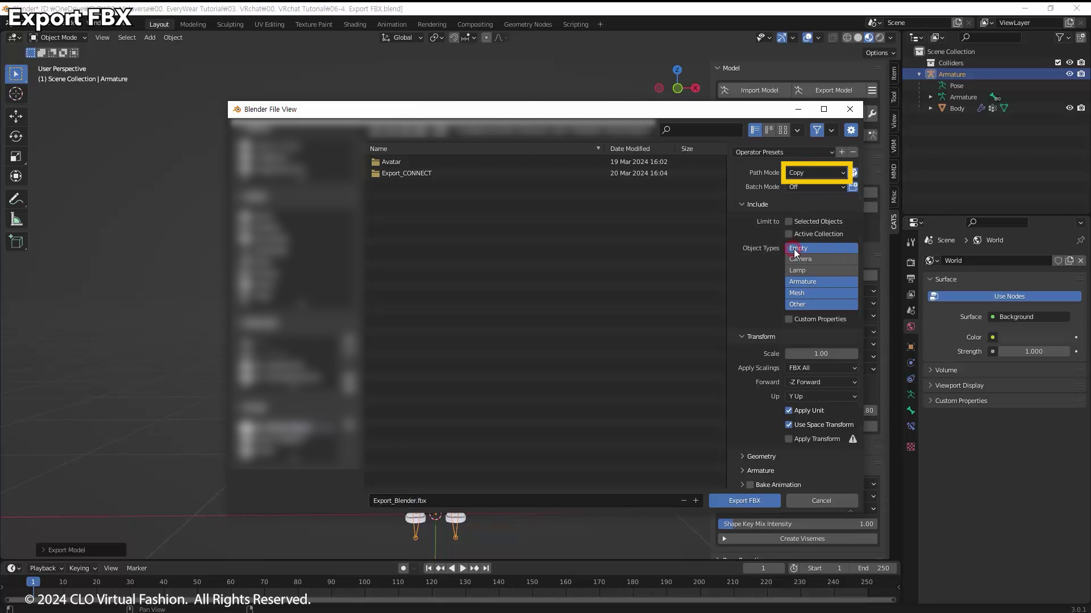
{"action": "left_click", "coordinate": [761, 503]}
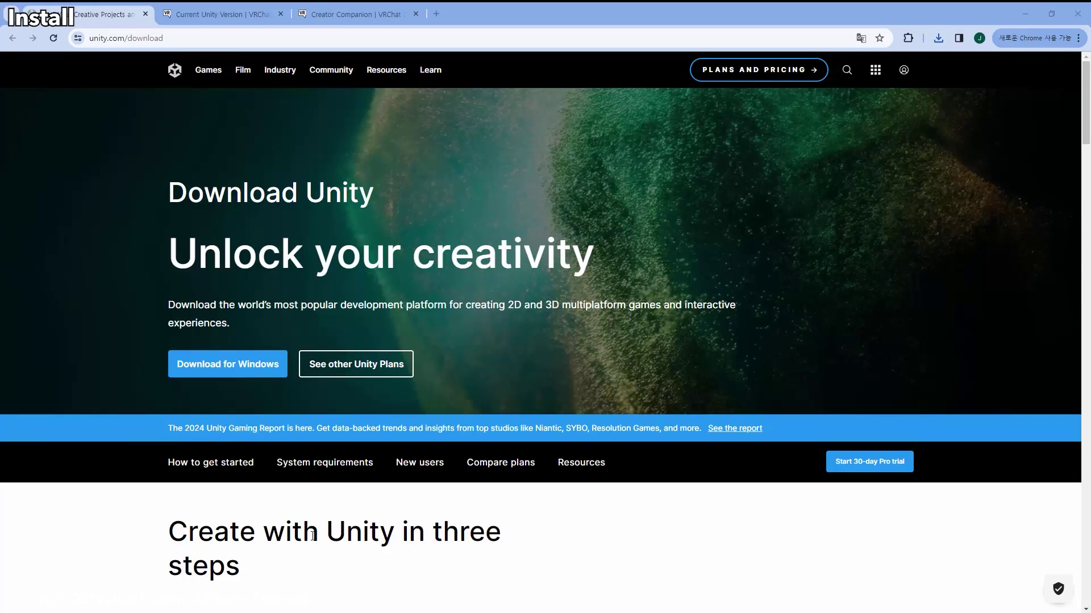
- In the browser, download Unity Hub for Windows and look up the current Unity version used by VRChat
{"action": "left_click", "coordinate": [235, 366]}
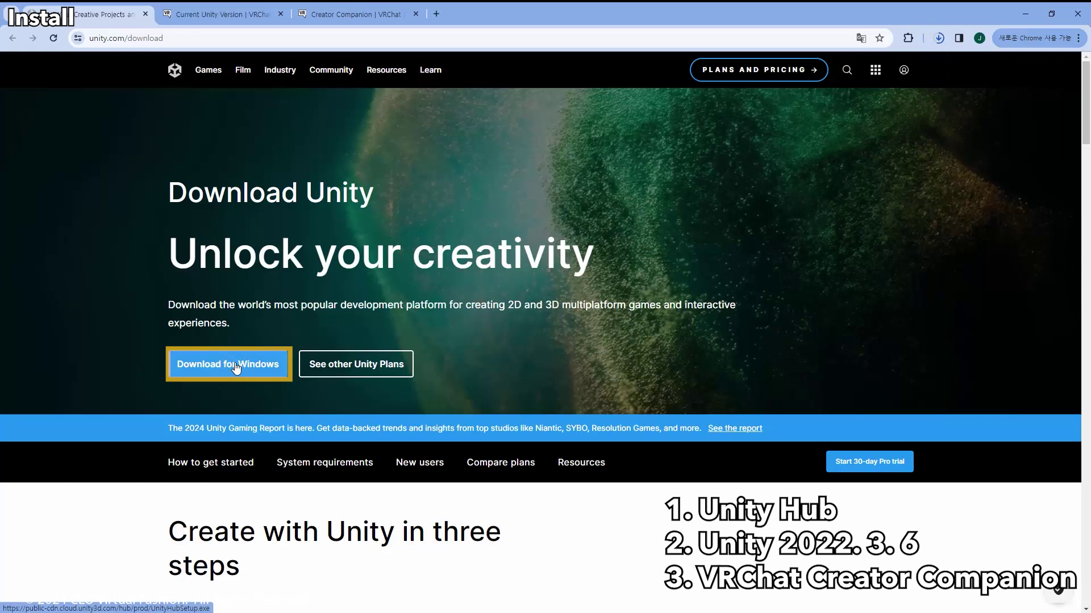
{"action": "left_click", "coordinate": [187, 20]}
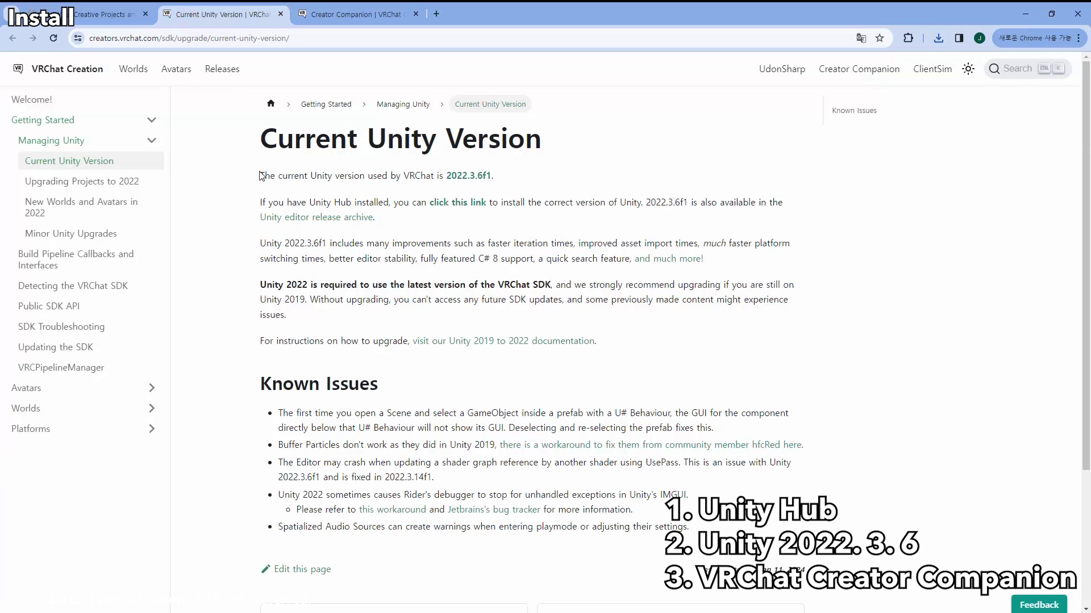
{"action": "left_click_drag", "start_coordinate": [259, 176], "coordinate": [524, 187]}
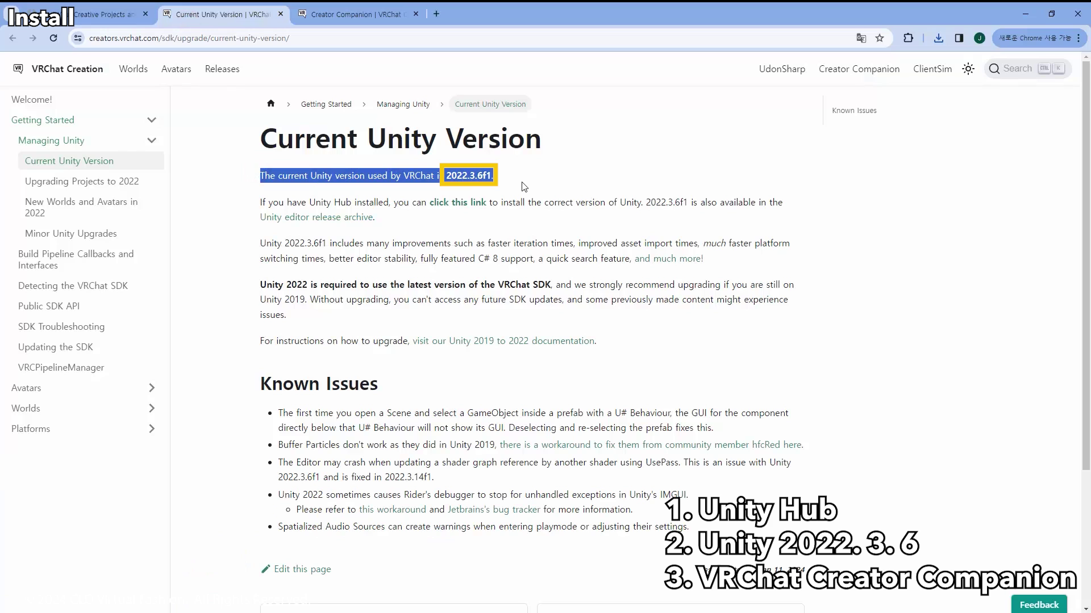
{"action": "left_click", "coordinate": [556, 181]}
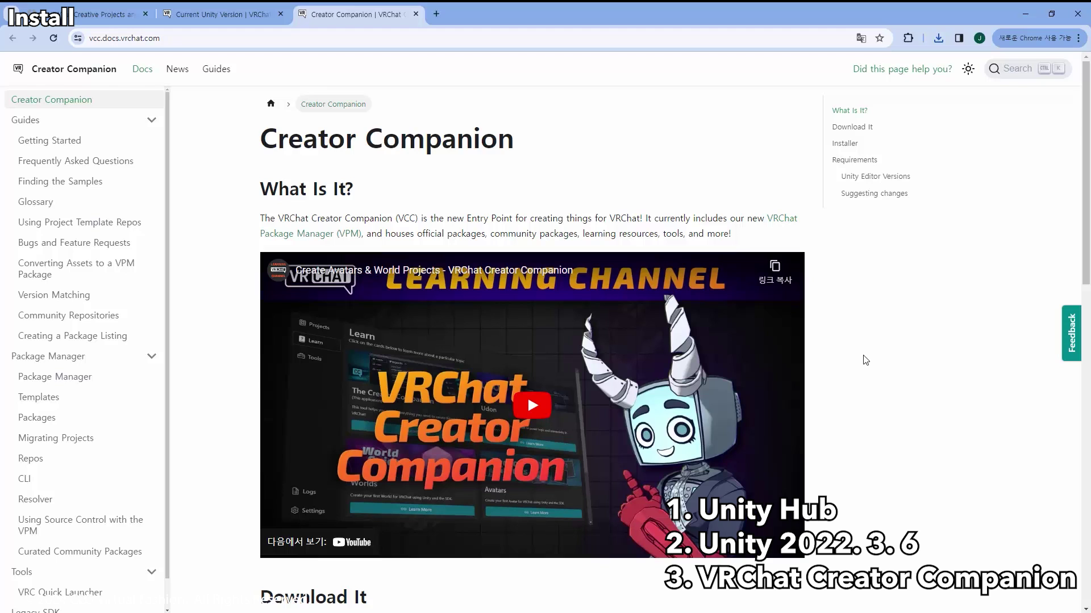
- Download the VRChat Creator Companion from its direct download URL on the documentation page
{"action": "scroll", "coordinate": [864, 360], "scroll_direction": "down", "scroll_amount": 2}
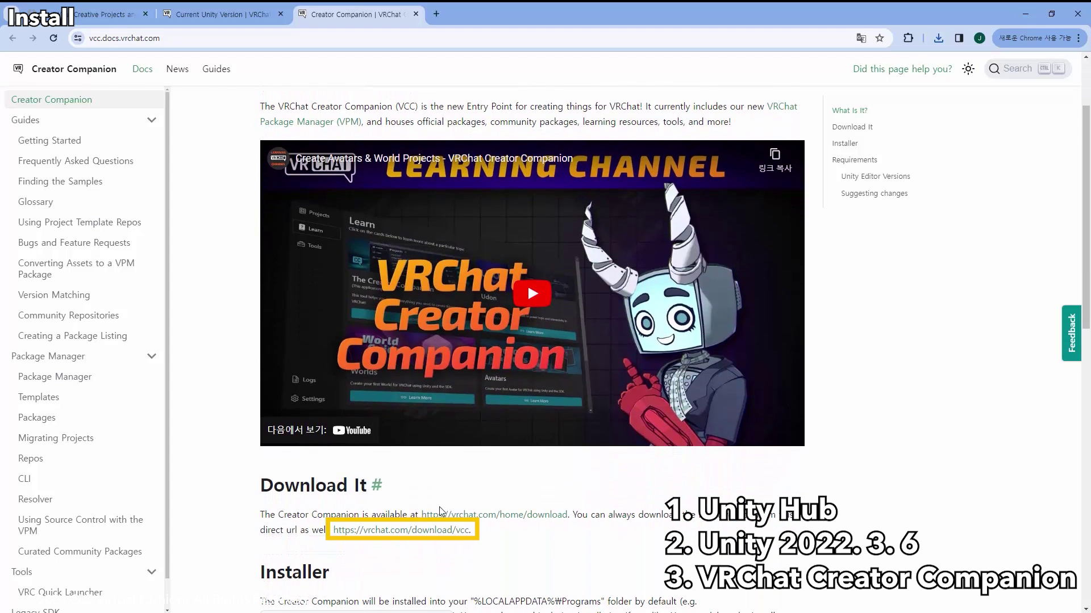
{"action": "left_click", "coordinate": [415, 530]}
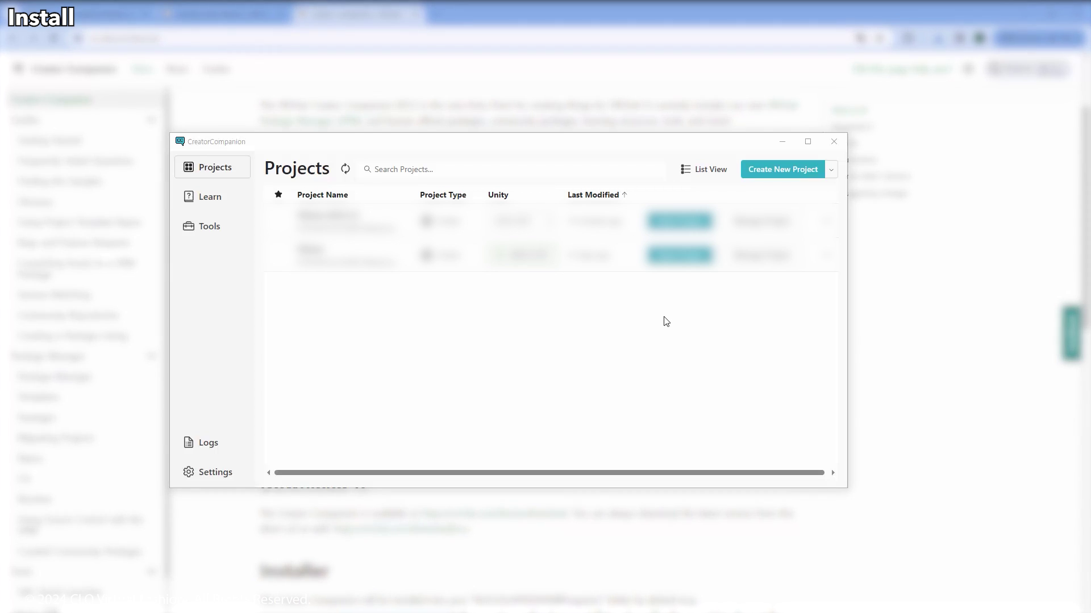
- In Creator Companion, create a Unity 2022 Avatar Project named "VRrchat tutorial" and open it in Unity
{"action": "left_click", "coordinate": [807, 171]}
{"action": "left_click", "coordinate": [566, 250]}
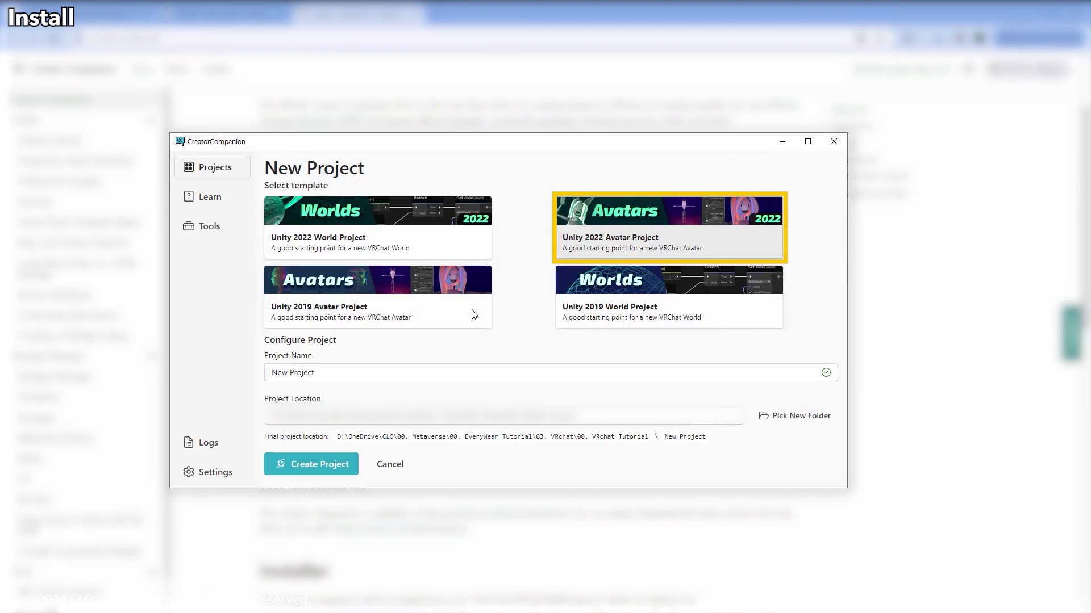
{"action": "left_click", "coordinate": [316, 372]}
{"action": "key", "text": "ctrl+a"}
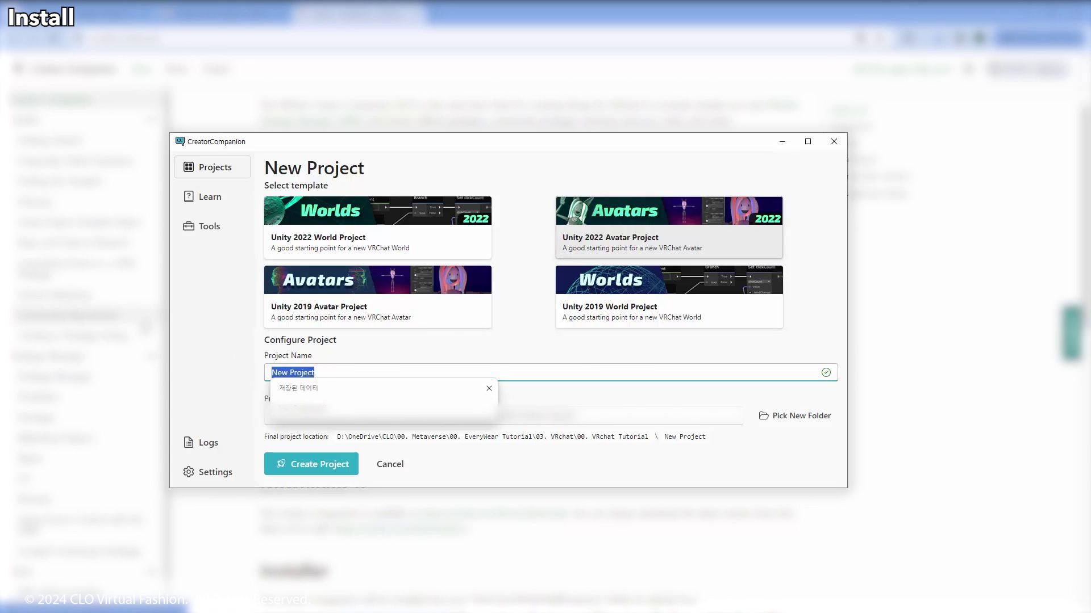
{"action": "type", "text": "VRchat"}
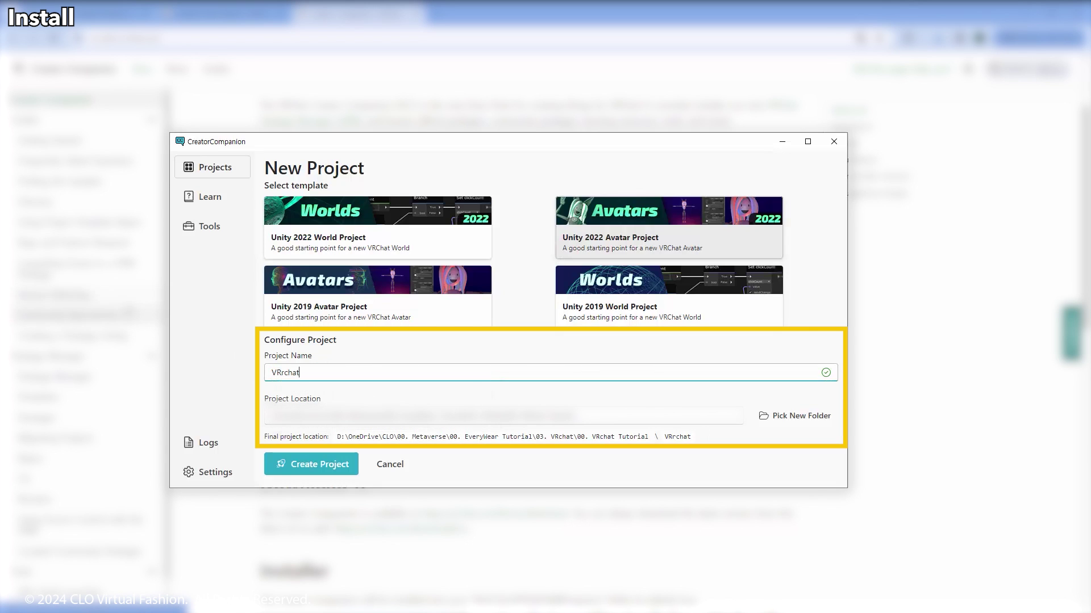
{"action": "type", "text": " tutorial"}
{"action": "left_click", "coordinate": [344, 469]}
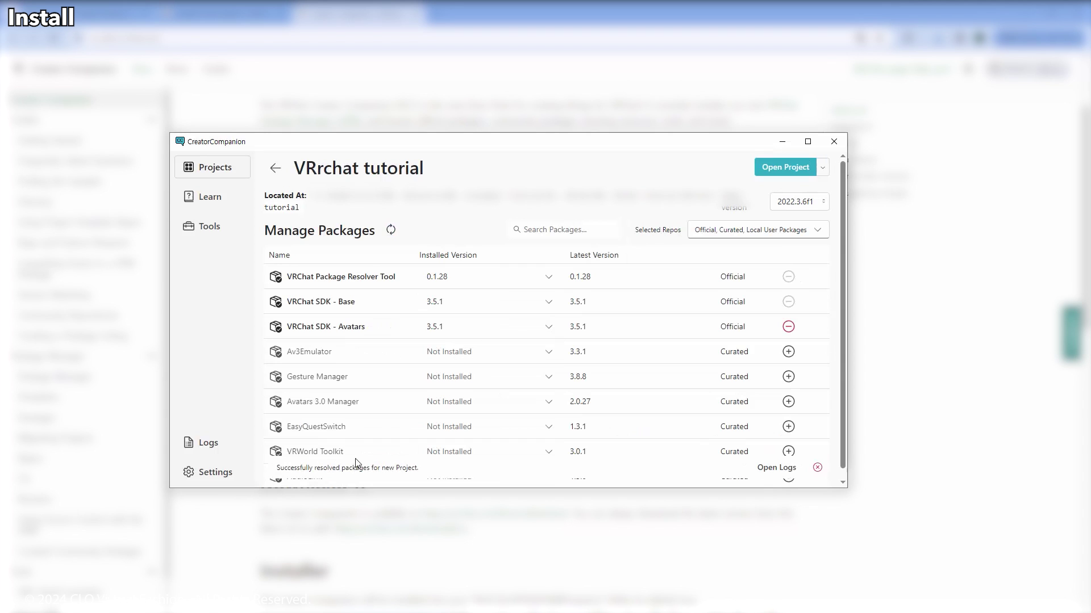
{"action": "left_click", "coordinate": [772, 170]}
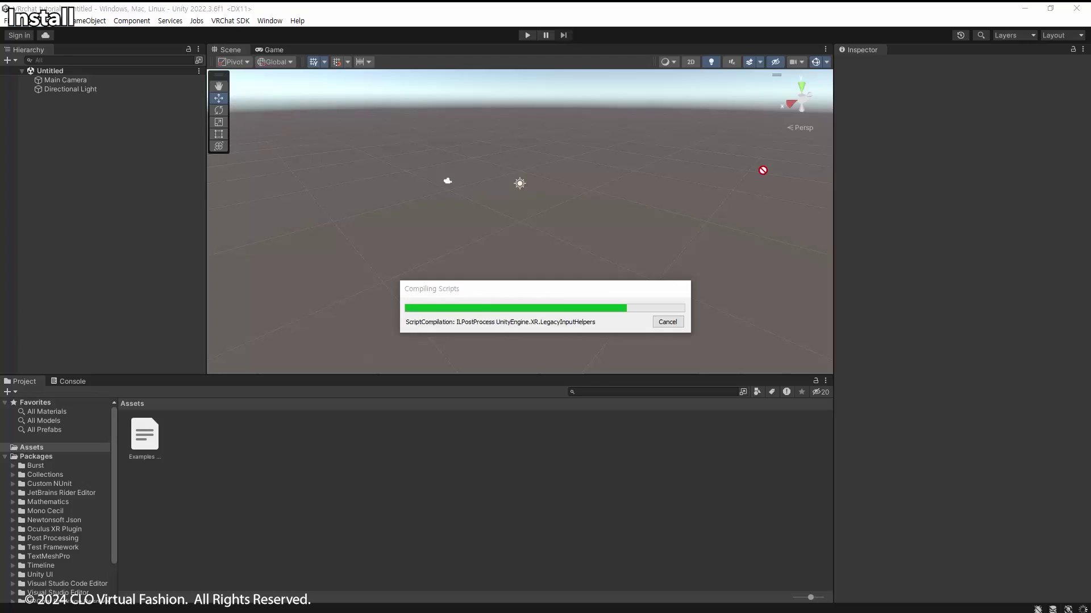
{"action": "left_click", "coordinate": [241, 21]}
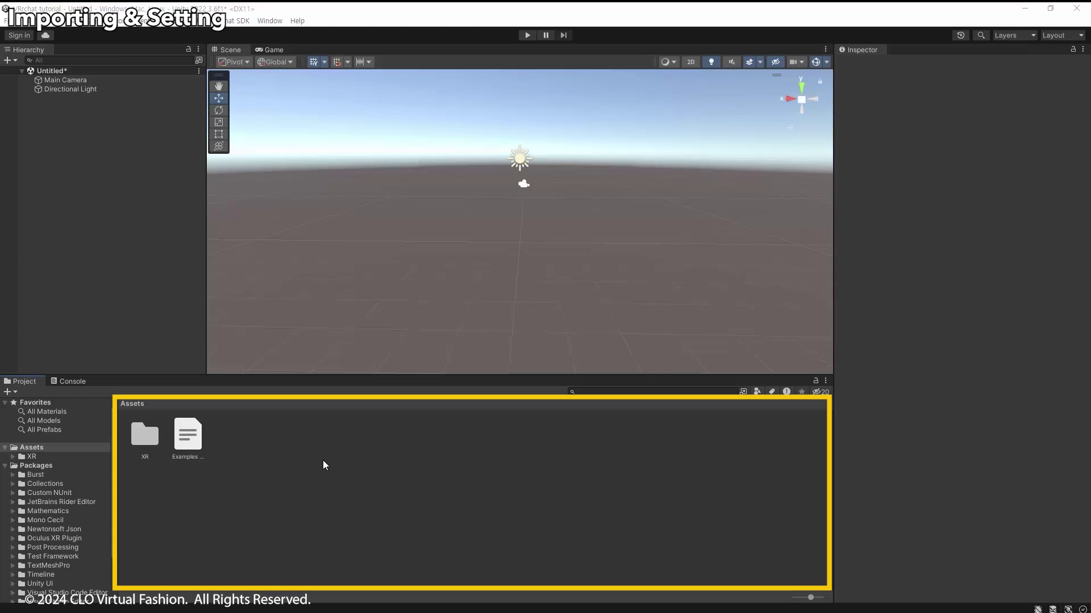
- Create a folder named Model in Assets and import the Export_Blender FBX file into it
{"action": "right_click", "coordinate": [324, 463]}
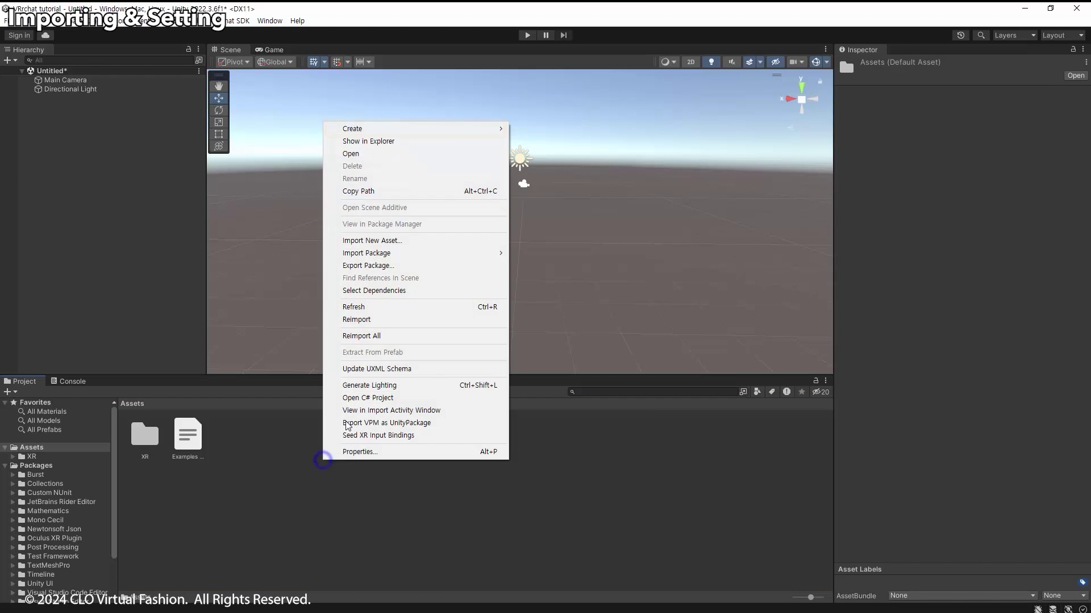
{"action": "left_click", "coordinate": [454, 130]}
{"action": "left_click", "coordinate": [535, 81]}
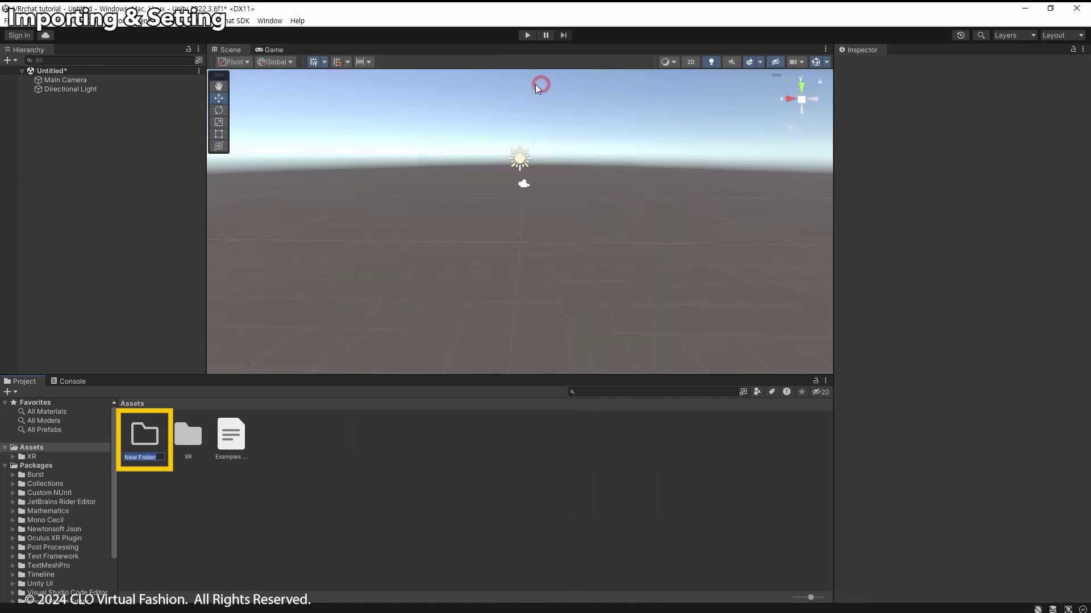
{"action": "type", "text": "Model"}
{"action": "key", "text": "Return"}
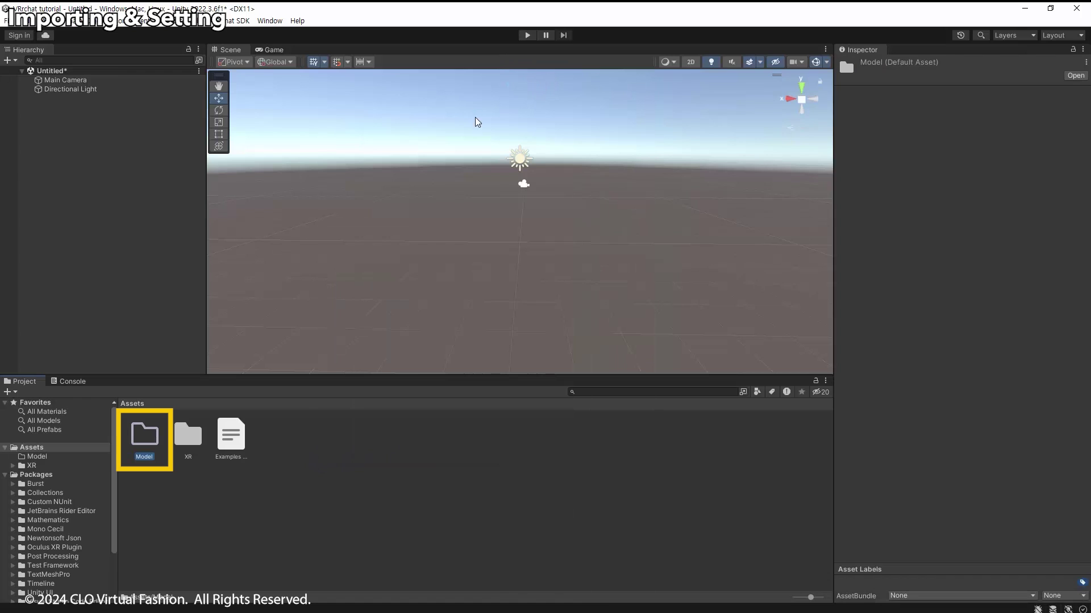
{"action": "double_click", "coordinate": [148, 436]}
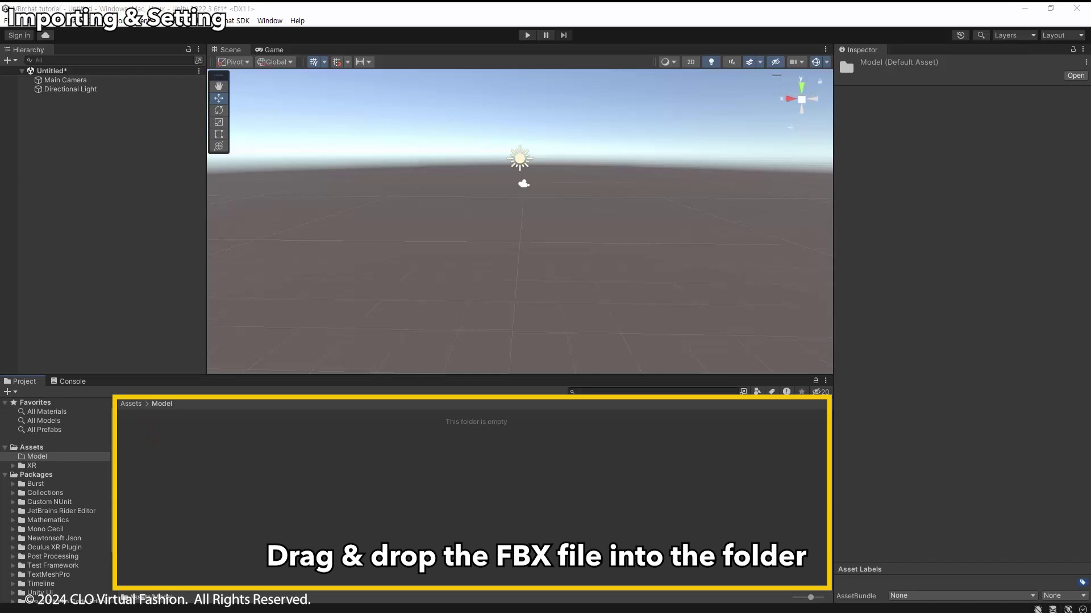
{"action": "left_click_drag", "start_coordinate": [181, 436], "coordinate": [219, 441]}
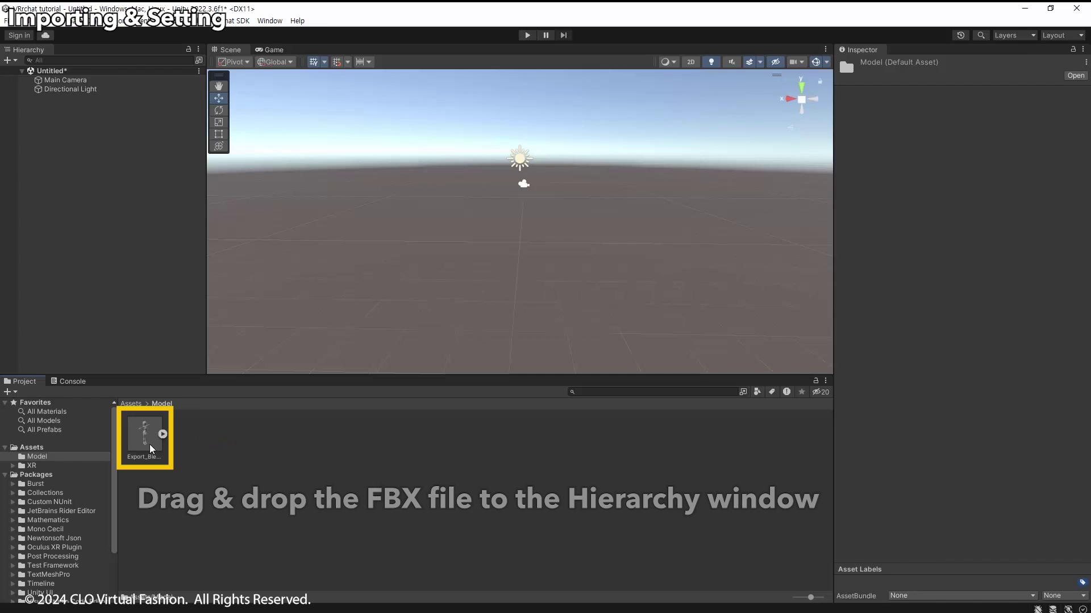
- Add the Export_Blender model to the scene hierarchy and frame it in the Scene view
{"action": "left_click_drag", "start_coordinate": [146, 448], "coordinate": [83, 150]}
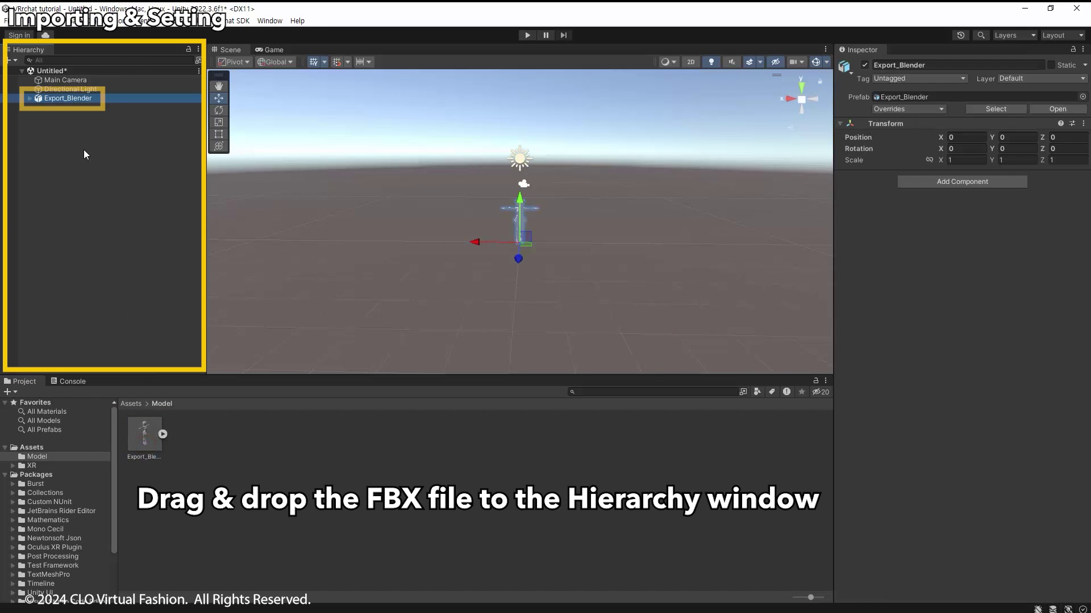
{"action": "left_click", "coordinate": [127, 241]}
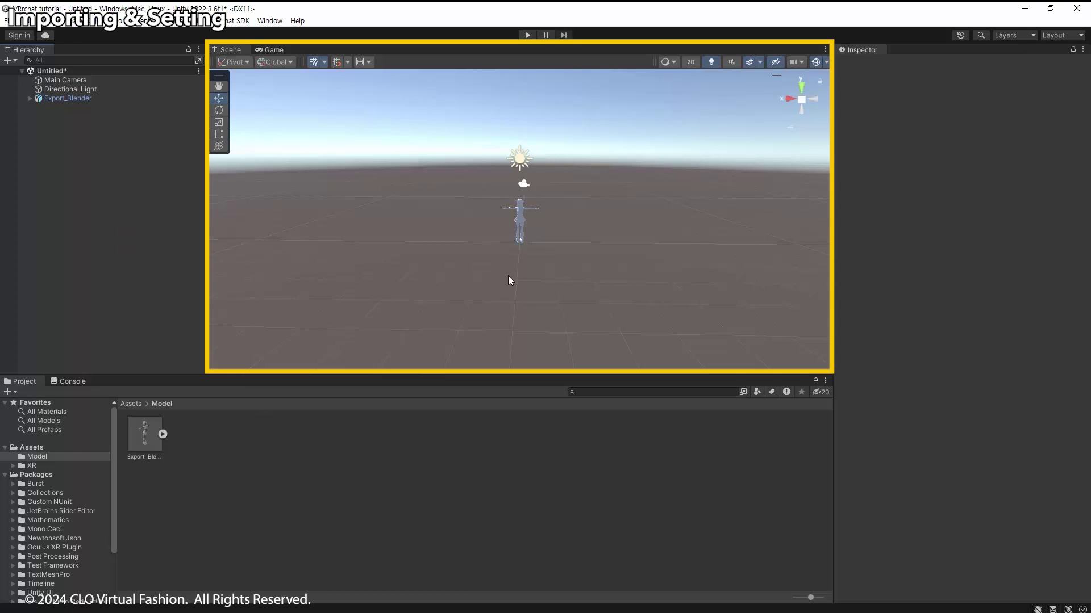
{"action": "scroll", "coordinate": [537, 223], "scroll_direction": "up", "scroll_amount": 3}
{"action": "left_click", "coordinate": [522, 216]}
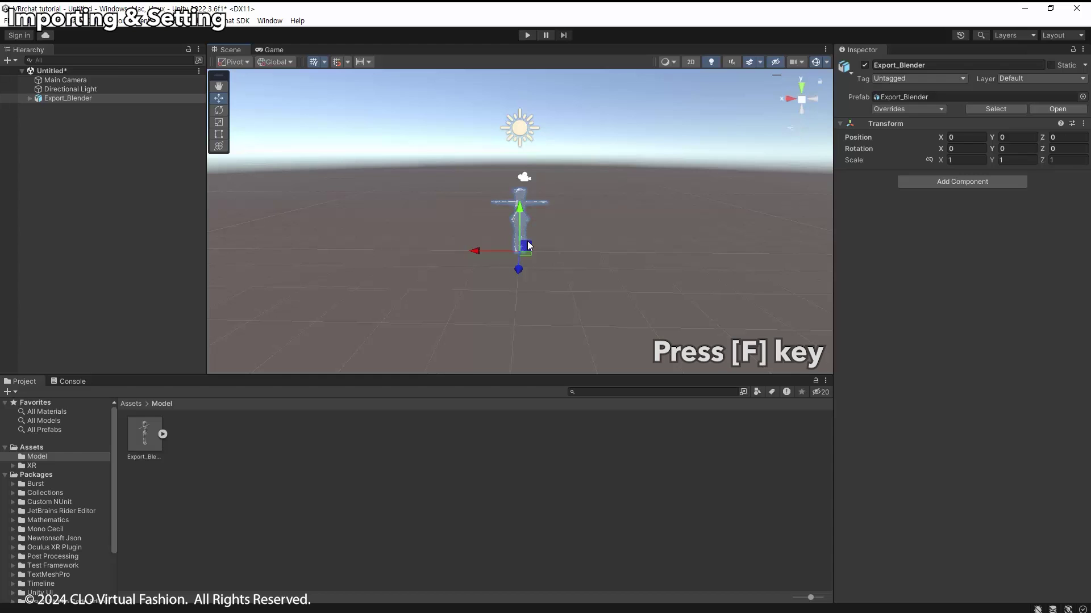
{"action": "key", "text": "f"}
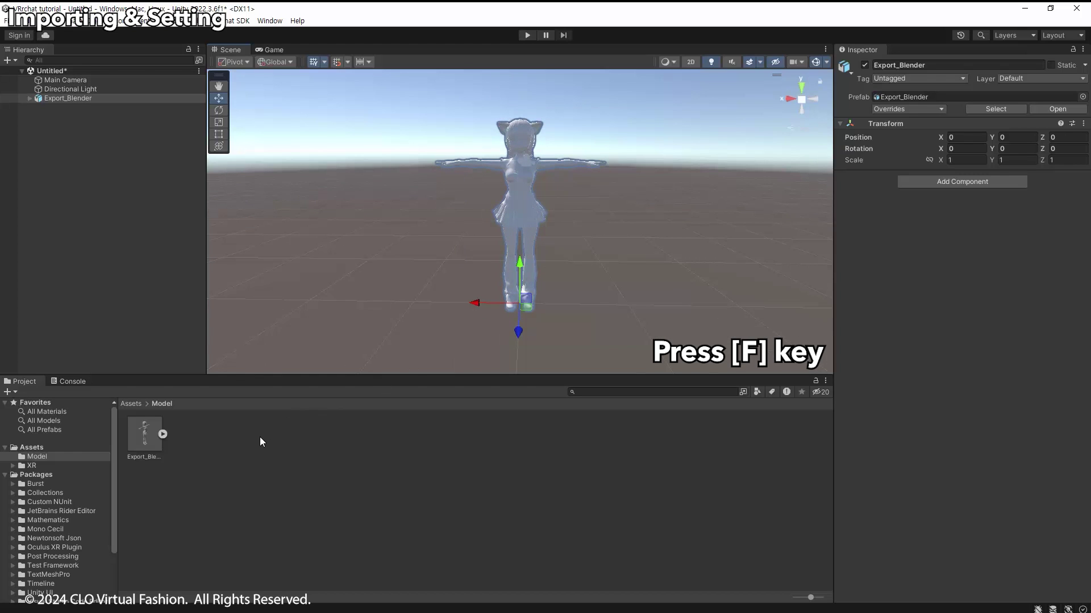
- Set the Export_Blender asset's rig Animation Type to Humanoid and apply the import settings
{"action": "left_click", "coordinate": [142, 445]}
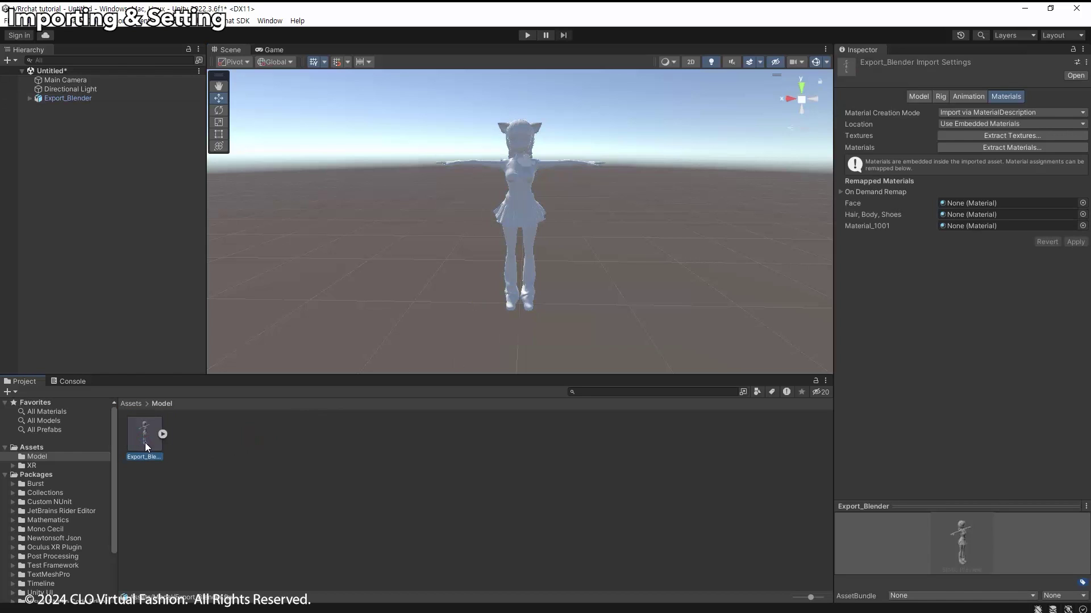
{"action": "left_click", "coordinate": [941, 97]}
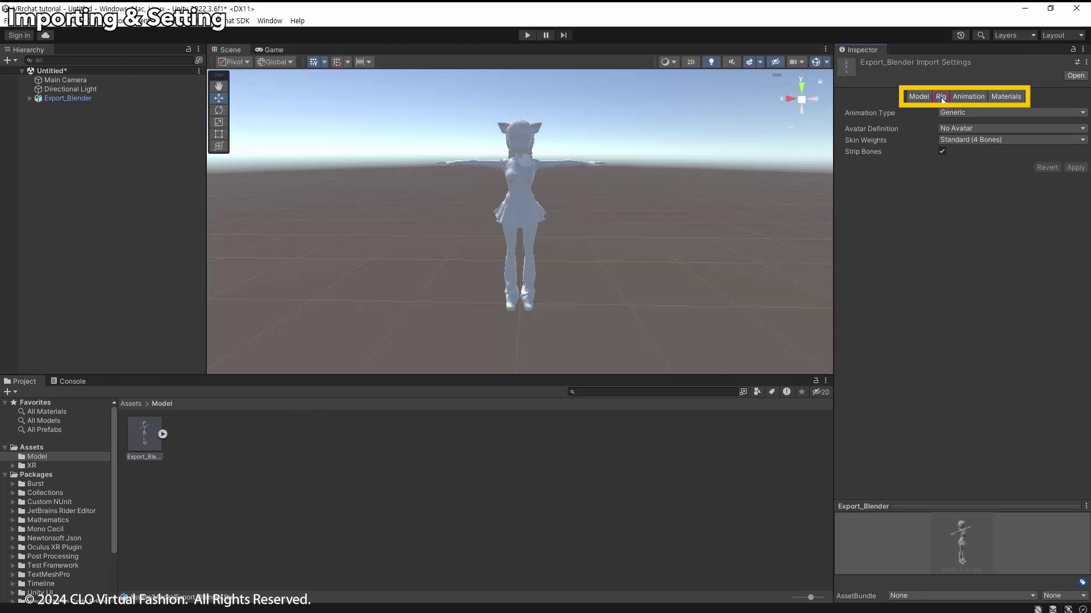
{"action": "left_click", "coordinate": [980, 113]}
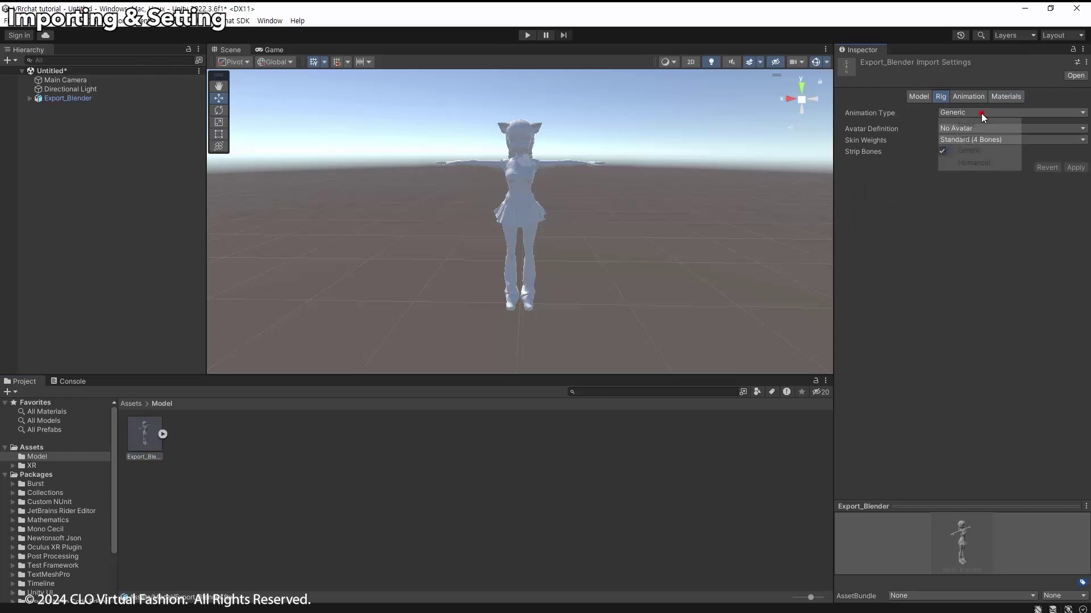
{"action": "left_click", "coordinate": [990, 162]}
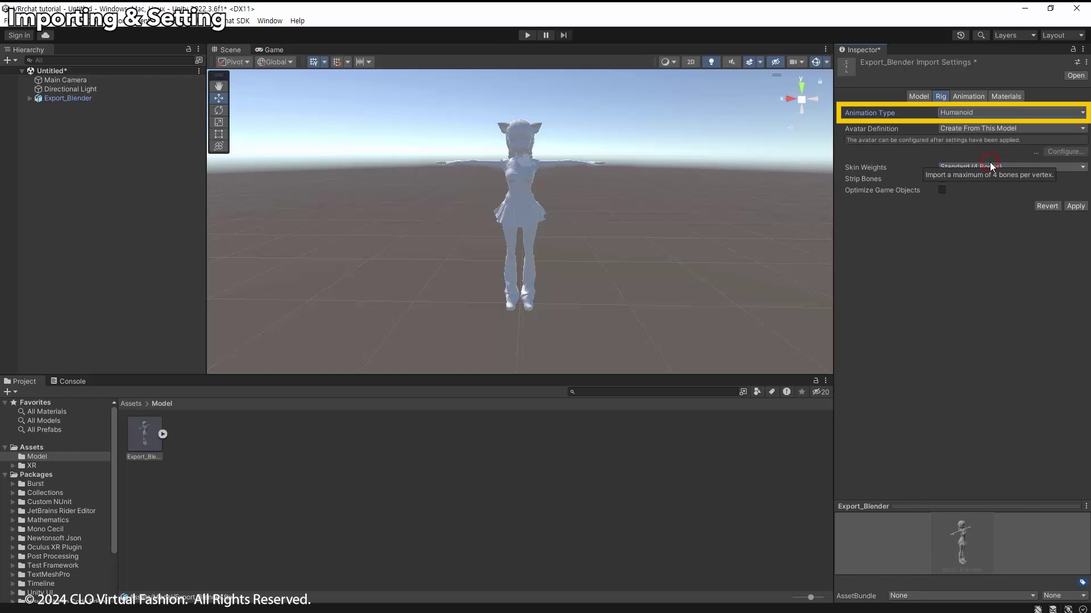
{"action": "left_click", "coordinate": [1075, 206]}
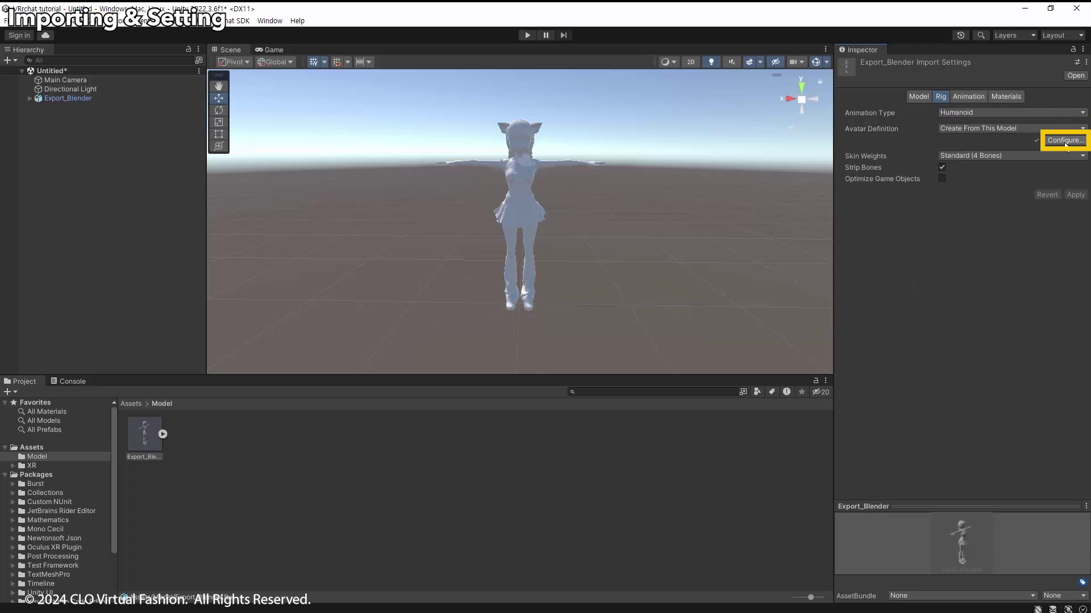
- Examine the humanoid bone mapping in the Export_Blender avatar configuration and close the configuration
{"action": "left_click", "coordinate": [1065, 141]}
{"action": "scroll", "coordinate": [946, 386], "scroll_direction": "down", "scroll_amount": 3}
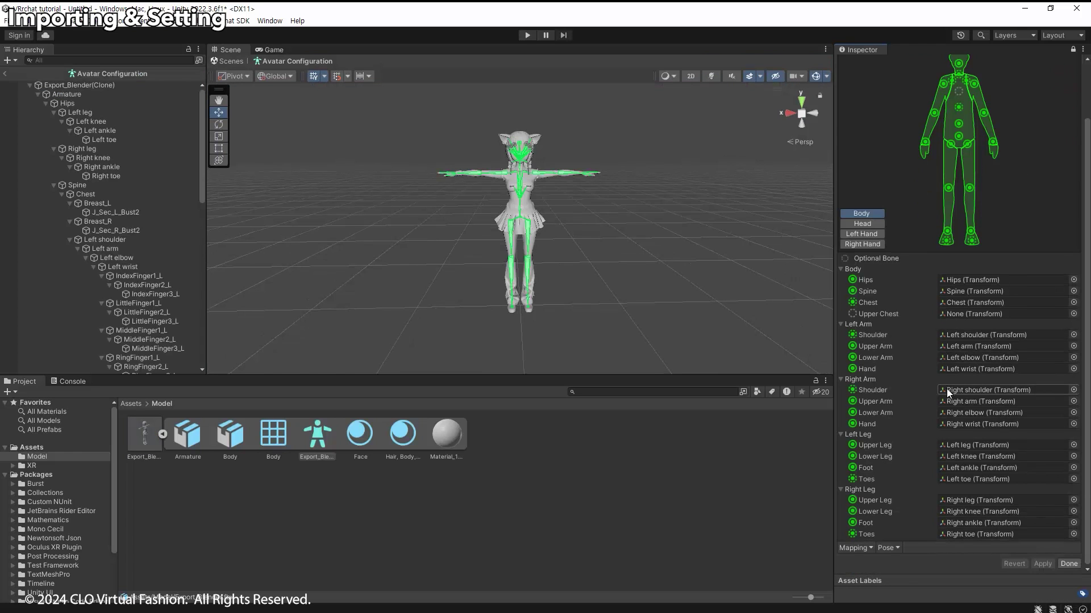
{"action": "left_click", "coordinate": [1068, 564]}
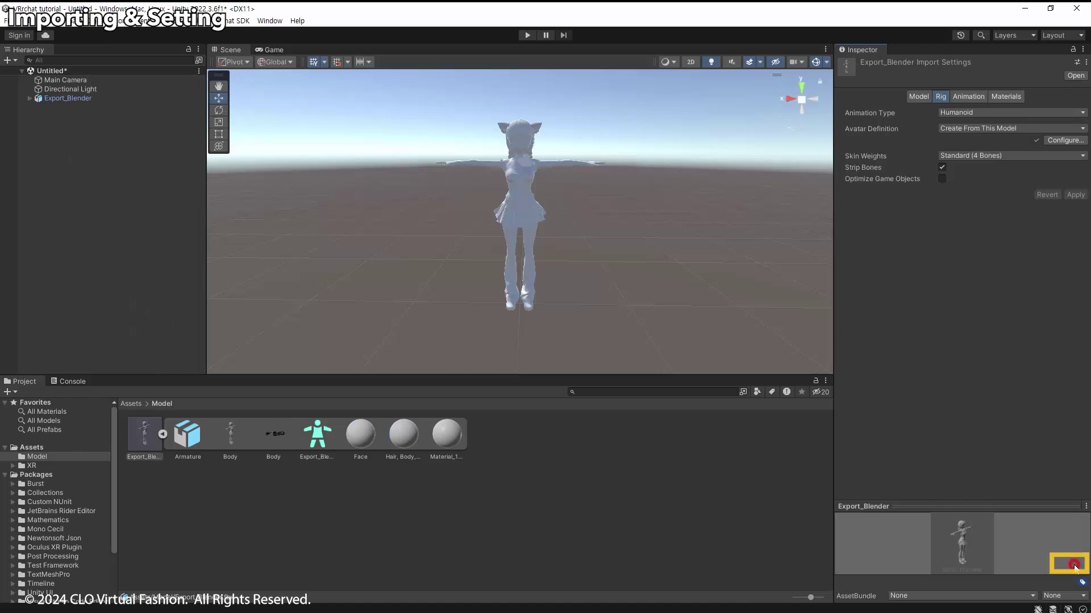
{"action": "left_click", "coordinate": [740, 474]}
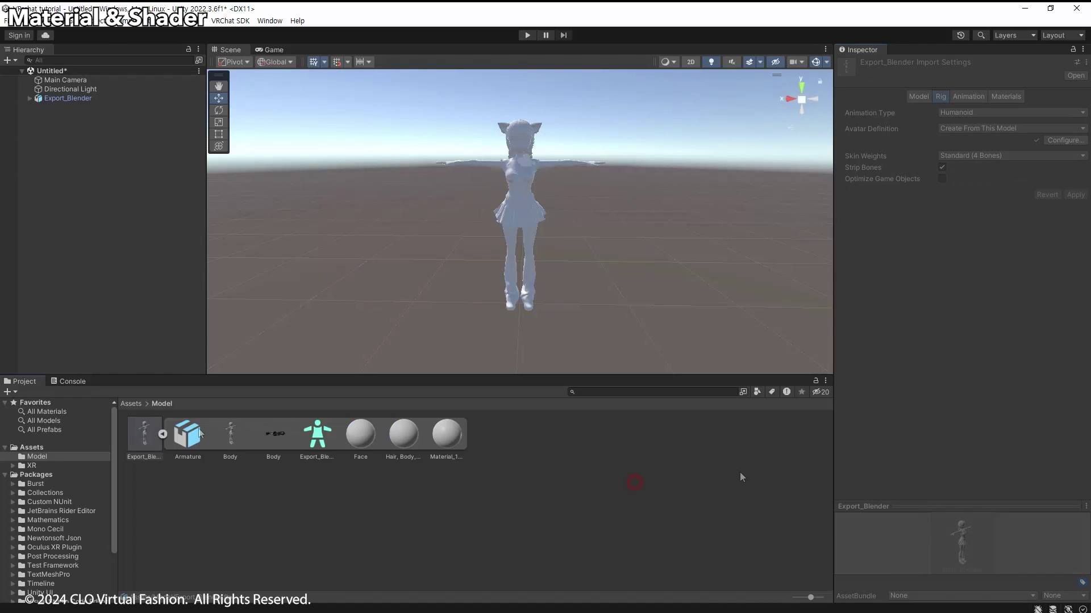
- Extract the Export_Blender textures into the Model folder and fix the normal map setting for UnifiedTexture_normal_1001.png
{"action": "left_click", "coordinate": [152, 434]}
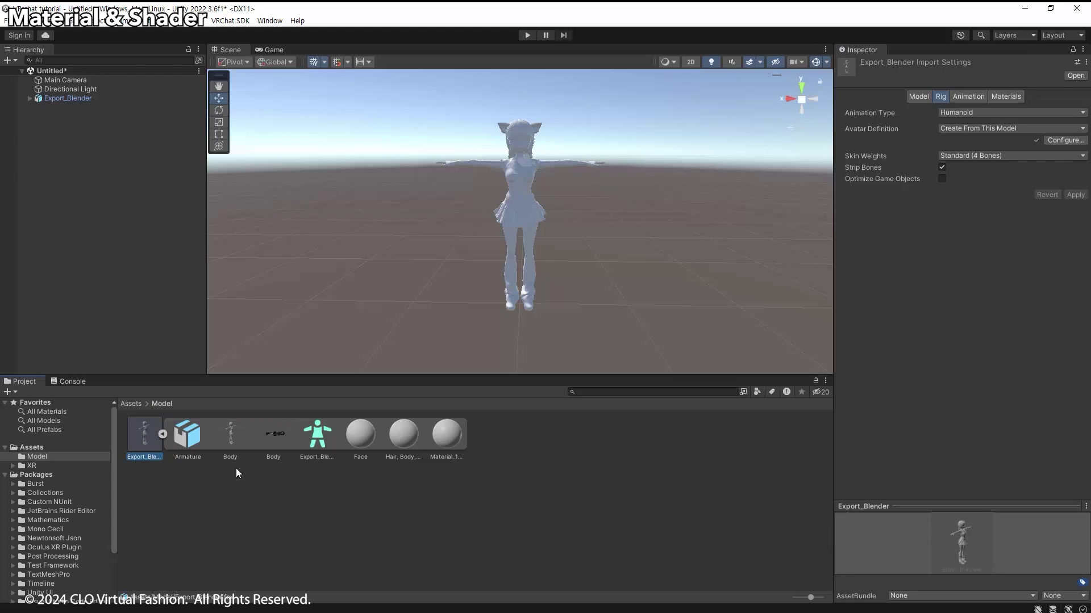
{"action": "left_click", "coordinate": [1013, 96]}
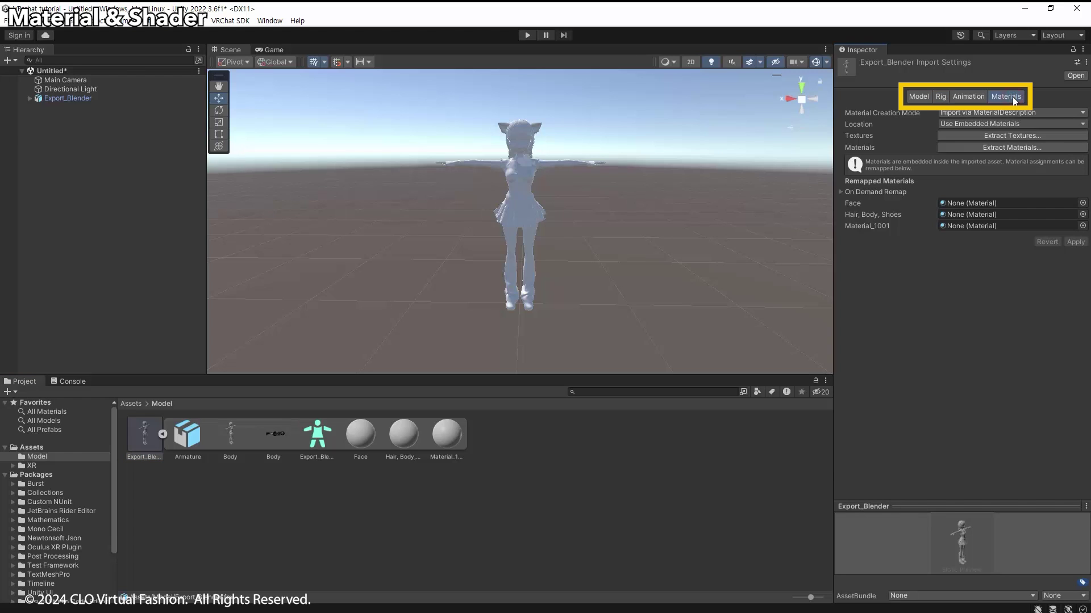
{"action": "left_click", "coordinate": [1058, 137]}
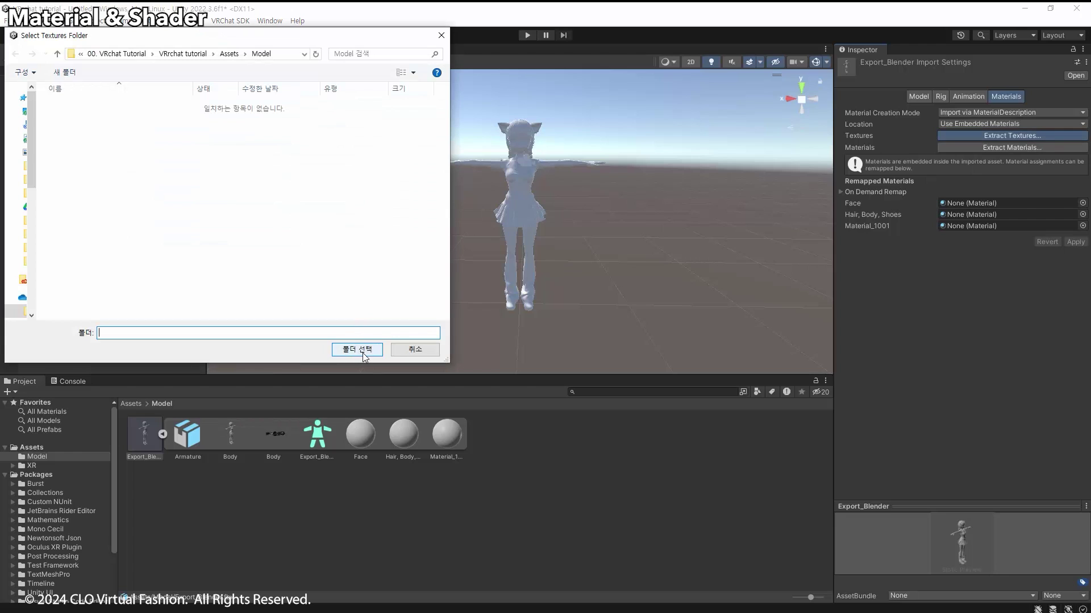
{"action": "left_click", "coordinate": [362, 353]}
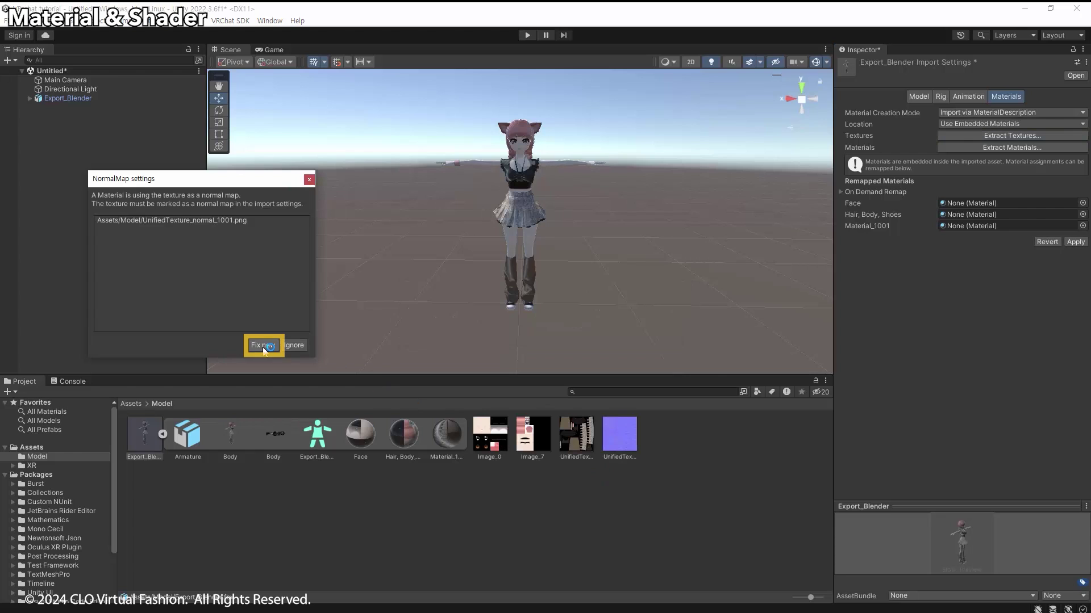
{"action": "left_click", "coordinate": [262, 347]}
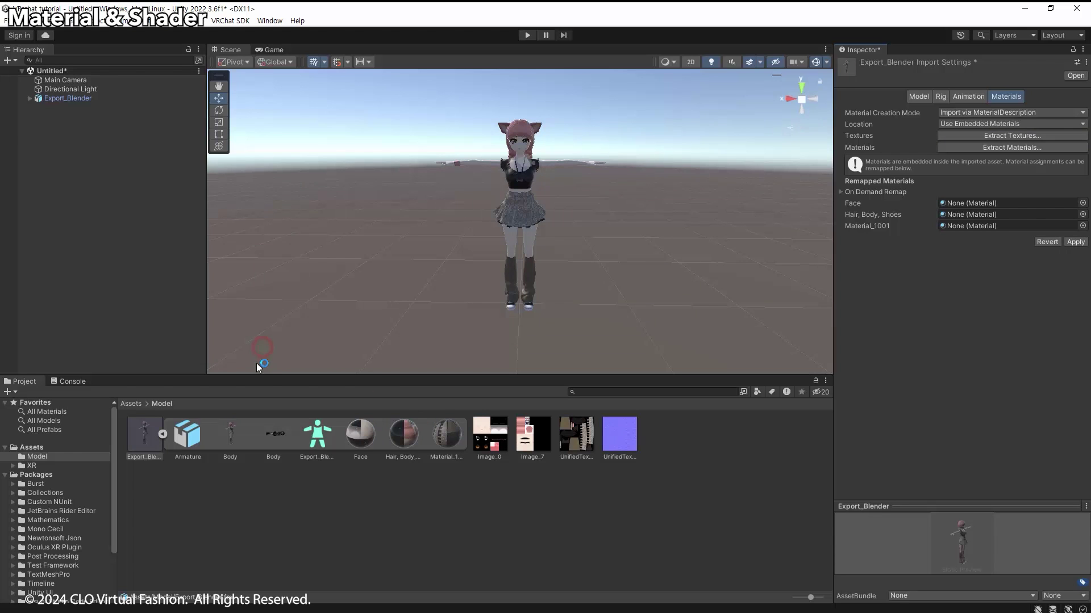
- Extract the Export_Blender materials into the Model folder and save the unapplied import settings
{"action": "left_click", "coordinate": [1011, 148]}
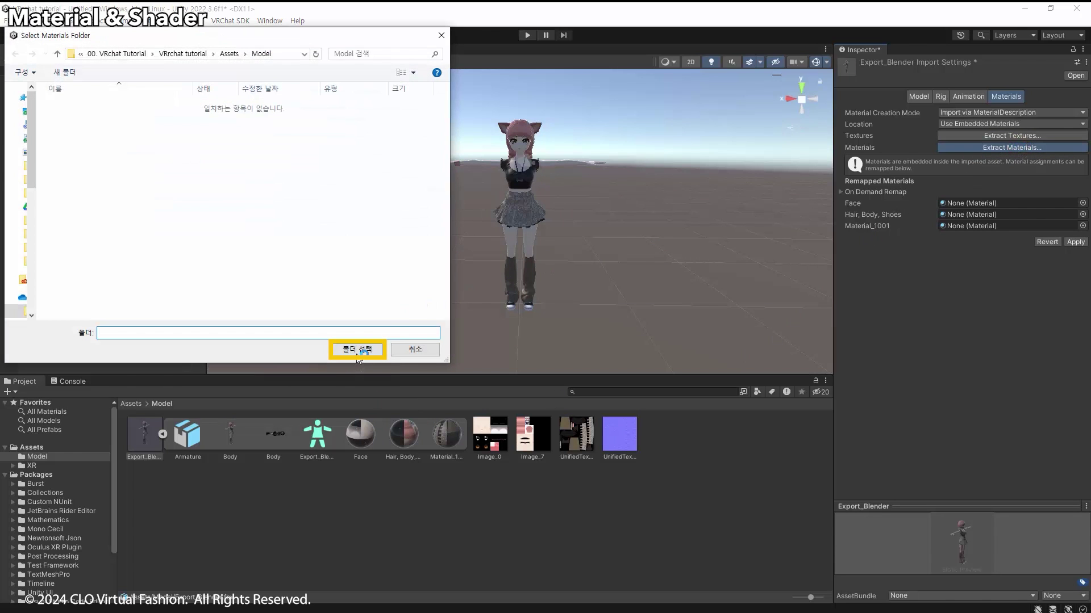
{"action": "left_click", "coordinate": [357, 349]}
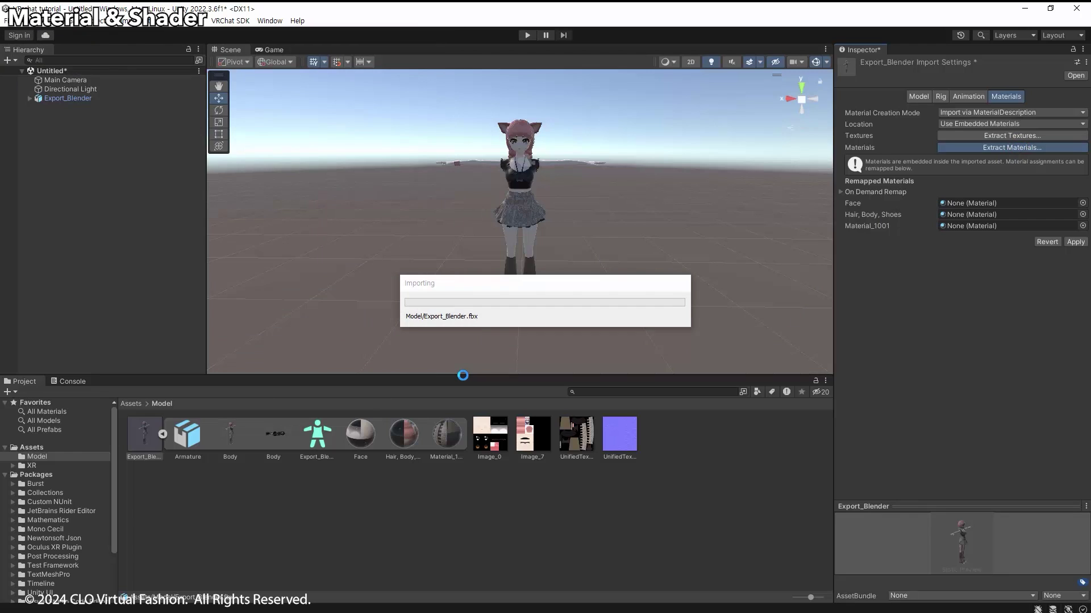
{"action": "left_click", "coordinate": [162, 434]}
{"action": "left_click", "coordinate": [225, 483]}
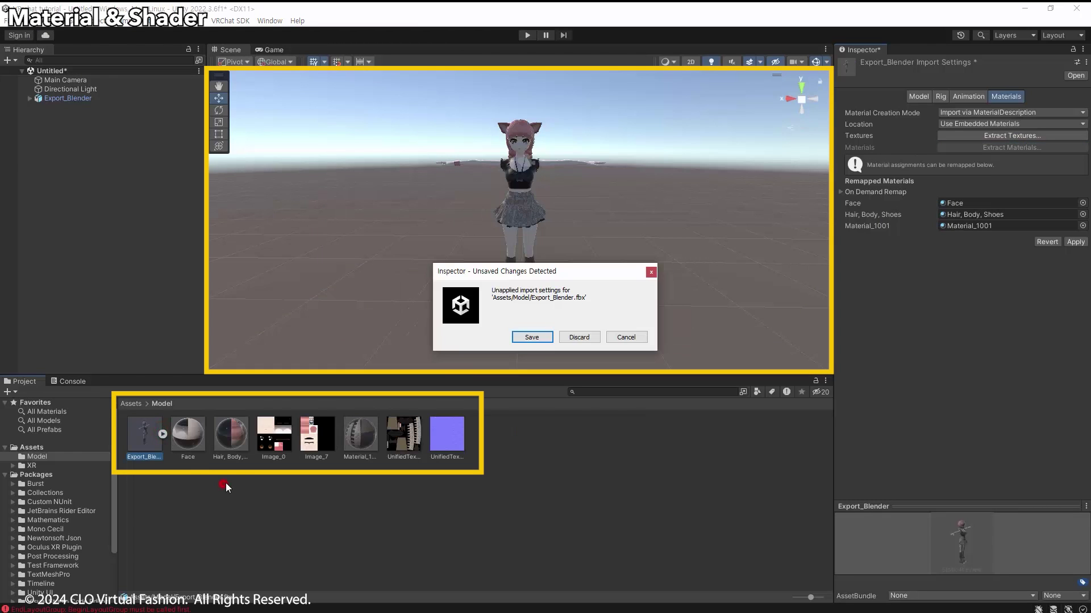
{"action": "left_click", "coordinate": [540, 338]}
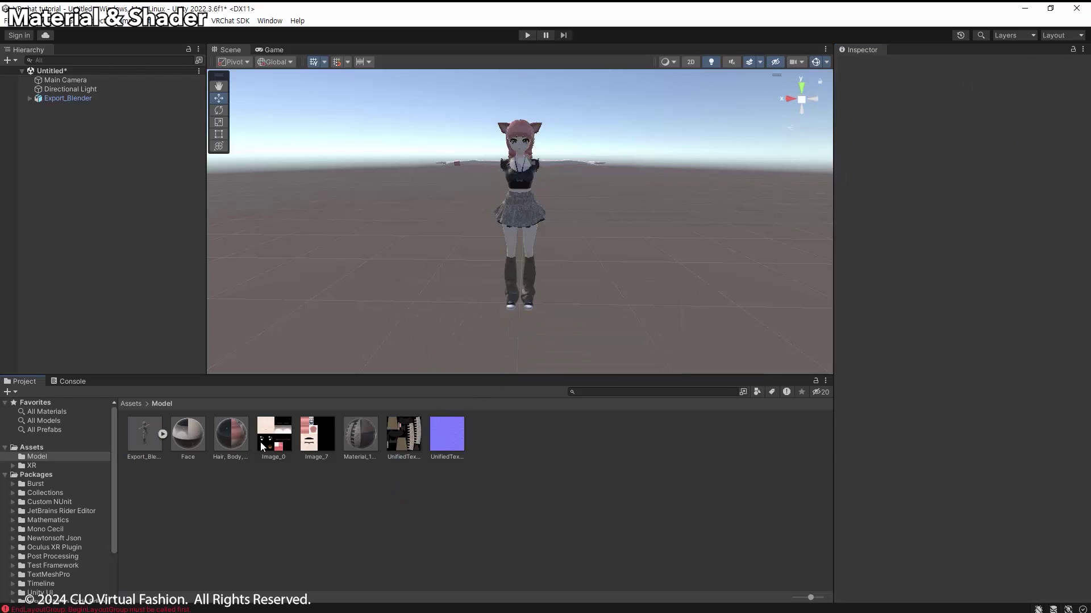
- Enable Alpha Is Transparency for the Image_0, Image_7 and UnifiedTexture_diffuse_1001 textures and apply the import settings
{"action": "left_click", "coordinate": [260, 442]}
{"action": "left_click", "coordinate": [317, 434], "text": "ctrl"}
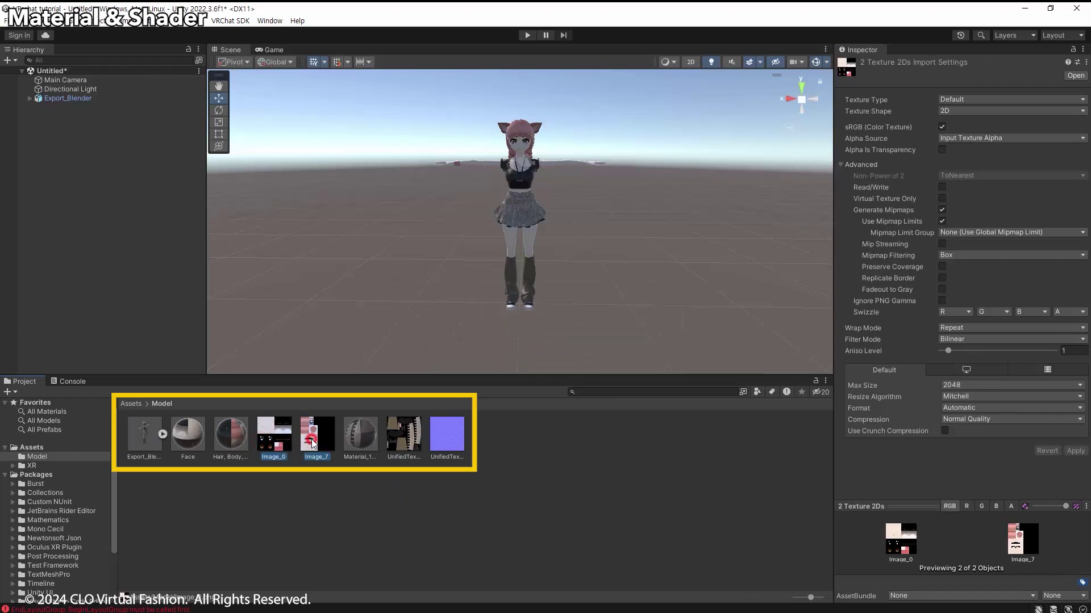
{"action": "left_click", "coordinate": [400, 443], "text": "ctrl"}
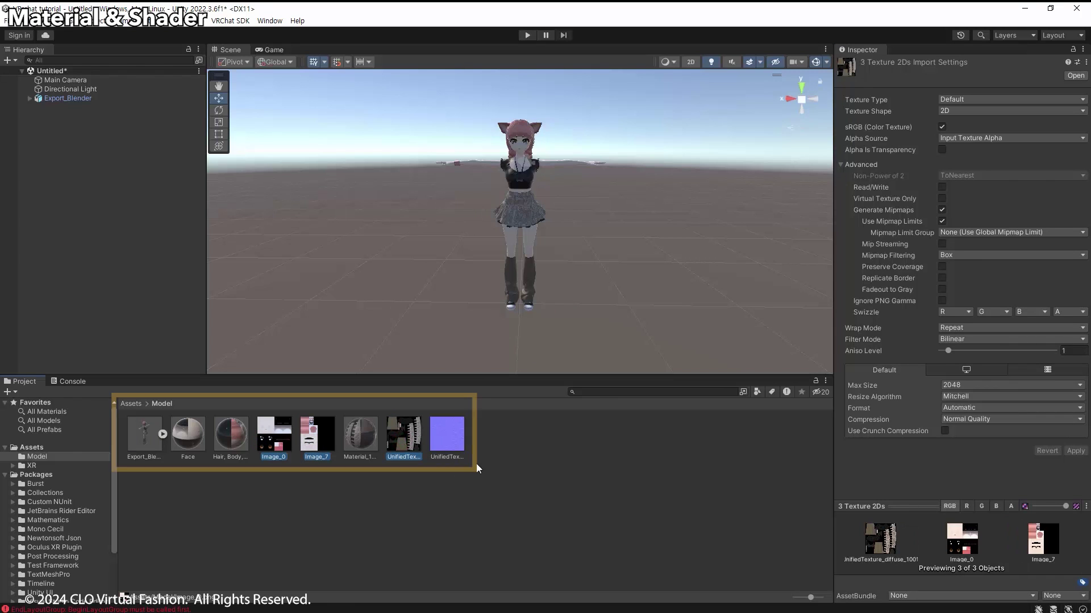
{"action": "left_click", "coordinate": [942, 151]}
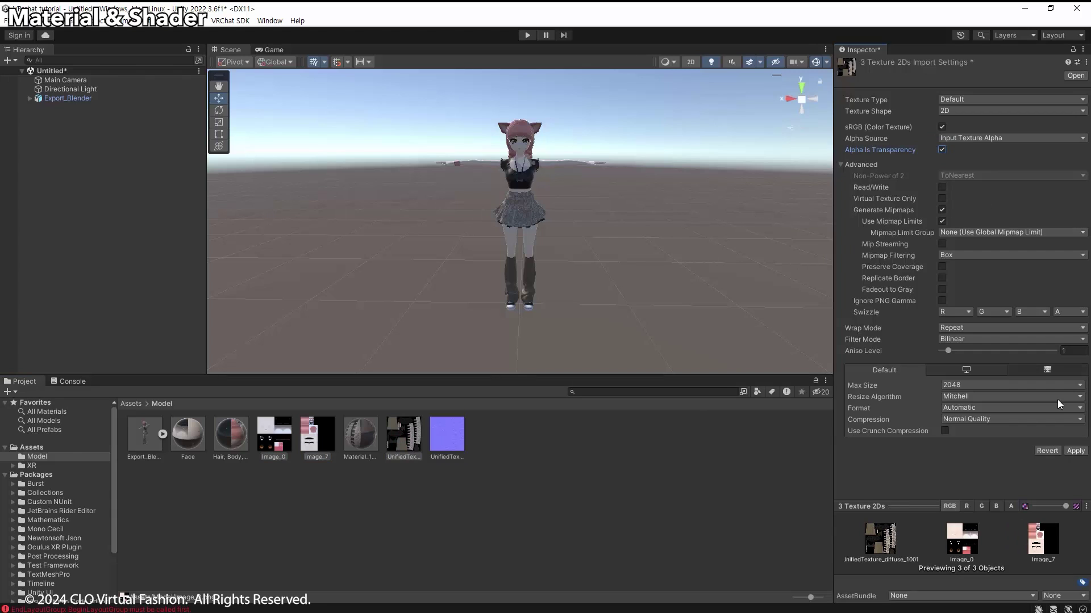
{"action": "left_click", "coordinate": [1075, 451]}
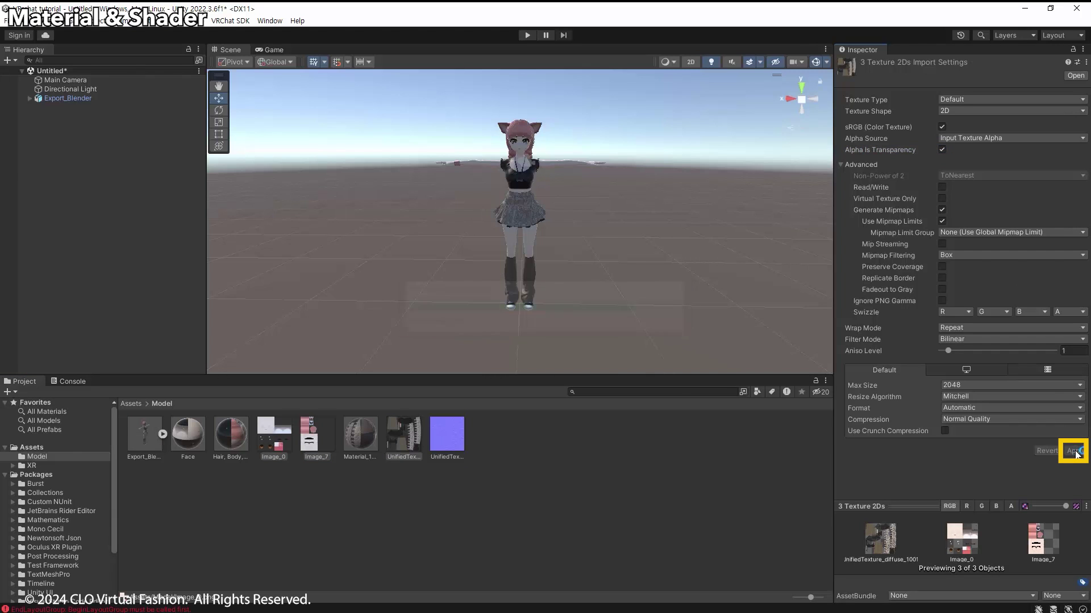
{"action": "left_click", "coordinate": [386, 490]}
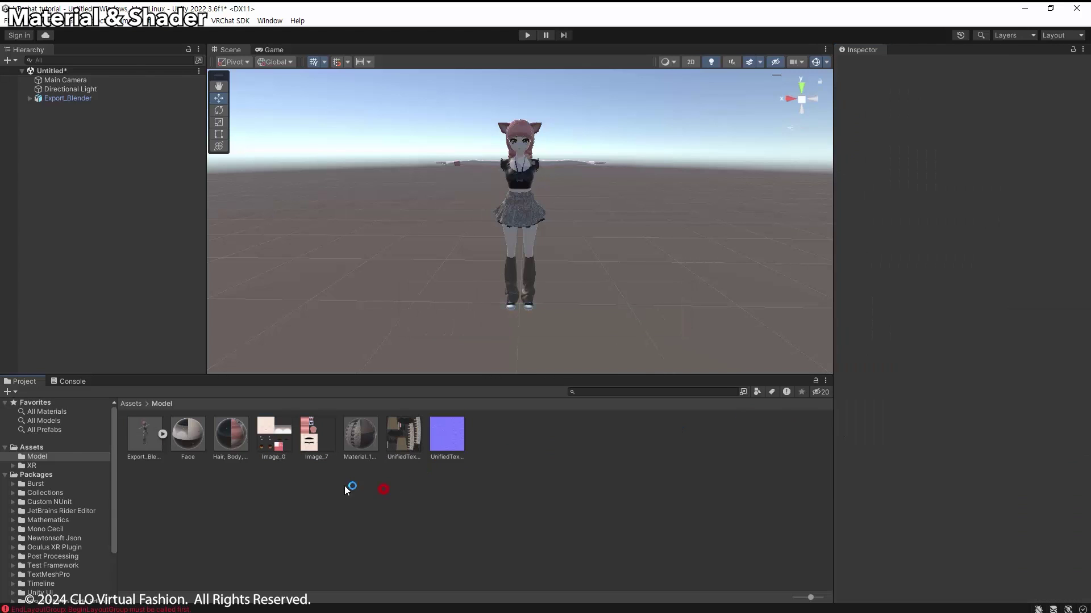
- Set the Rendering Mode of the Face, Hair, Body, Shoes and Material_1001 materials to Cutout
{"action": "left_click", "coordinate": [186, 444]}
{"action": "left_click", "coordinate": [231, 438], "text": "ctrl"}
{"action": "left_click", "coordinate": [360, 437], "text": "ctrl"}
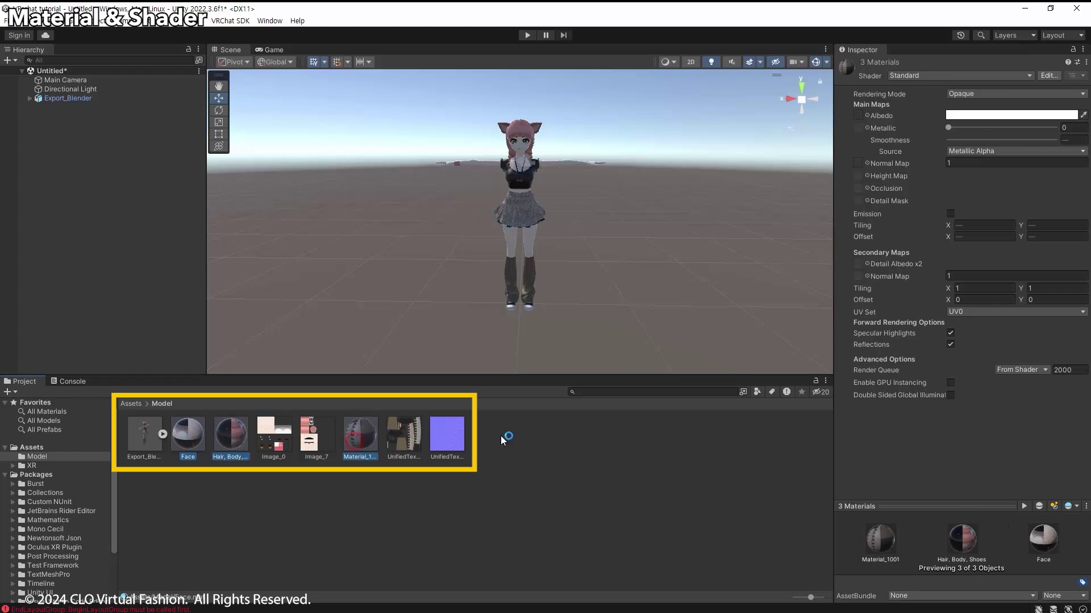
{"action": "left_click", "coordinate": [974, 94]}
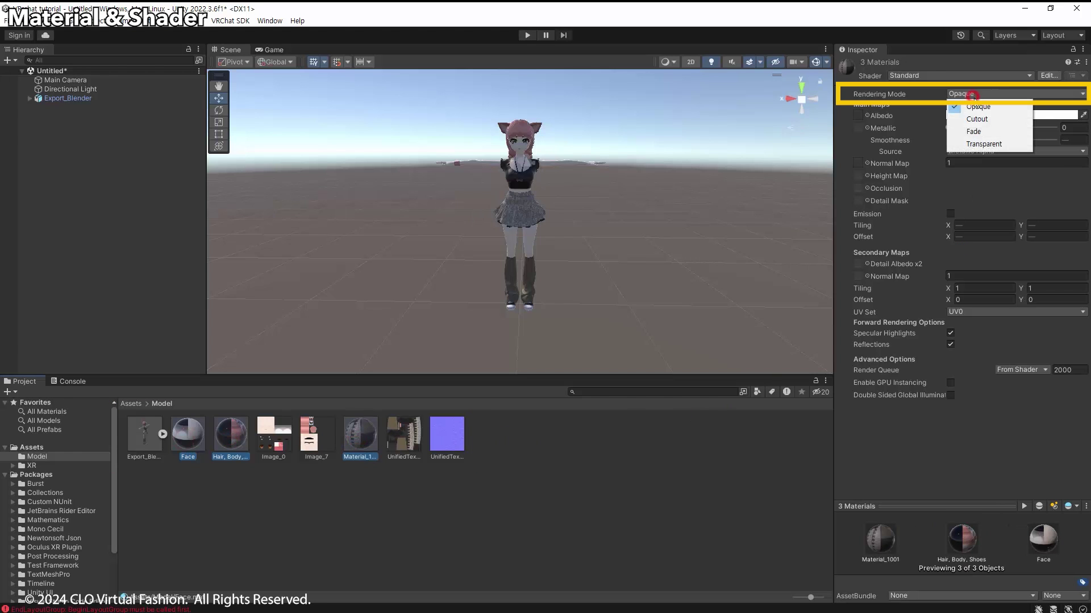
{"action": "left_click", "coordinate": [976, 119]}
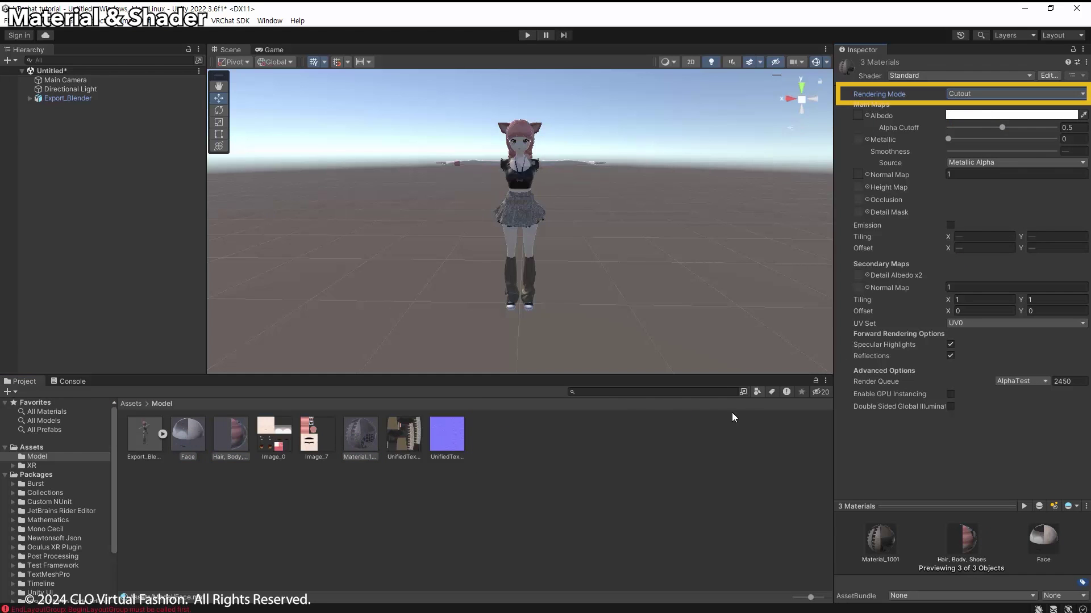
{"action": "left_click", "coordinate": [671, 458]}
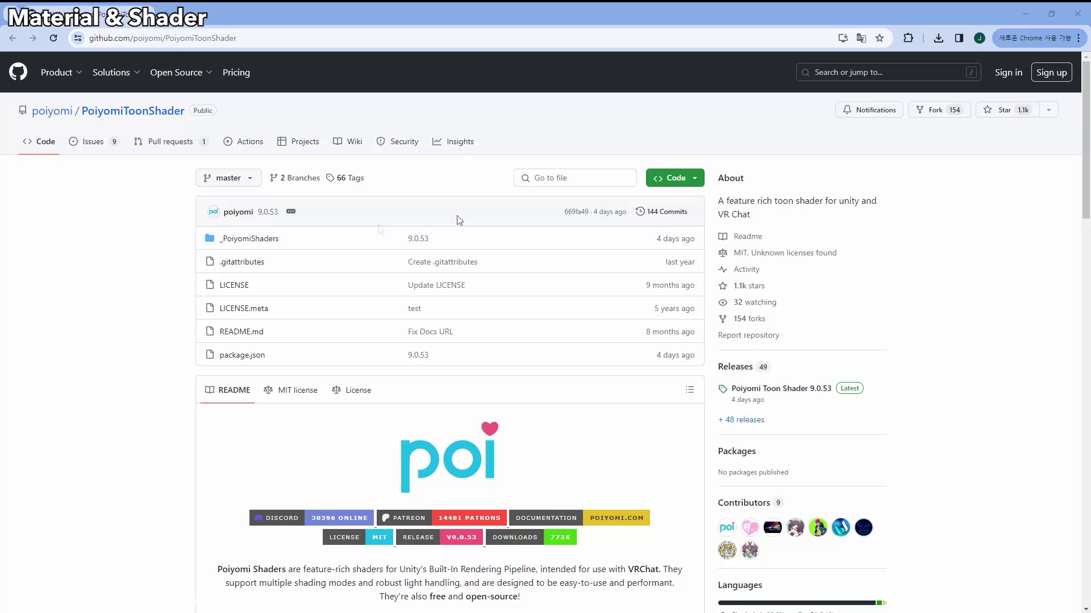
- Download the PoiyomiToonShader repository as a ZIP from its GitHub page in the browser and import it into the Unity project's Assets folder
{"action": "left_click", "coordinate": [693, 177]}
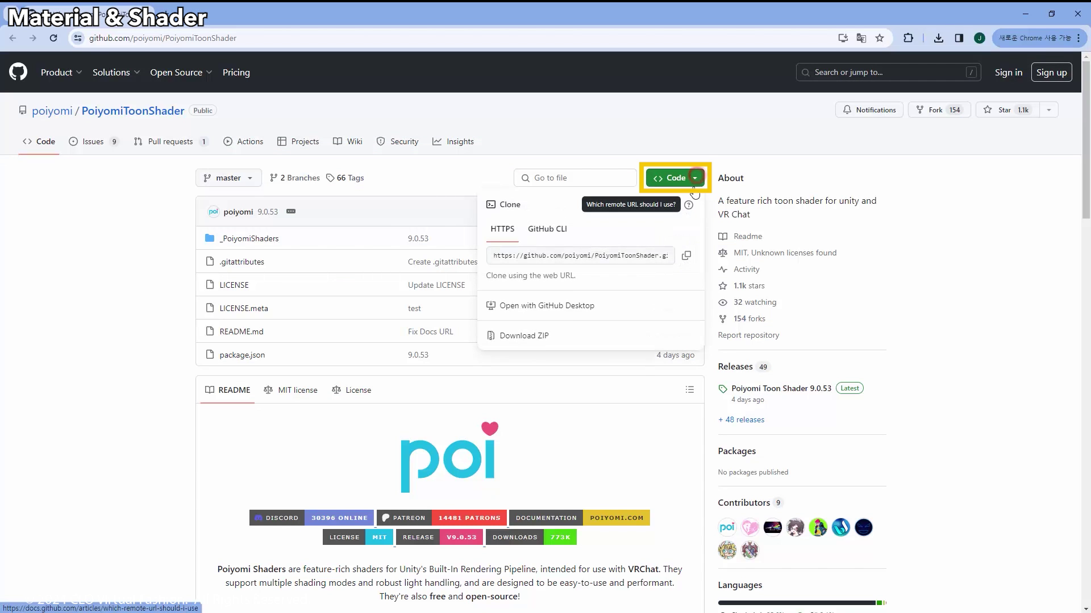
{"action": "left_click", "coordinate": [542, 334]}
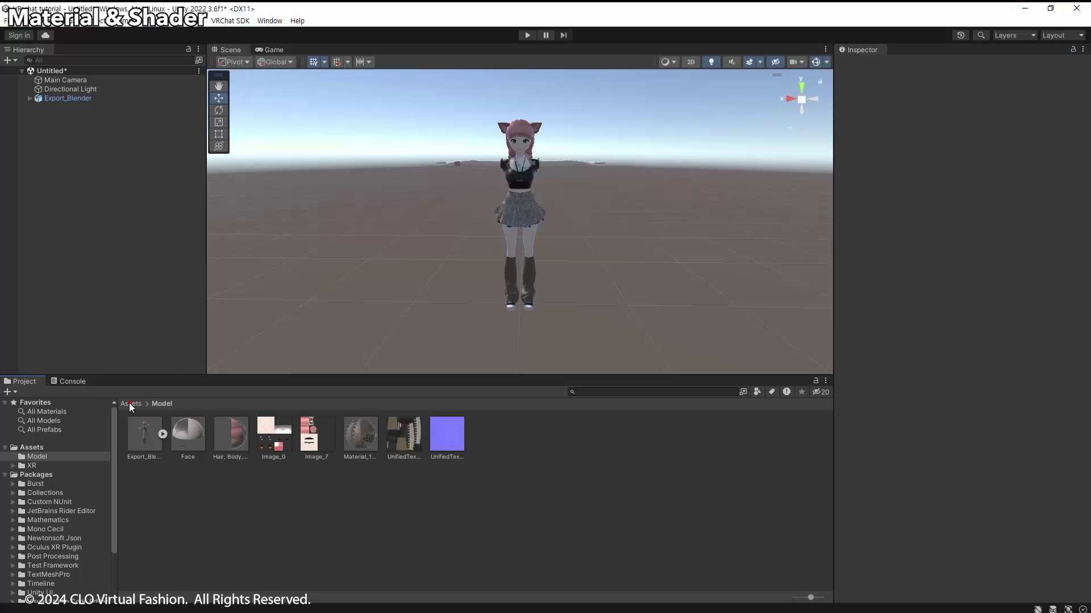
{"action": "left_click", "coordinate": [131, 404]}
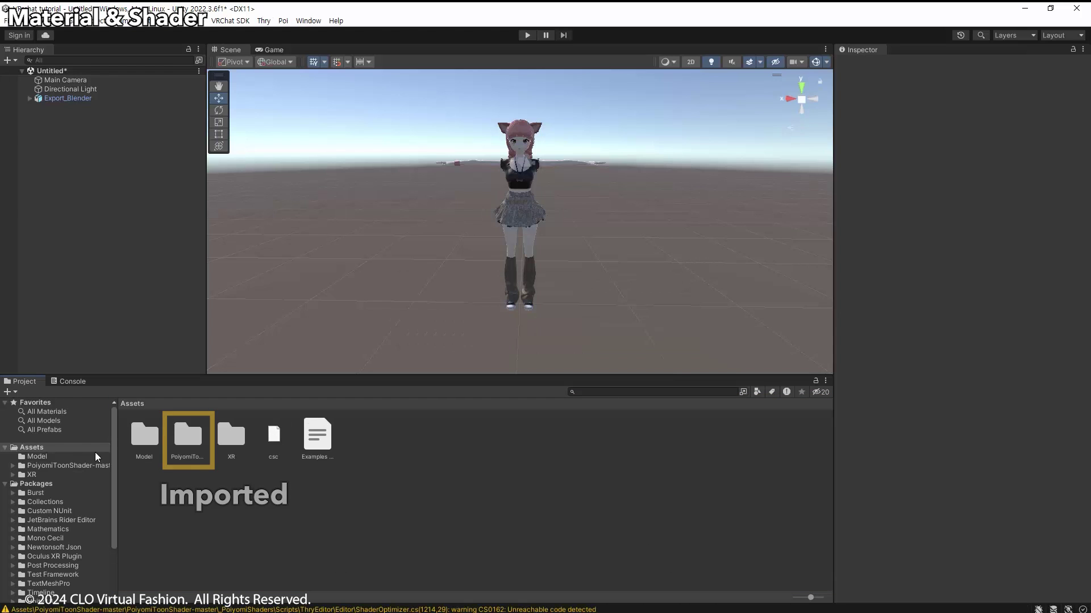
- Assign the Poiyomi Toon shader to the three materials in the Model folder: Face, Hair, Body, Shoes and Material_1001
{"action": "double_click", "coordinate": [144, 448]}
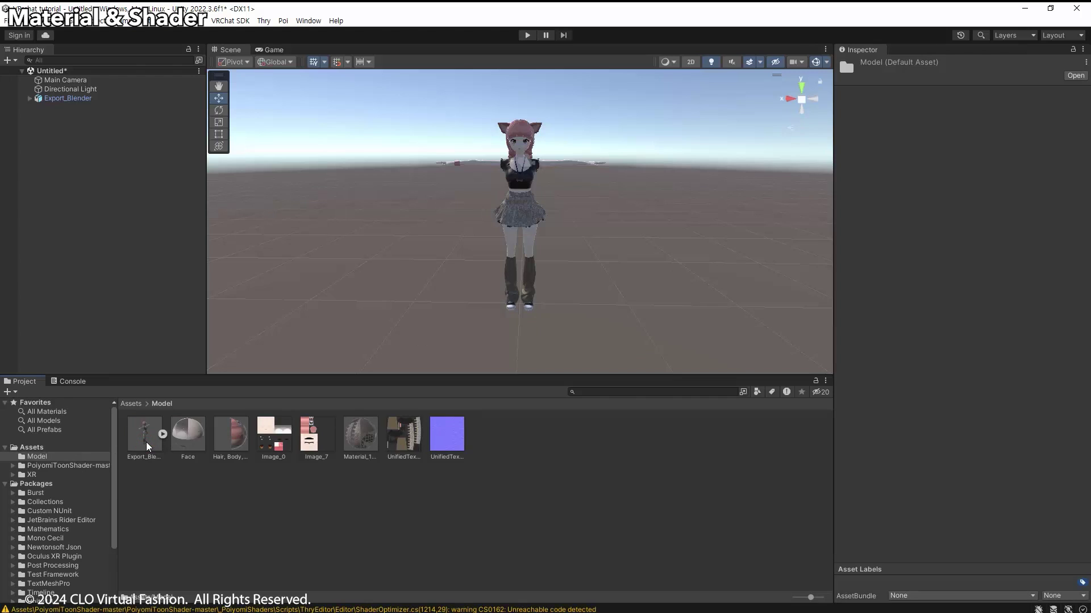
{"action": "left_click", "coordinate": [191, 448]}
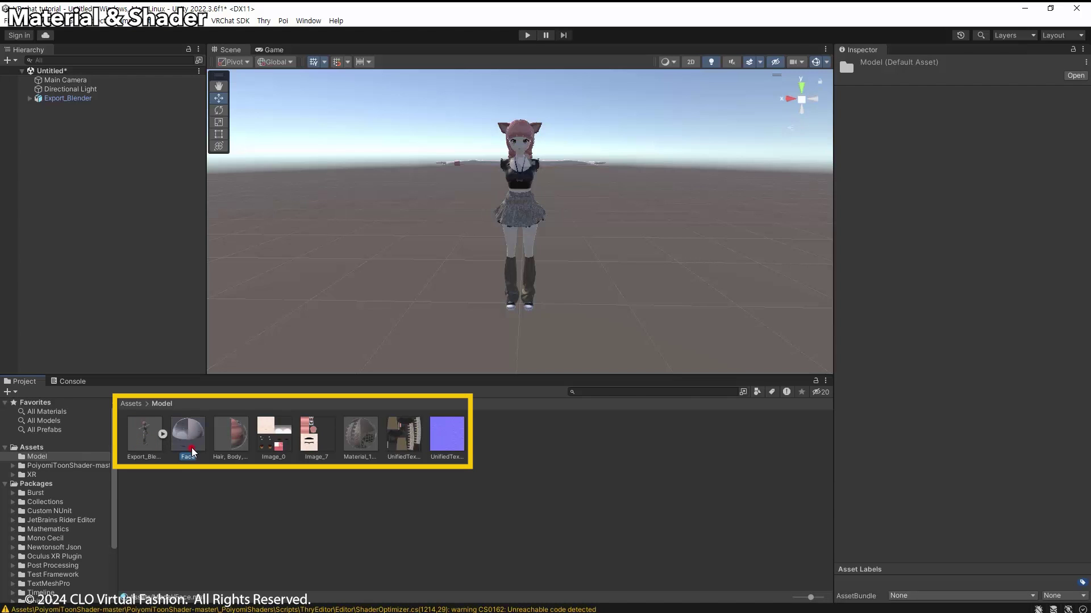
{"action": "left_click", "coordinate": [238, 443], "text": "ctrl"}
{"action": "left_click", "coordinate": [346, 436], "text": "ctrl"}
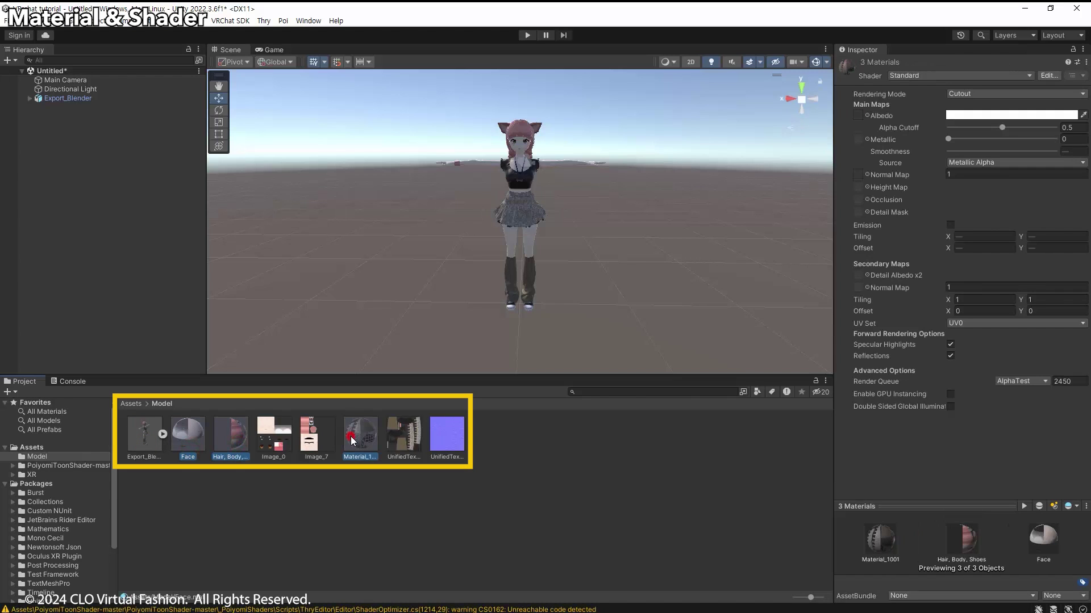
{"action": "left_click", "coordinate": [915, 76]}
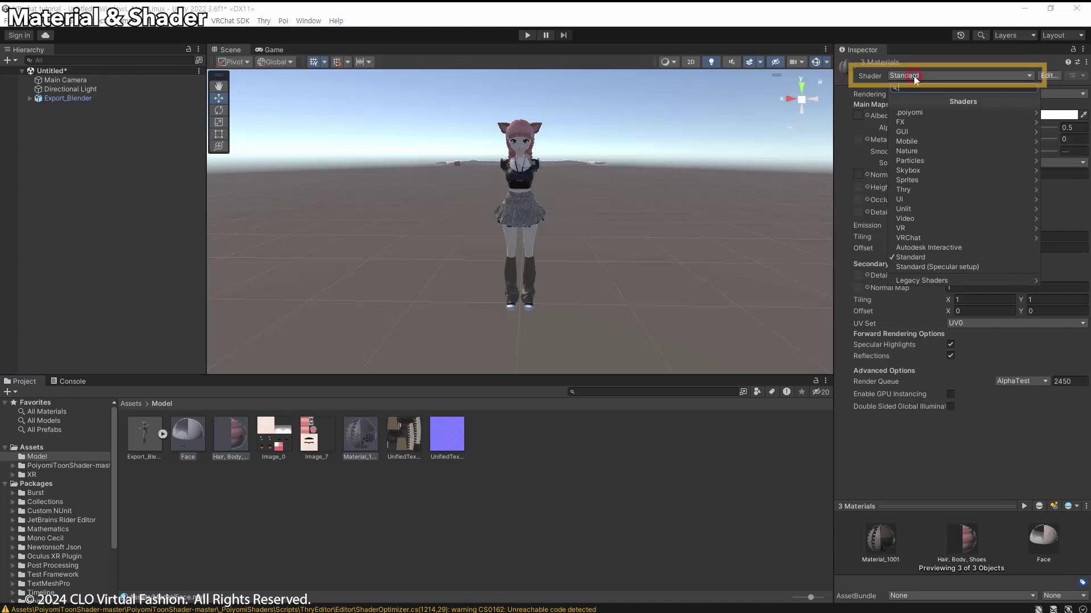
{"action": "left_click", "coordinate": [922, 114]}
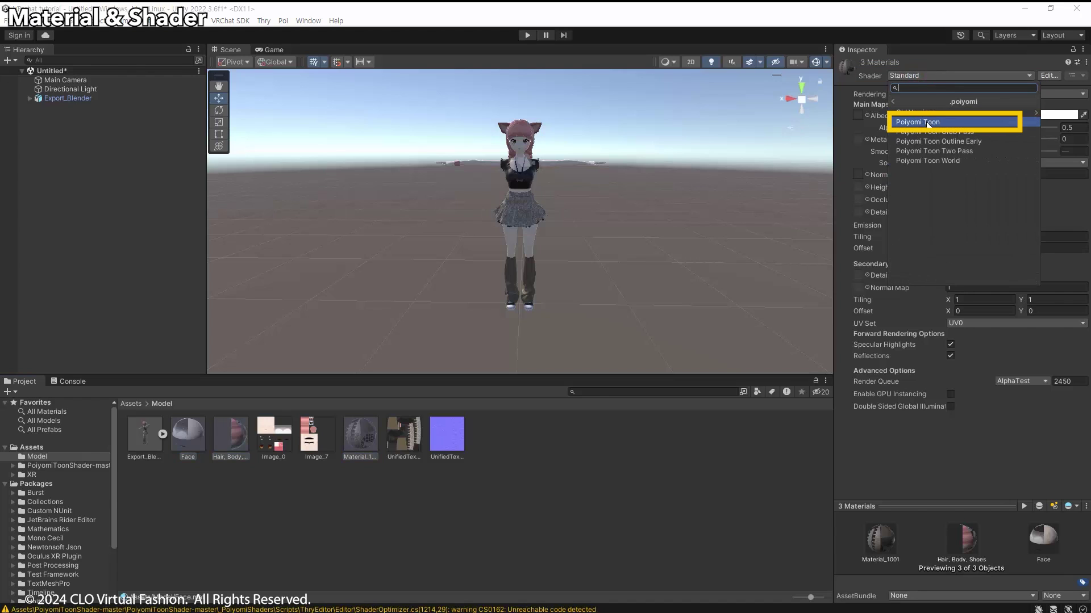
{"action": "left_click", "coordinate": [928, 123]}
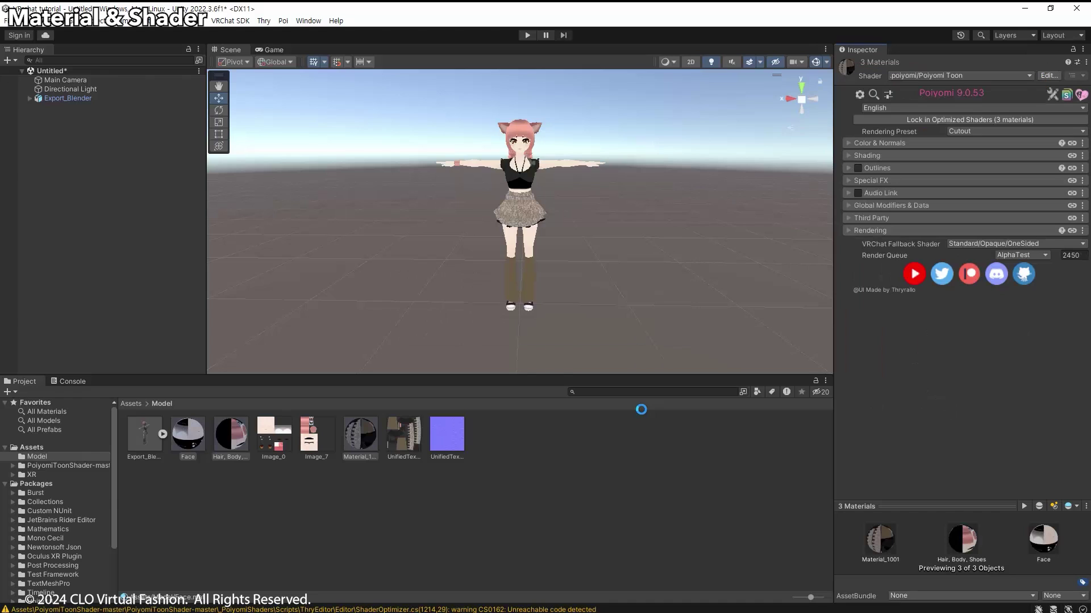
- Set Cull to Off in the rendering settings of the three selected Poiyomi materials and check the avatar up close
{"action": "left_click", "coordinate": [895, 230]}
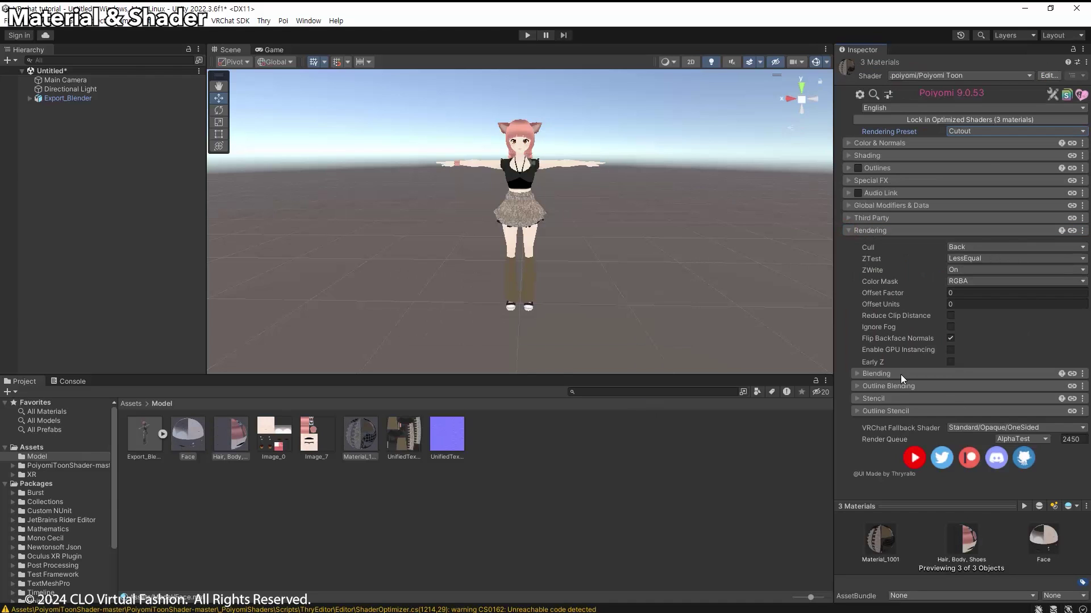
{"action": "left_click", "coordinate": [963, 248]}
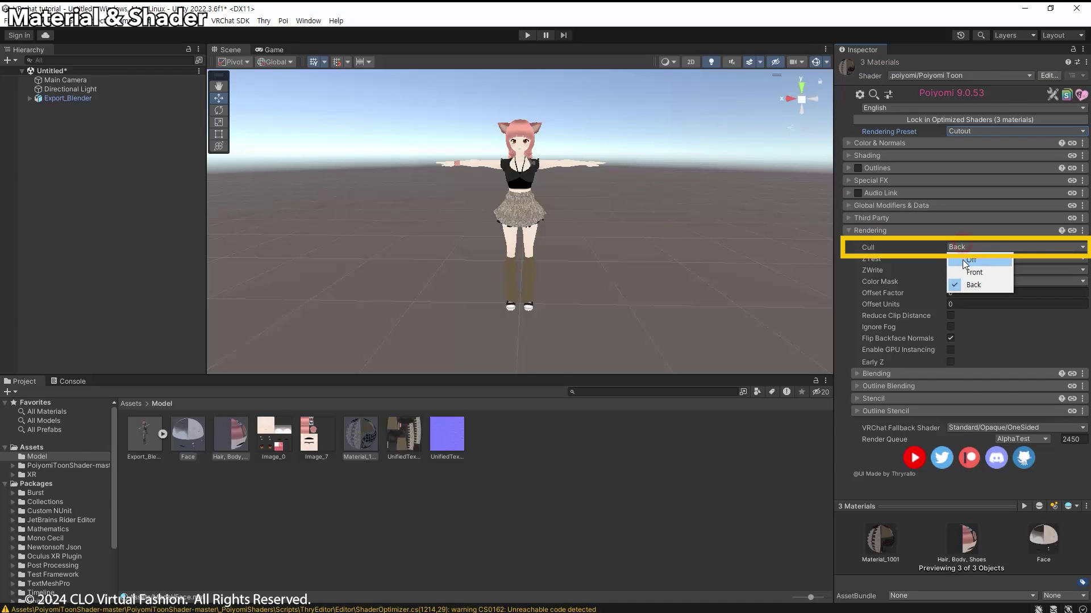
{"action": "left_click", "coordinate": [962, 259]}
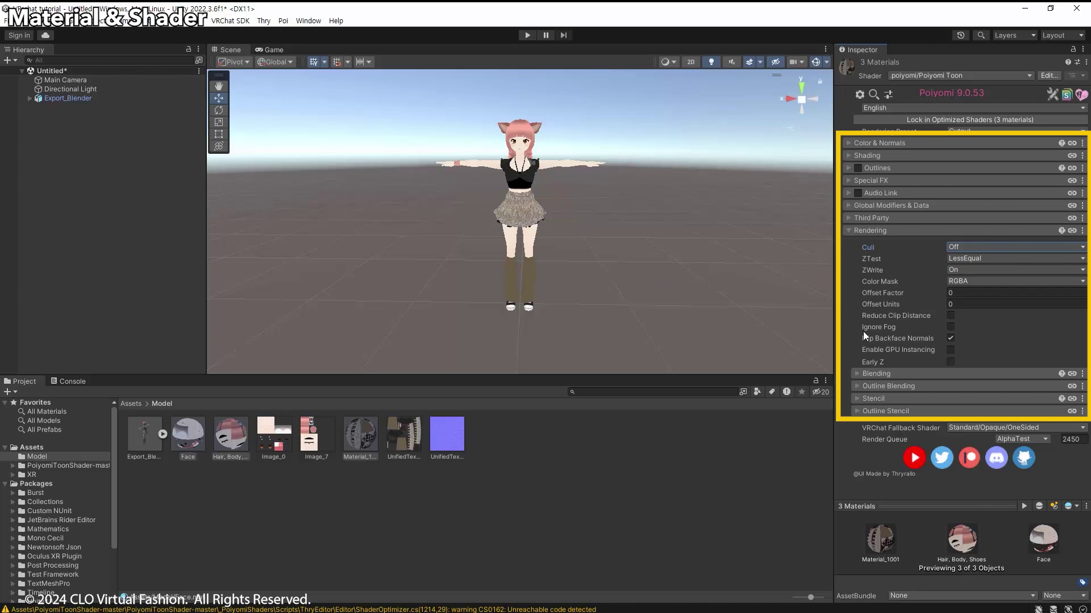
{"action": "scroll", "coordinate": [552, 221], "scroll_direction": "up", "scroll_amount": 5}
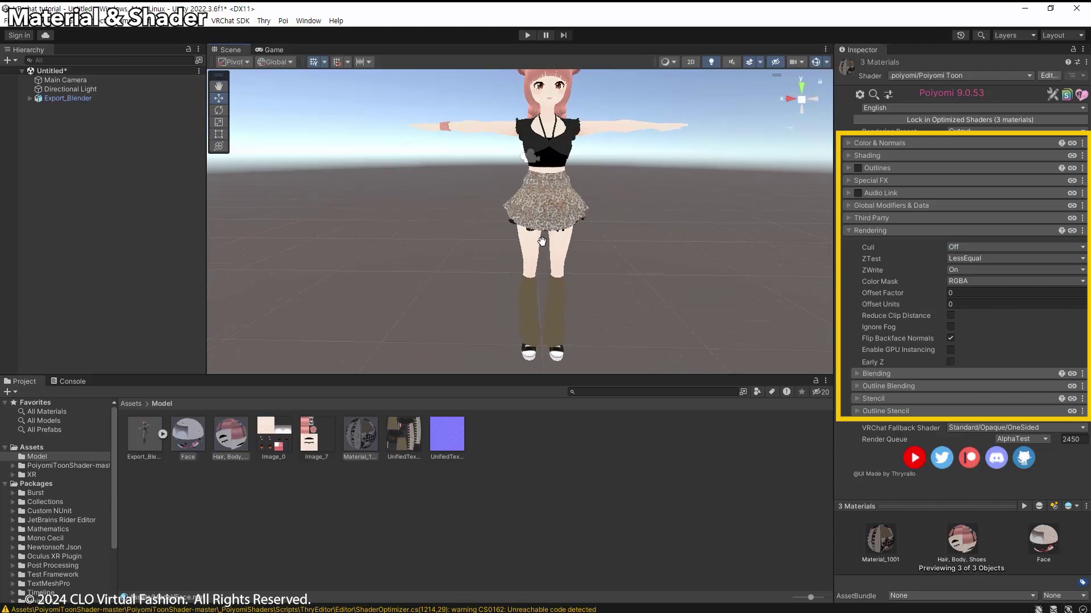
{"action": "right_click_drag", "start_coordinate": [540, 238], "coordinate": [535, 244]}
{"action": "middle_click_drag", "start_coordinate": [535, 244], "coordinate": [609, 243]}
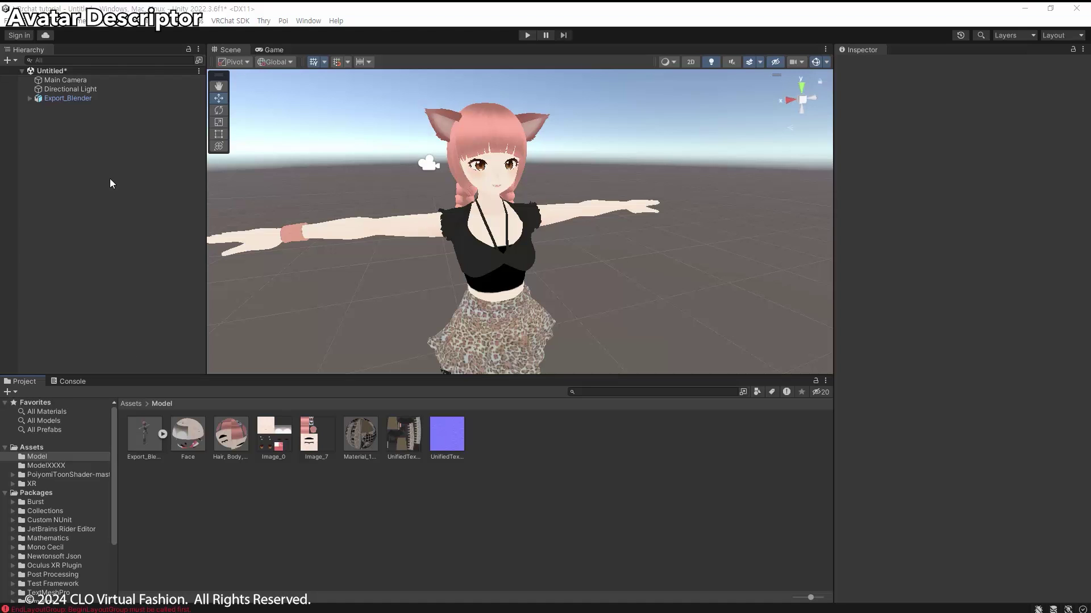
- Add a VRC Avatar Descriptor component to the Export_Blender object in the scene
{"action": "left_click", "coordinate": [67, 99]}
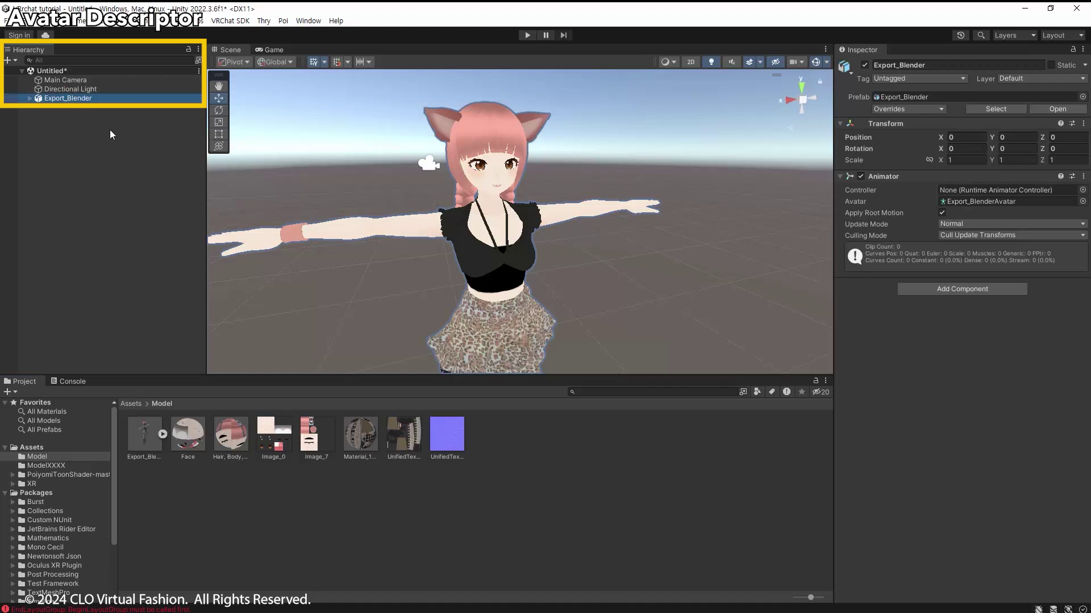
{"action": "left_click", "coordinate": [981, 291]}
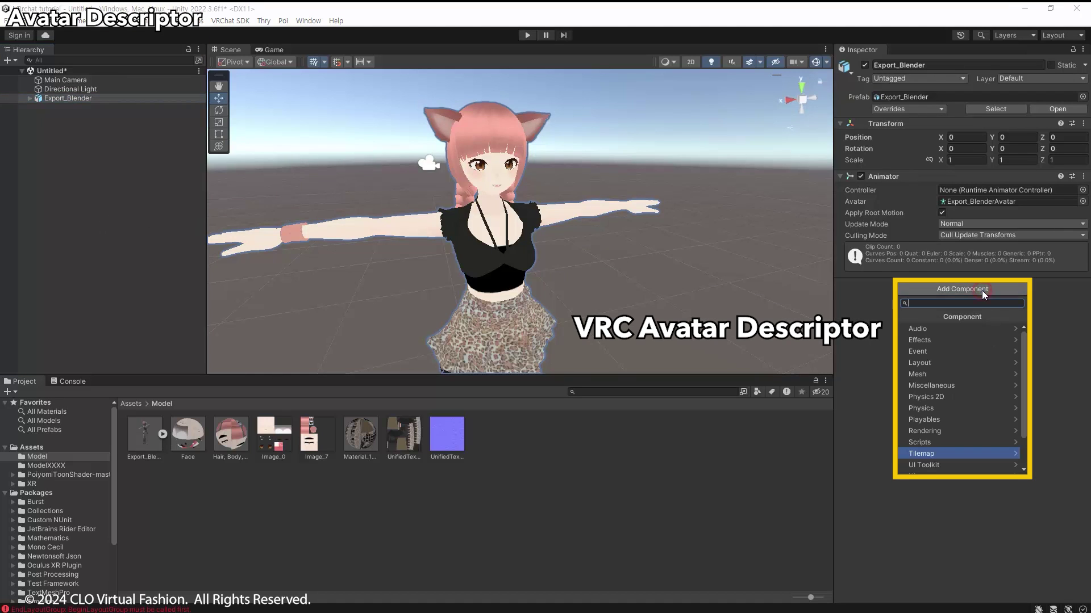
{"action": "type", "text": "vrc"}
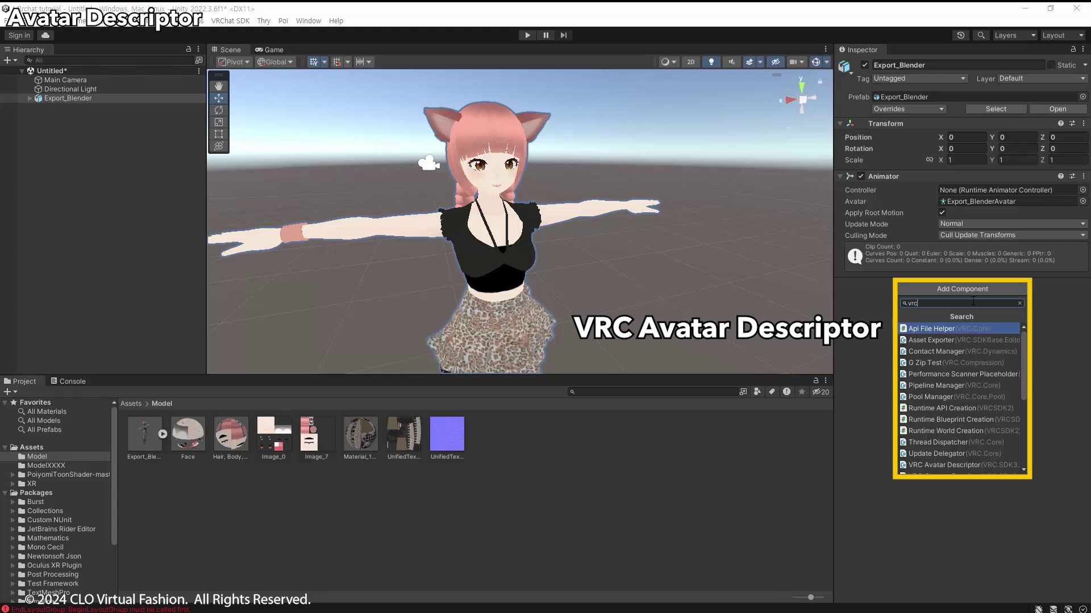
{"action": "type", "text": " avatar"}
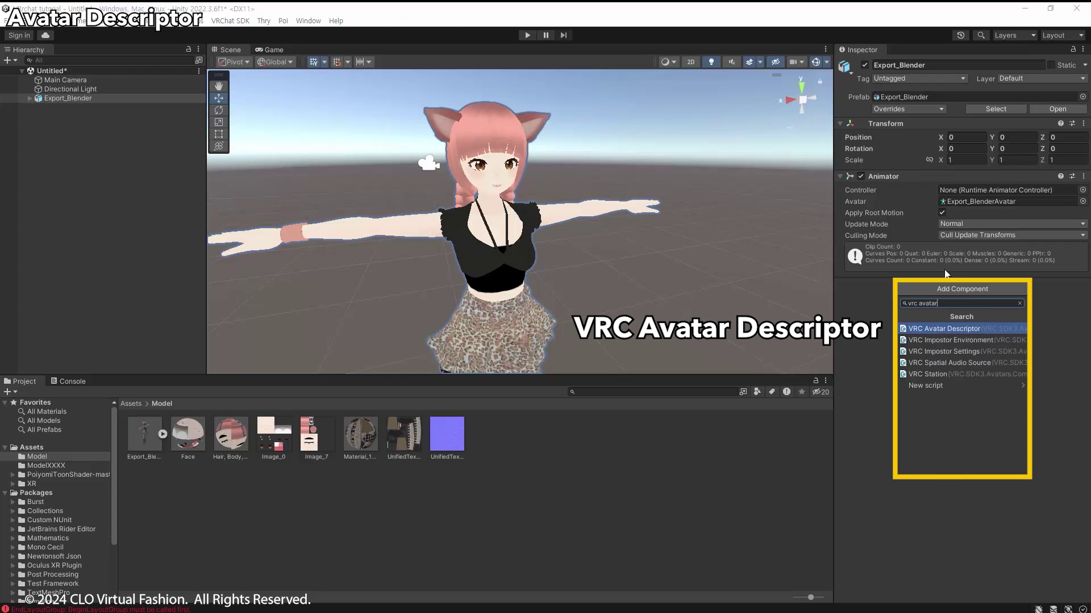
{"action": "left_click", "coordinate": [935, 328]}
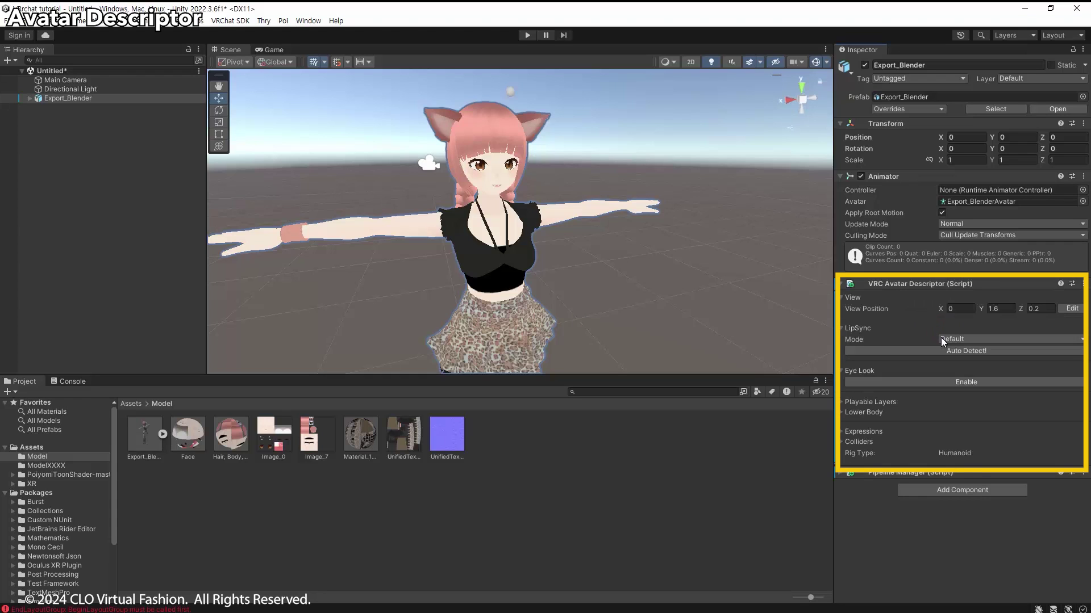
- Move the descriptor's View Position between the avatar's eyes, inside the forehead, to about Y 1.438 and Z 0.048
{"action": "left_click", "coordinate": [1072, 309]}
{"action": "middle_click_drag", "start_coordinate": [499, 85], "coordinate": [507, 159]}
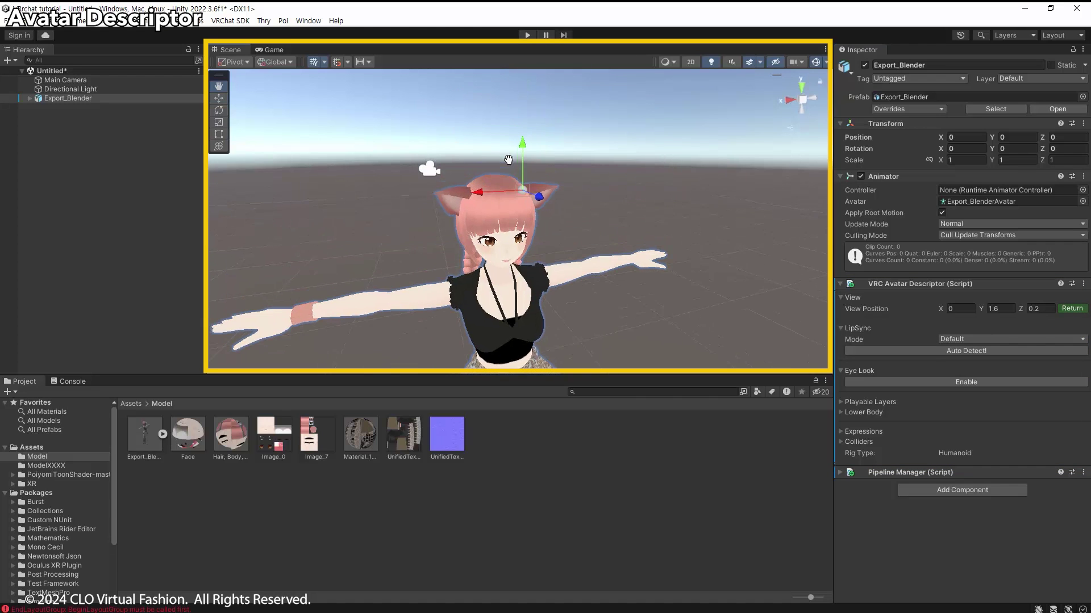
{"action": "left_click_drag", "start_coordinate": [521, 153], "coordinate": [519, 202]}
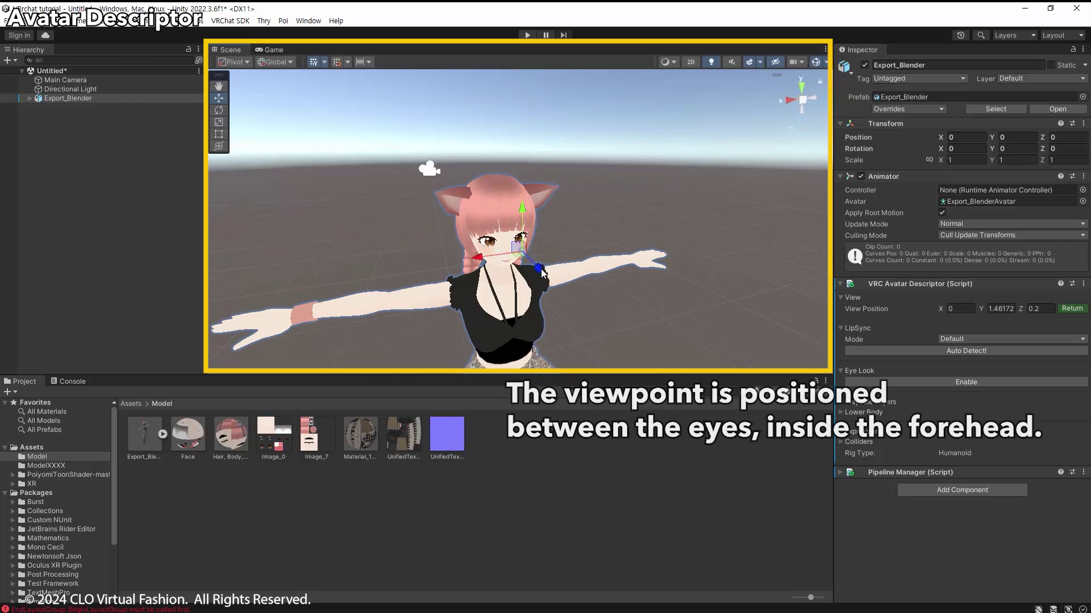
{"action": "left_click_drag", "start_coordinate": [538, 266], "coordinate": [512, 252]}
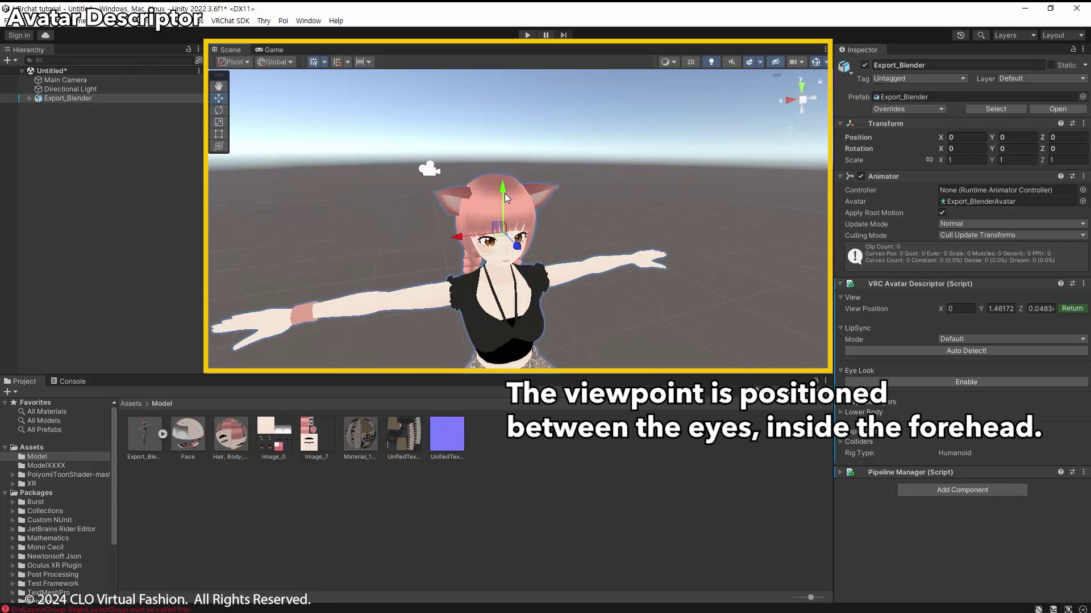
{"action": "left_click_drag", "start_coordinate": [502, 192], "coordinate": [502, 201]}
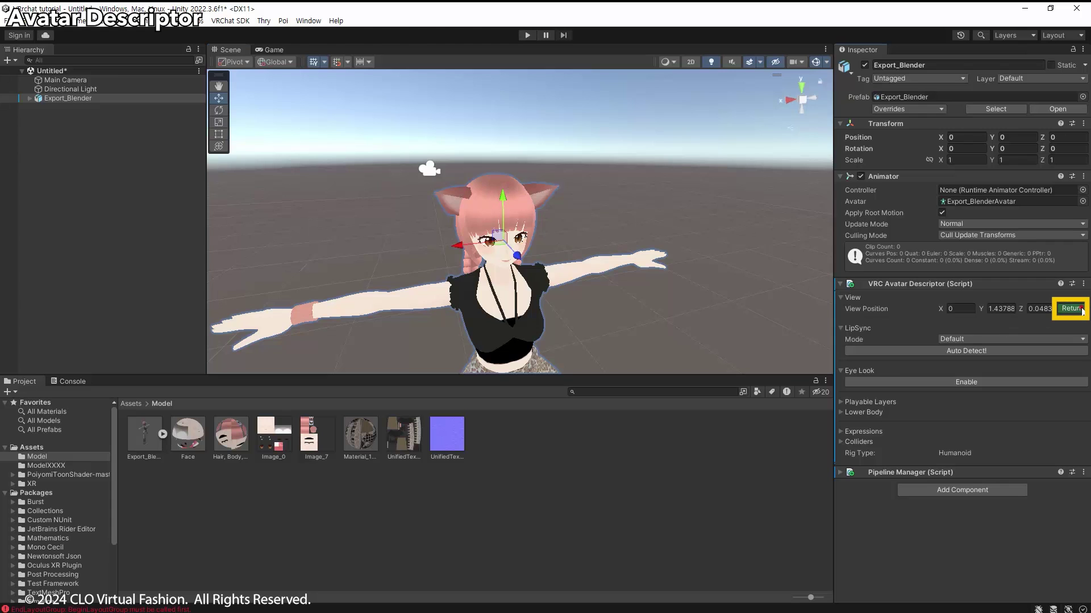
{"action": "left_click", "coordinate": [1071, 309]}
- Auto-detect the avatar's LipSync settings in the VRC Avatar Descriptor
{"action": "middle_click_drag", "start_coordinate": [632, 314], "coordinate": [605, 297]}
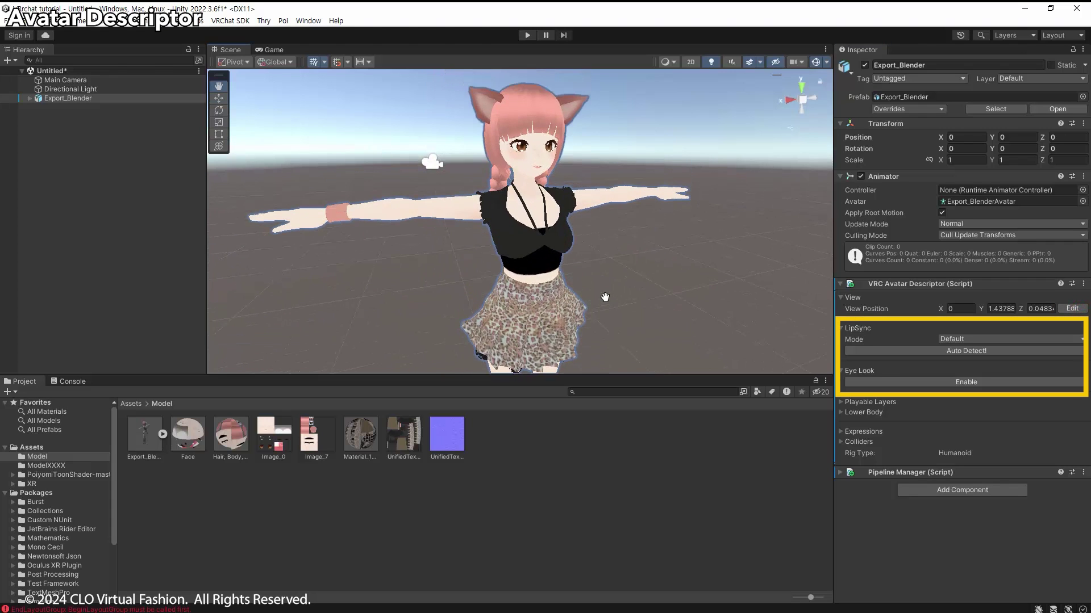
{"action": "middle_click_drag", "start_coordinate": [605, 298], "coordinate": [605, 300]}
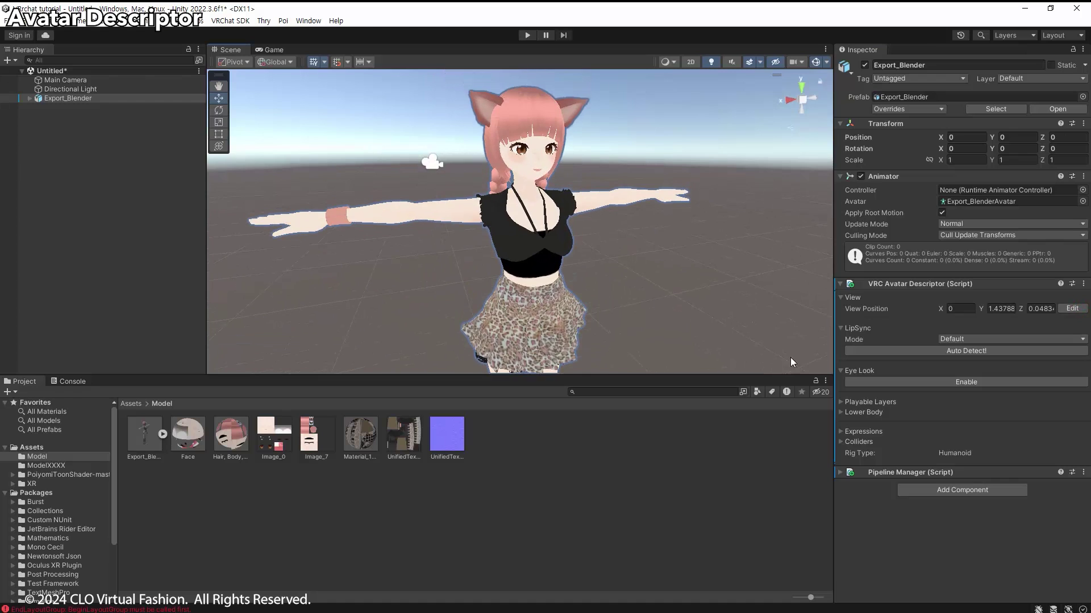
{"action": "left_click", "coordinate": [966, 351]}
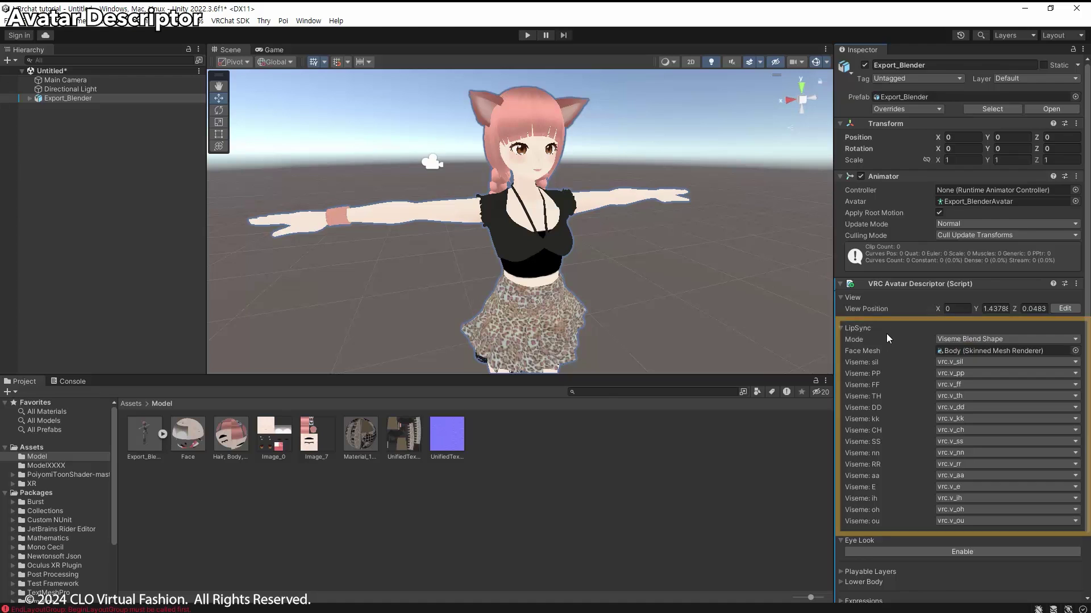
- Enable Eye Look in the VRC Avatar Descriptor and show its eye transform settings
{"action": "scroll", "coordinate": [886, 332], "scroll_direction": "down", "scroll_amount": 3}
{"action": "left_click", "coordinate": [921, 479]}
{"action": "scroll", "coordinate": [915, 455], "scroll_direction": "down", "scroll_amount": 1}
{"action": "scroll", "coordinate": [915, 456], "scroll_direction": "down", "scroll_amount": 3}
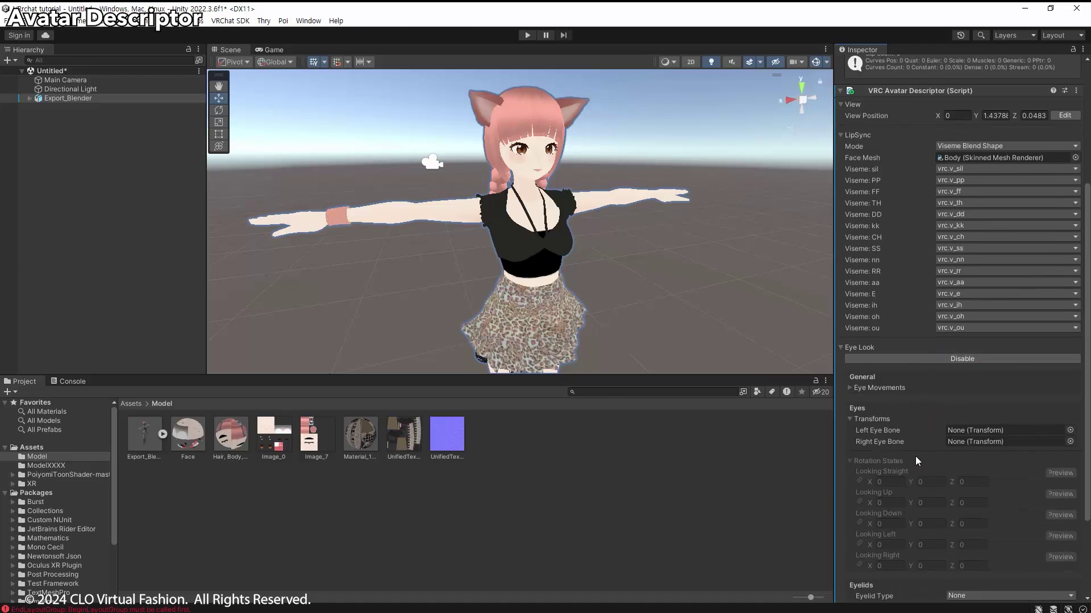
{"action": "scroll", "coordinate": [910, 442], "scroll_direction": "down", "scroll_amount": 1}
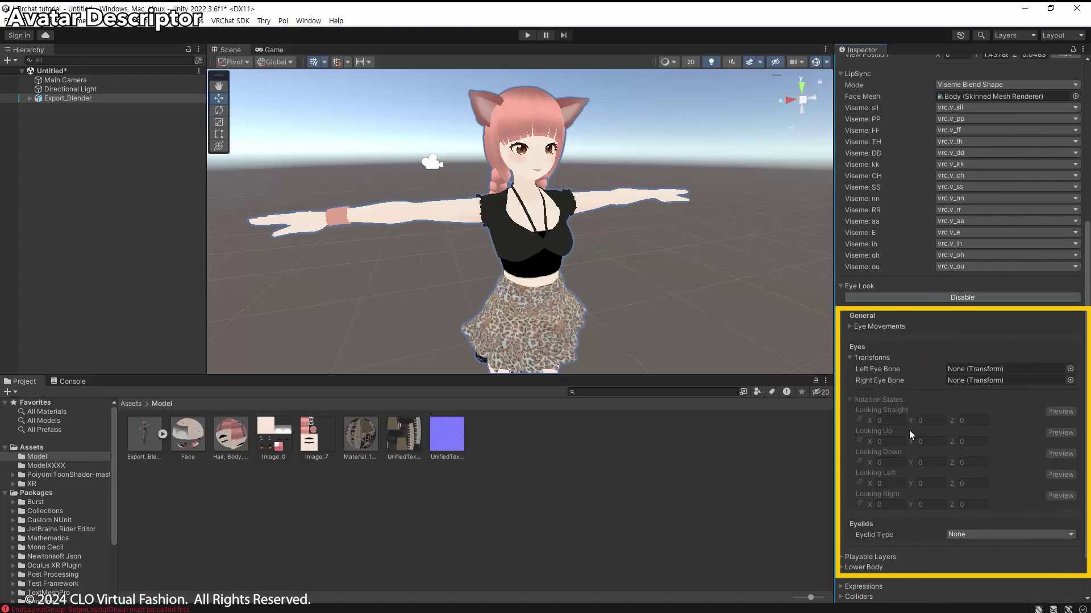
- Assign the LeftEye and RightEye bones under the armature's Head as the descriptor's Left Eye Bone and Right Eye Bone
{"action": "left_click", "coordinate": [29, 98]}
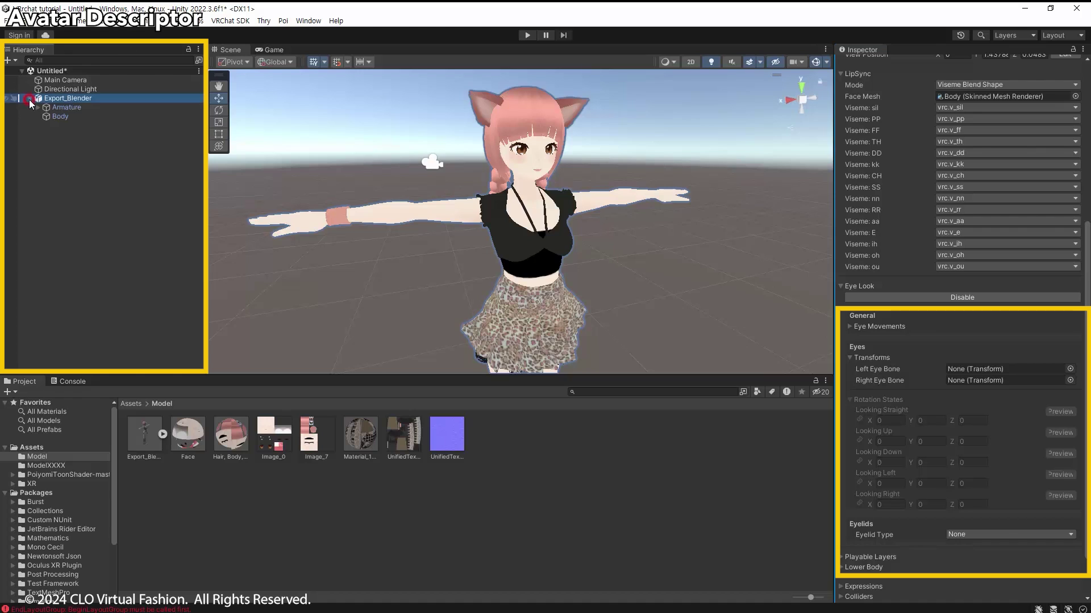
{"action": "left_click", "coordinate": [37, 108]}
{"action": "left_click", "coordinate": [46, 116]}
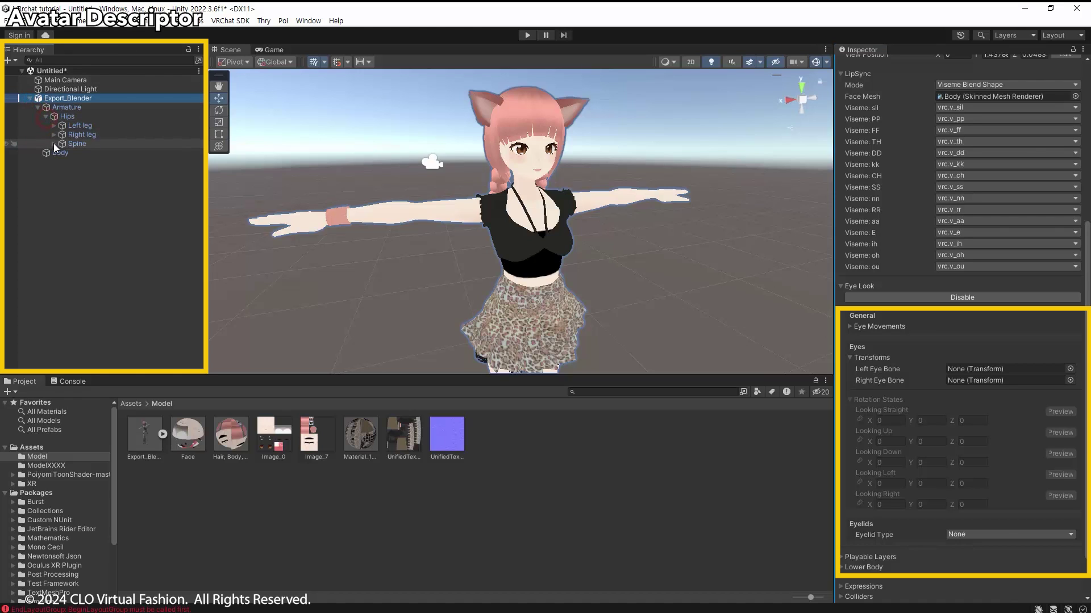
{"action": "left_click", "coordinate": [54, 144]}
{"action": "left_click", "coordinate": [62, 153]}
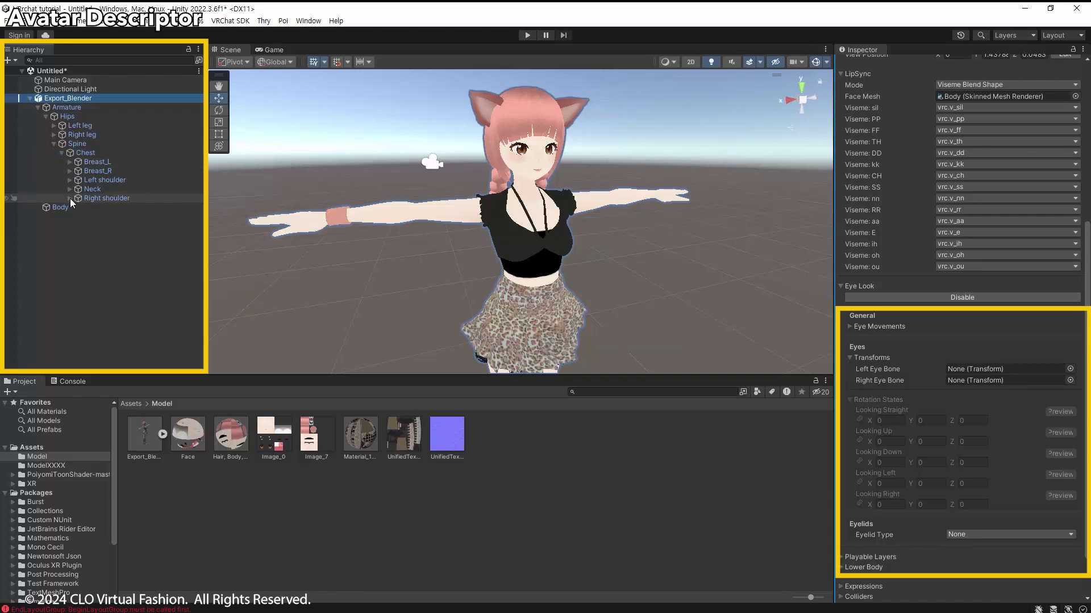
{"action": "left_click", "coordinate": [68, 189]}
{"action": "left_click", "coordinate": [77, 197]}
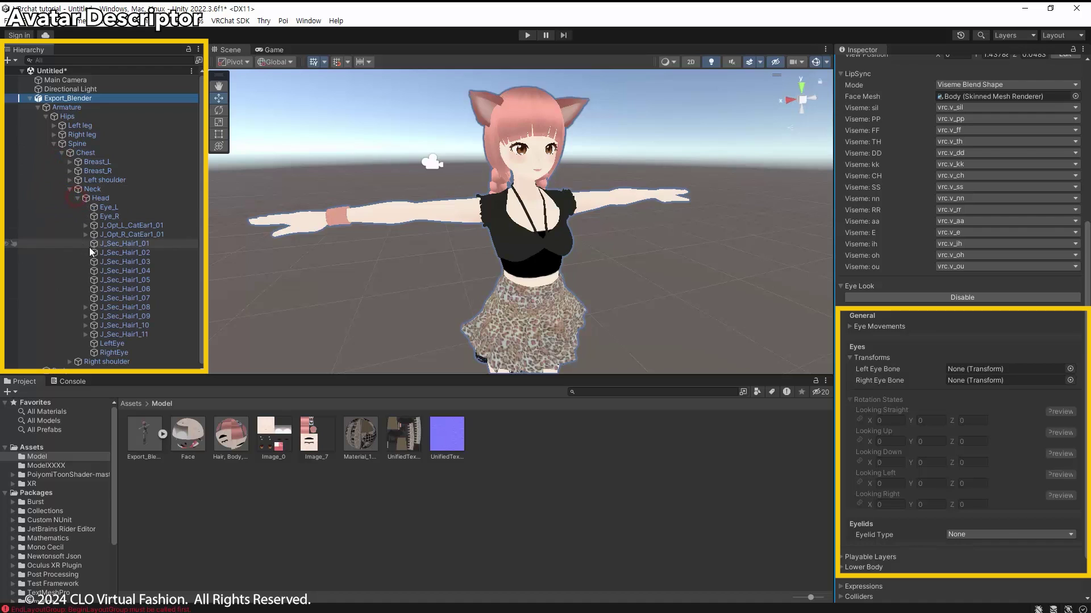
{"action": "left_click_drag", "start_coordinate": [111, 342], "coordinate": [989, 370]}
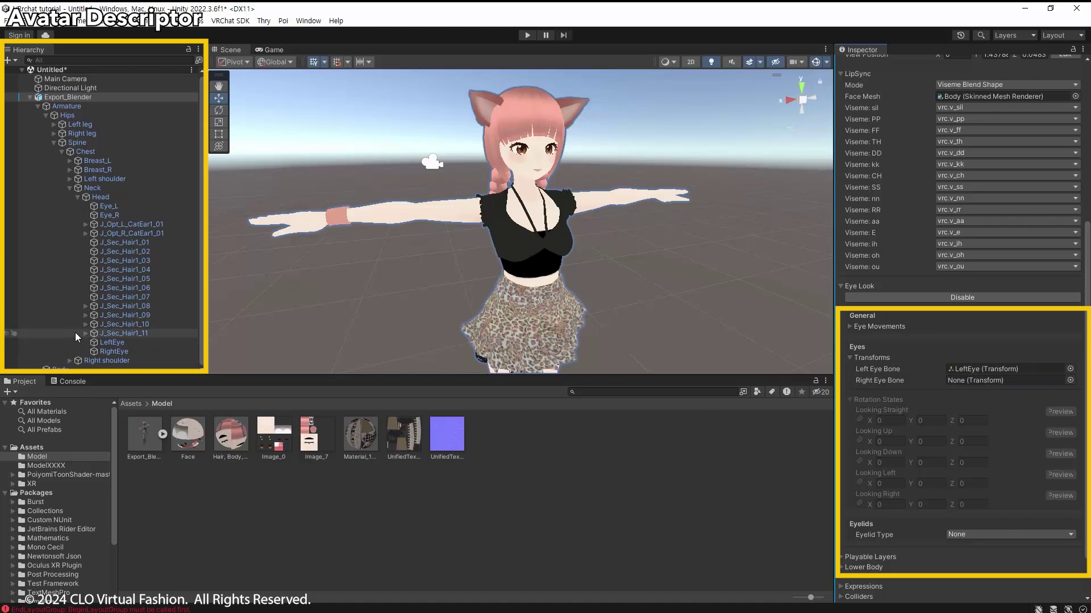
{"action": "left_click_drag", "start_coordinate": [113, 352], "coordinate": [992, 383]}
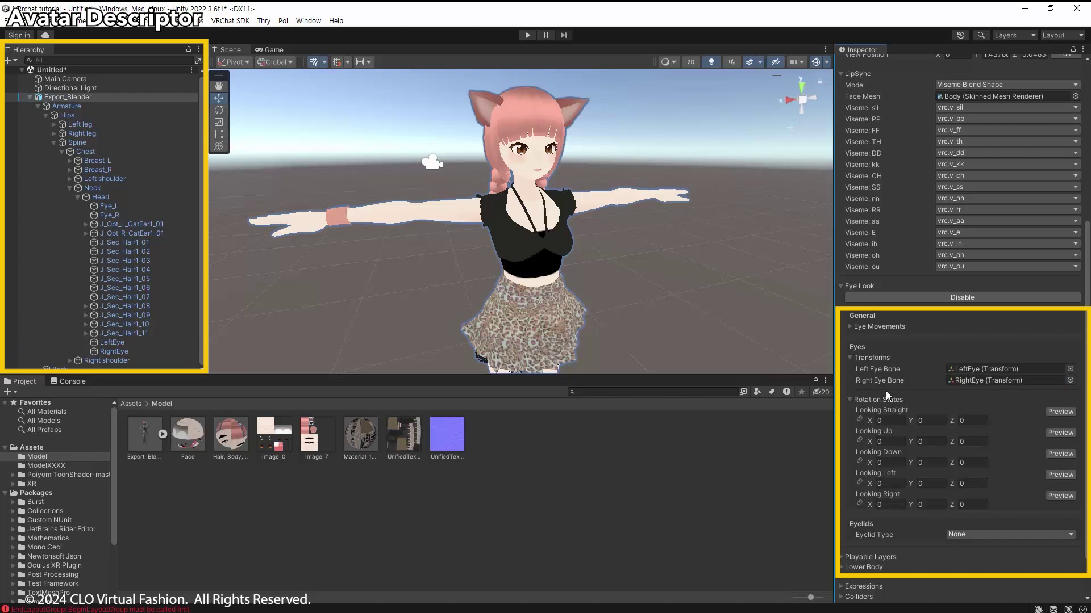
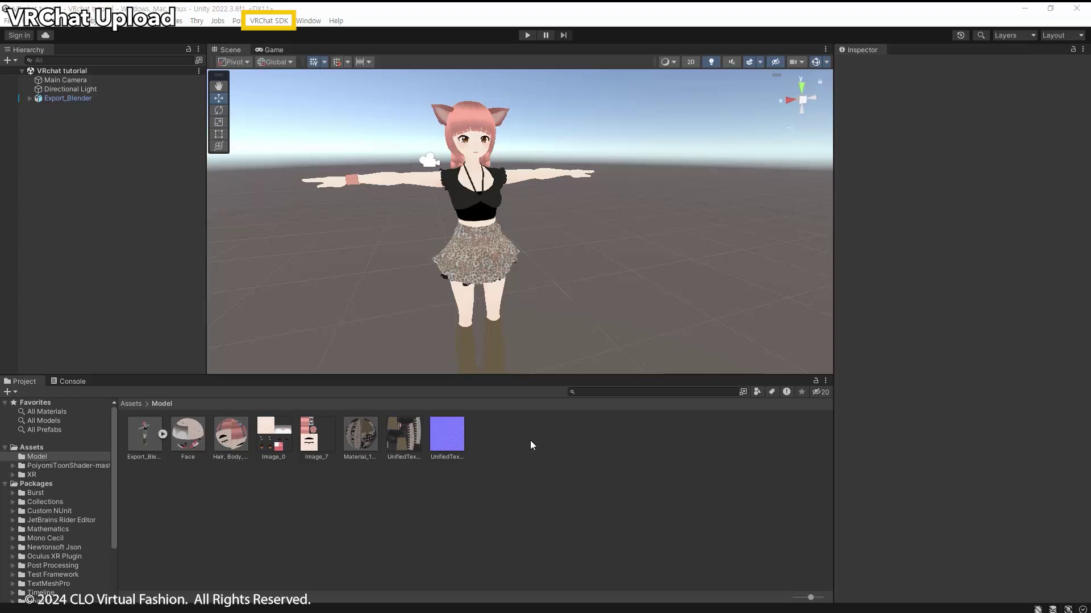
- Show the VRChat SDK control panel and sign in with the account's username or e-mail and password
{"action": "left_click", "coordinate": [276, 21]}
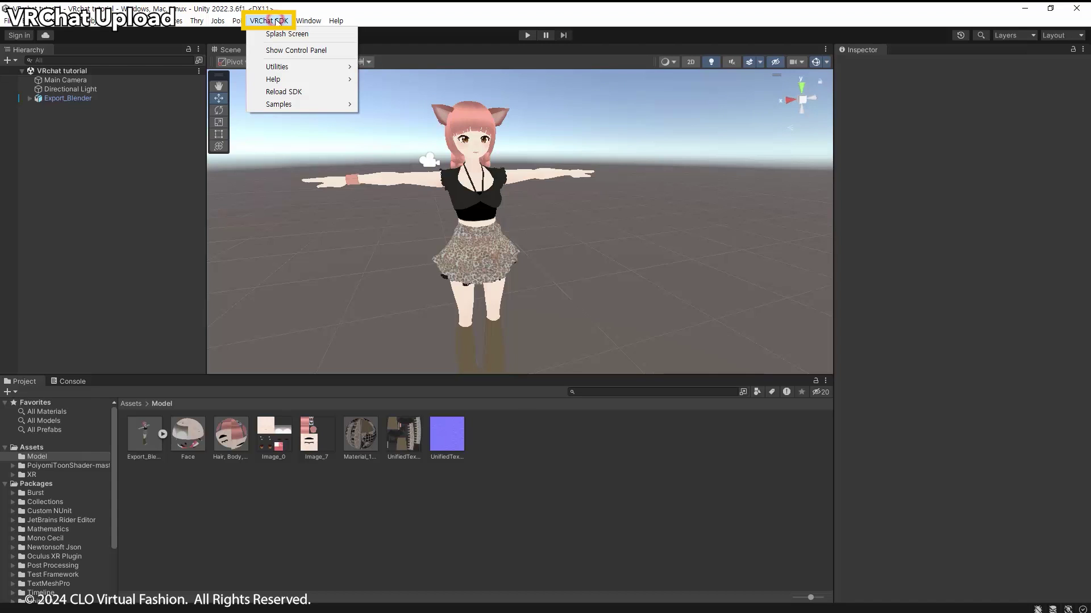
{"action": "left_click", "coordinate": [344, 51]}
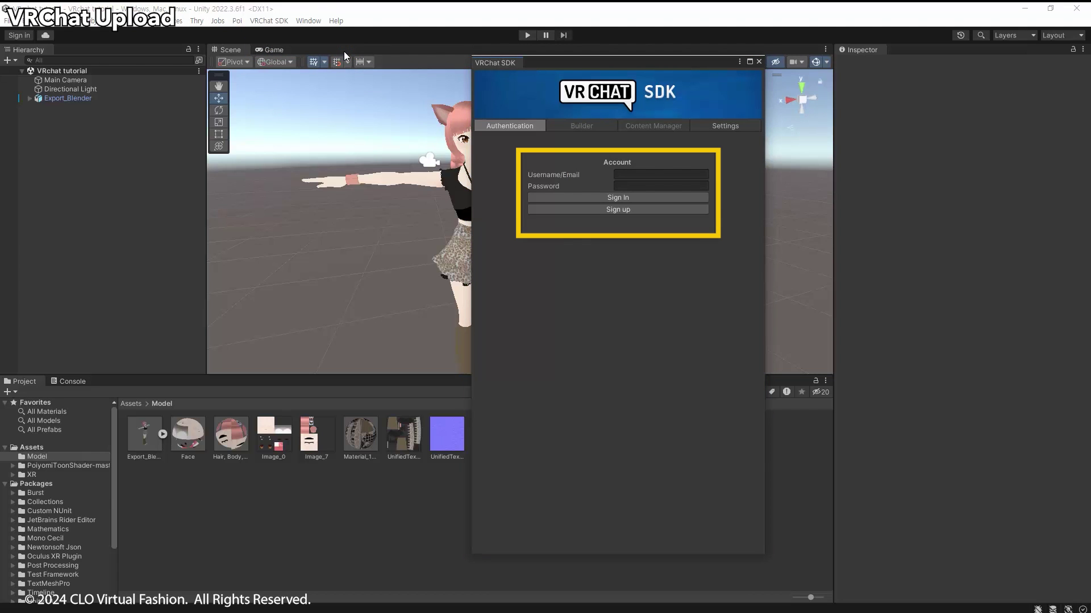
{"action": "left_click", "coordinate": [672, 173]}
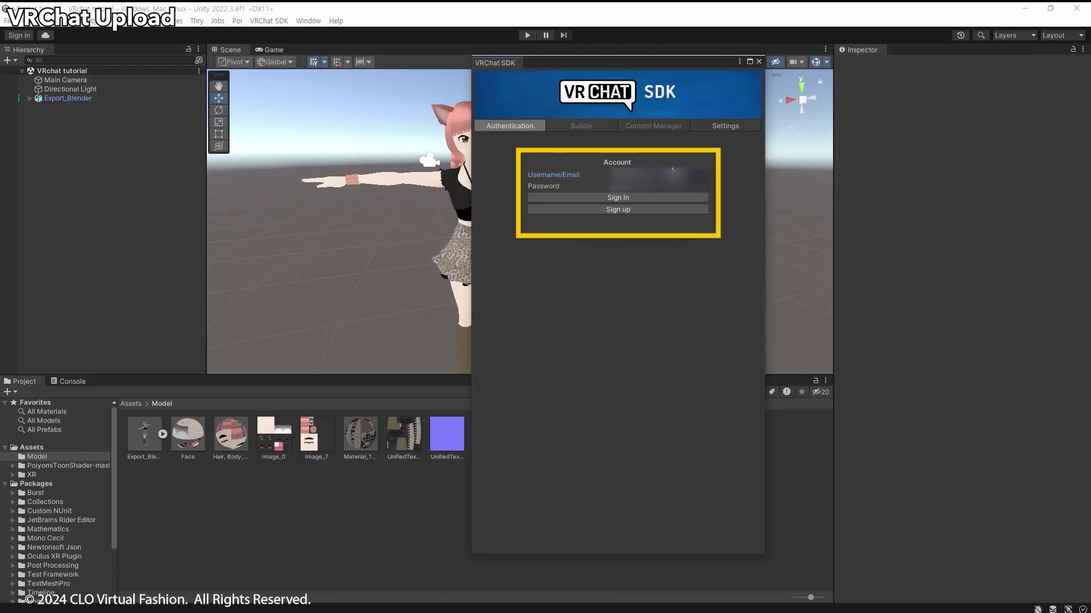
{"action": "key", "text": "Tab"}
{"action": "left_click", "coordinate": [659, 197]}
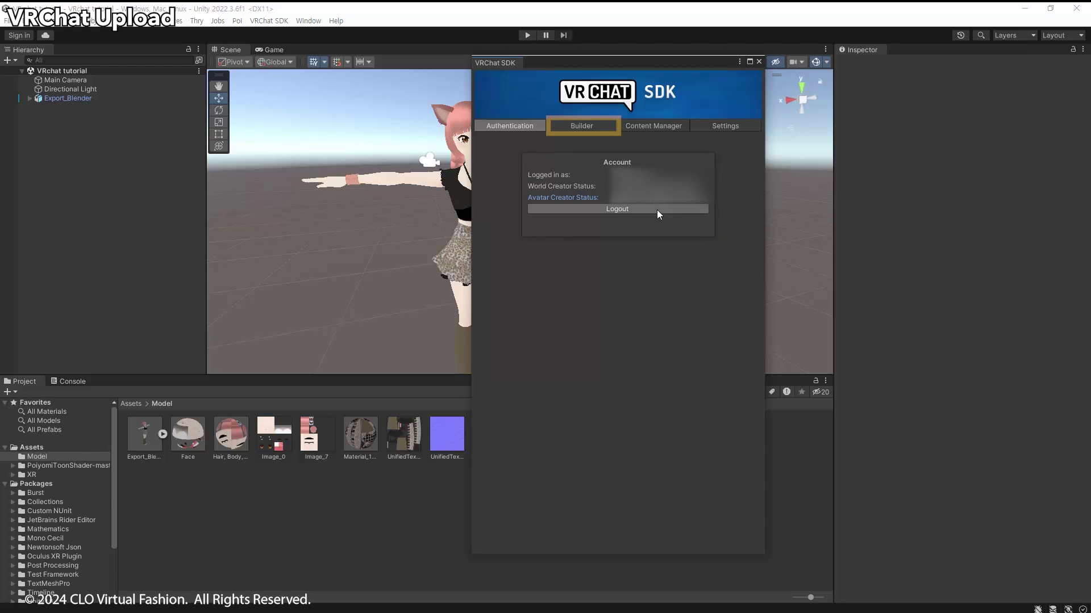
- In the SDK Builder, select the Export_Blender avatar, name it "VRchat tutorial" and keep its visibility Private
{"action": "left_click", "coordinate": [591, 127]}
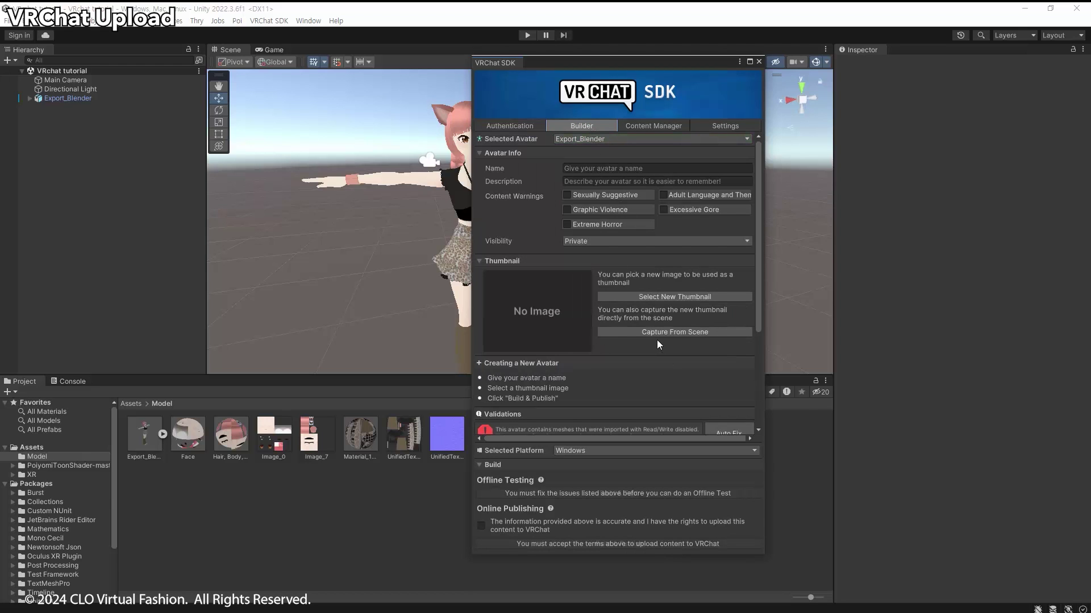
{"action": "left_click", "coordinate": [578, 139]}
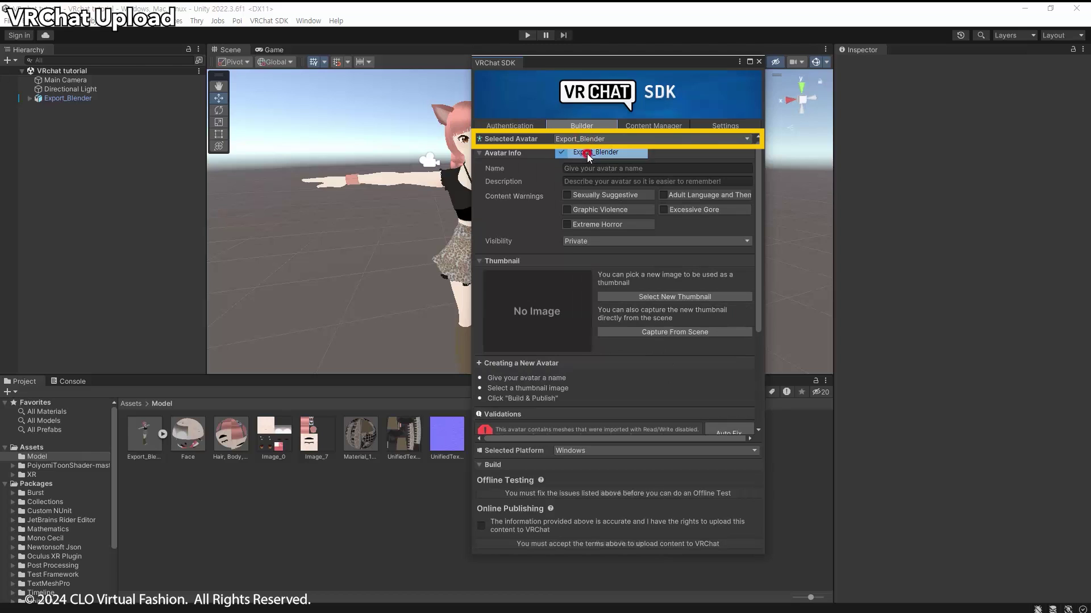
{"action": "left_click", "coordinate": [588, 154]}
{"action": "left_click", "coordinate": [593, 168]}
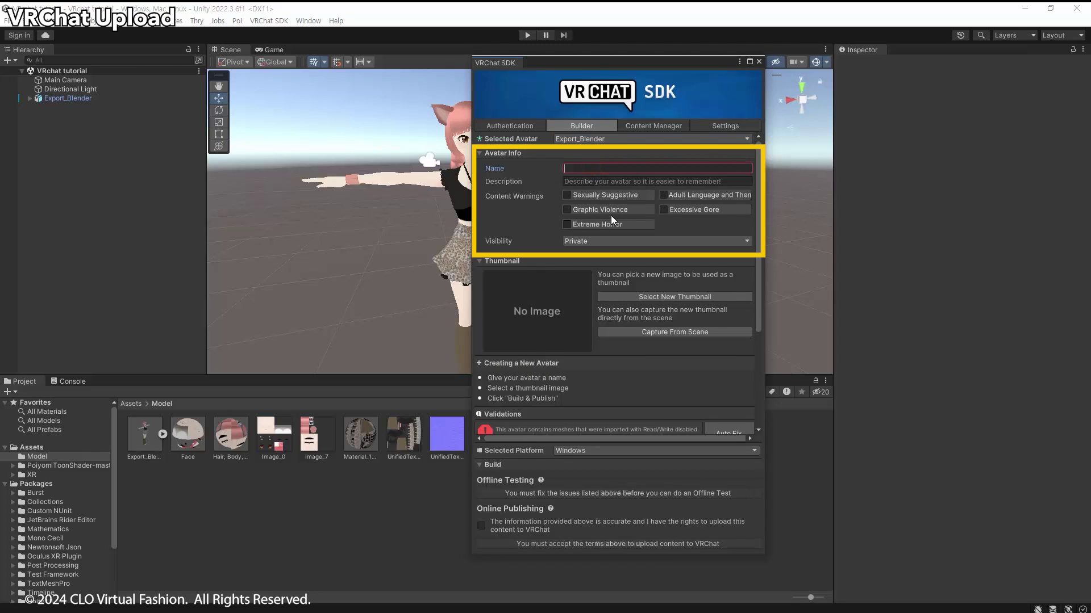
{"action": "type", "text": "VRchat tutorial"}
{"action": "left_click", "coordinate": [663, 240]}
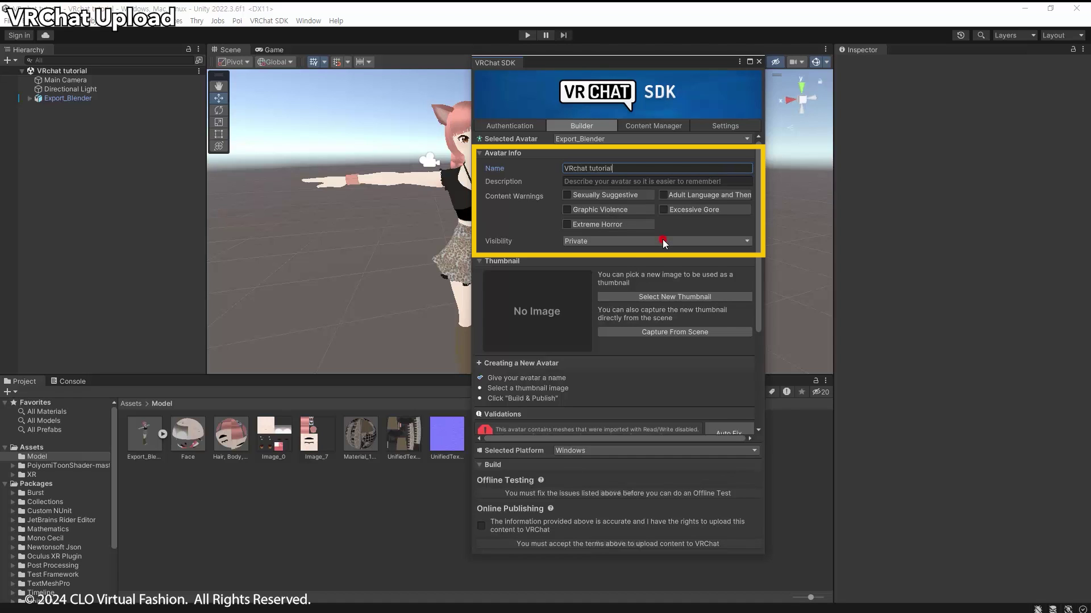
{"action": "left_click", "coordinate": [607, 254]}
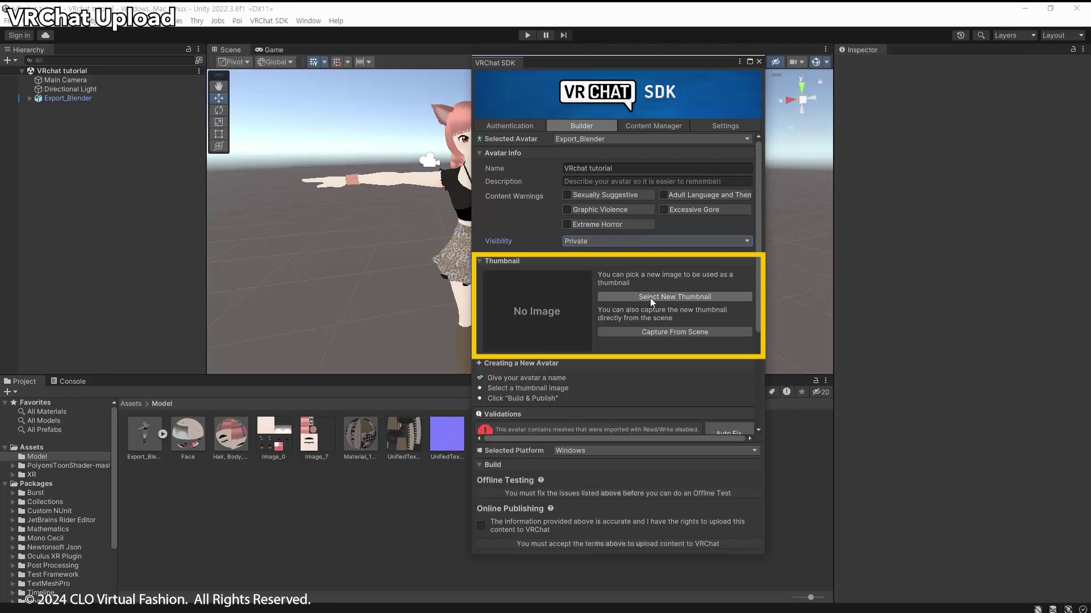
- Capture the avatar's thumbnail from the scene and auto-fix the Read/Write, Legacy Blendshape Normals and Streaming Mip Maps validation issues
{"action": "left_click", "coordinate": [717, 332]}
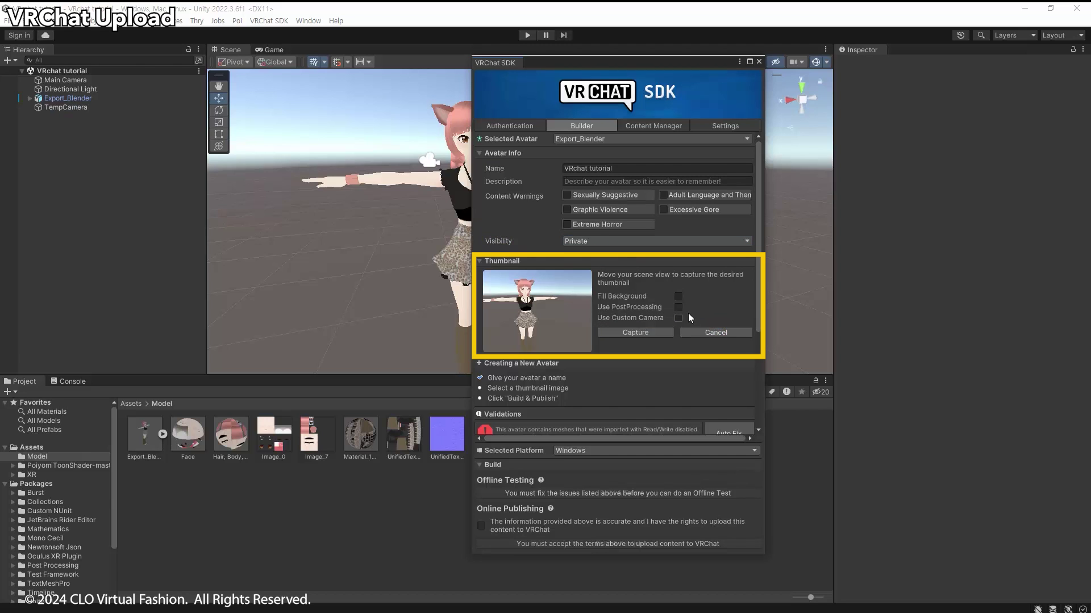
{"action": "left_click", "coordinate": [664, 333]}
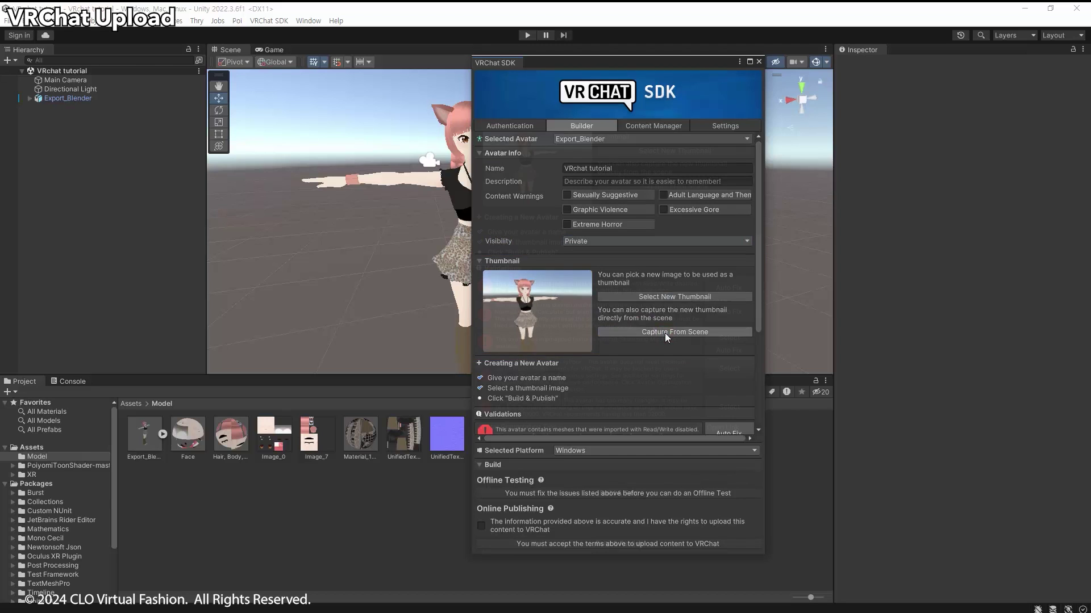
{"action": "scroll", "coordinate": [725, 284], "scroll_direction": "down", "scroll_amount": 5}
{"action": "left_click", "coordinate": [725, 286]}
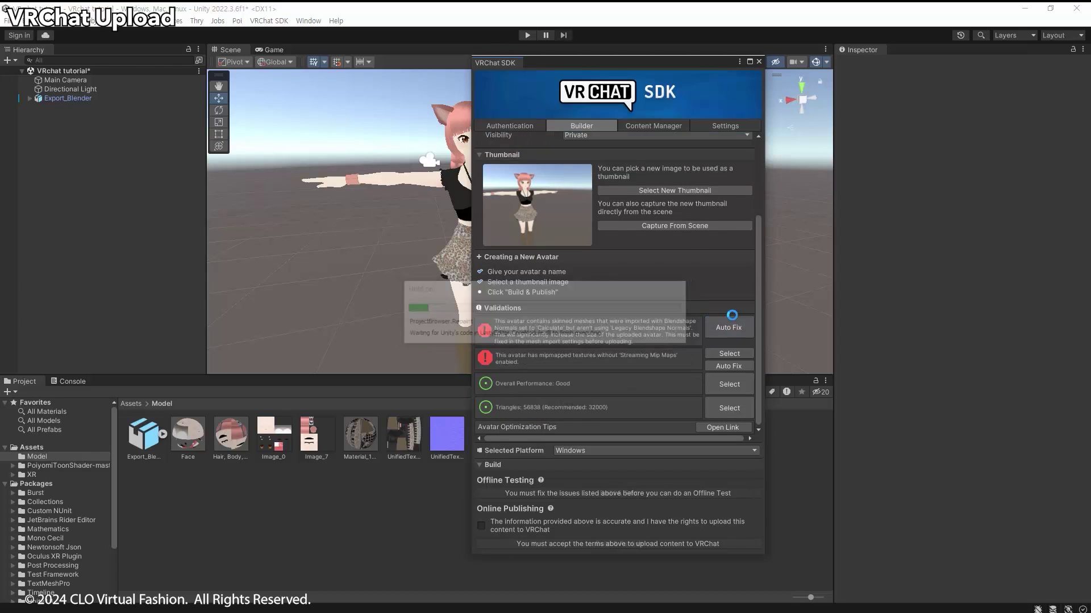
{"action": "left_click", "coordinate": [729, 328]}
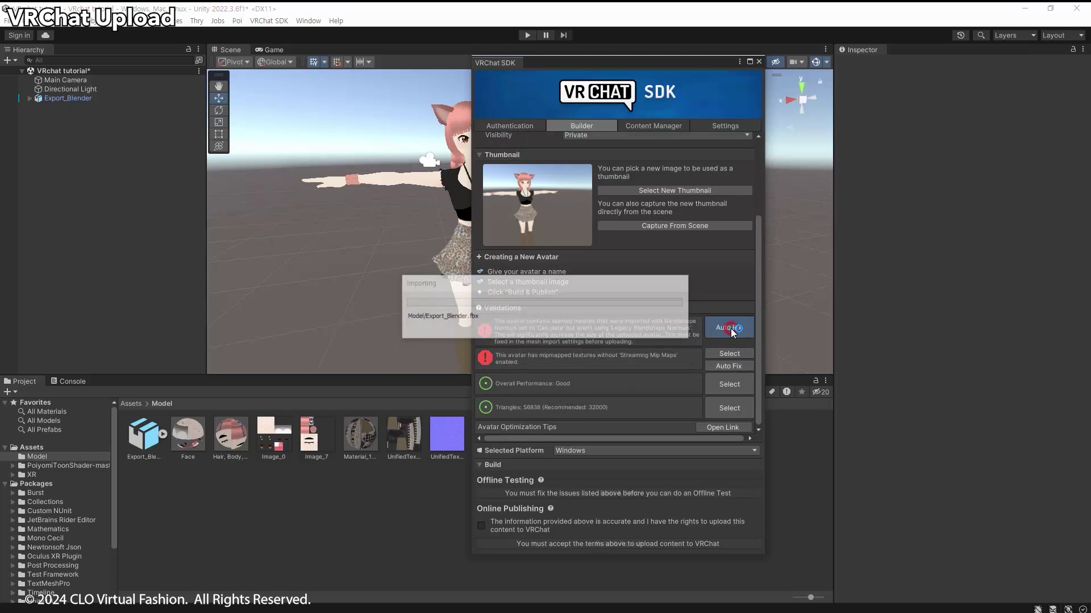
{"action": "left_click", "coordinate": [729, 366]}
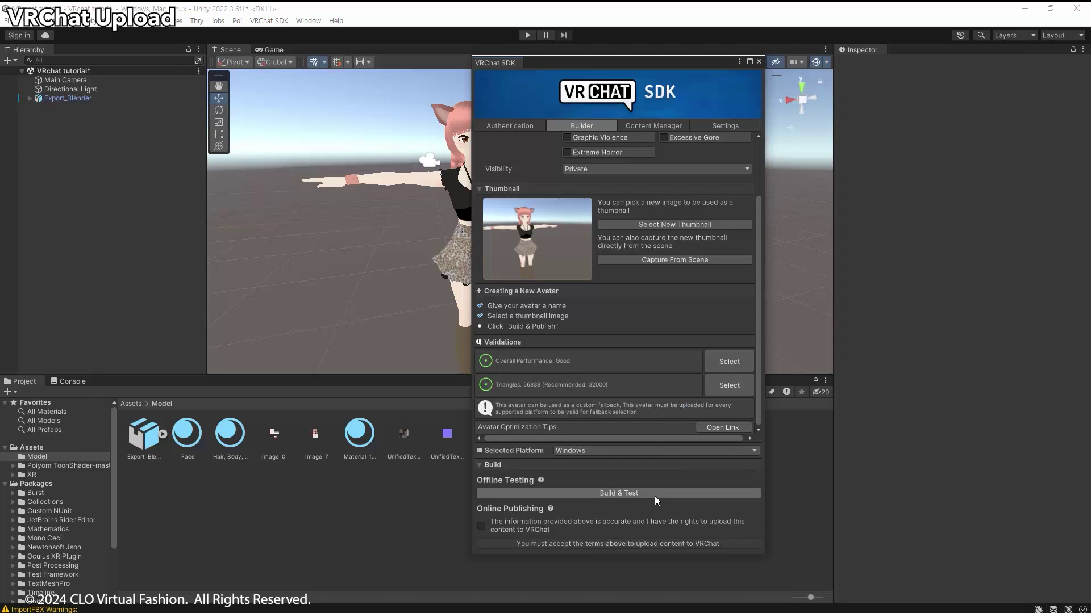
- Accept the upload rights statement, build and publish the avatar with the recommended lighting fix, and view it on the VRChat website
{"action": "left_click", "coordinate": [481, 526]}
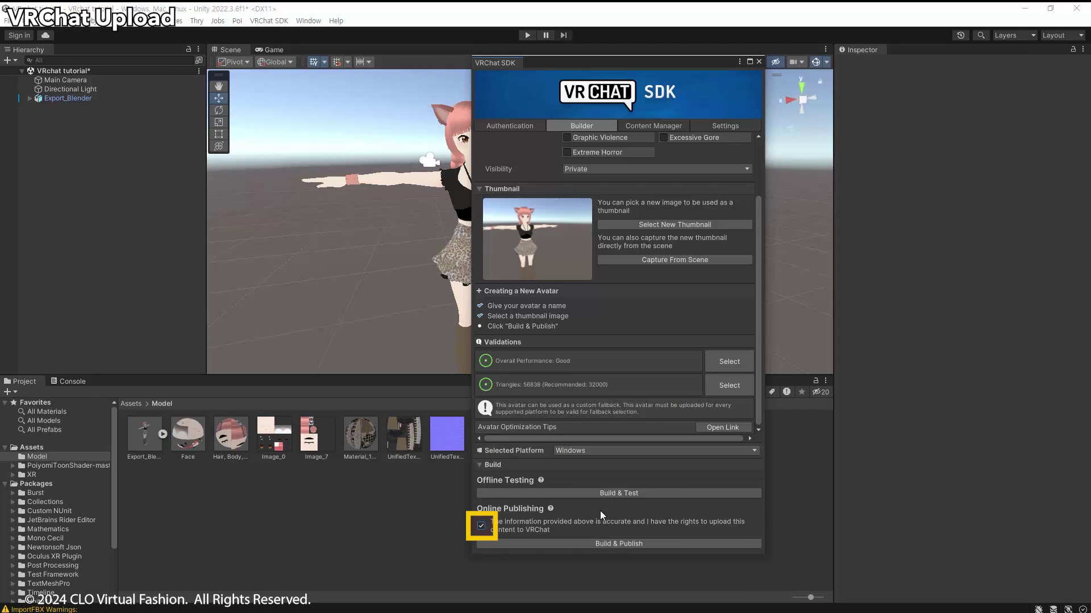
{"action": "left_click", "coordinate": [641, 544]}
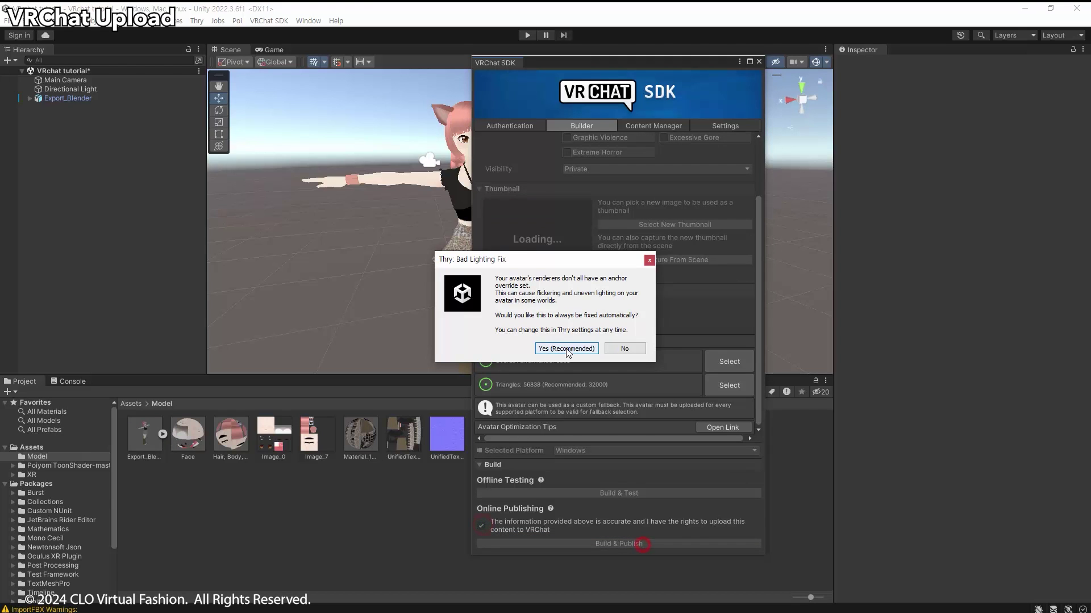
{"action": "left_click", "coordinate": [566, 349]}
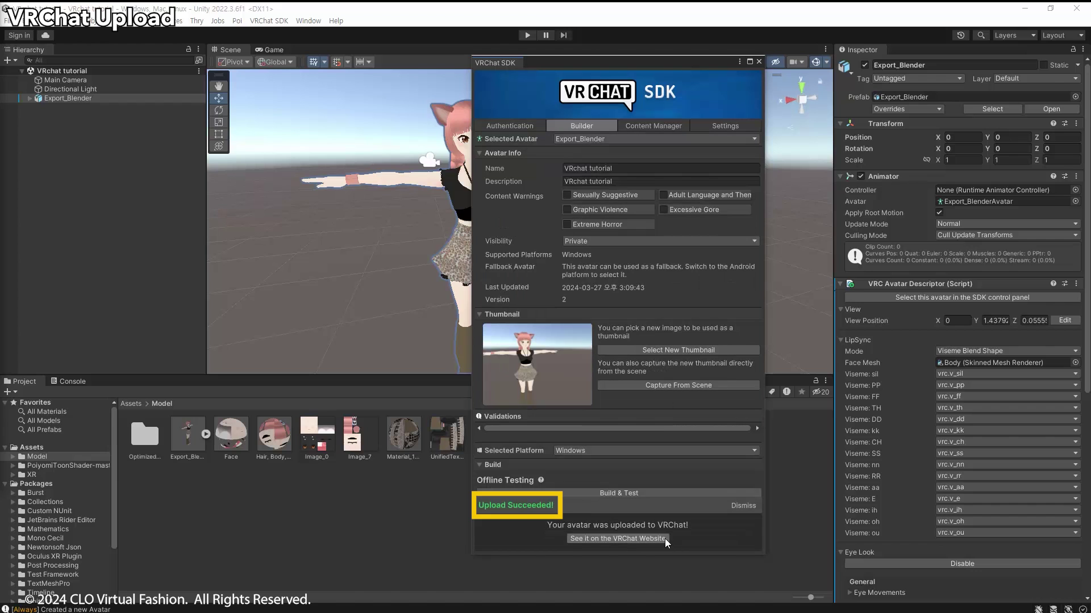
{"action": "left_click", "coordinate": [665, 539]}
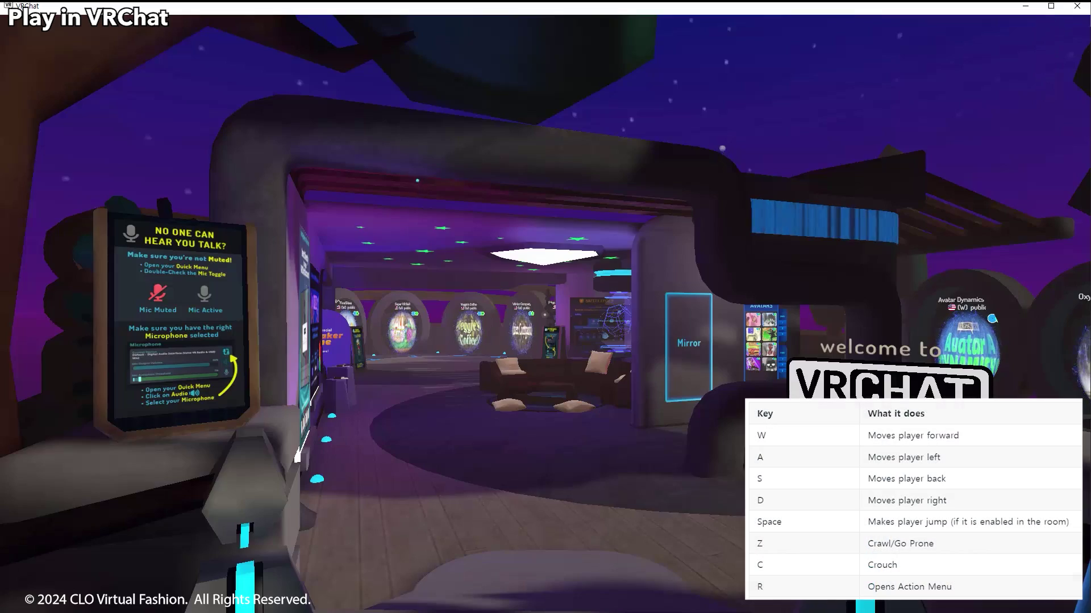
- Switch to VRChat and walk through the hub world to the mirror beside the Avatars board
{"action": "key", "text": "w"}
{"action": "key", "text": "w"}
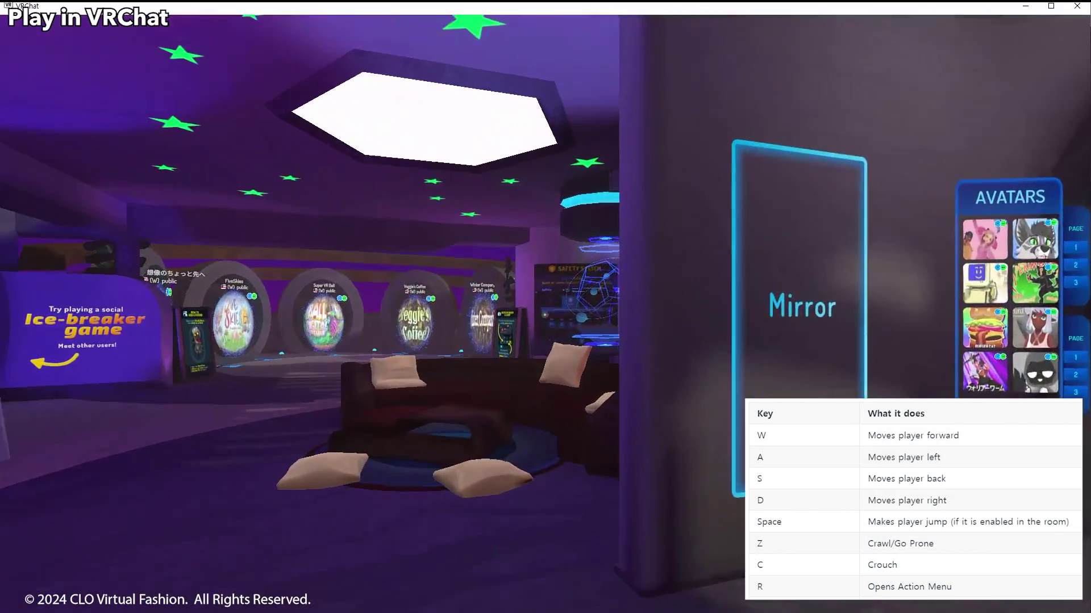
{"action": "key", "text": "s"}
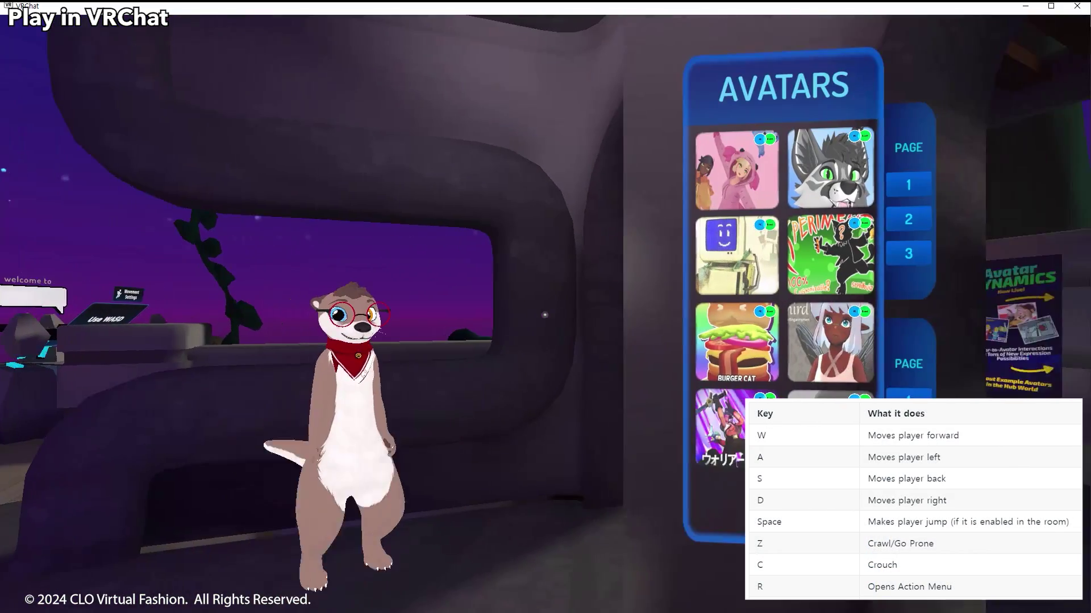
- Change into the uploaded "VRchat tutorial" avatar and return to the world
{"action": "key", "text": "Escape"}
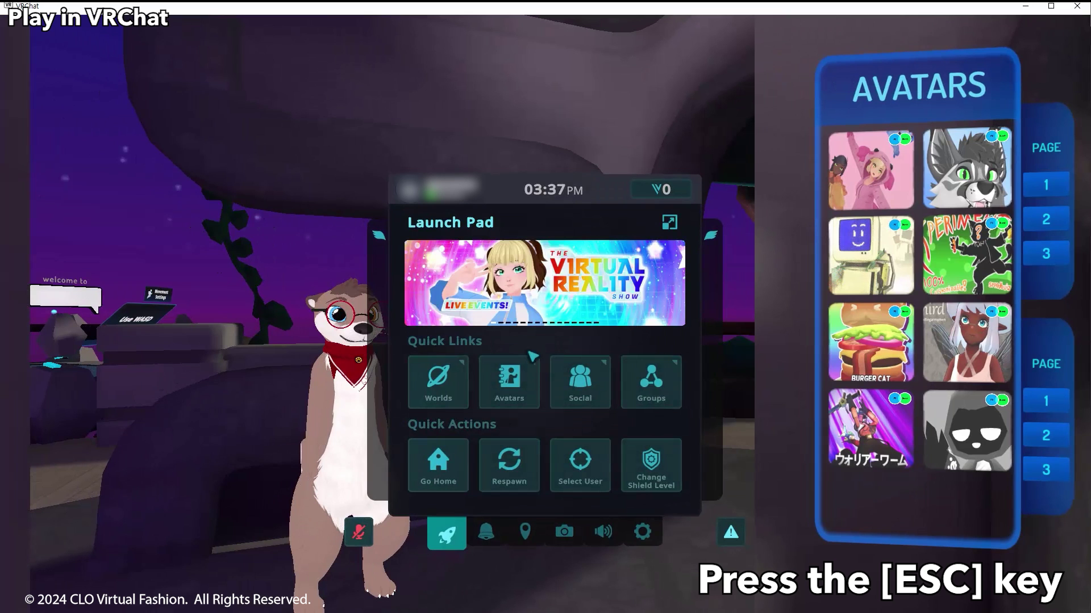
{"action": "left_click", "coordinate": [505, 383]}
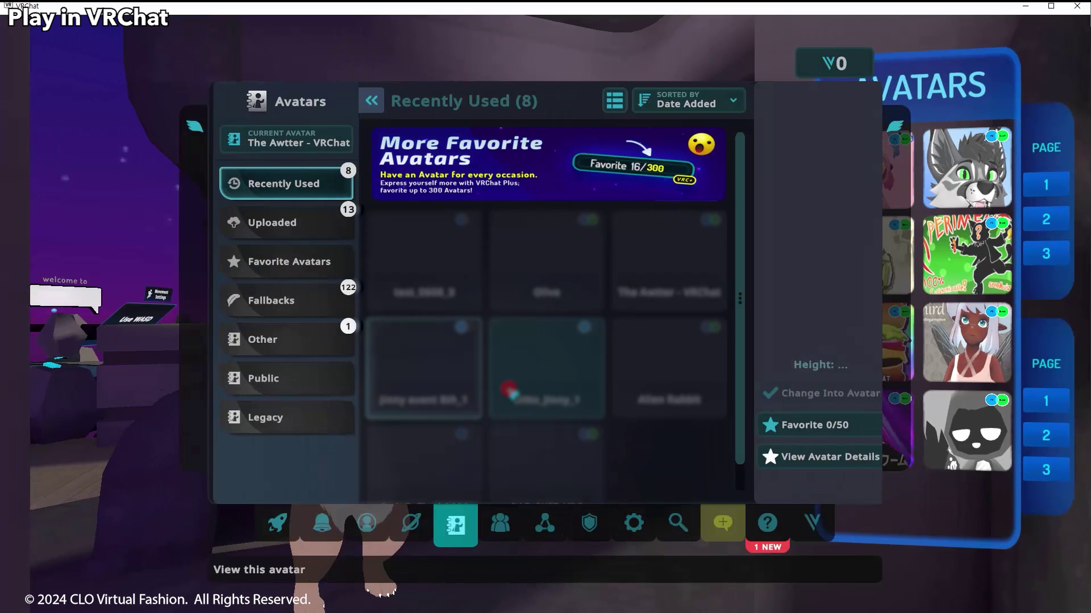
{"action": "left_click", "coordinate": [307, 232]}
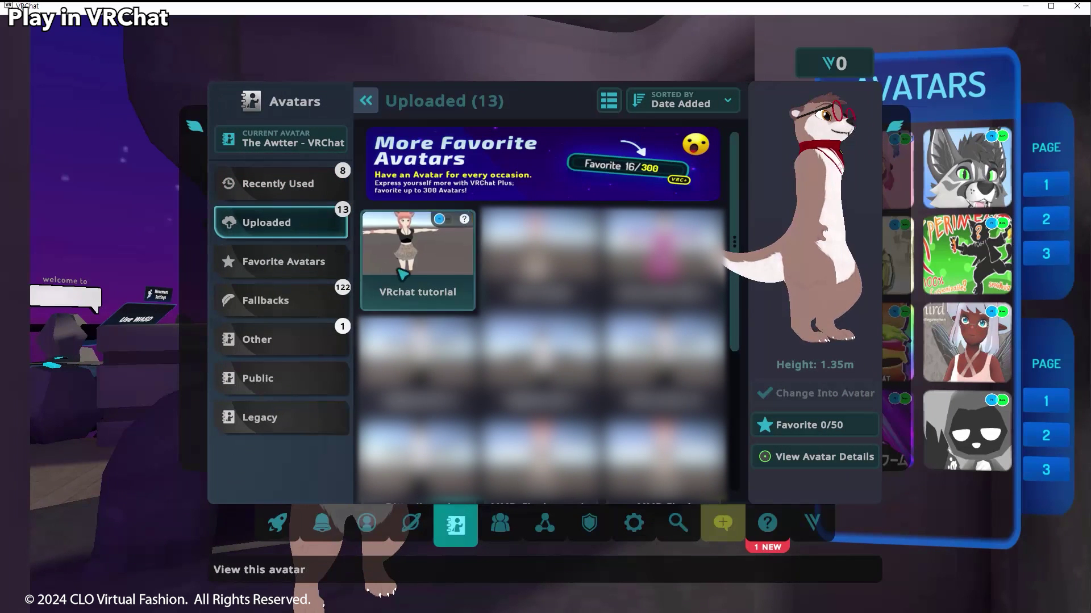
{"action": "left_click", "coordinate": [421, 278]}
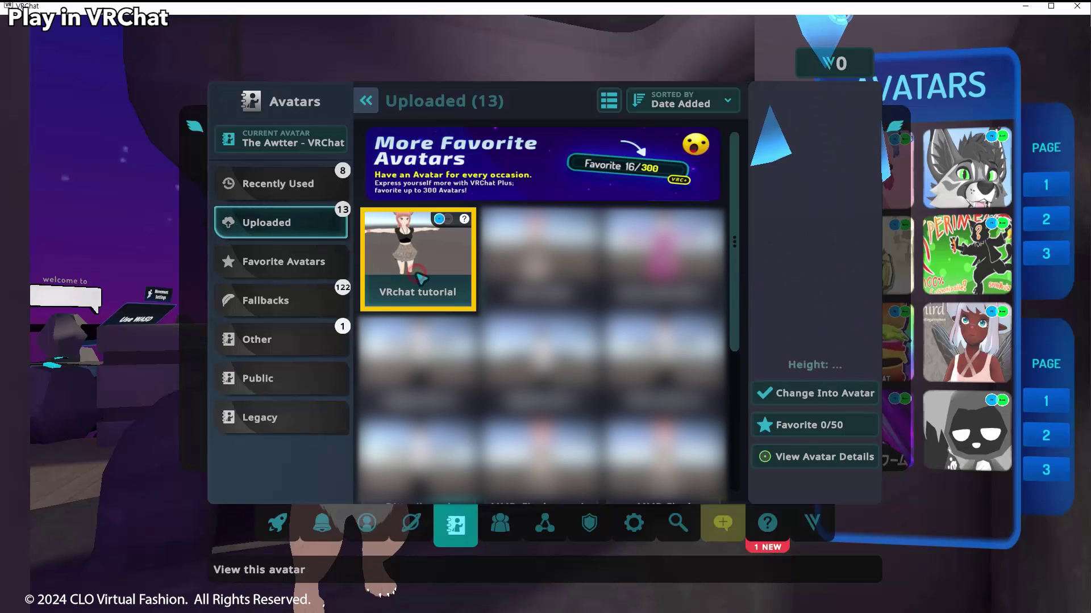
{"action": "left_click", "coordinate": [859, 401]}
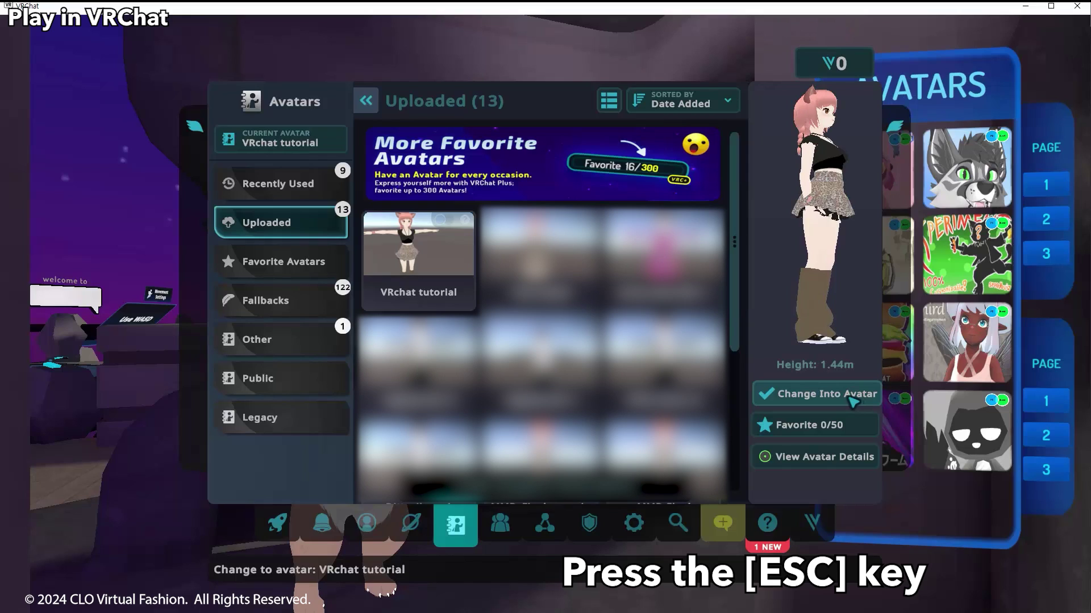
{"action": "key", "text": "Escape"}
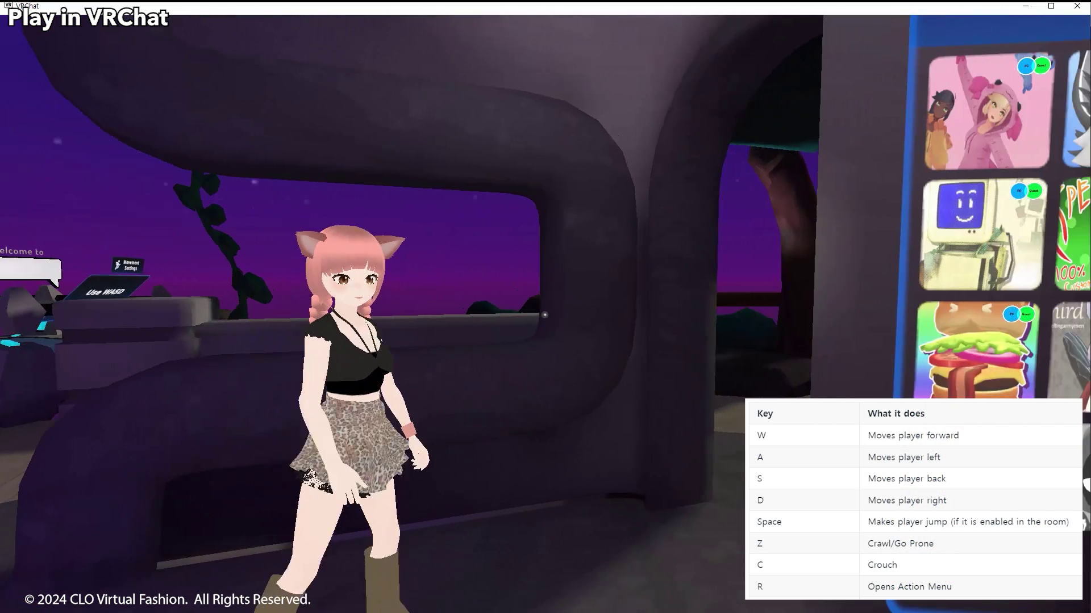
- Test the avatar's movement before the mirror by walking forward, back and to both sides, crouching and standing up again
{"action": "key", "text": "d"}
{"action": "key", "text": "w"}
{"action": "key", "text": "s"}
{"action": "key", "text": "a"}
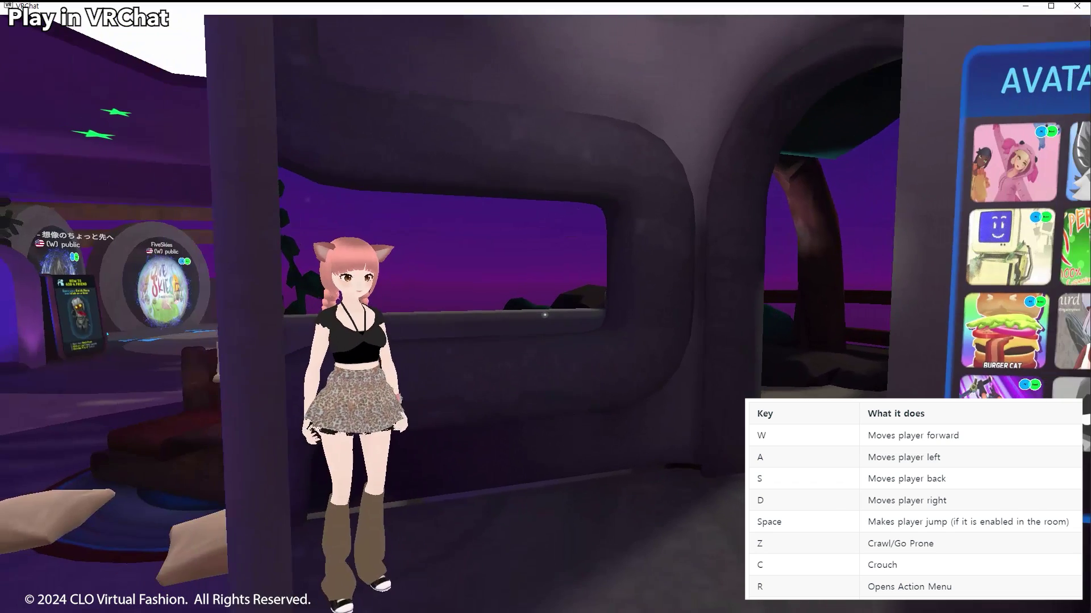
{"action": "key", "text": "d"}
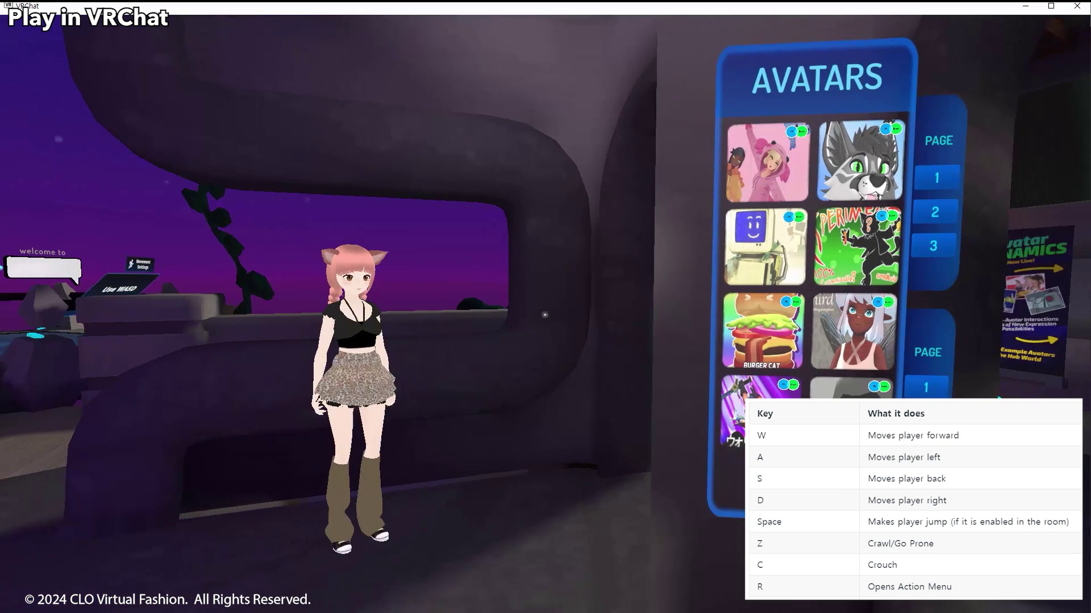
{"action": "key", "text": "c"}
{"action": "key", "text": "c"}
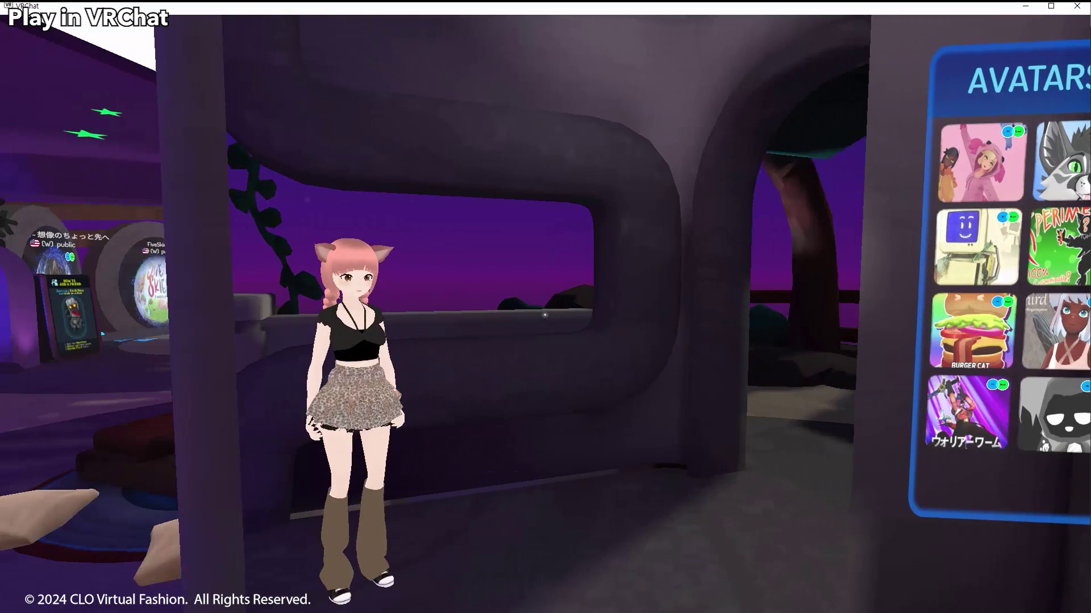
- Walk the avatar up to the mirror, back away and sidestep both ways to examine the outfit in motion
{"action": "key", "text": "d"}
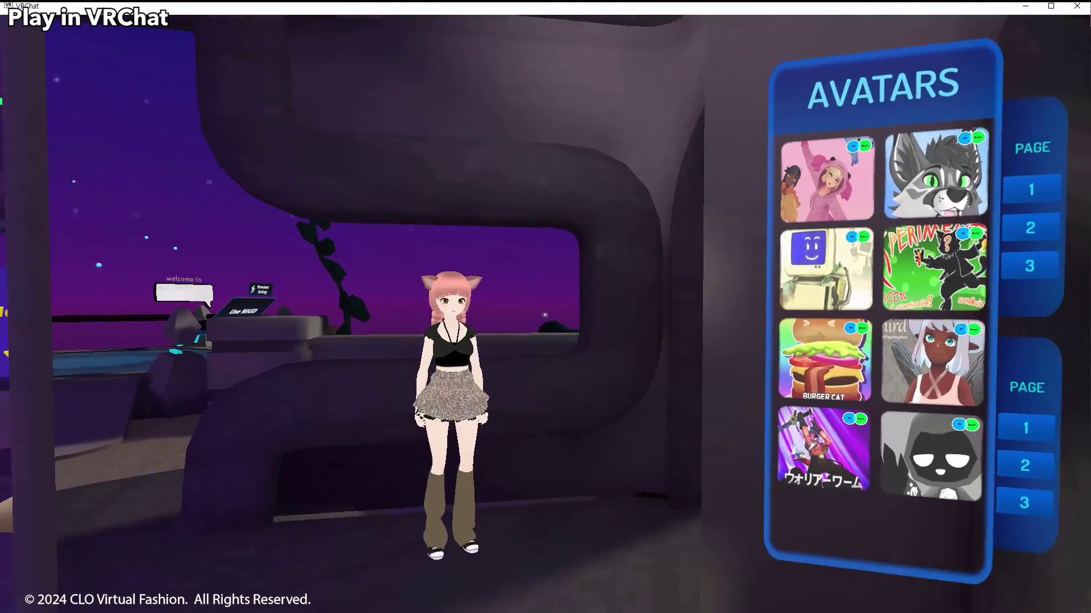
{"action": "key", "text": "w"}
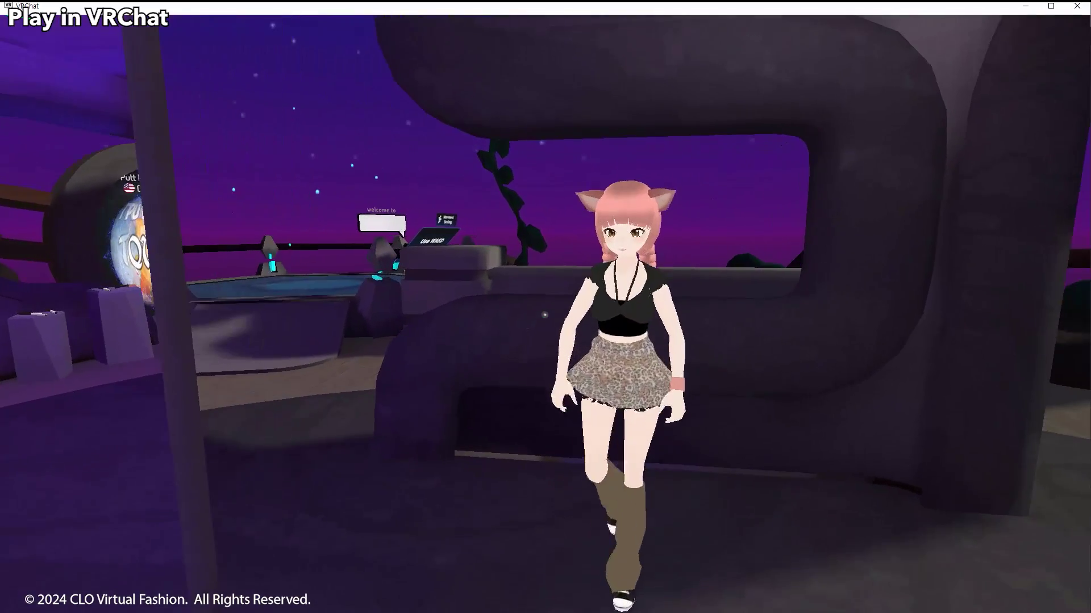
{"action": "key", "text": "s"}
{"action": "key", "text": "s"}
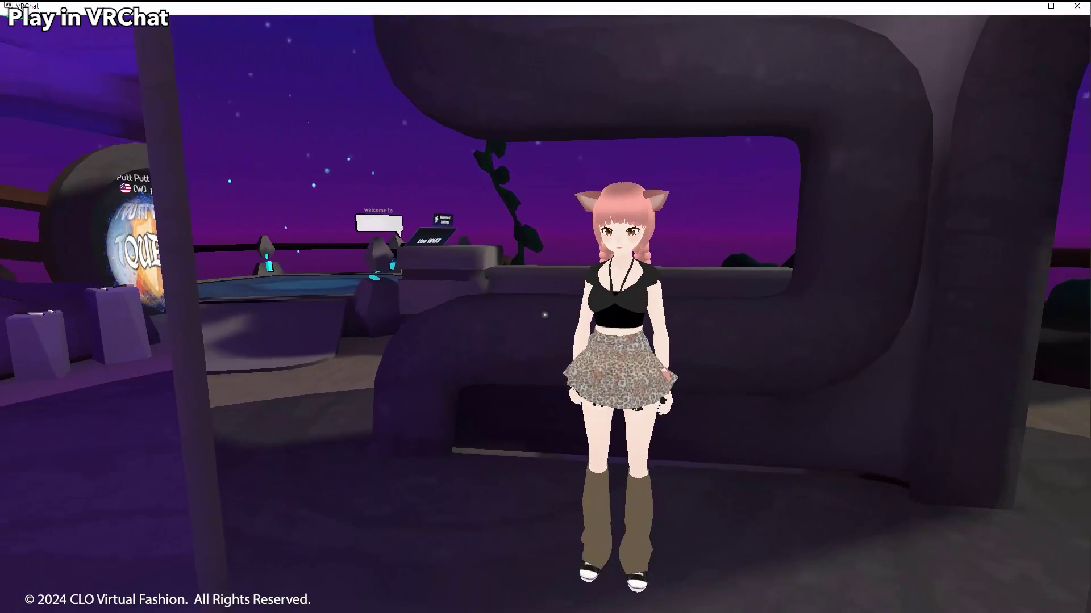
{"action": "key", "text": "a"}
{"action": "key", "text": "d"}
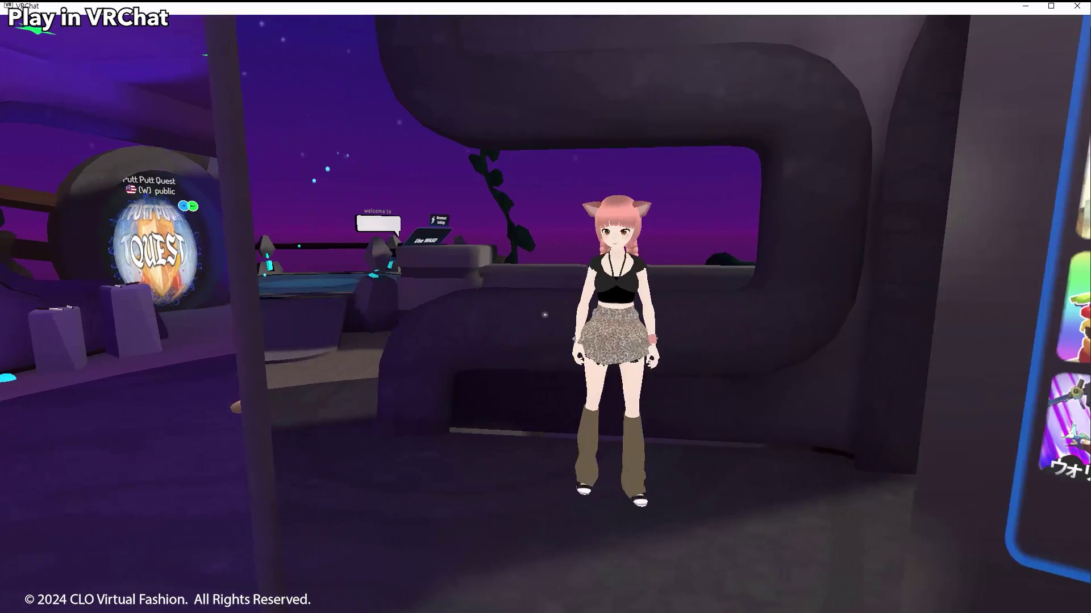